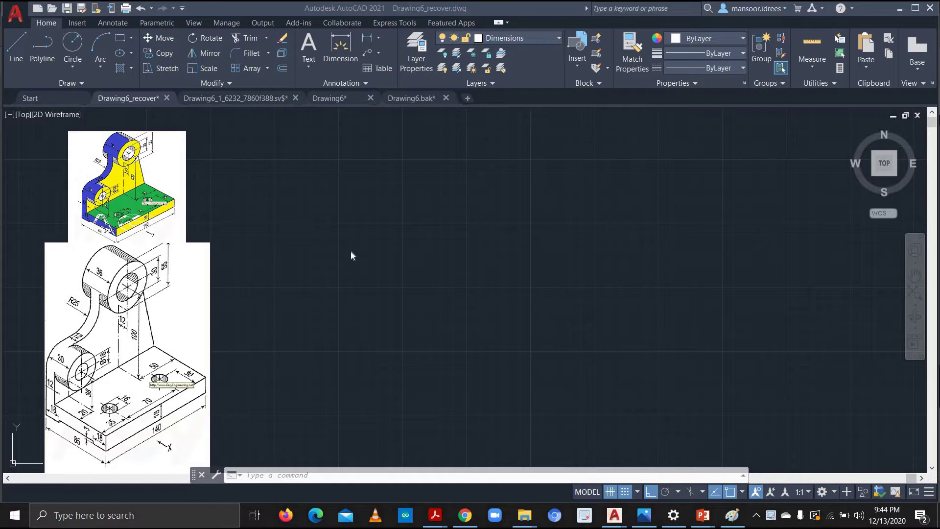
Make Main Drawing the current layer for the object lines
scroll(352, 251, up, 2)
middle_drag(281, 242, 566, 248)
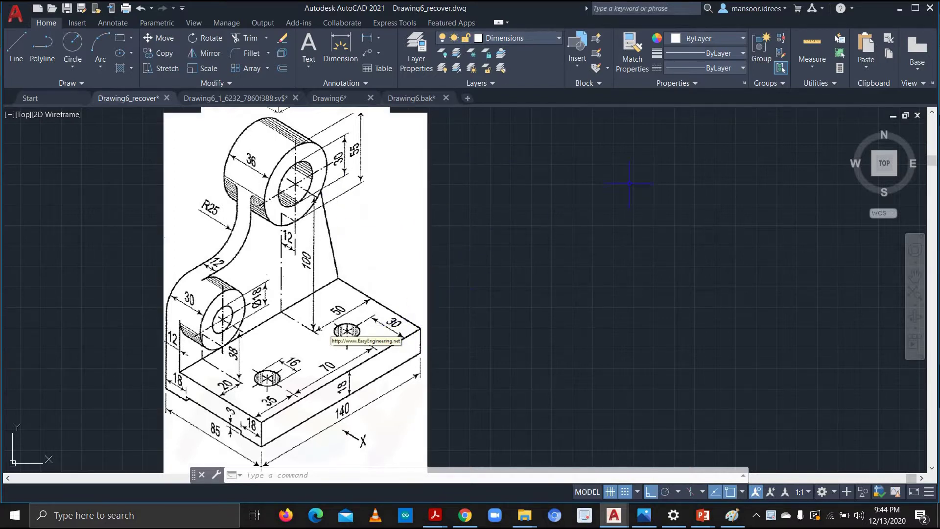
scroll(632, 179, down, 2)
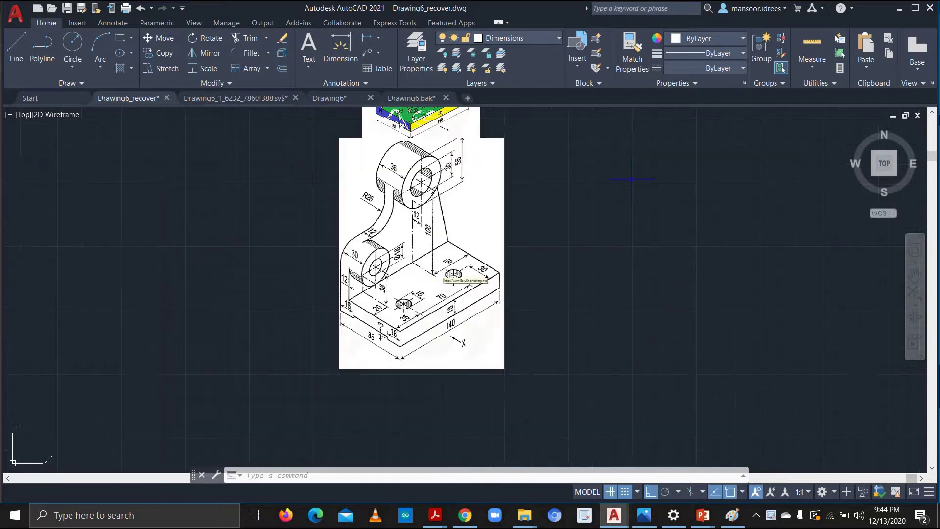
middle_drag(655, 161, 339, 257)
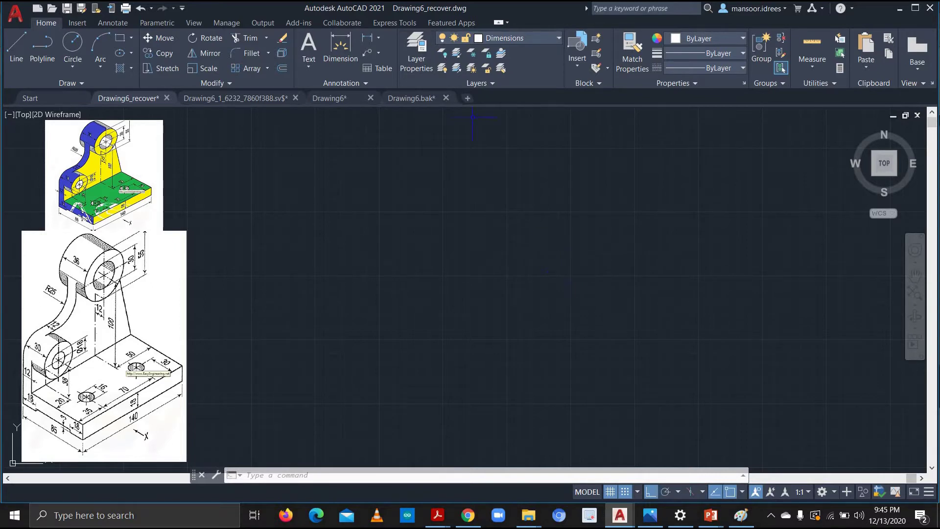
click(16, 48)
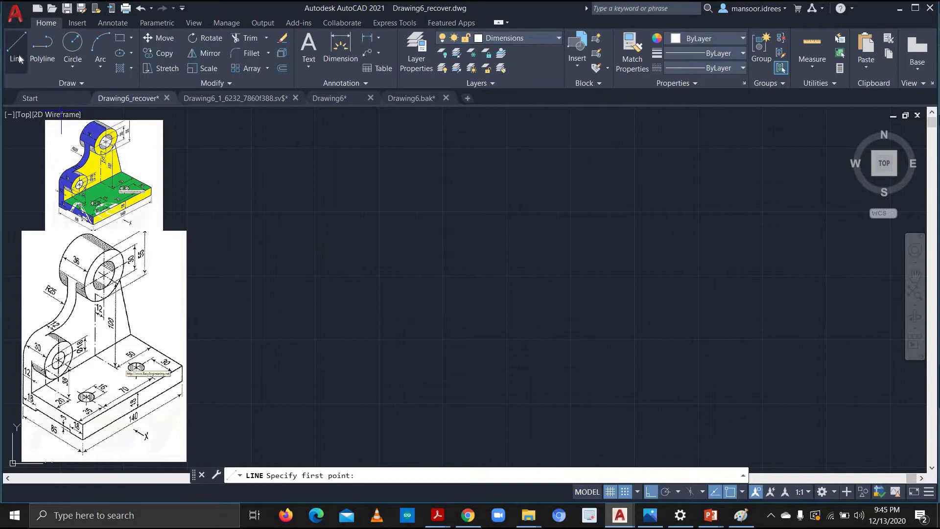
click(549, 35)
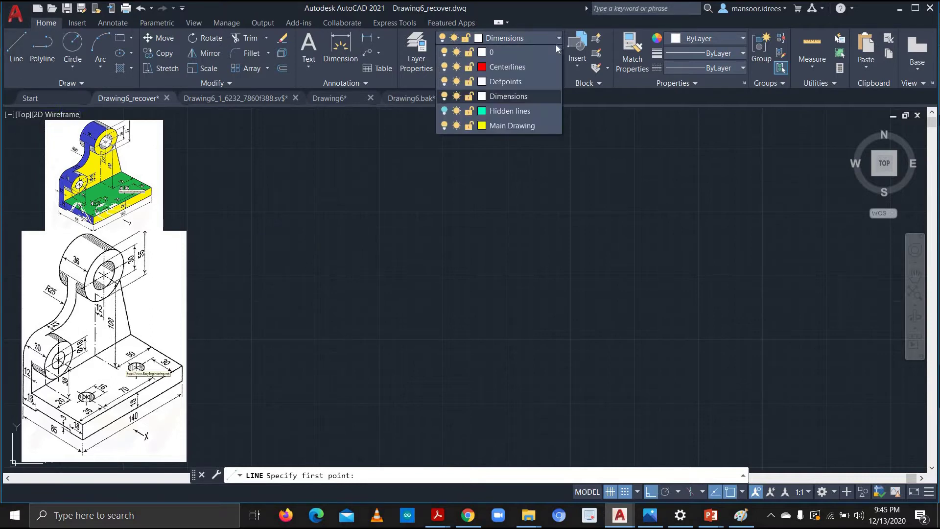
click(498, 126)
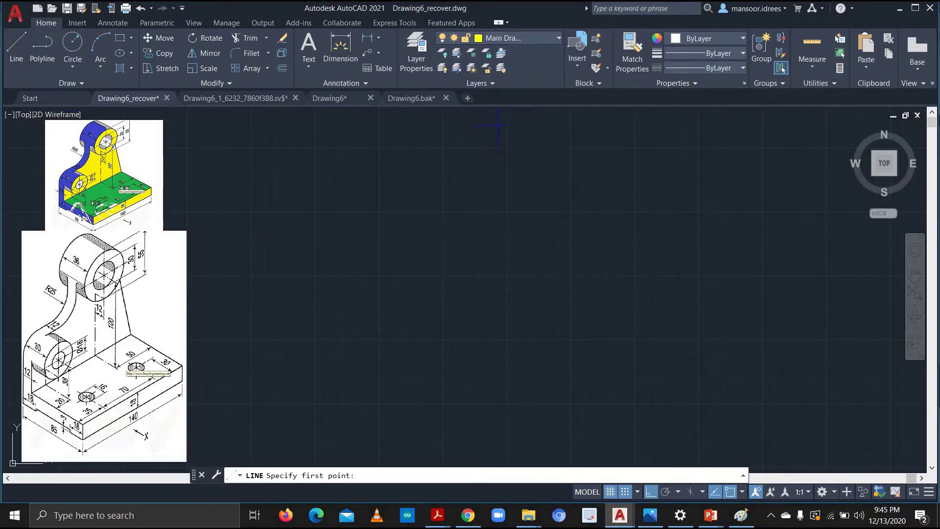
click(288, 227)
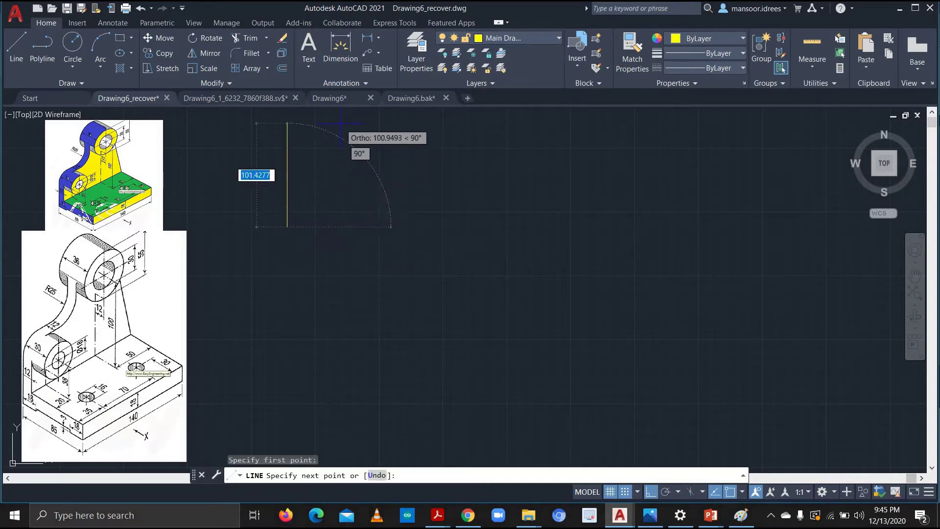
key(Escape)
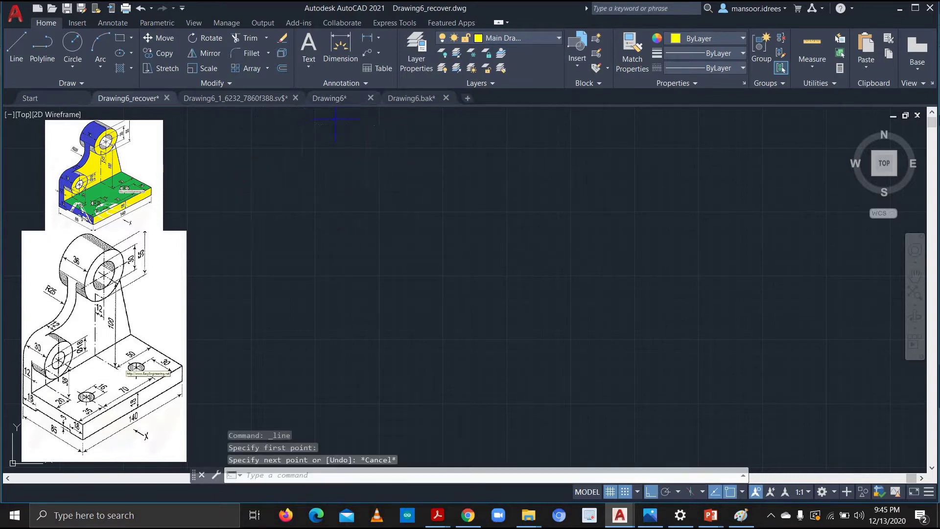
click(17, 45)
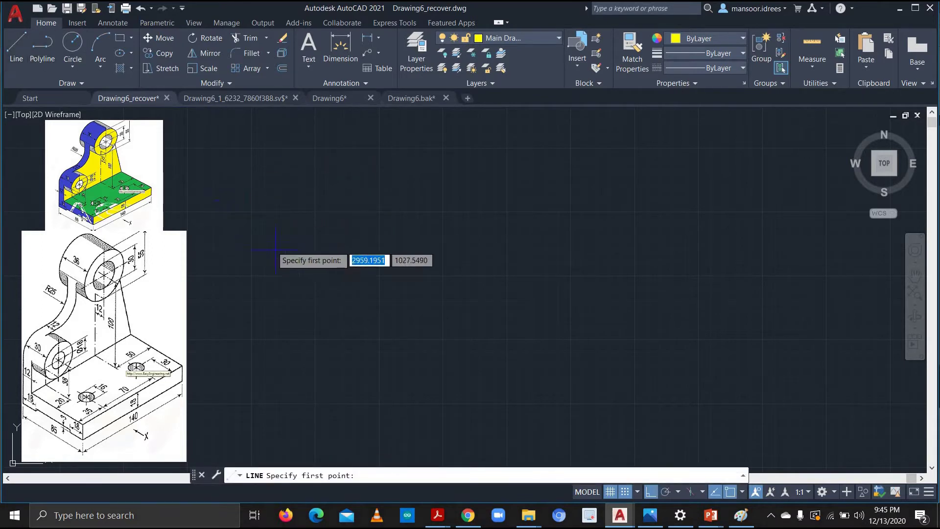
click(285, 276)
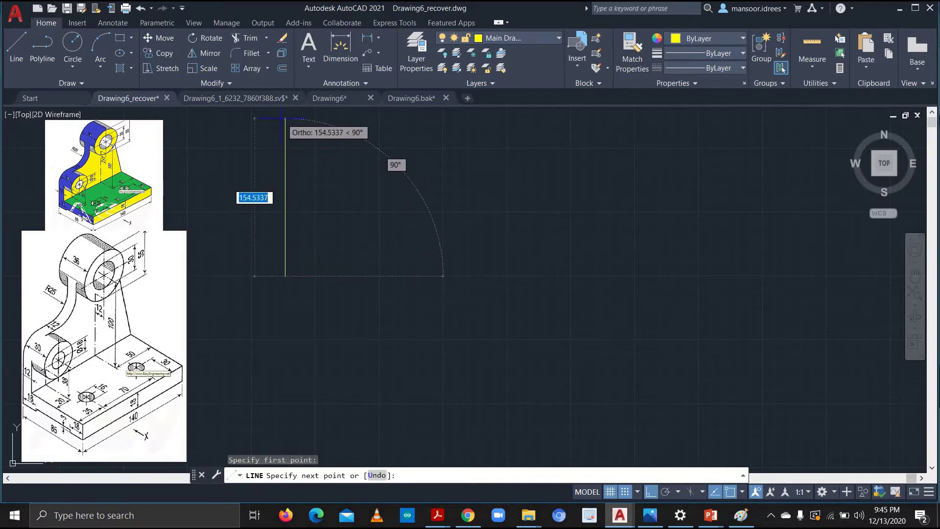
key(Escape)
Draw the base plate's bottom edge 140 long to the right of the reference images, followed by its right edge 18 upward
click(17, 48)
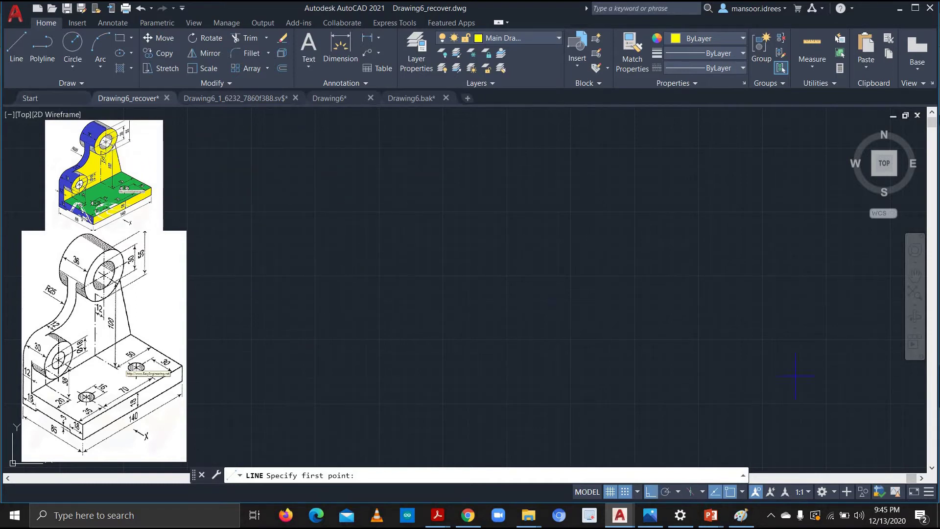
click(16, 46)
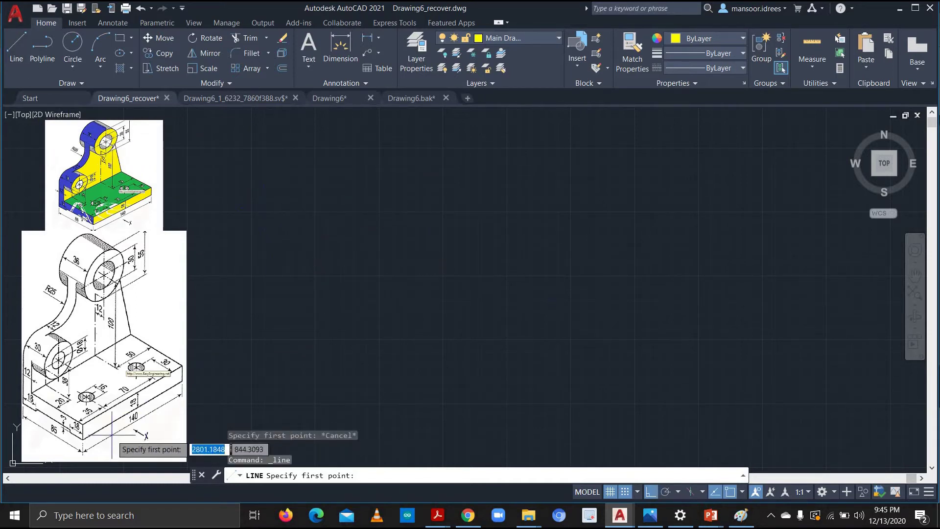
click(282, 286)
text(140)
key(Return)
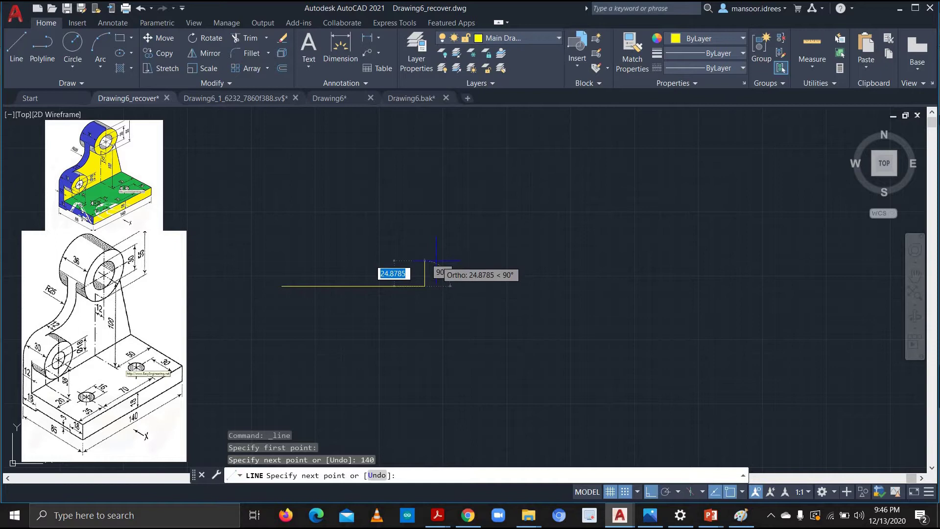
key(F8)
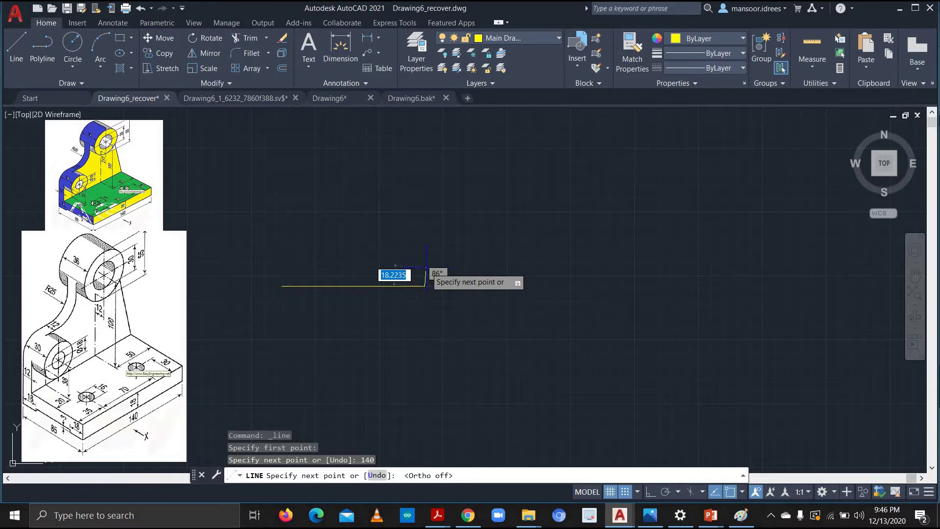
key(F8)
key(BackSpace)
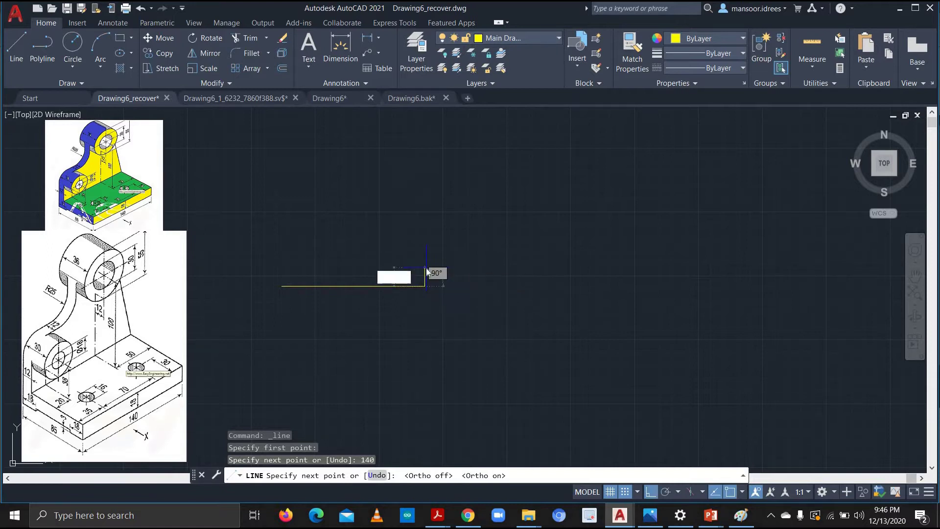
key(Return)
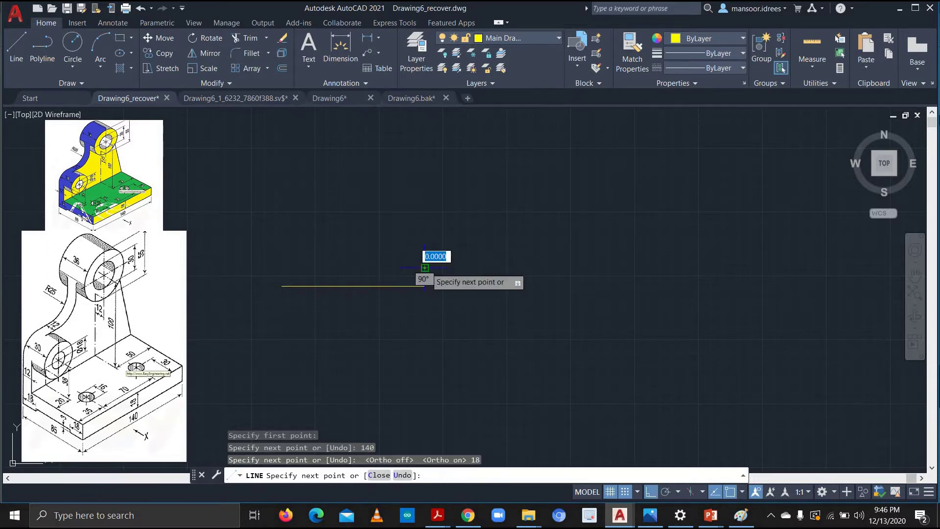
Complete the base plate rectangle with a 140 long top edge and an 18 long left edge
text(140)
key(Return)
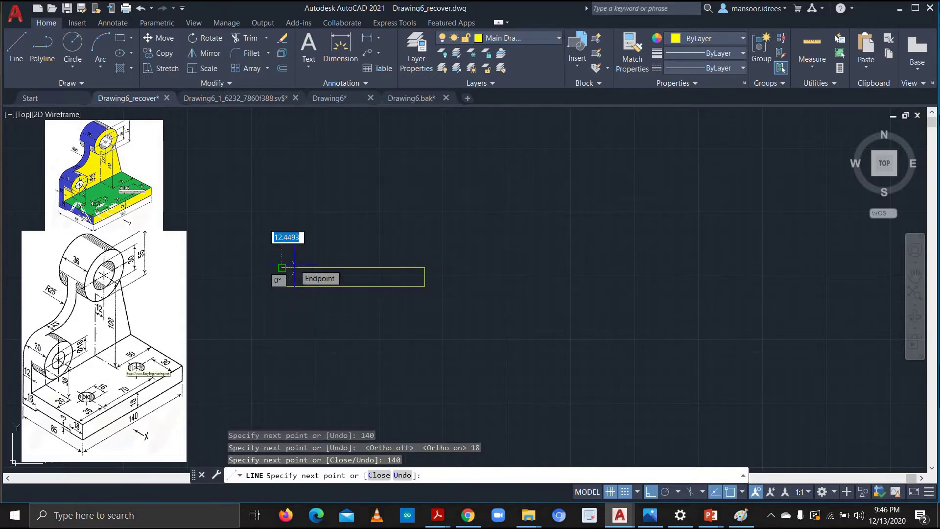
text(18)
key(Return)
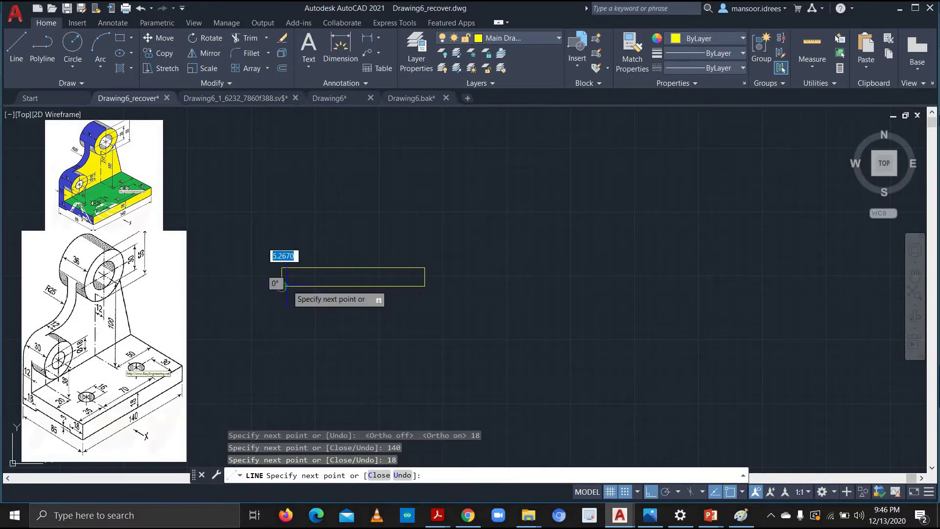
key(Escape)
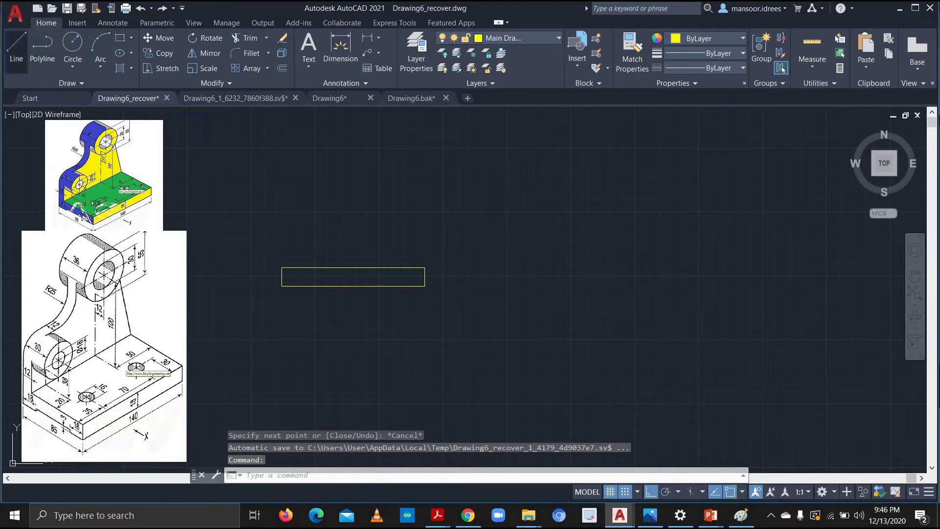
Draw a line from the base's top-left corner 20 to the right and 38 up to locate the small boss centre
click(16, 48)
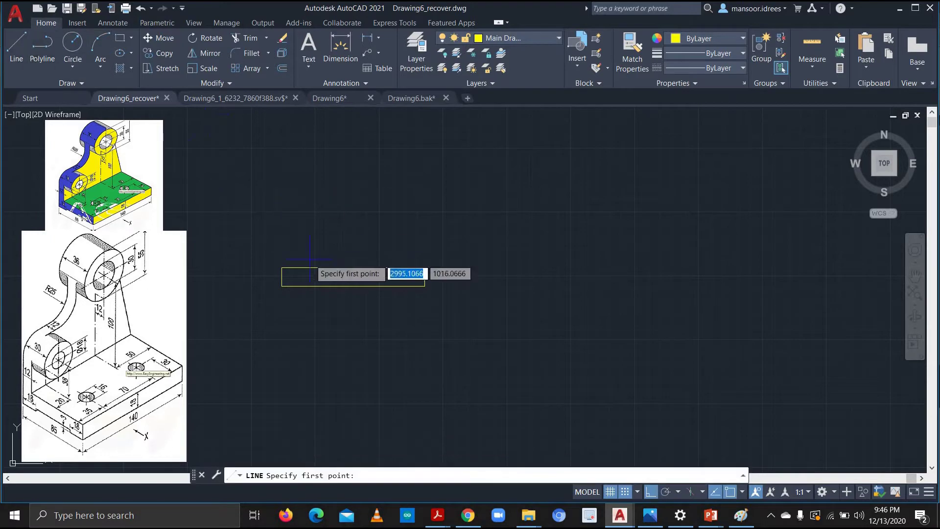
click(282, 268)
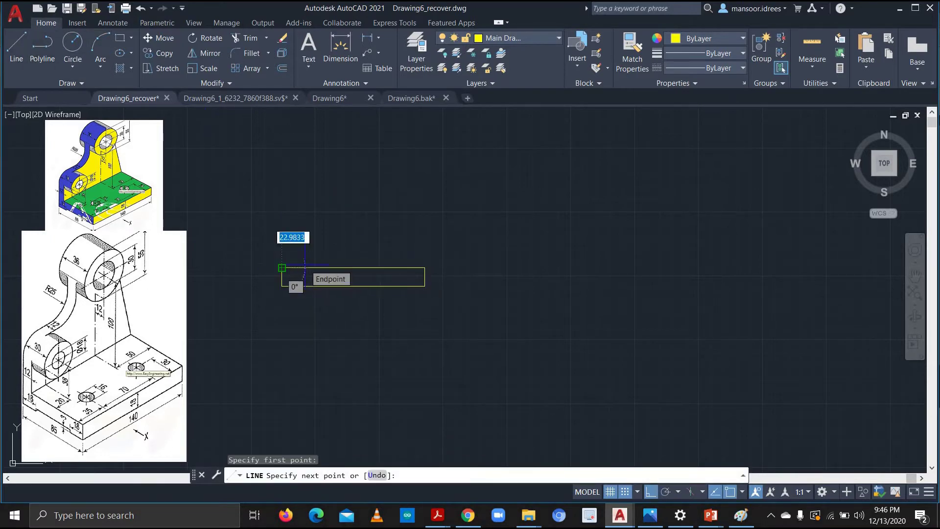
text(20)
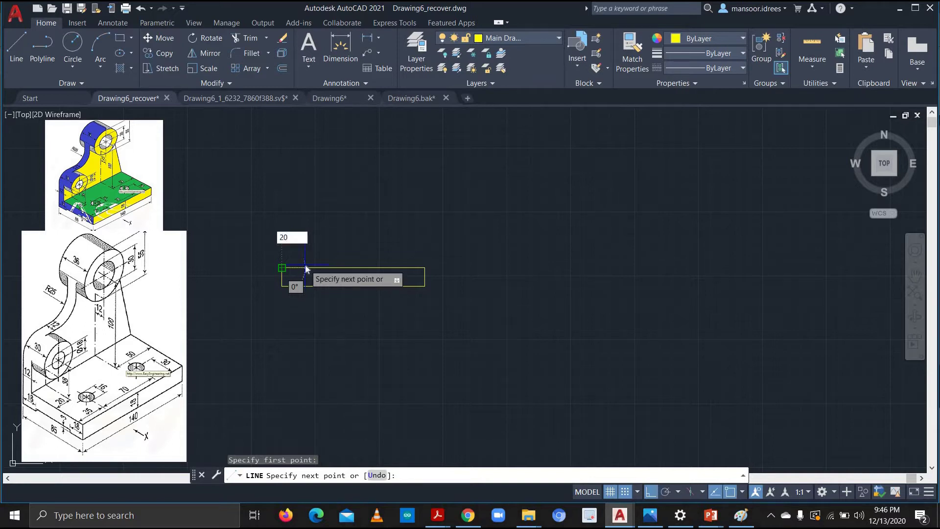
key(Return)
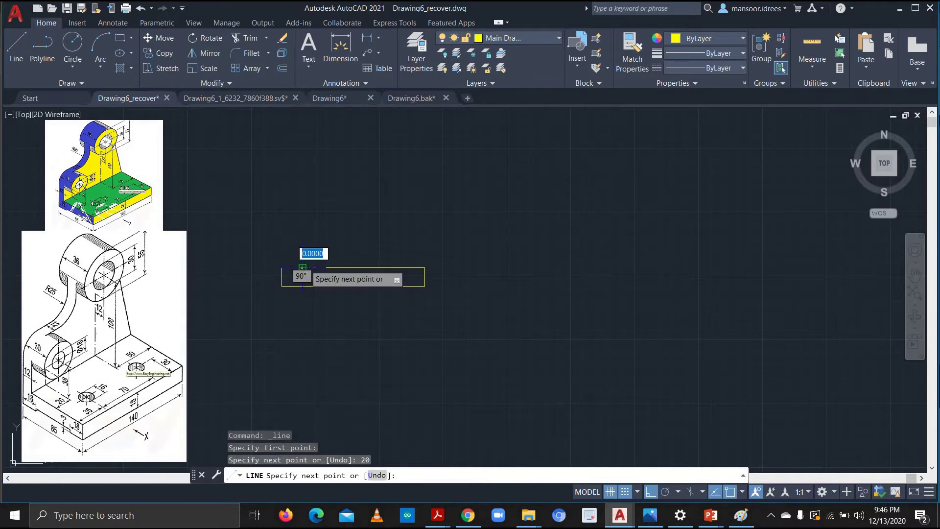
click(310, 231)
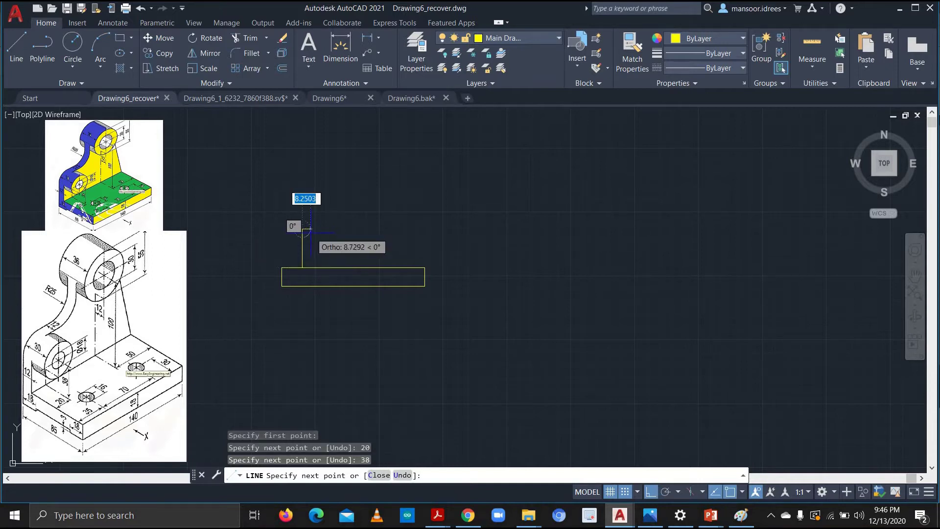
key(Escape)
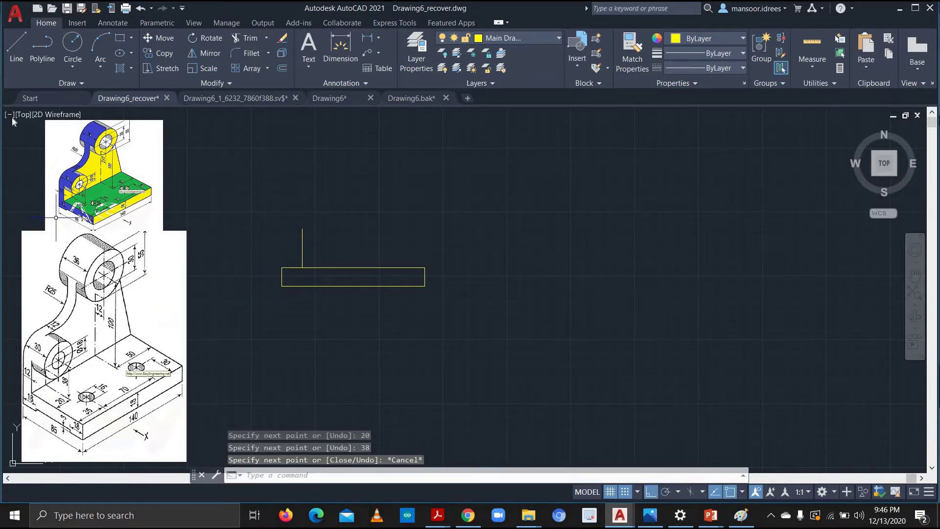
Draw a line from the base's top-right corner 50 to the left and 100 up to locate the large boss centre
click(16, 46)
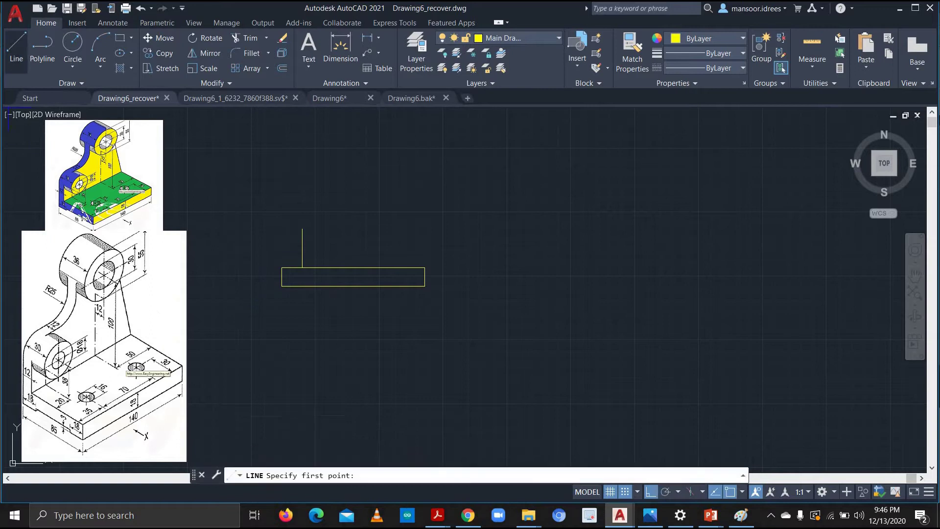
click(425, 268)
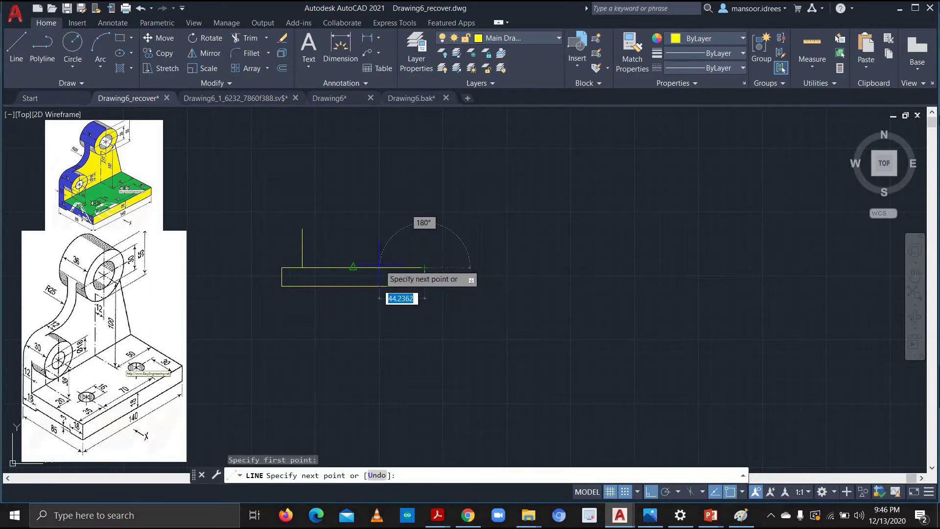
text(50)
key(Return)
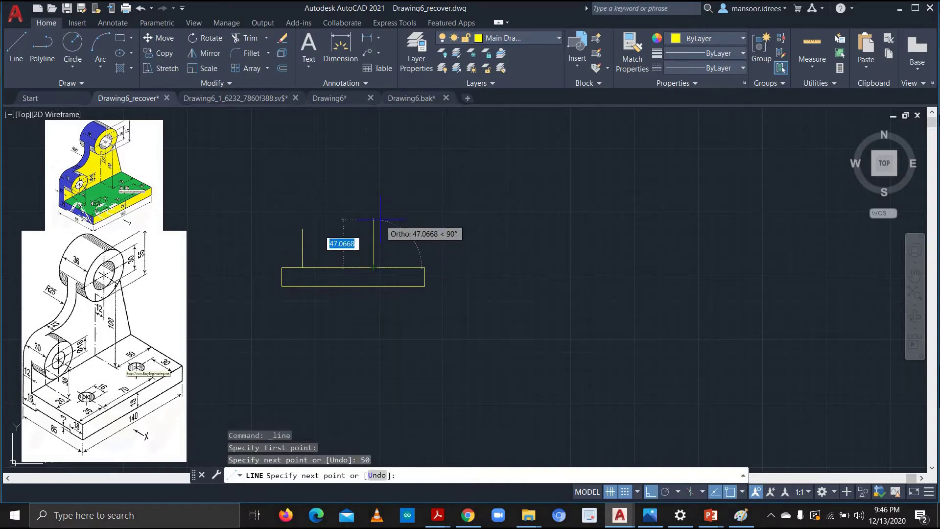
text(1)
key(Return)
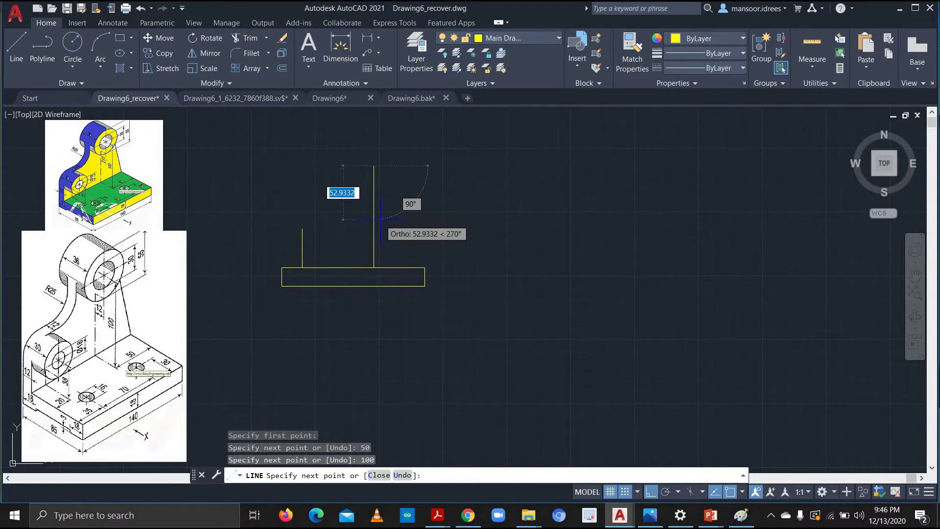
key(Escape)
middle_drag(429, 206, 429, 208)
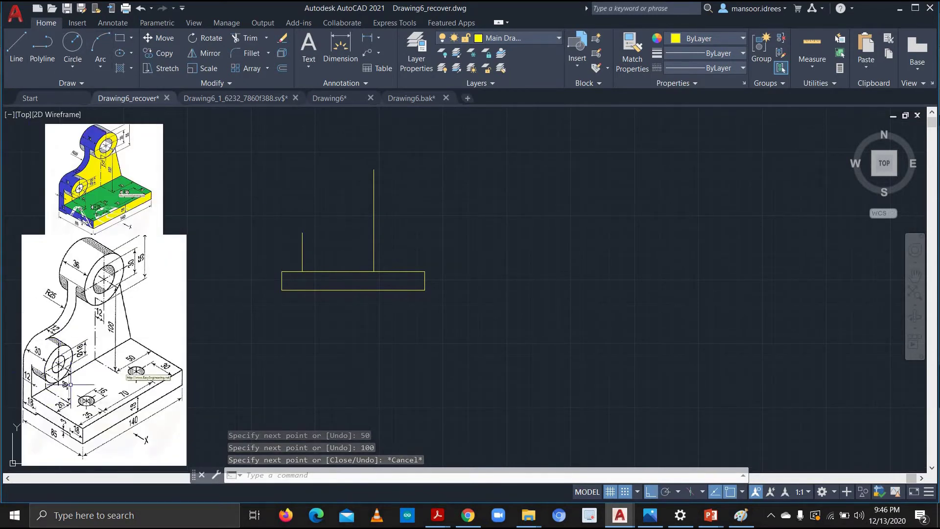
Draw a circle of diameter 30 centred on the upper end of the 100 long vertical line
click(74, 67)
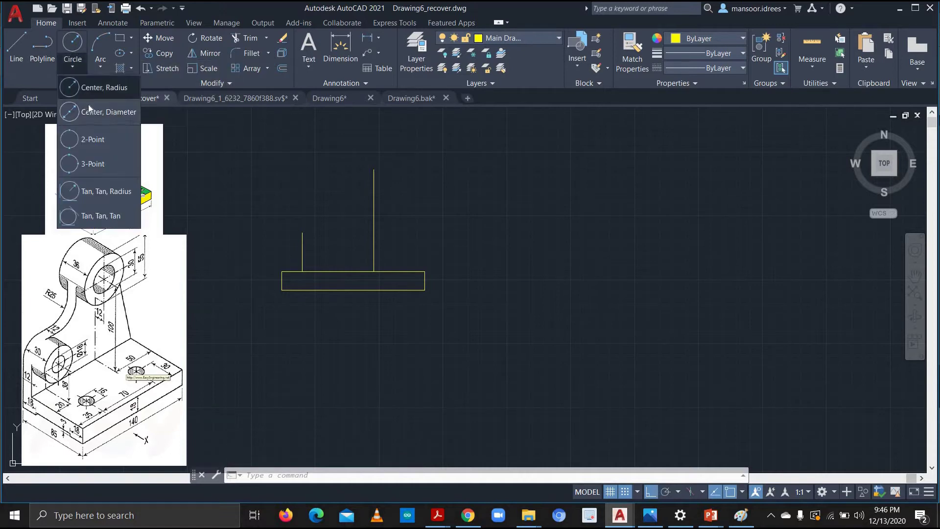
click(93, 93)
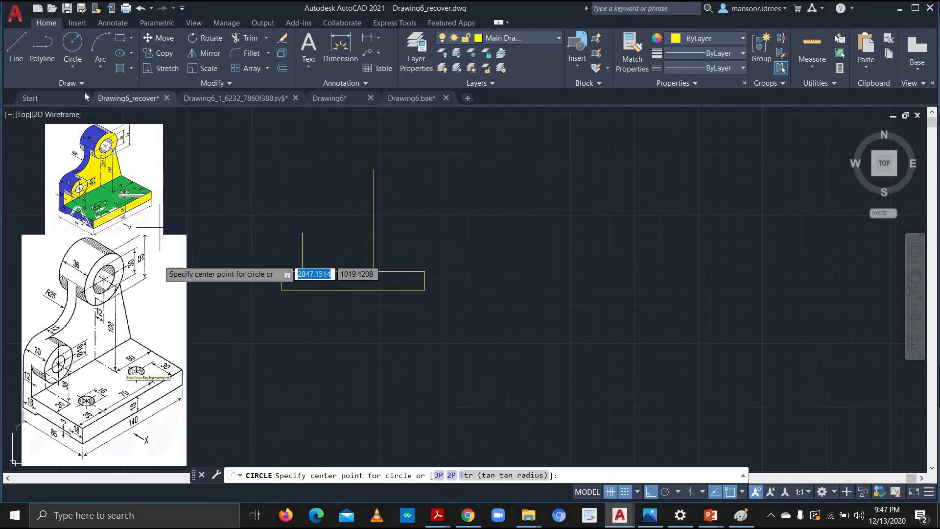
click(76, 67)
click(85, 88)
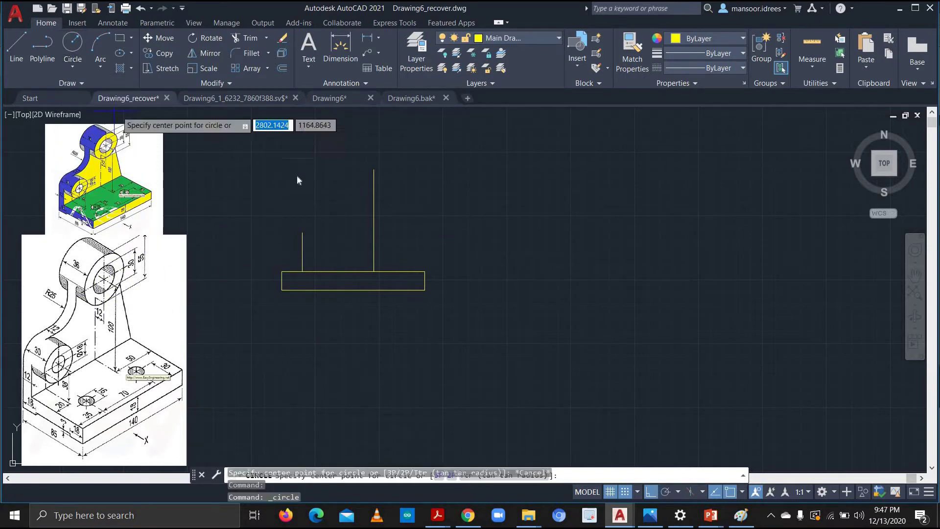
click(374, 170)
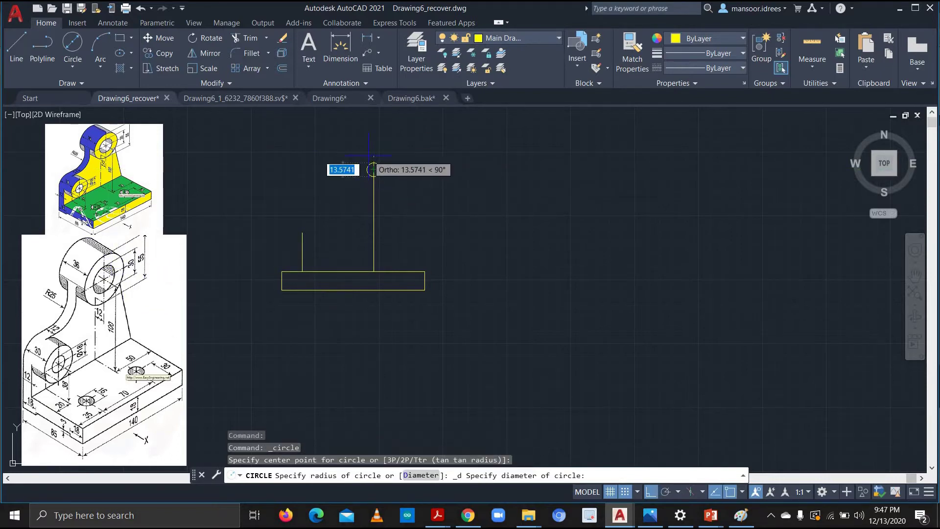
text(30)
key(Return)
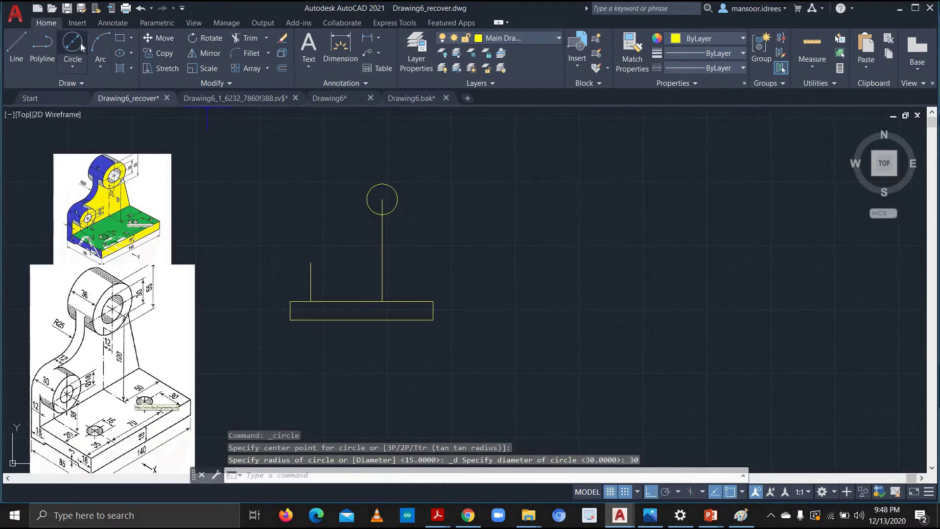
Draw a circle of diameter 55 concentric with the 30 diameter circle of the large boss
click(80, 43)
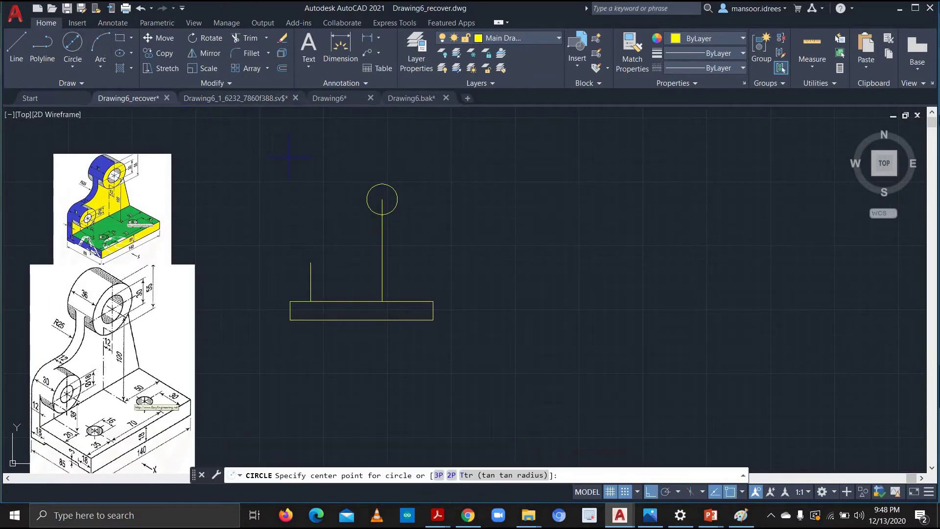
click(382, 200)
text(55)
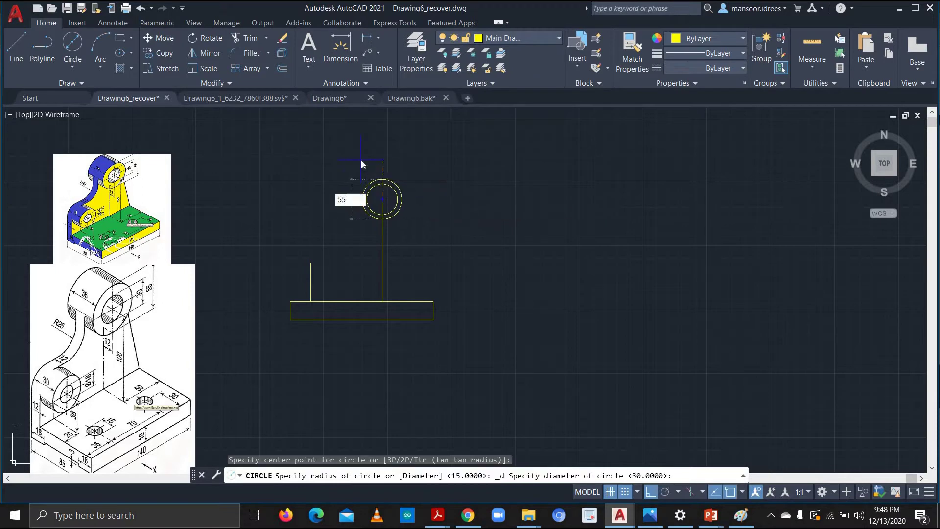
key(Return)
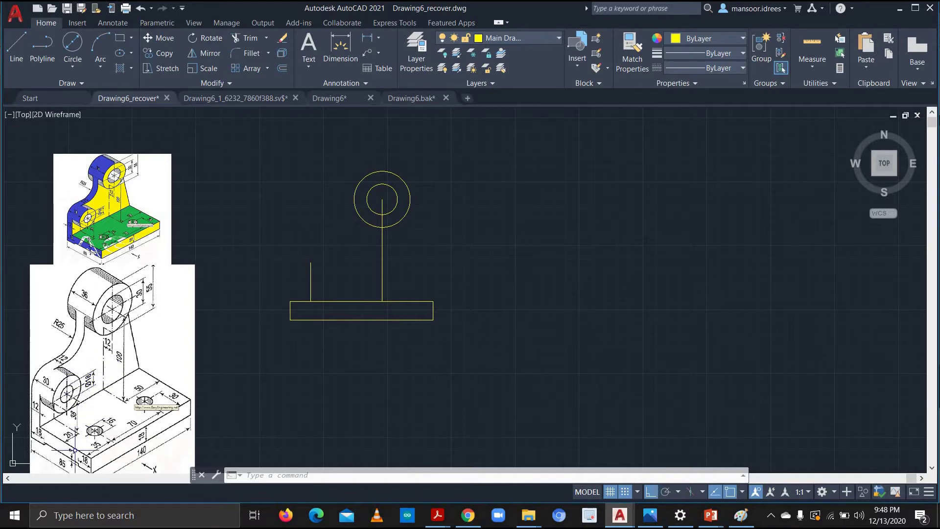
Draw a circle of diameter 18 centred on the upper end of the short vertical line
click(73, 43)
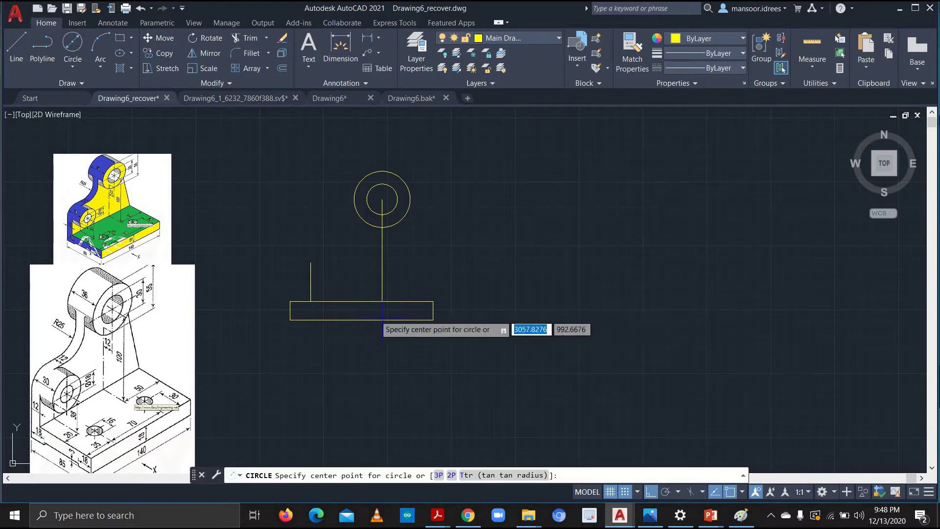
click(310, 263)
text(1)
key(Return)
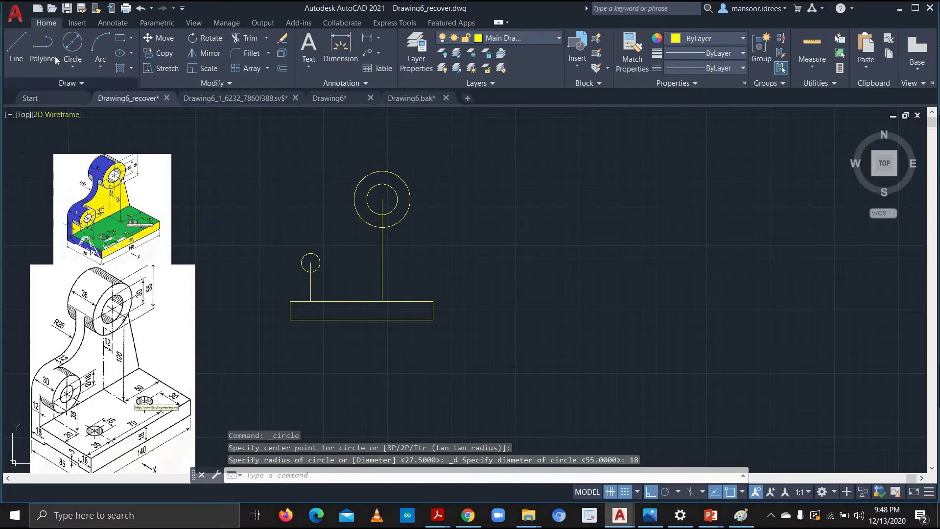
Draw a circle of diameter 40 concentric with the small boss's 18 diameter circle
click(73, 54)
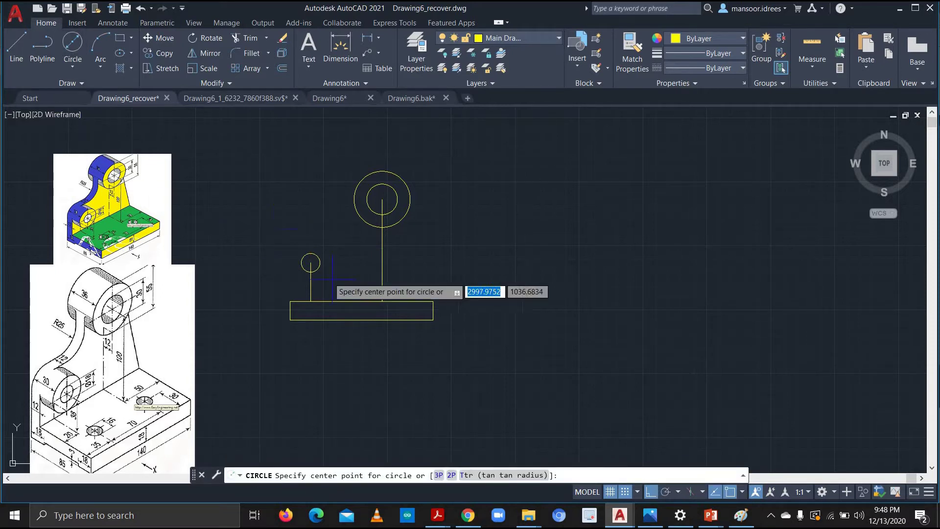
click(311, 262)
text(44)
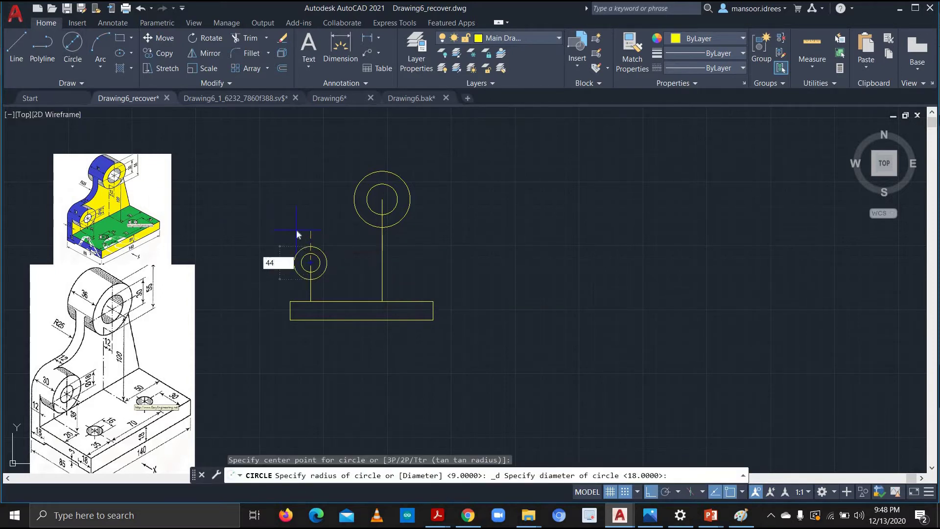
key(BackSpace)
text(0)
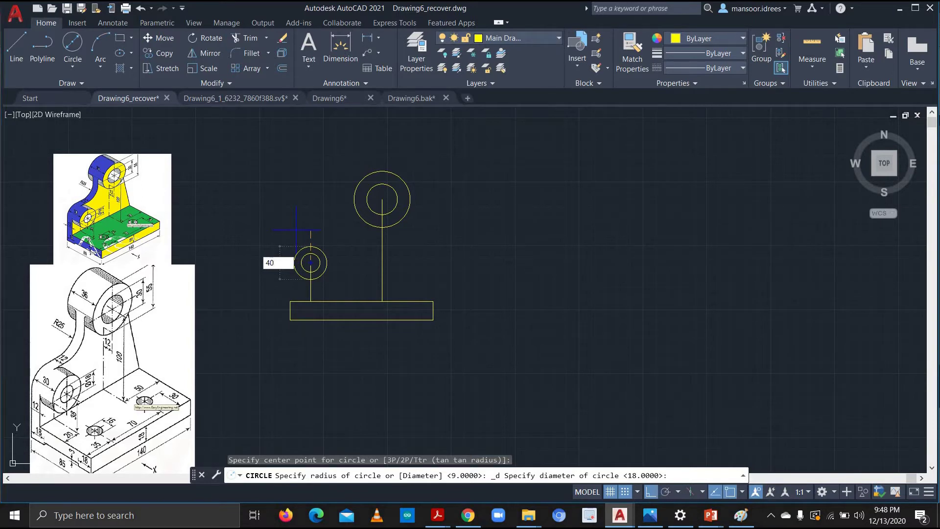
key(Return)
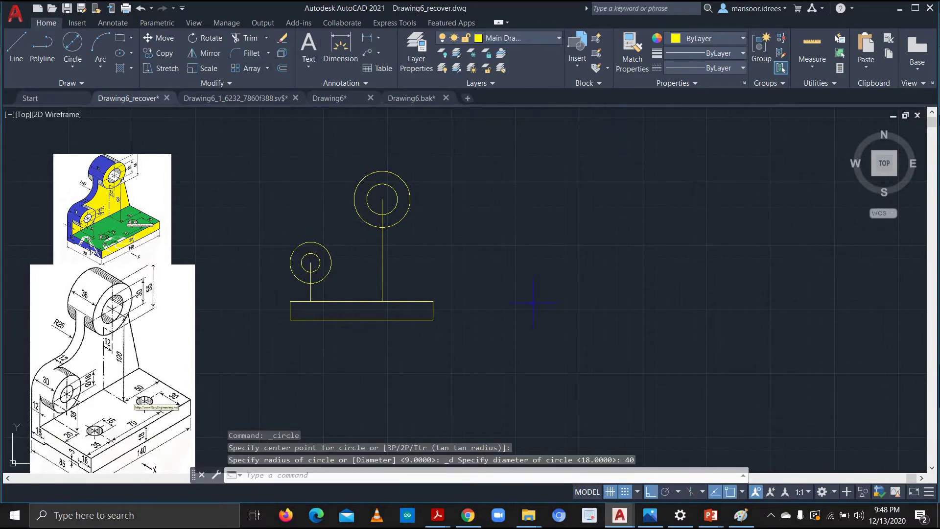
Draw a vertical line from the base's top-left corner up to the left quadrant of the small boss's outer circle
text(l)
key(Return)
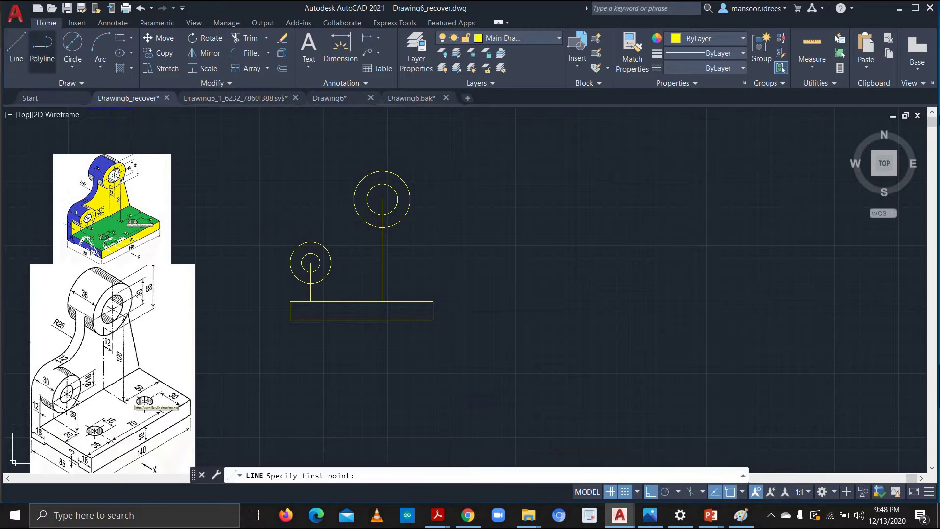
click(290, 302)
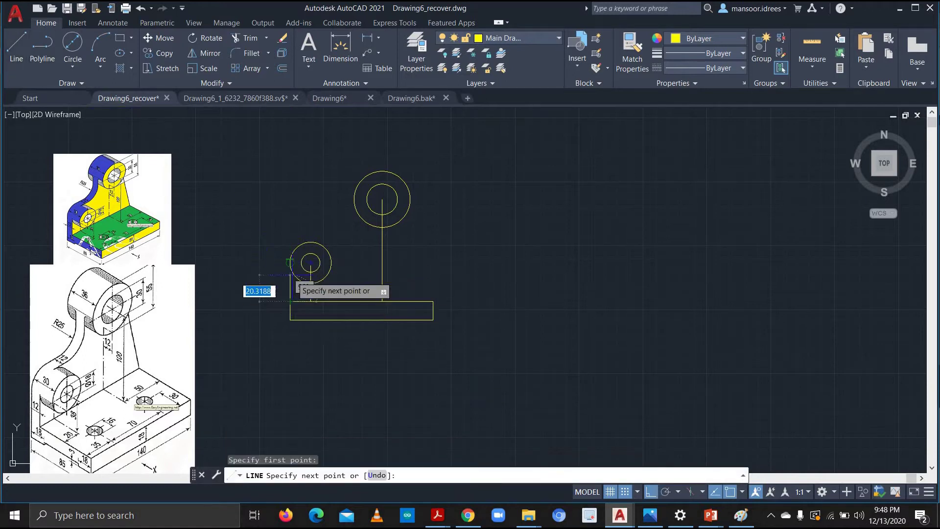
click(291, 263)
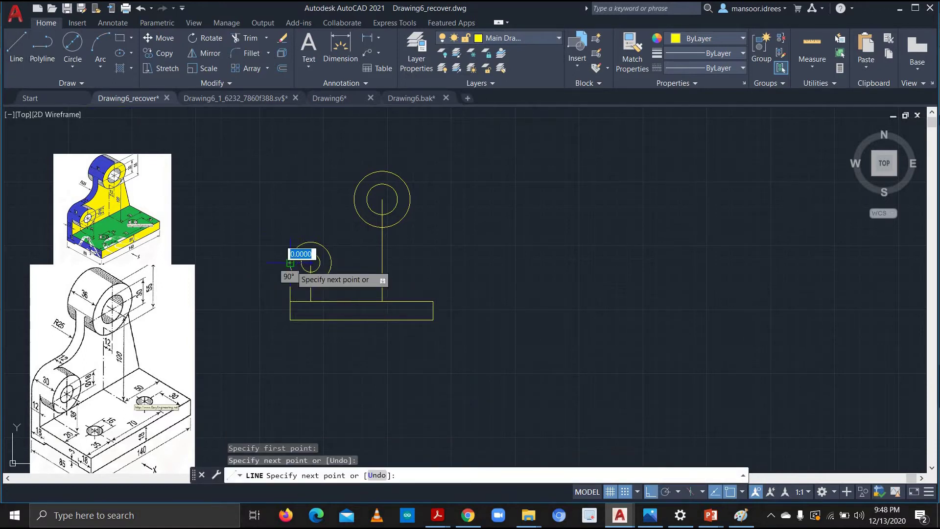
key(Escape)
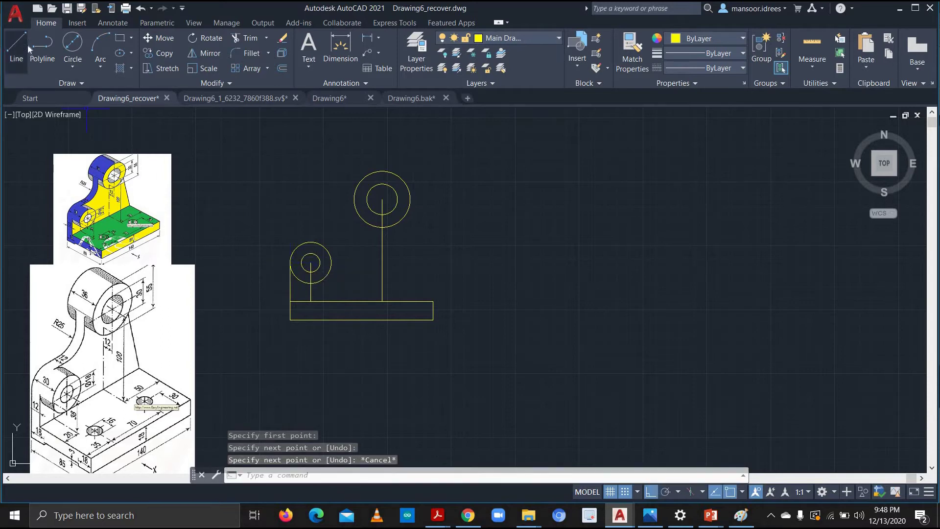
Try a circle of radius 25 tangent to the outer circles of the small and large bosses
click(81, 66)
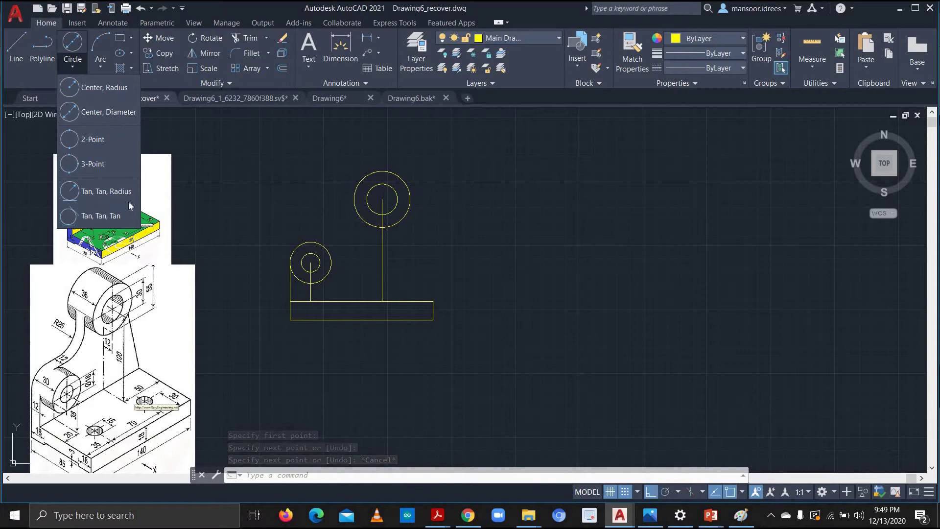
click(118, 193)
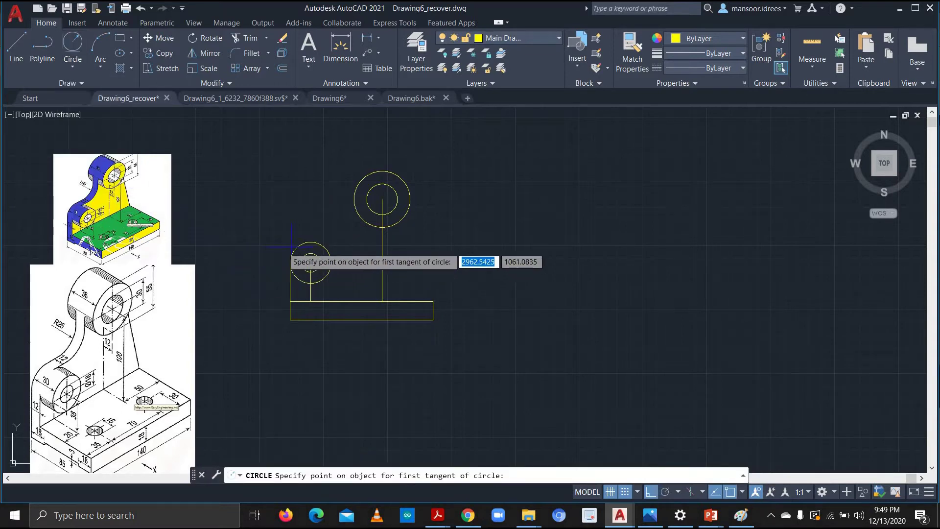
click(323, 246)
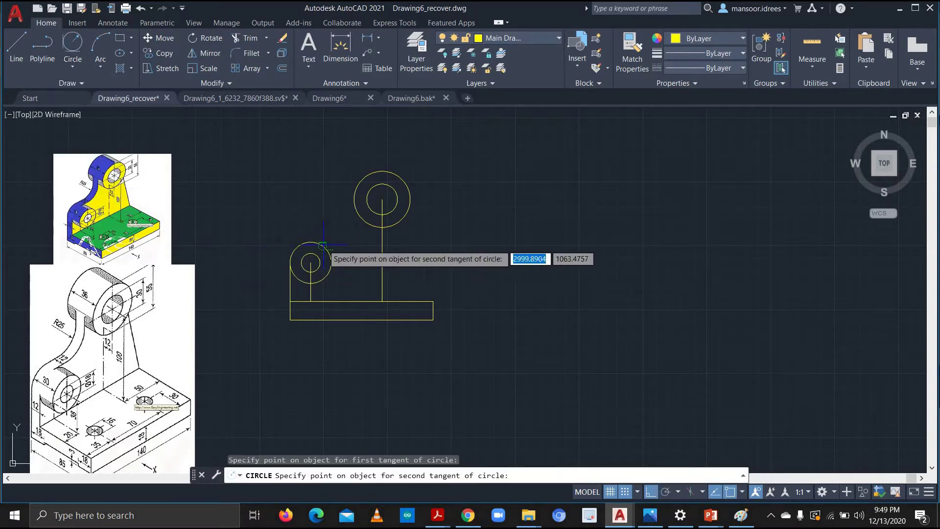
click(358, 216)
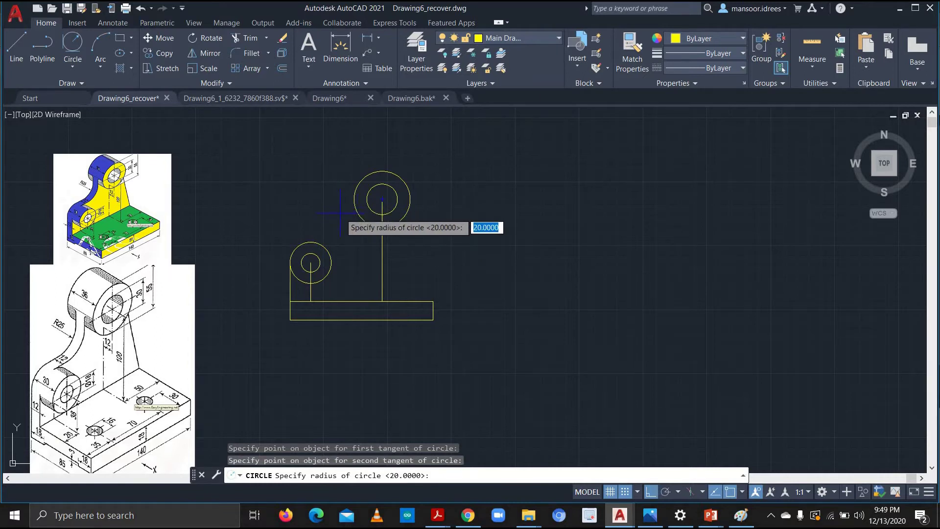
text(25)
key(Return)
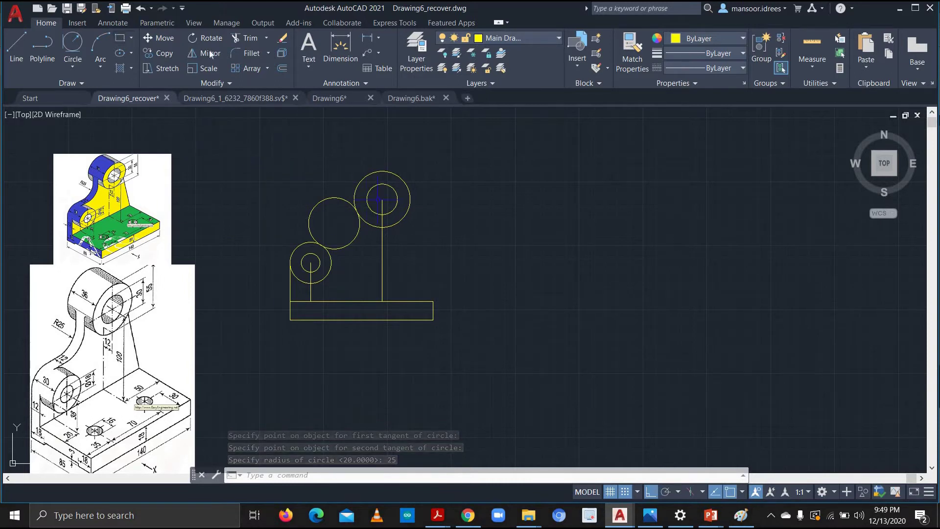
Delete the radius 25 tangent circle between the two bosses
click(69, 69)
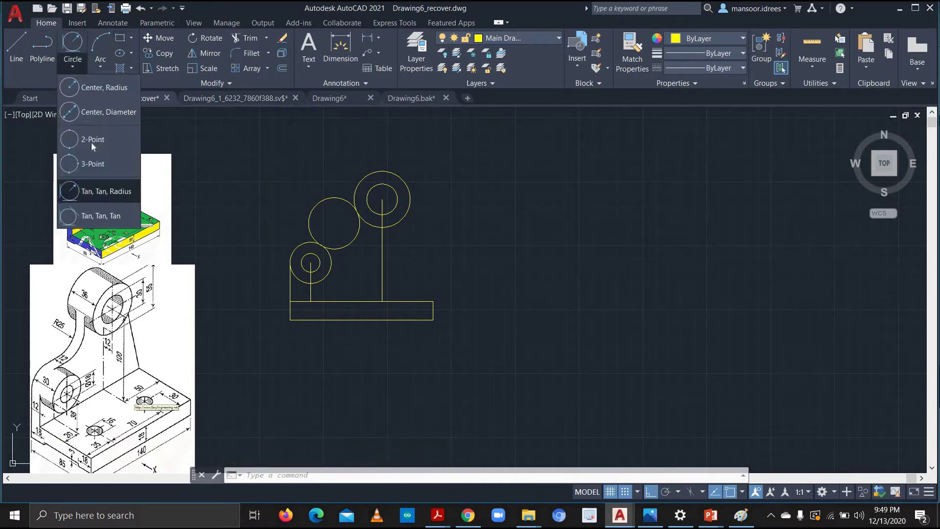
click(314, 210)
click(315, 206)
key(Delete)
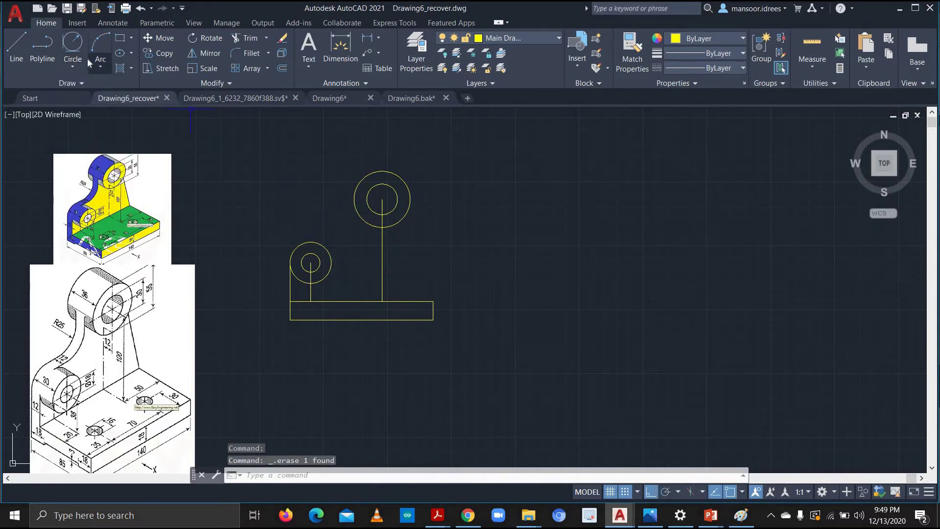
Draw a circle of radius 25 tangent to both outer boss circles and trim it to the concave arc joining them
click(83, 63)
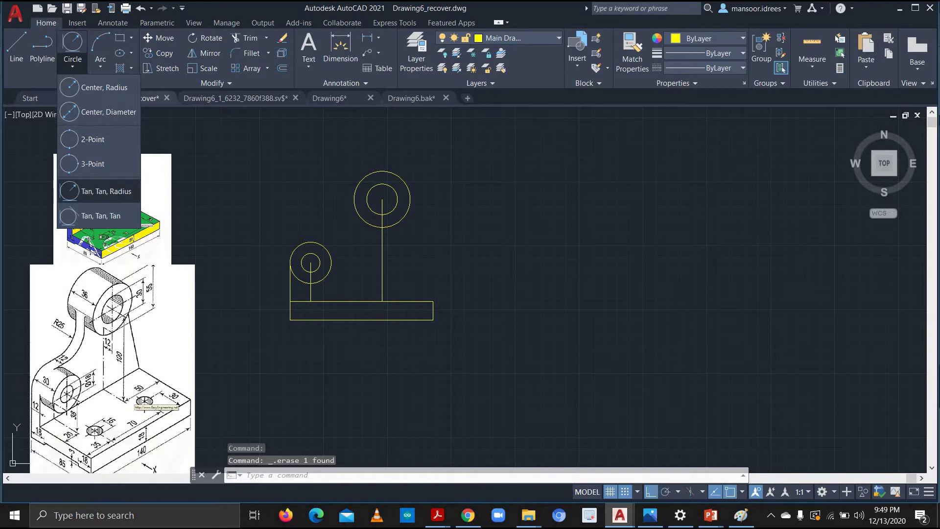
click(107, 195)
click(320, 245)
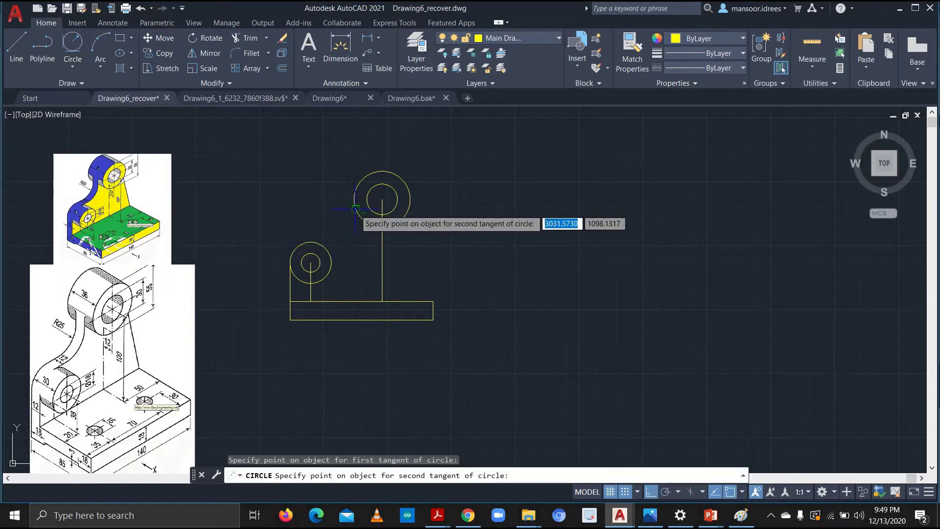
click(355, 209)
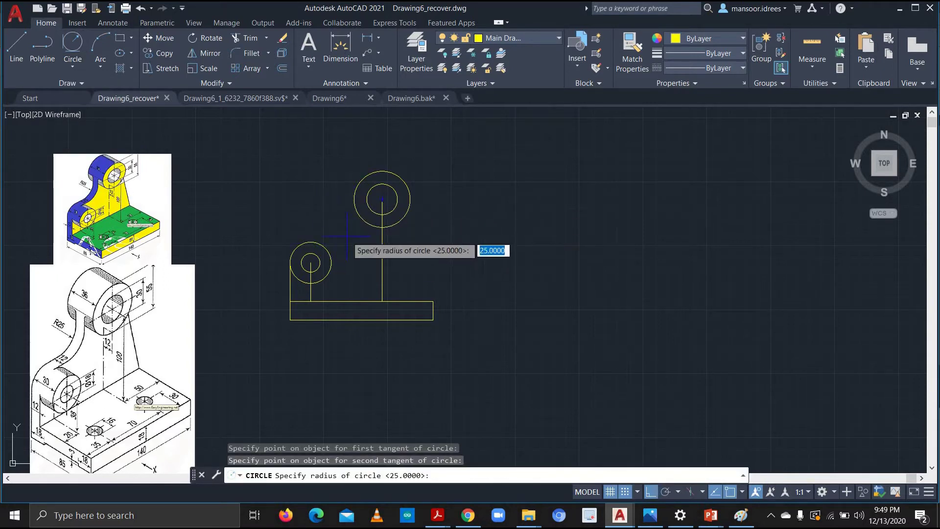
text(25)
key(Return)
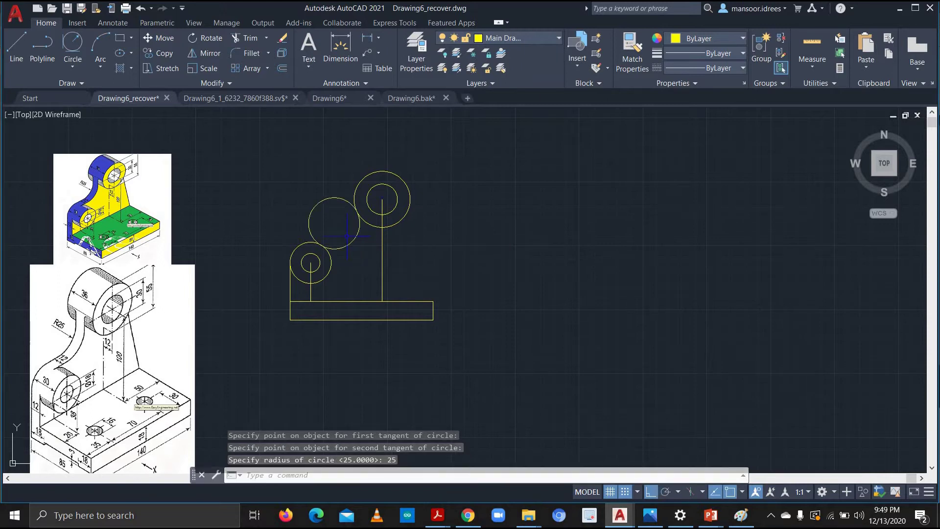
click(247, 38)
click(329, 193)
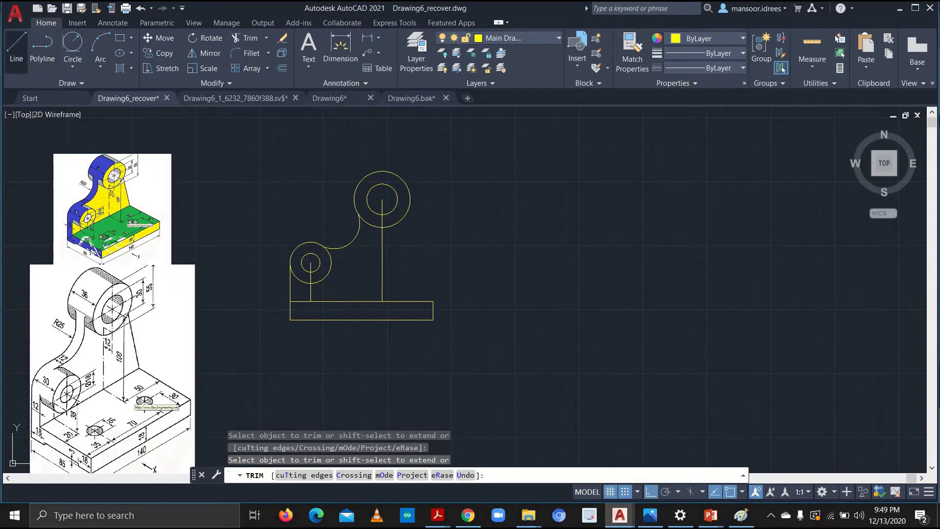
Draw a slanted line from the base's top-right corner to the right side of the large boss's outer circle
click(16, 46)
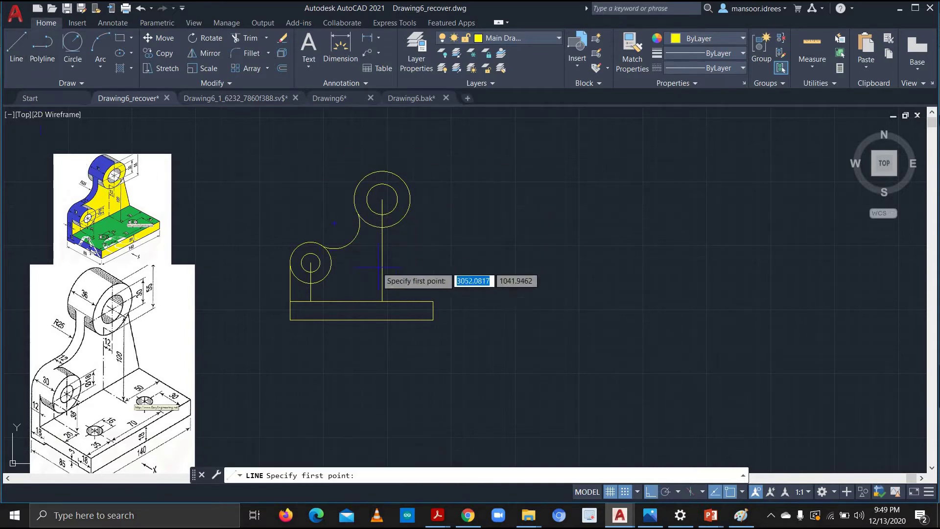
click(433, 301)
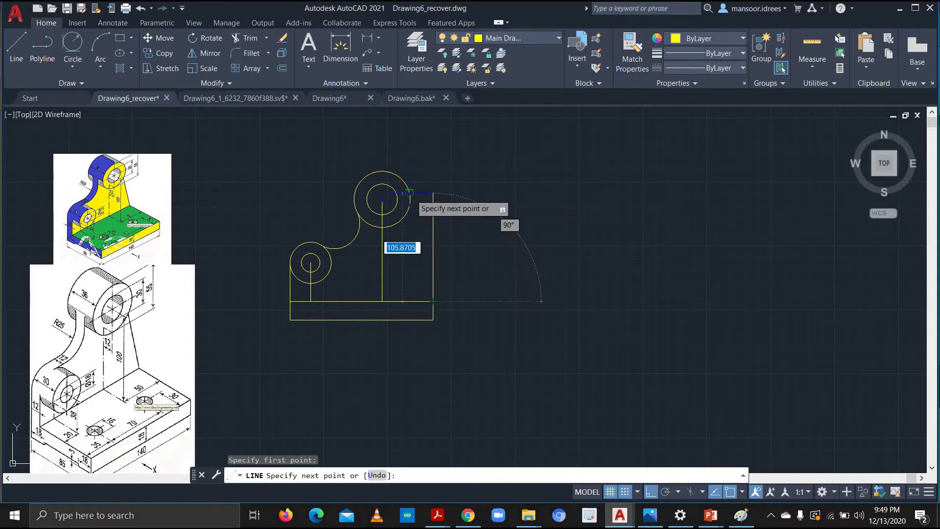
click(410, 195)
key(Escape)
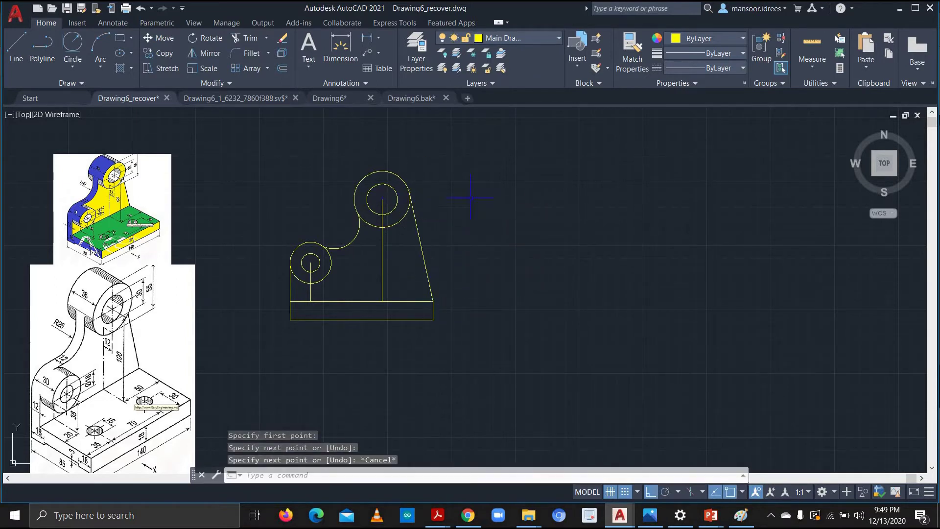
Erase the two vertical construction lines running from the base to the boss centres
click(383, 251)
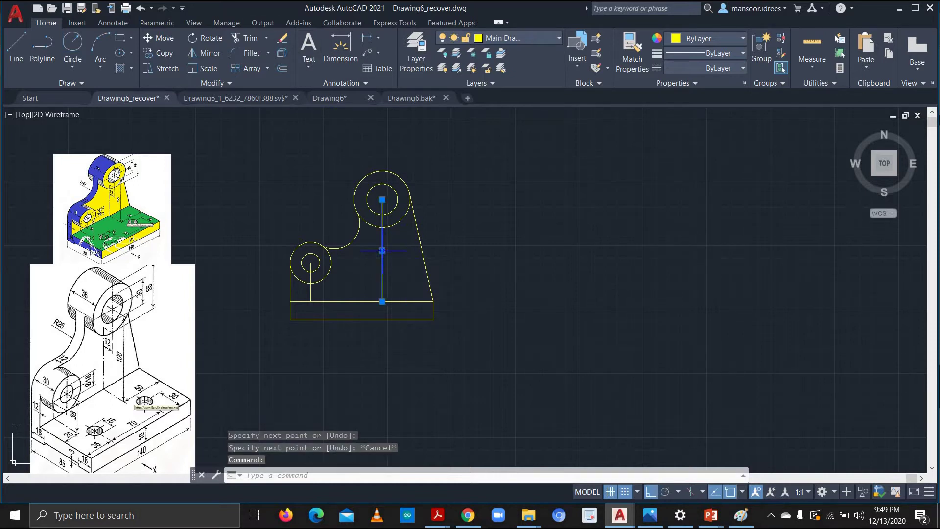
key(Delete)
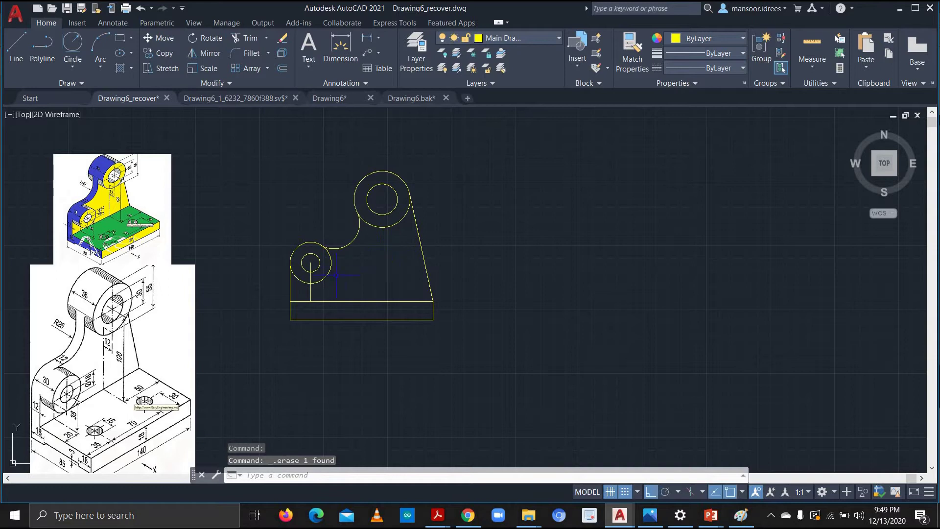
click(309, 289)
key(Delete)
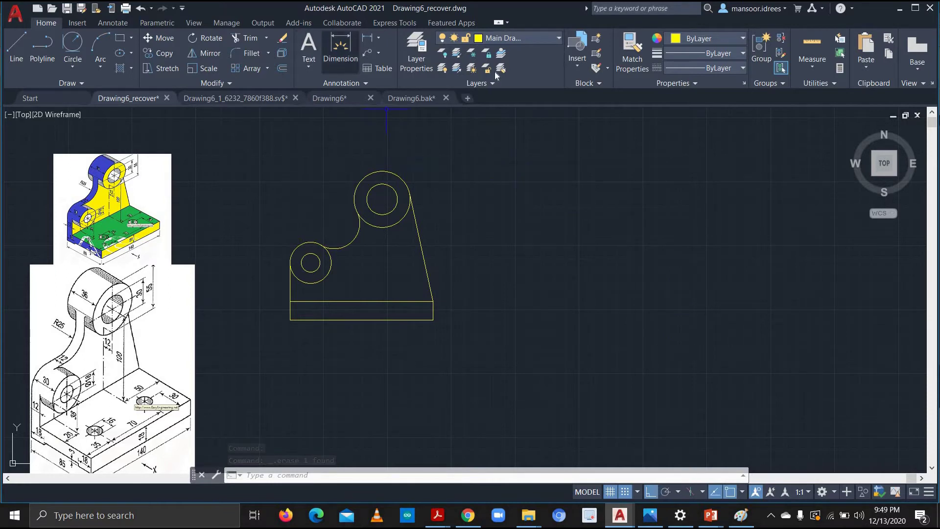
Make Centerlines the current layer and bring up the annotation tools for centre marks
click(114, 23)
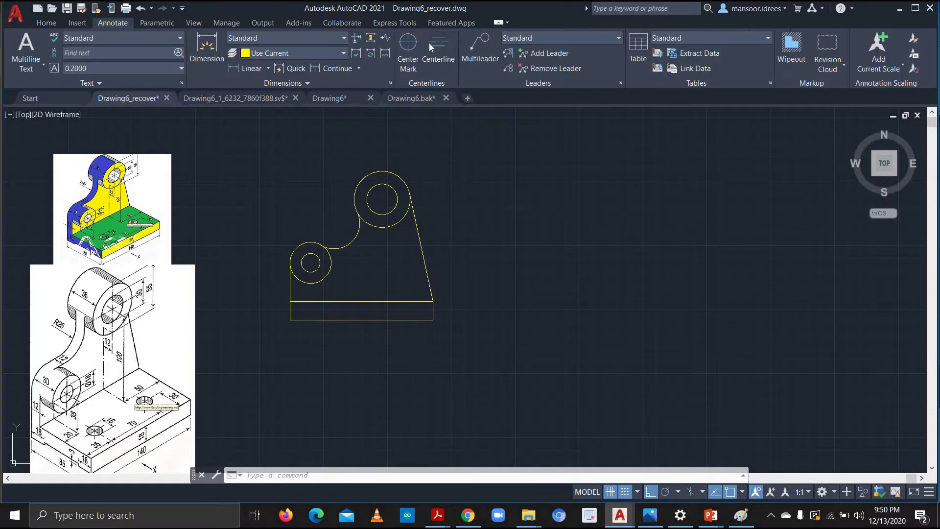
click(51, 23)
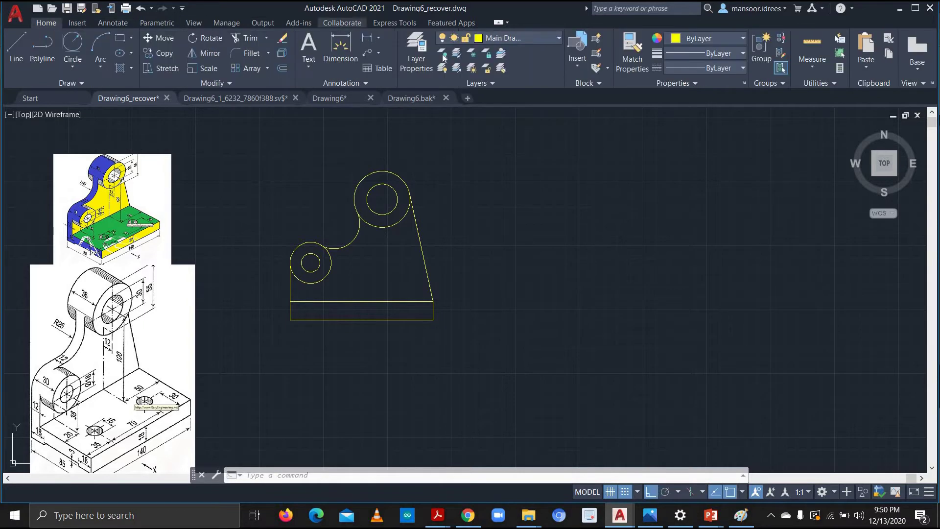
click(558, 41)
click(519, 68)
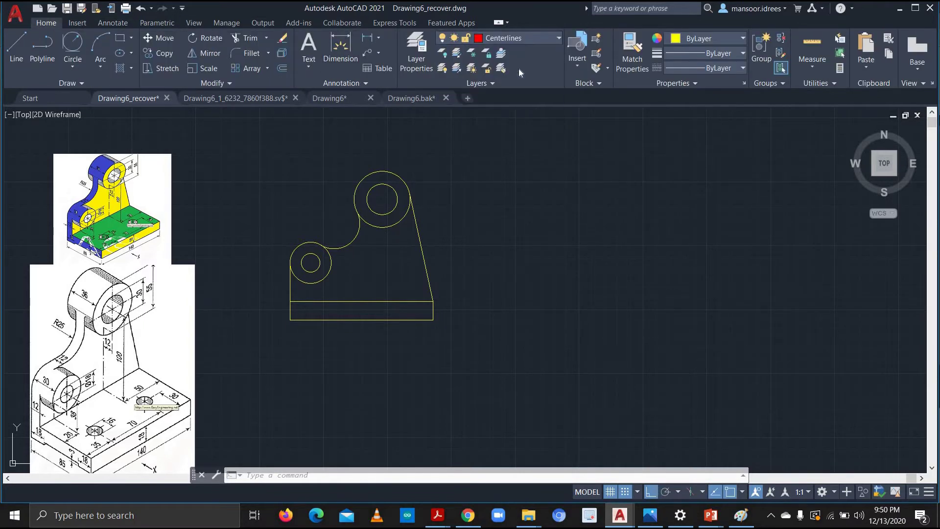
click(109, 22)
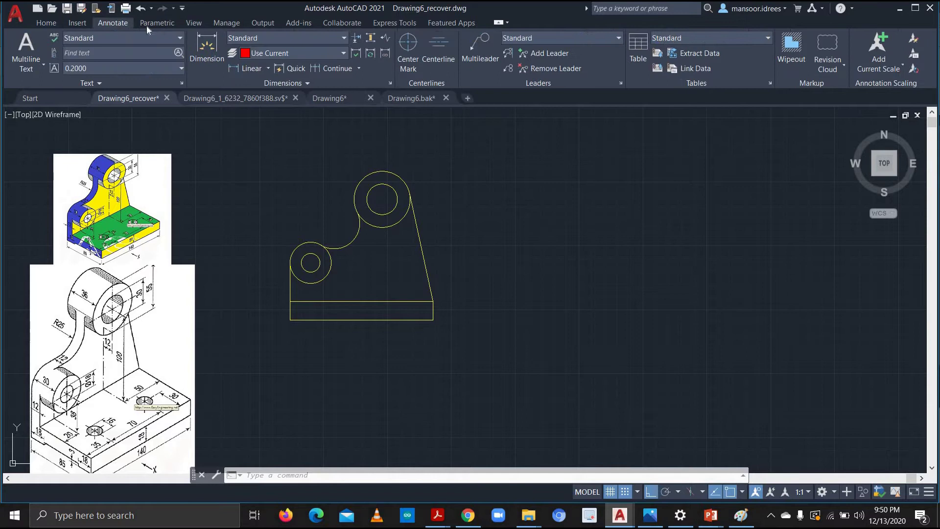
Add centre marks to the circles of the large and small bosses
click(408, 47)
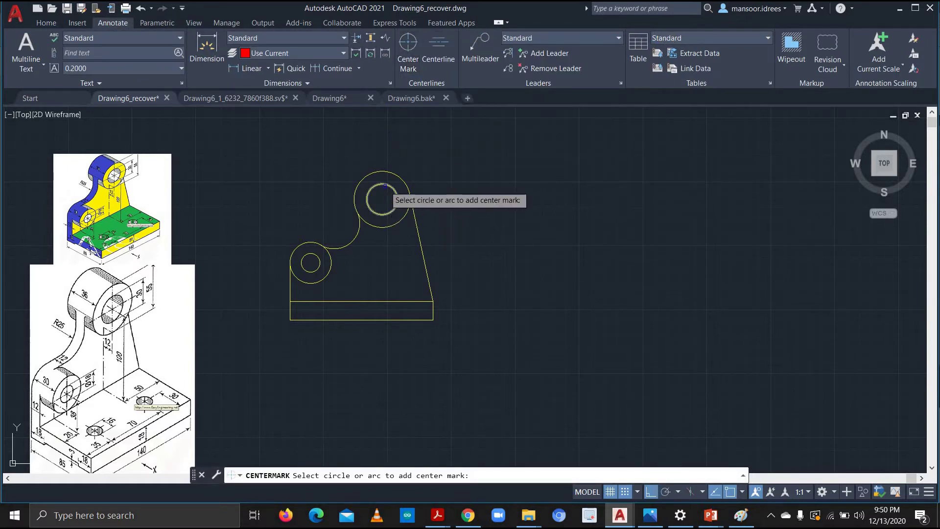
click(384, 198)
click(383, 173)
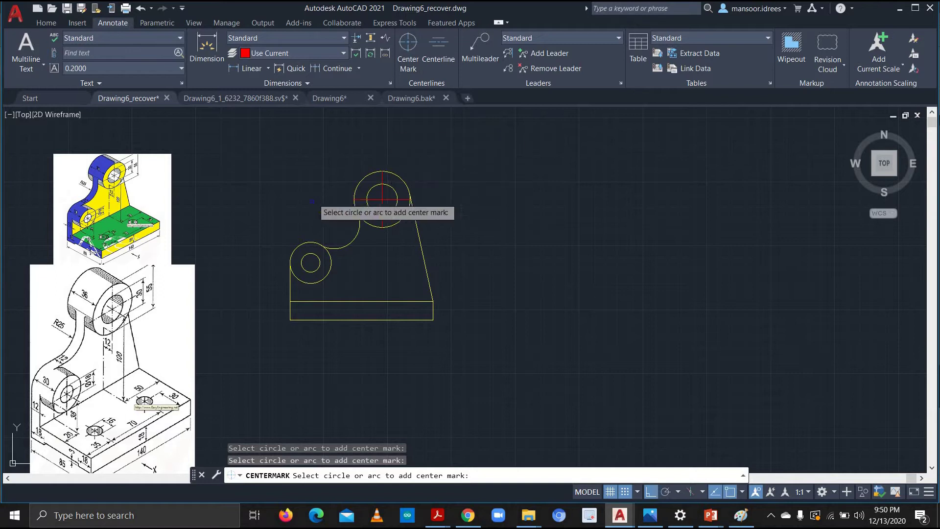
click(310, 258)
click(310, 258)
click(310, 249)
click(311, 243)
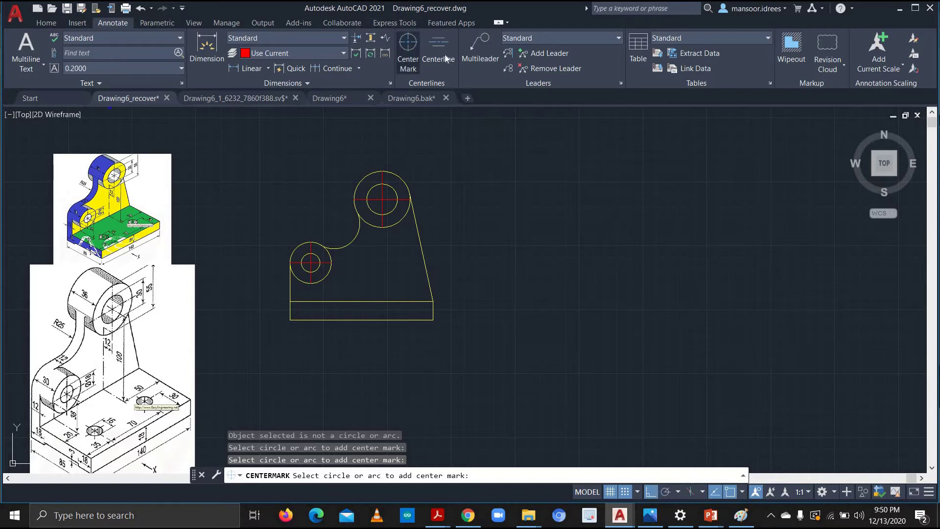
Turn on the Hidden lines layer and make it the current layer
click(47, 23)
click(548, 37)
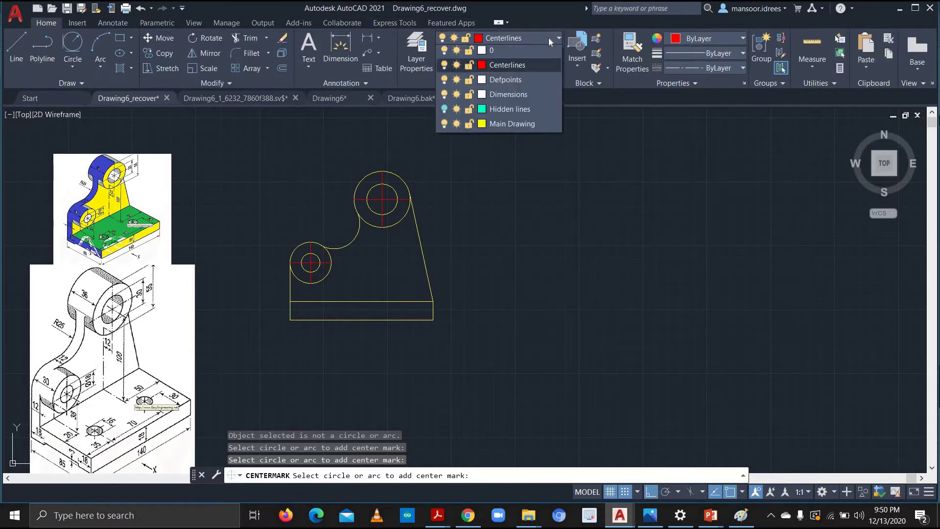
click(485, 110)
click(584, 143)
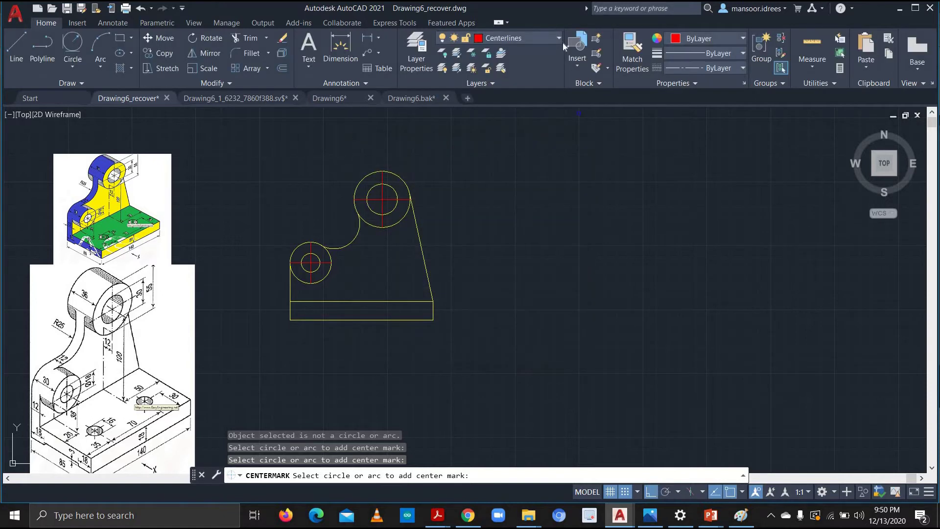
click(559, 40)
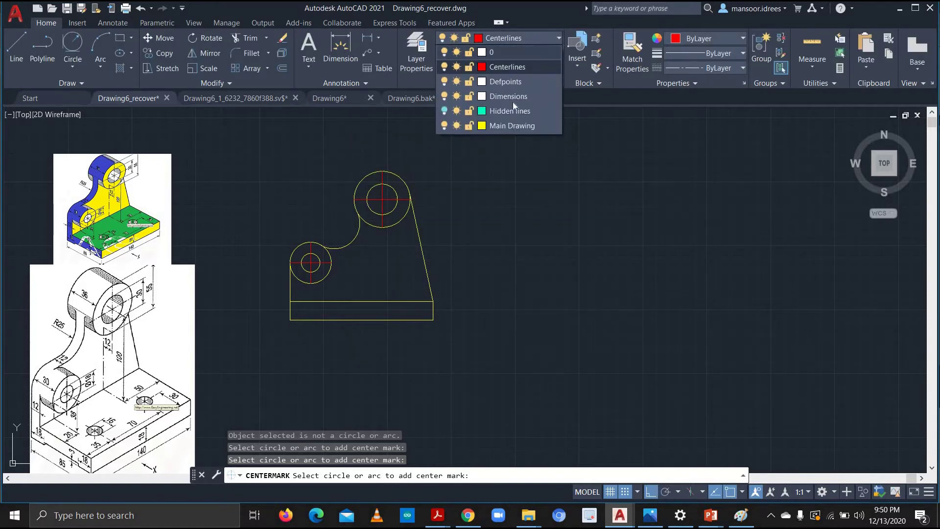
click(445, 111)
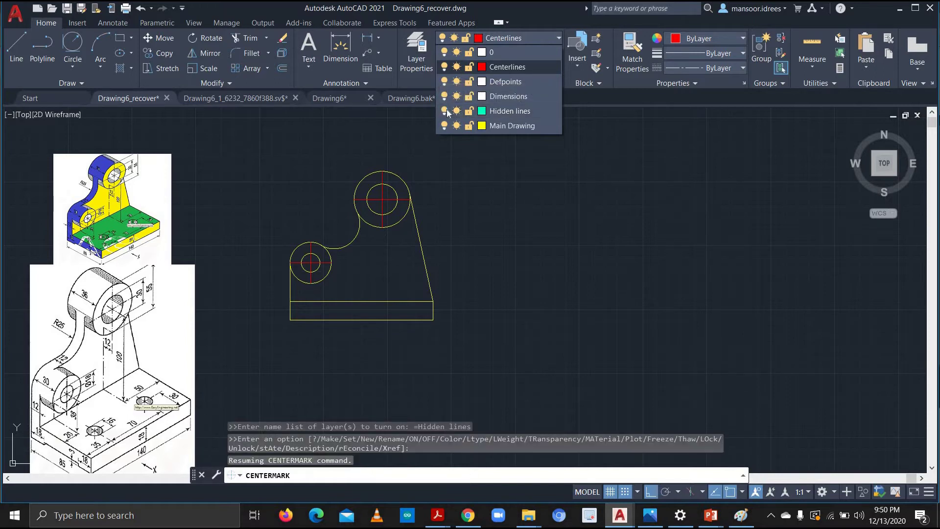
click(513, 113)
Draw horizontal projection lines extending right from the large boss's topmost point and from the base's bottom-right corner
click(16, 46)
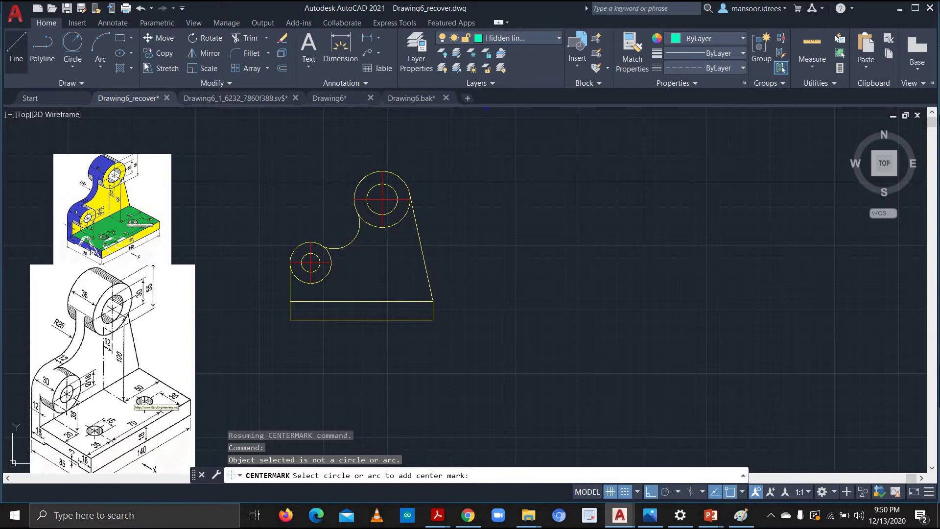
click(382, 172)
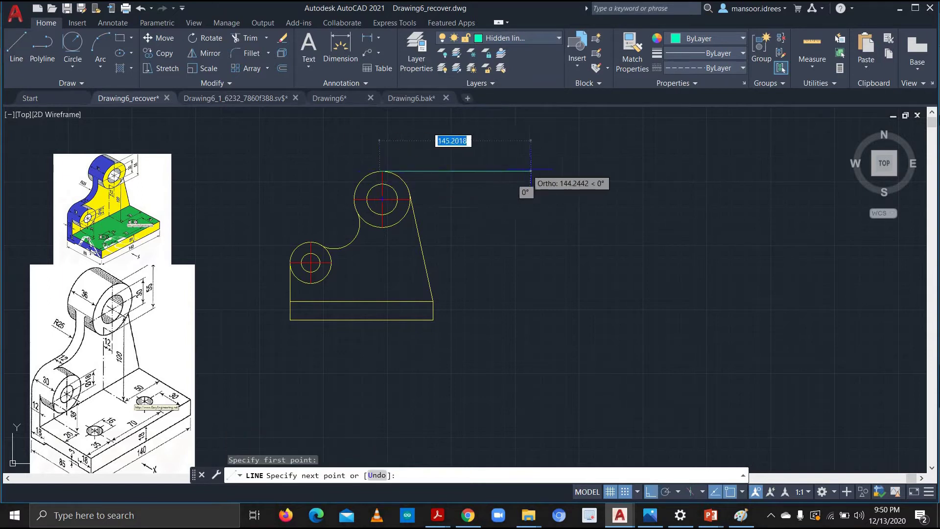
click(706, 171)
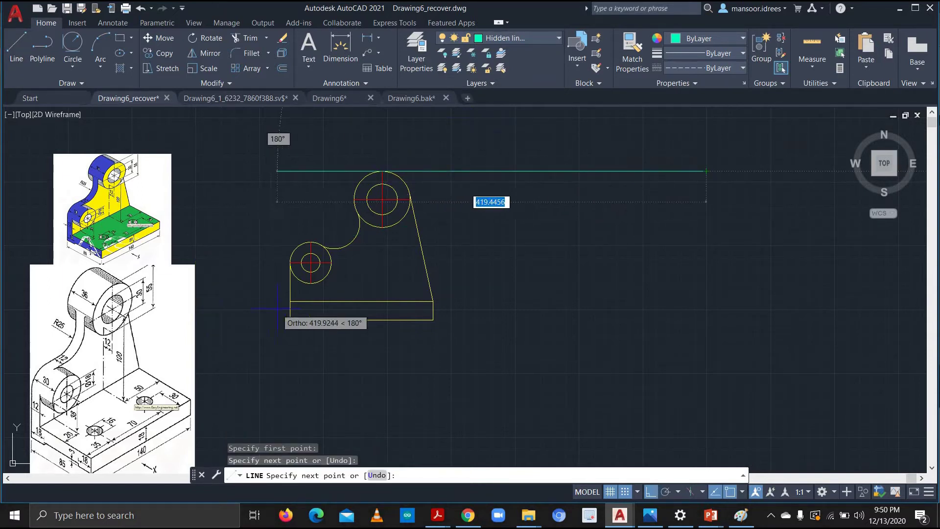
key(Escape)
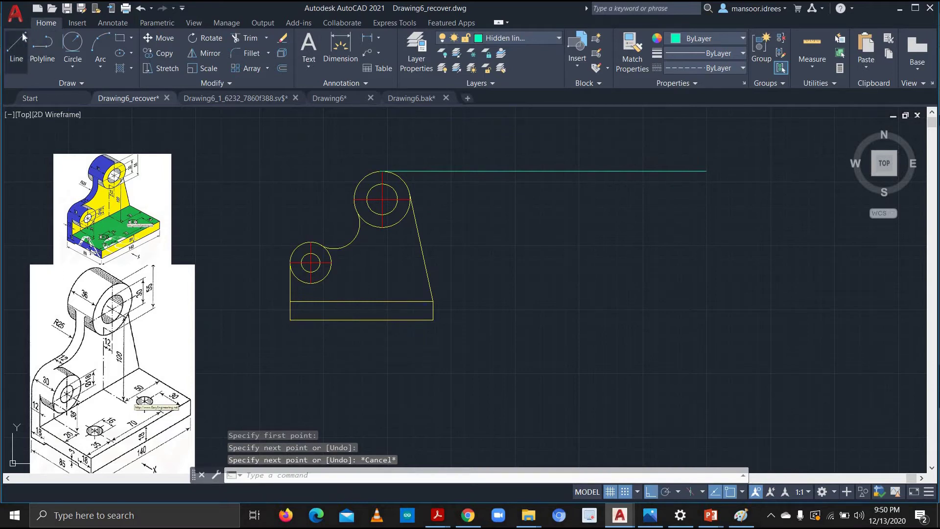
click(16, 46)
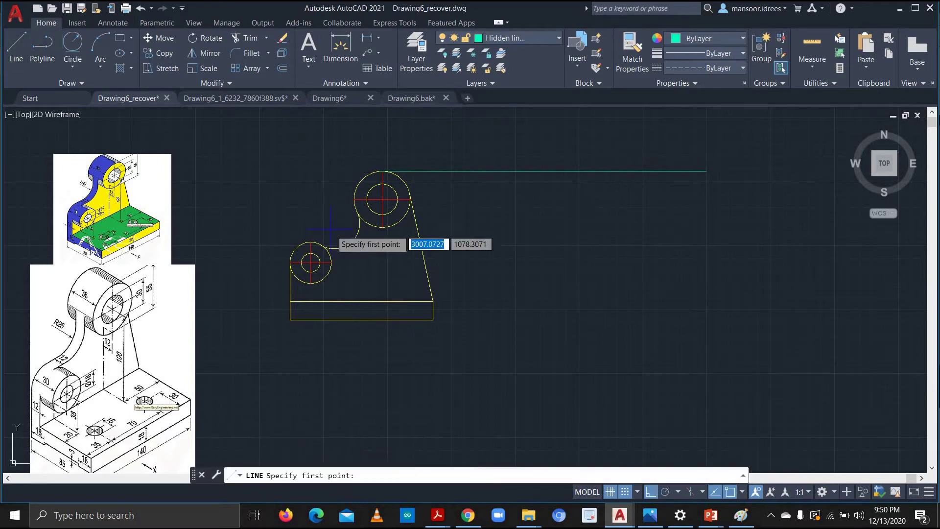
click(433, 320)
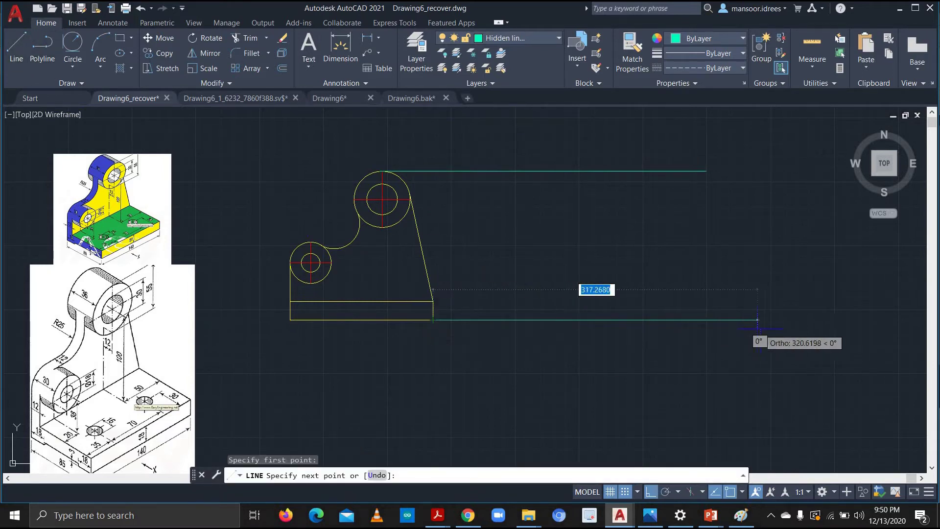
click(724, 320)
key(Escape)
Draw vertical projection lines about 123 long downward from the base's bottom-left and bottom-right corners
click(15, 53)
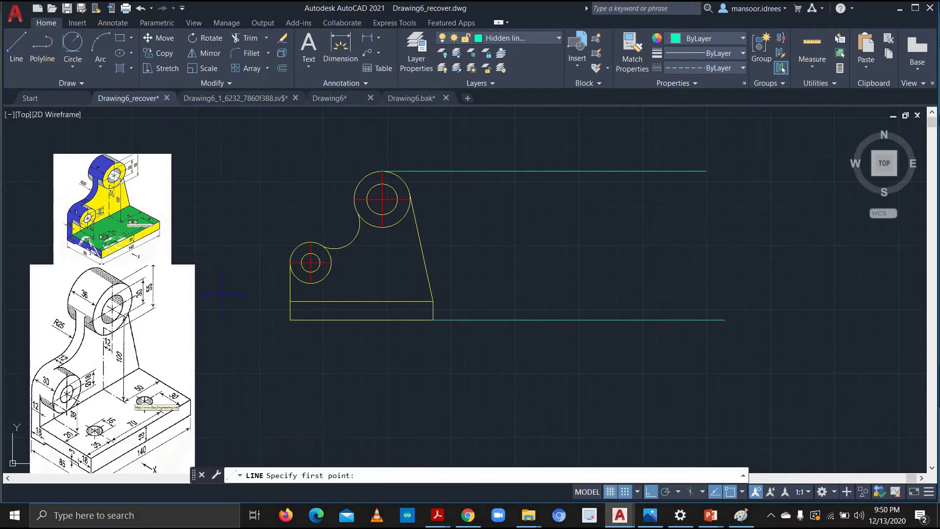
click(290, 319)
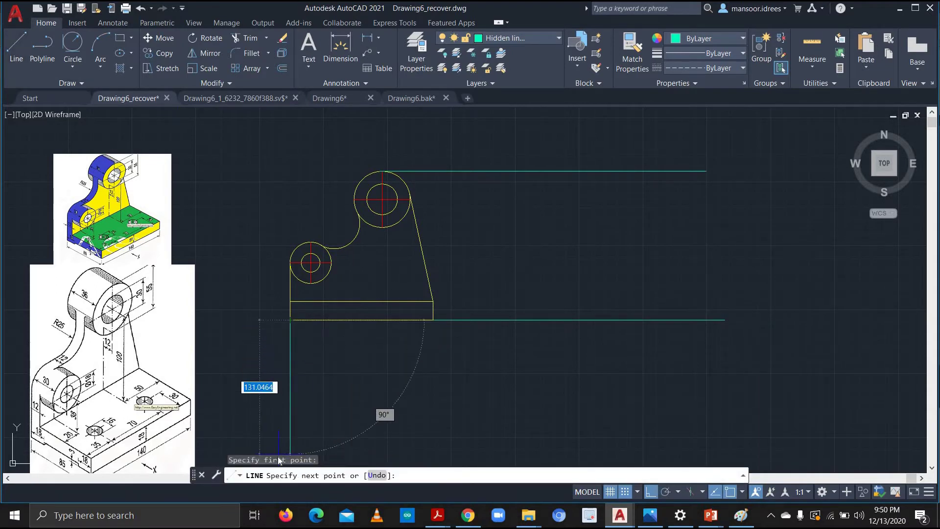
key(Escape)
click(16, 49)
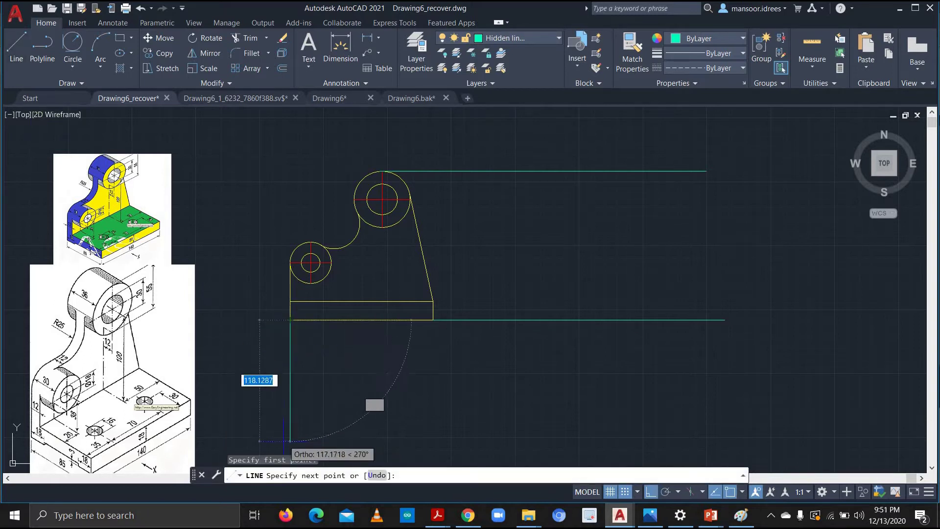
click(290, 445)
click(10, 40)
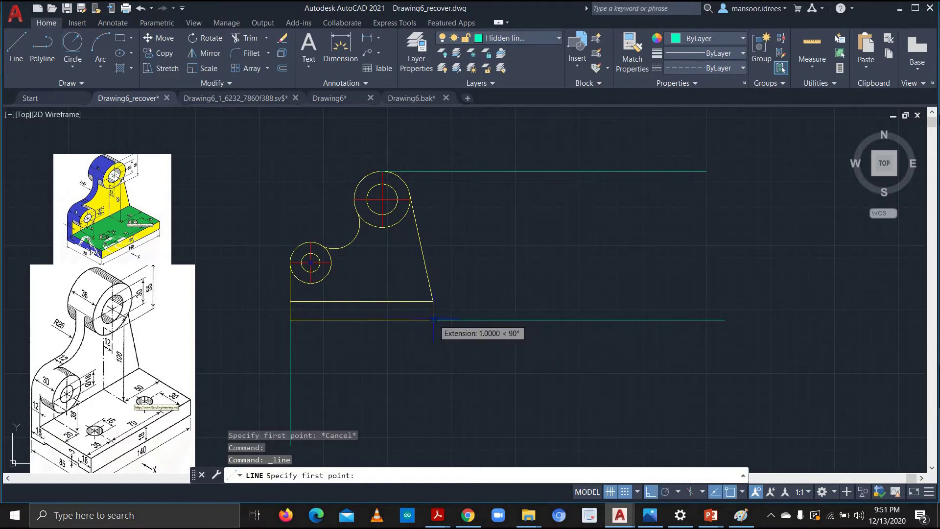
click(433, 319)
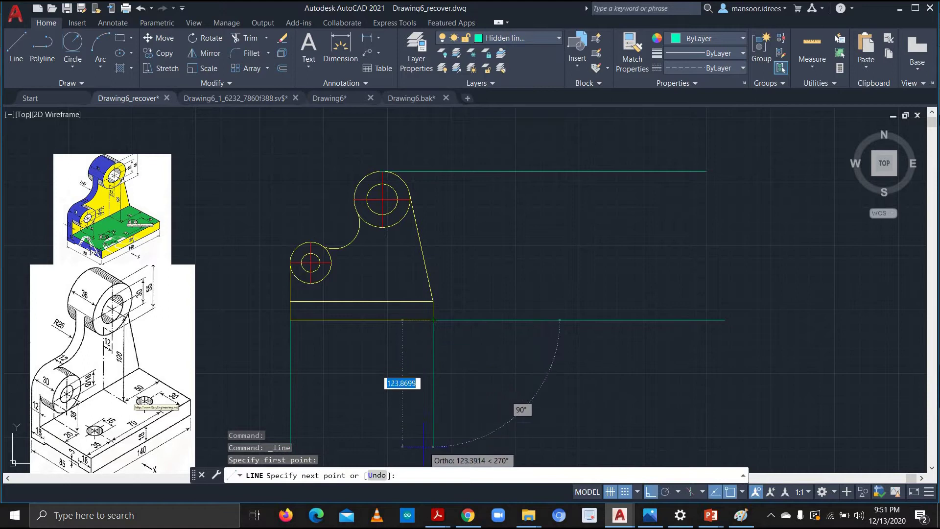
click(424, 446)
key(Escape)
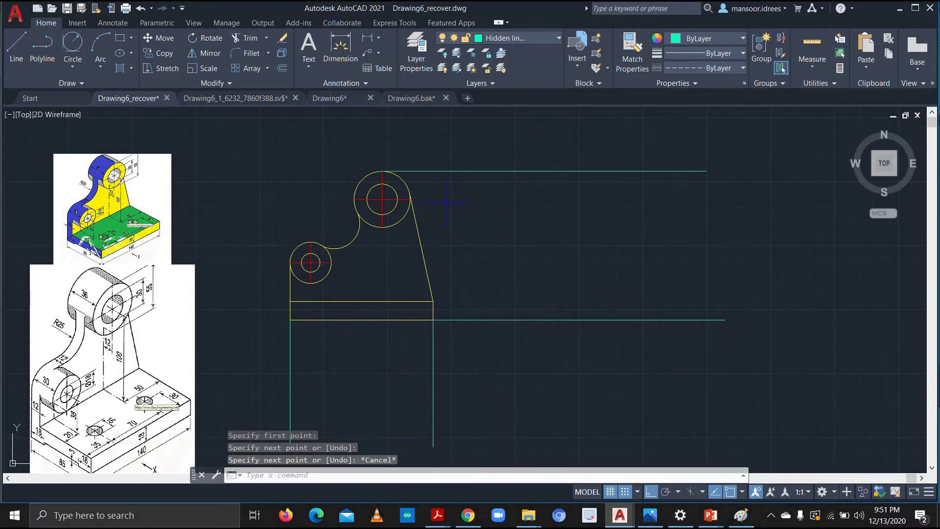
On the Main Drawing layer, draw a 140 by 85 rectangle between the lower ends of the vertical projection lines
click(558, 39)
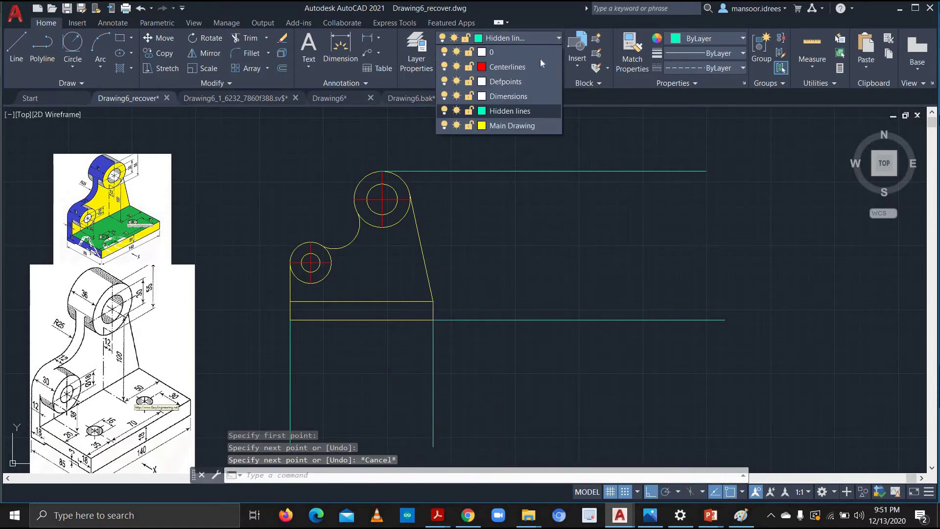
click(510, 125)
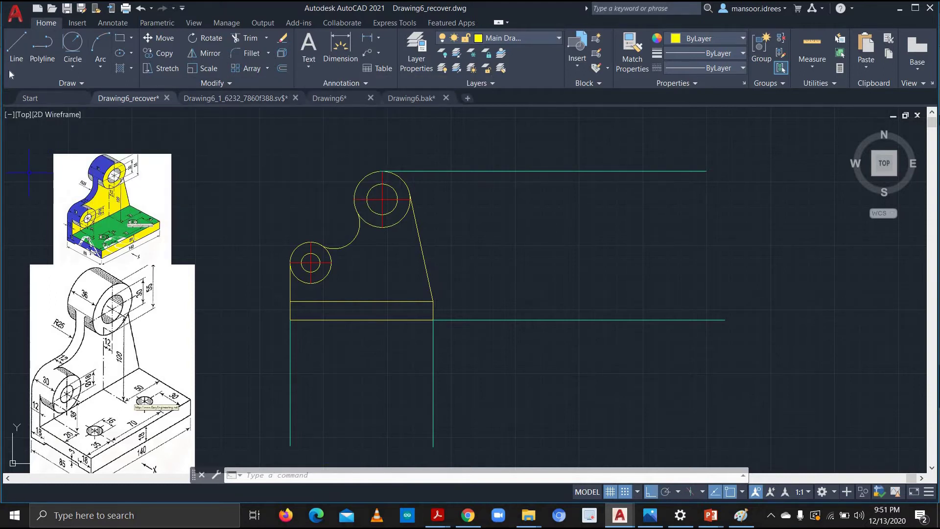
click(16, 49)
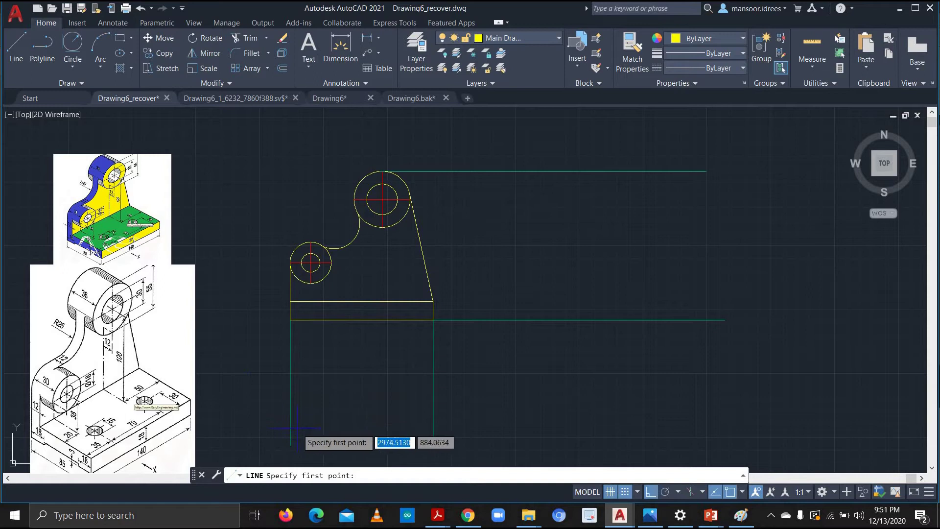
click(290, 445)
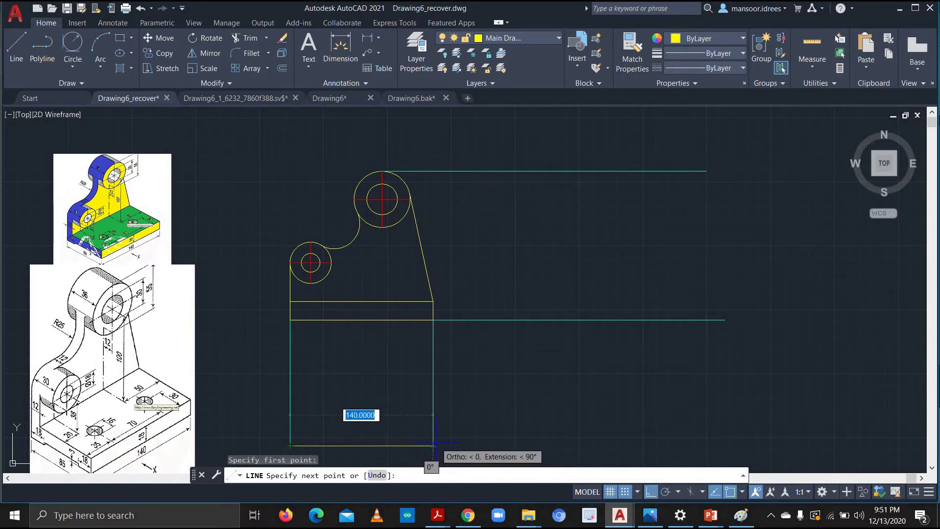
text(140)
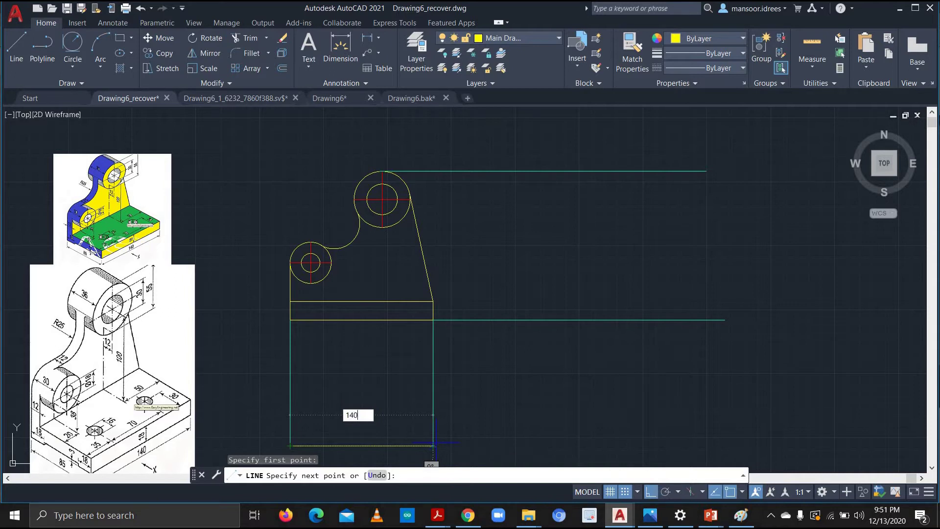
key(Return)
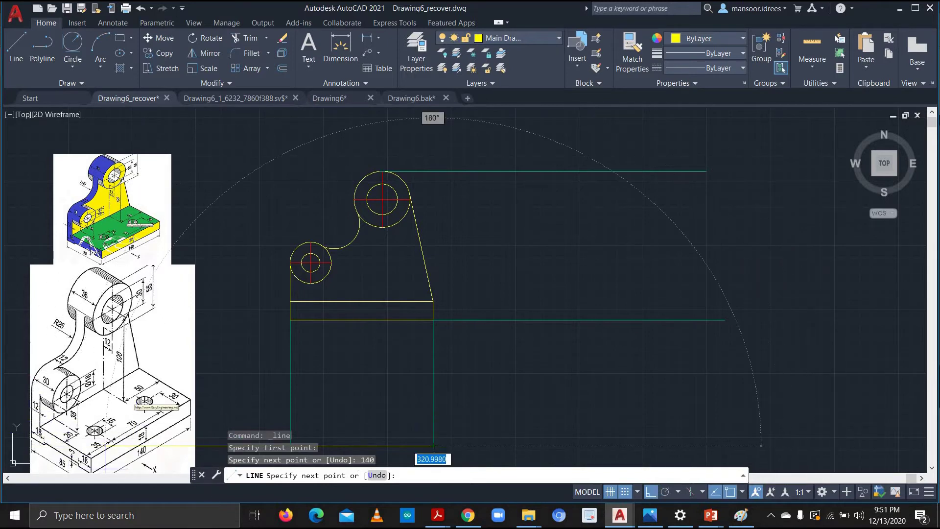
text(85)
key(Return)
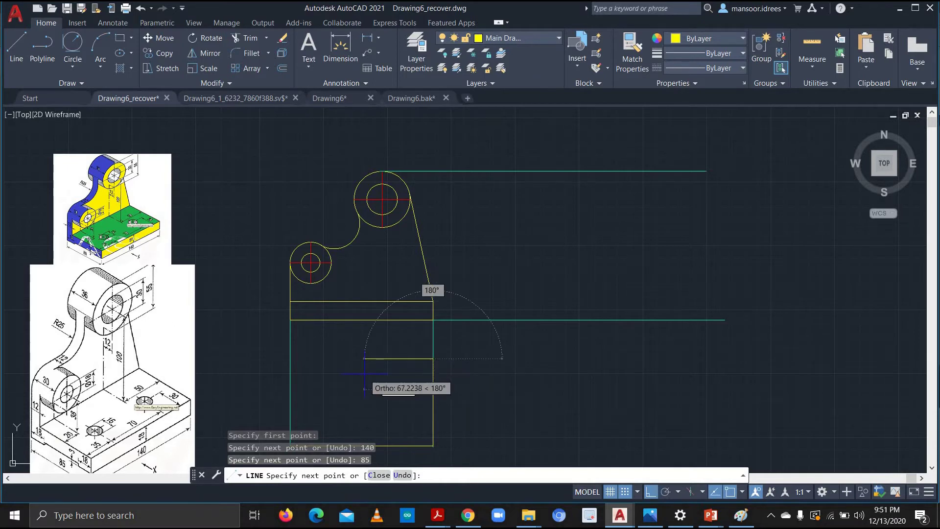
text(140)
key(Return)
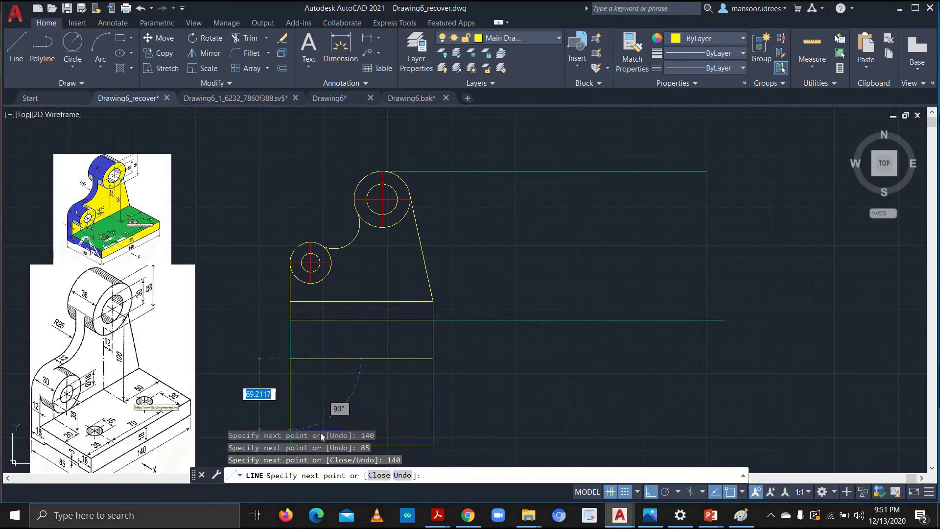
text(85)
key(Return)
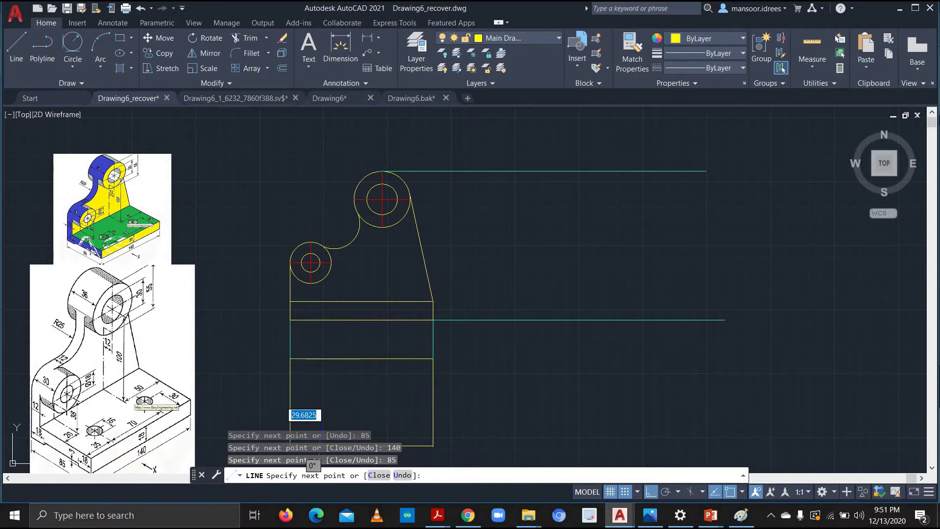
key(Escape)
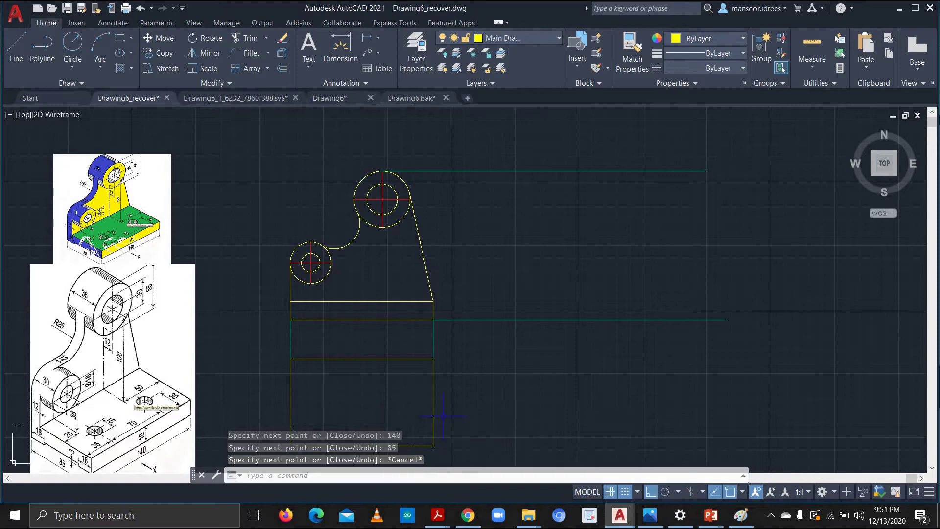
Turn off the Hidden lines layer to hide the projection lines between the views
middle_drag(497, 391, 497, 304)
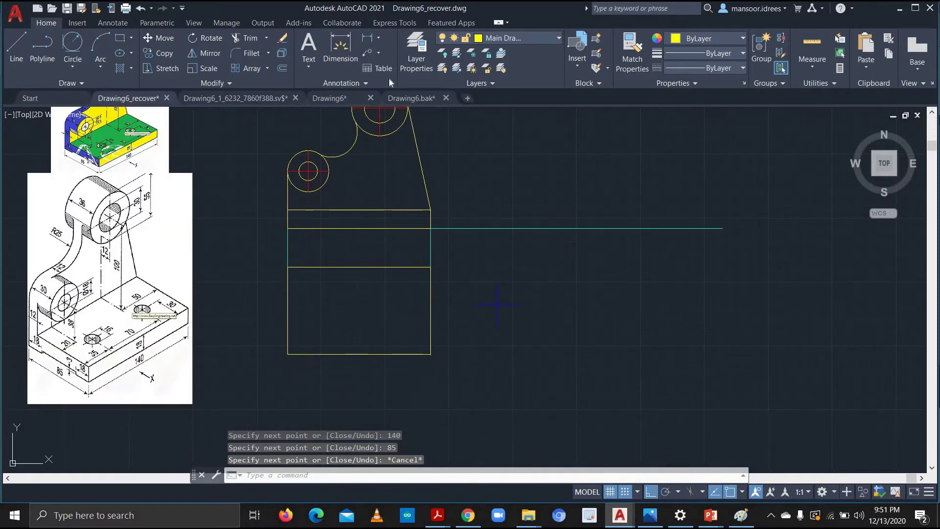
click(558, 38)
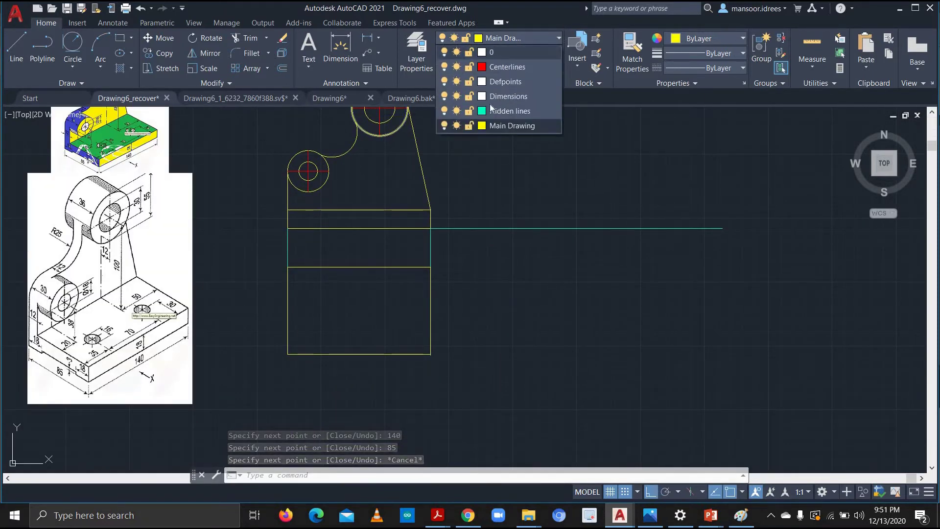
click(444, 111)
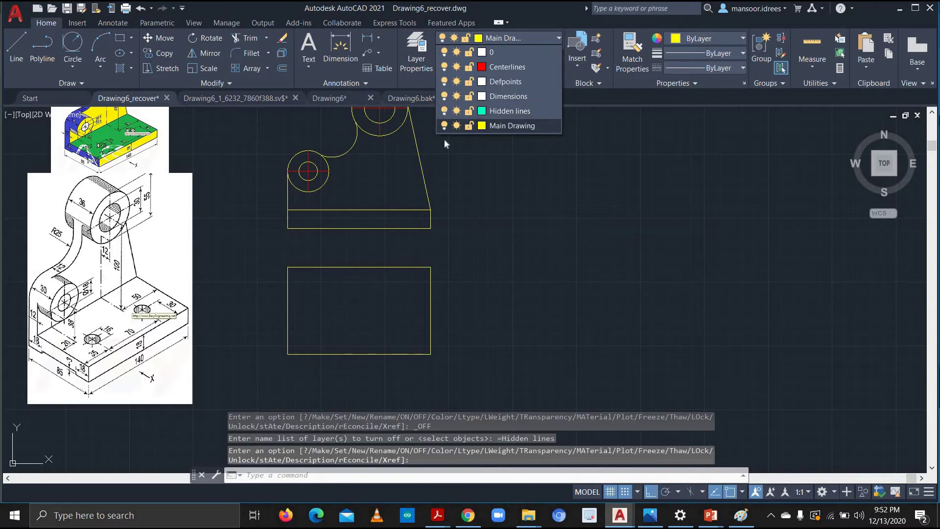
click(502, 344)
middle_drag(473, 333, 473, 312)
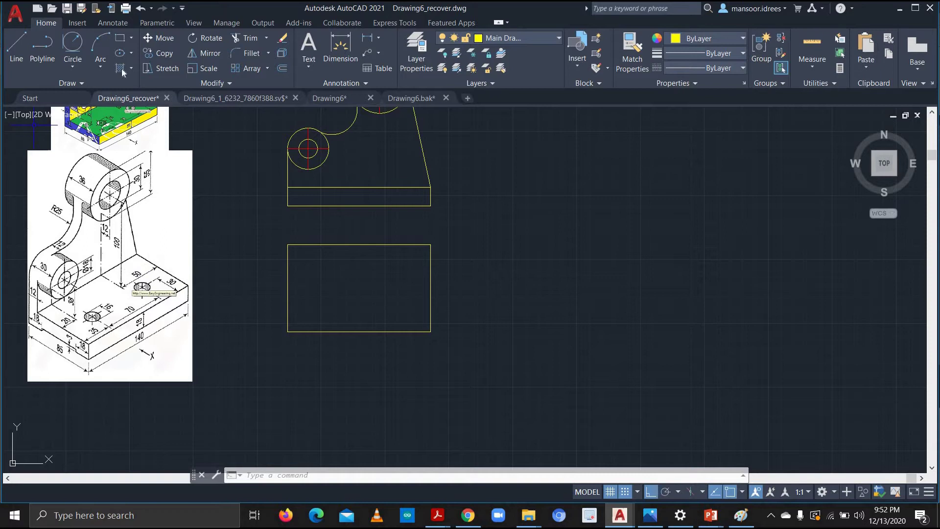
click(73, 67)
click(83, 86)
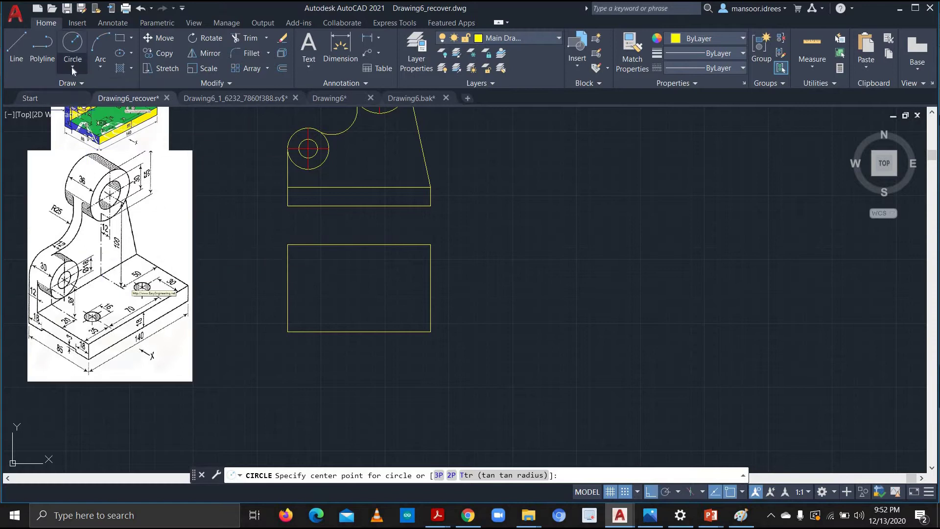
click(72, 67)
click(99, 116)
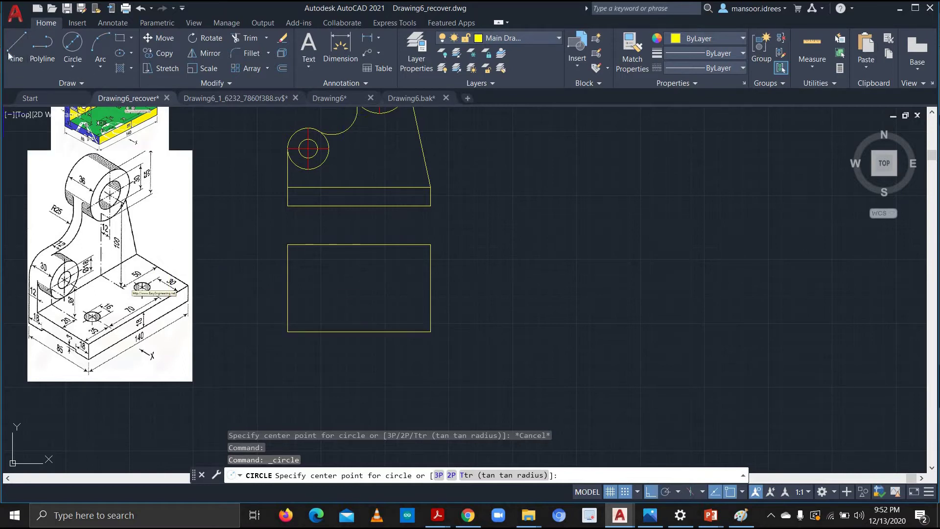
Try a 36-long line along the top view's lower edge, starting at its lower-left corner
click(15, 48)
click(288, 332)
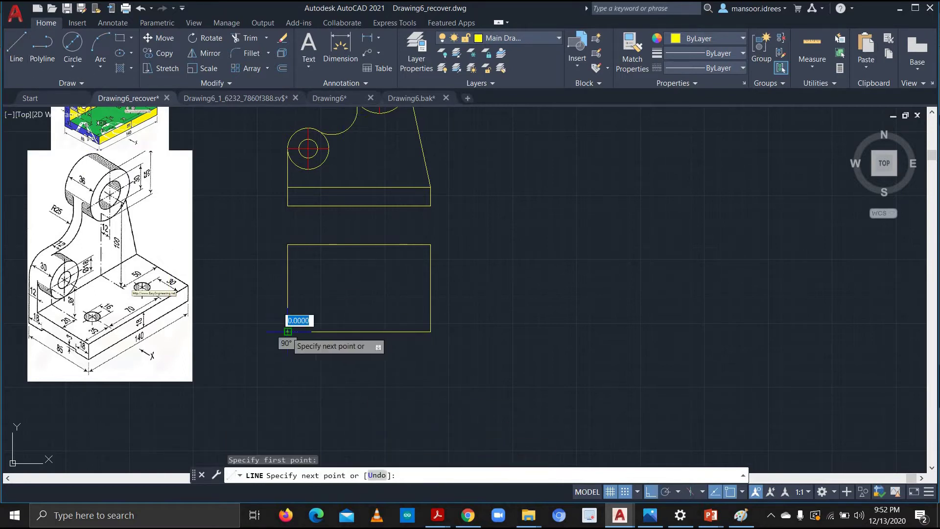
text(36)
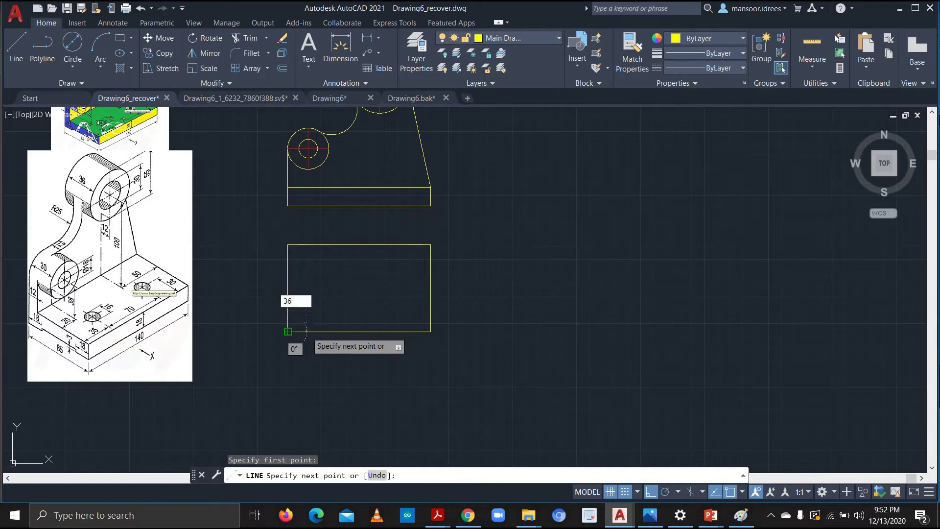
key(Return)
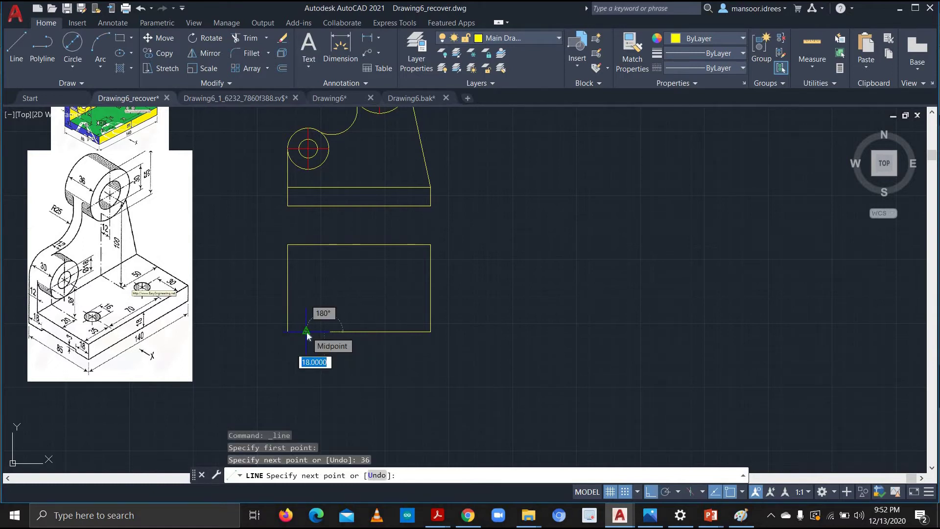
key(Escape)
key(Escape)
key(Escape)
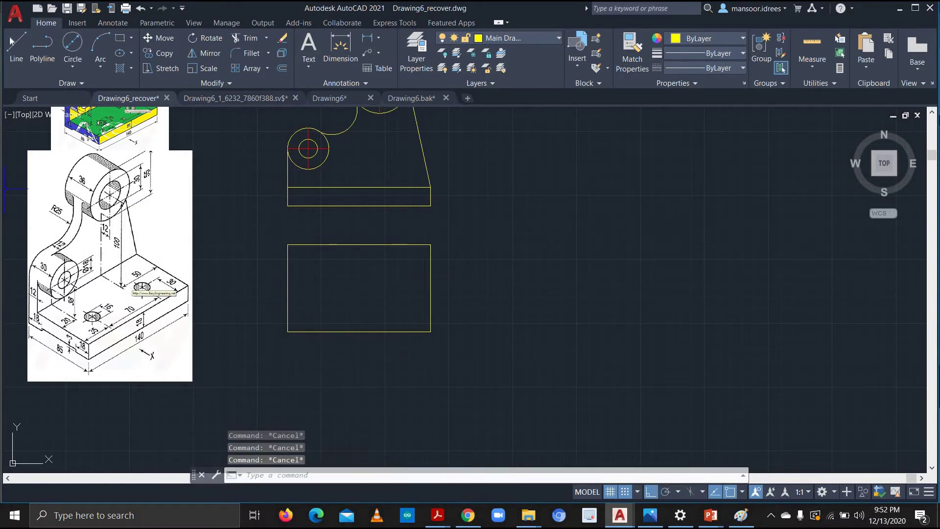
From the top view's lower-left corner, draw a line 35 to the right along the edge and 30 upward to locate the left hole
click(10, 40)
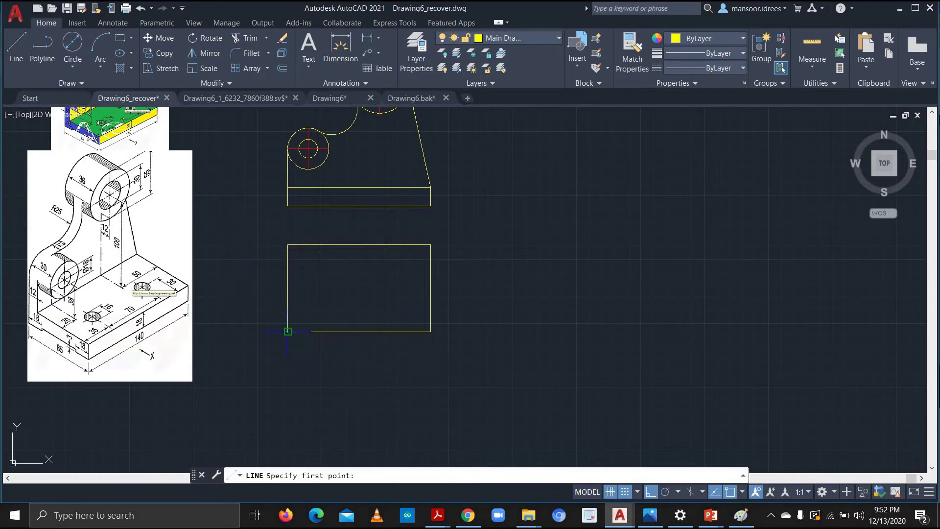
click(288, 331)
text(35)
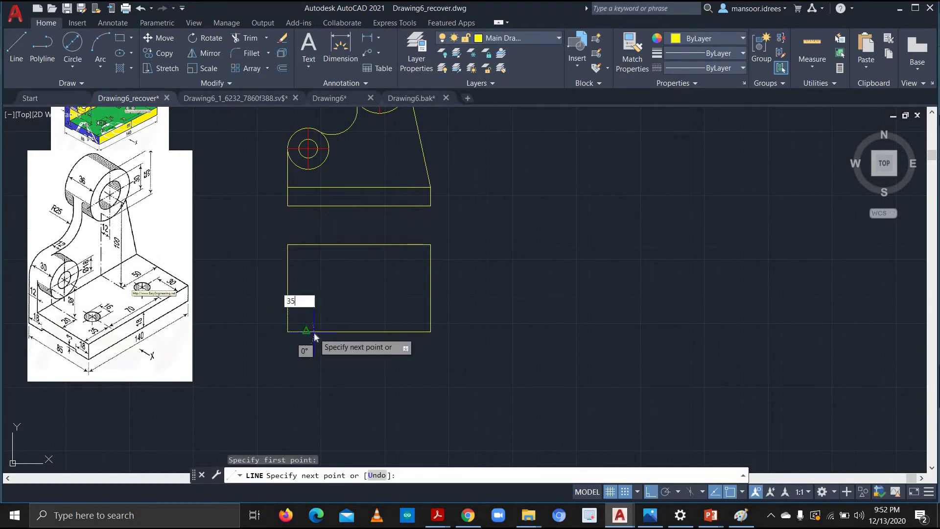
key(Return)
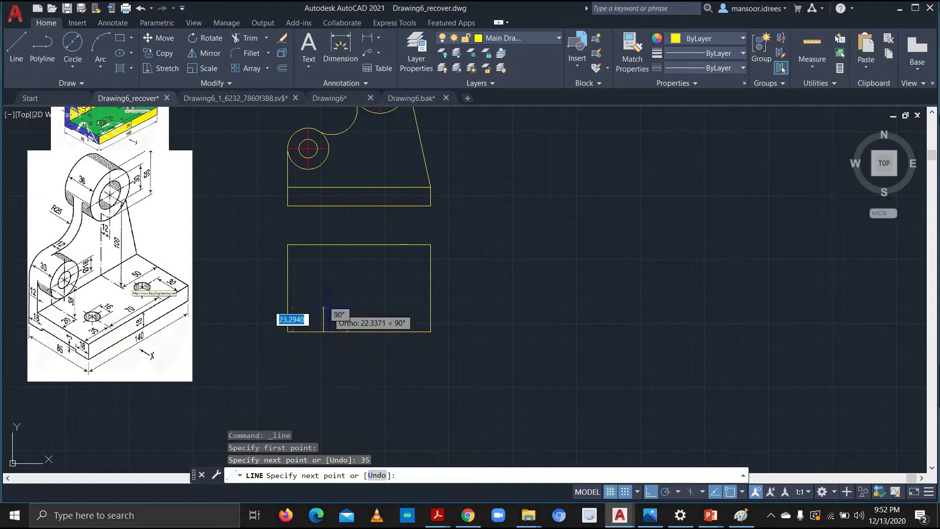
text(30)
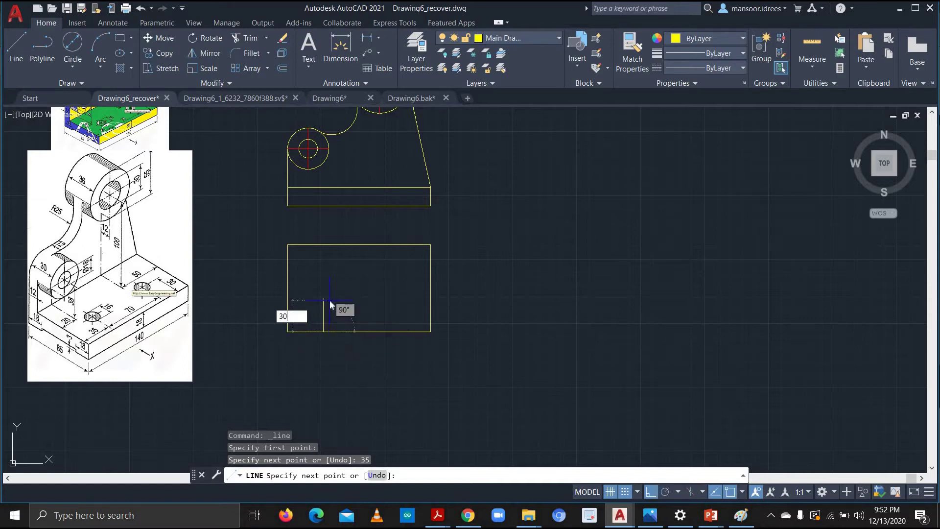
key(Return)
key(Escape)
Try a 35-long horizontal line leftward from near the top view's lower-right corner and undo it
click(25, 43)
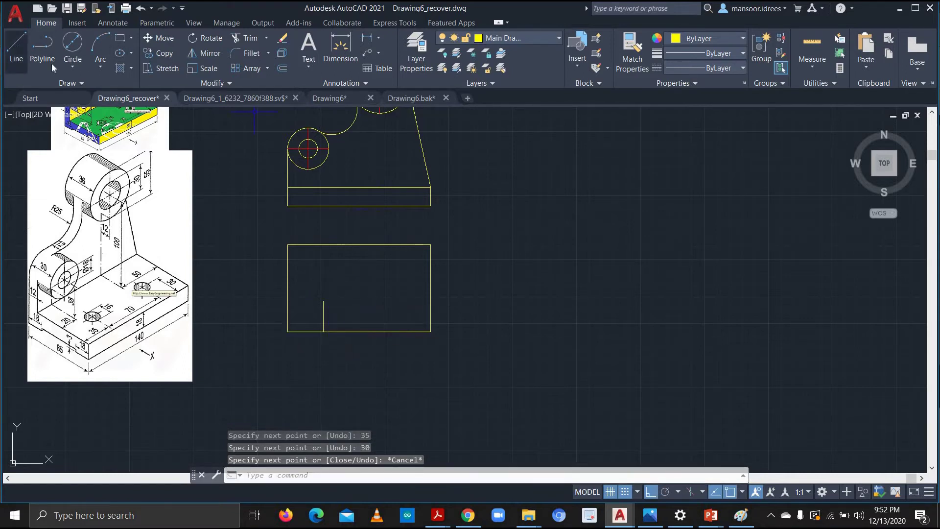
click(430, 332)
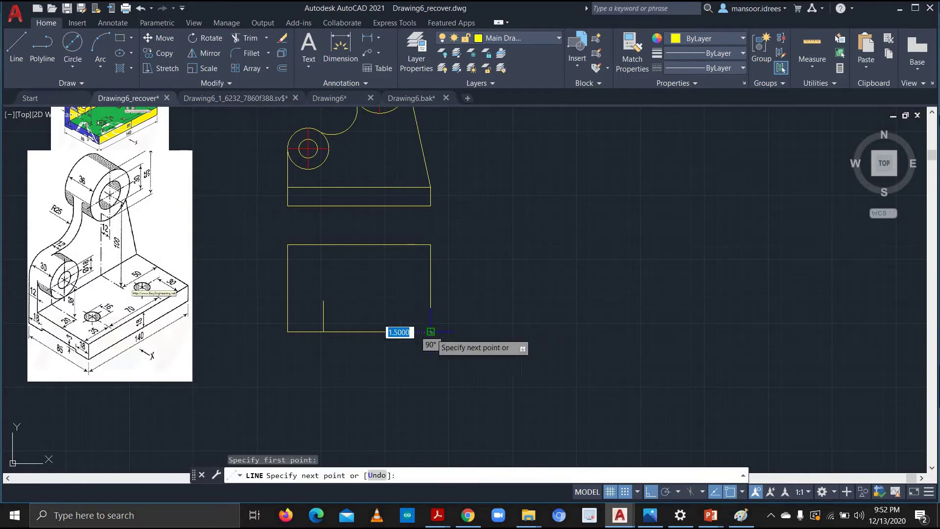
text(35)
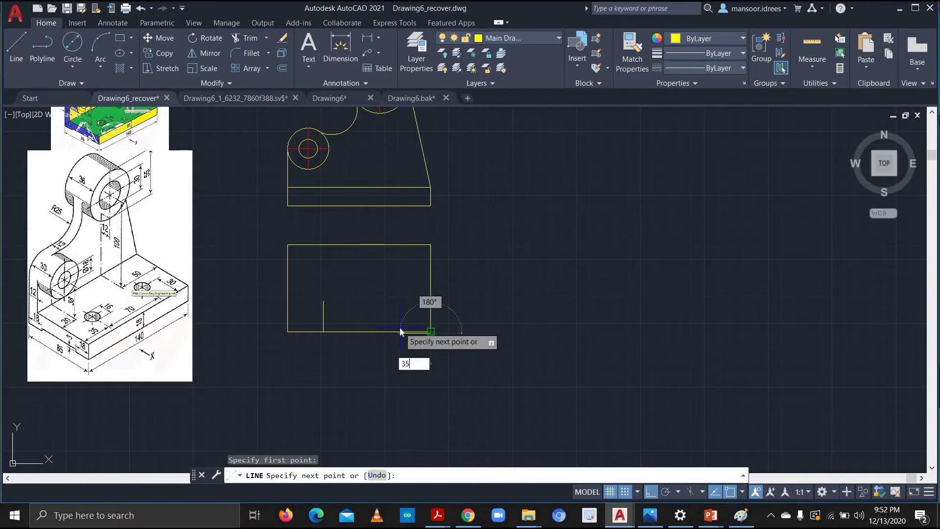
key(Return)
key(Escape)
key(Escape)
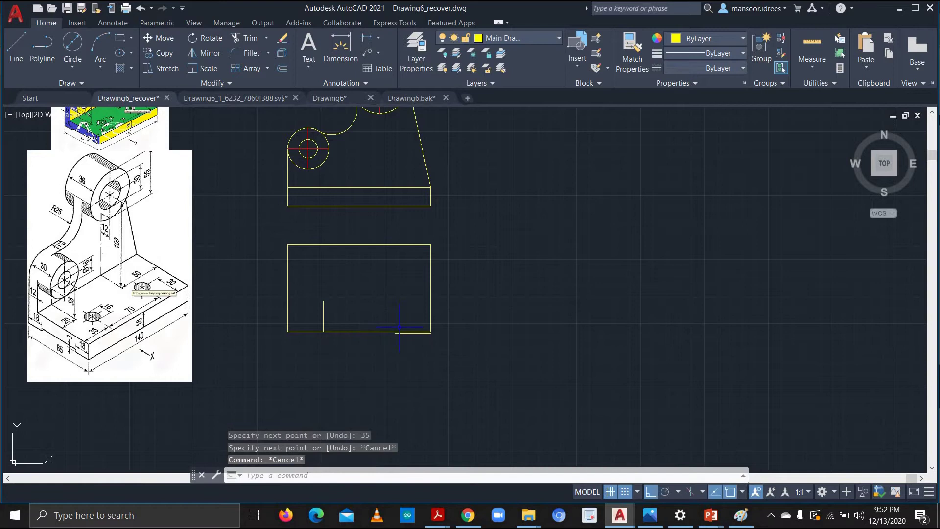
key(ctrl+z)
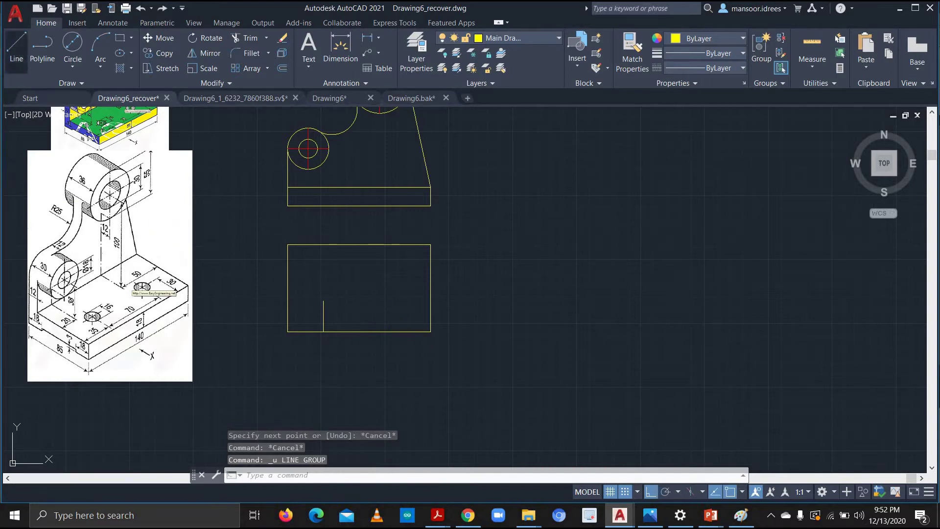
From the top view's lower-right corner, draw a line 35 to the left along the edge and 30 upward to locate the right hole
click(18, 56)
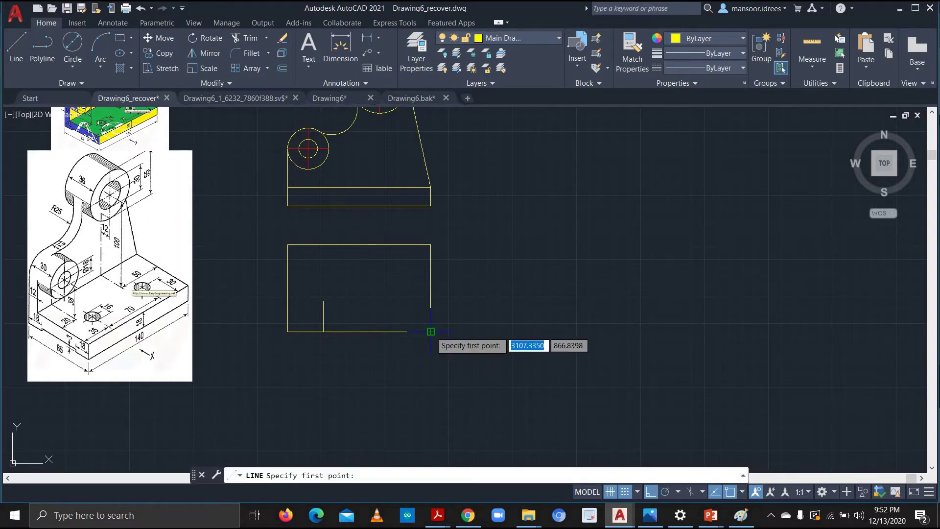
click(430, 332)
text(35)
key(Return)
text(30)
key(Return)
key(Escape)
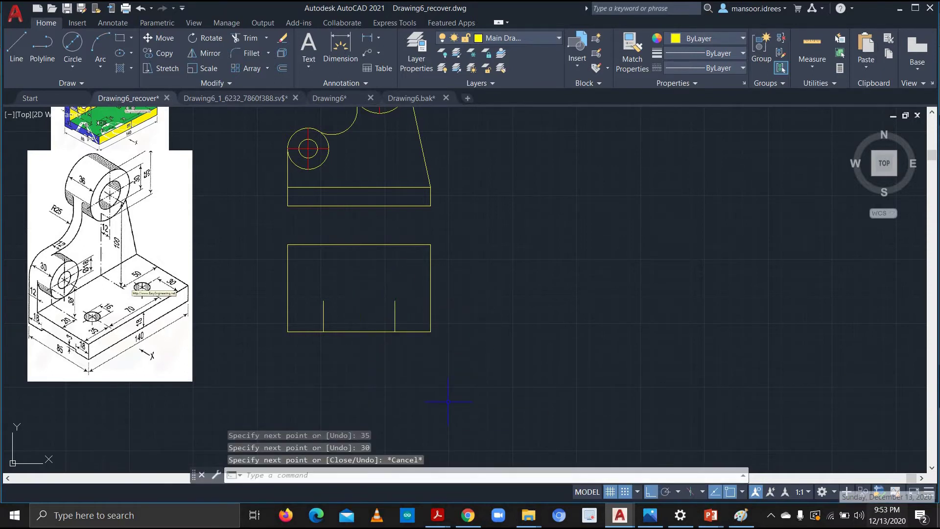
Draw a 16-diameter circle centred on the upper end of the left locating line in the top view
click(75, 46)
click(323, 301)
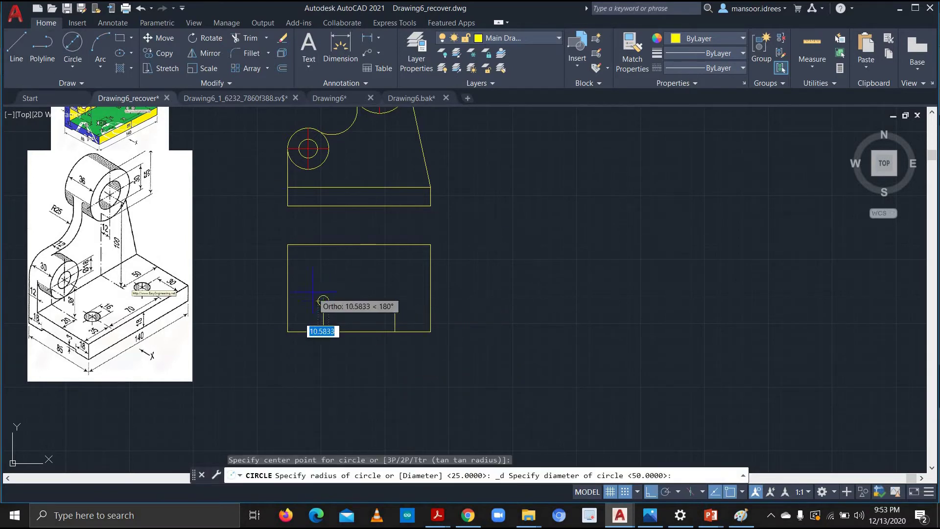
text(16)
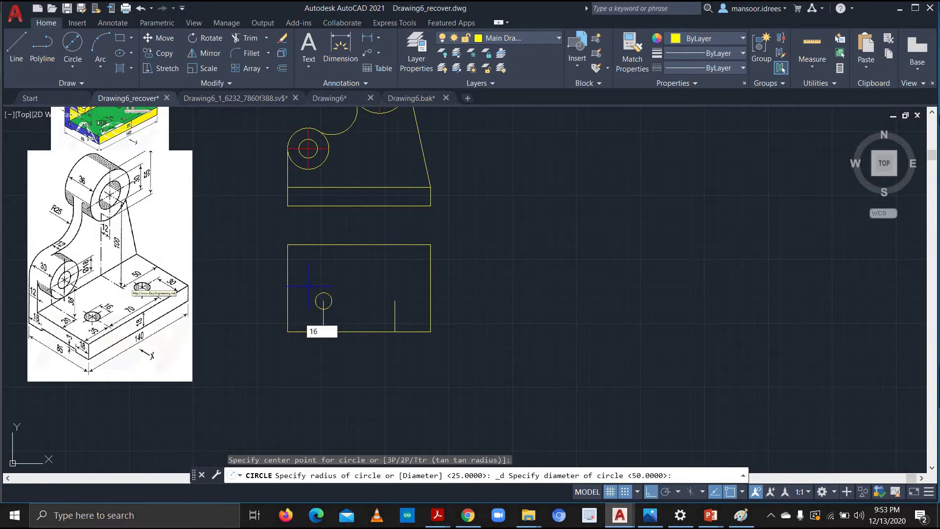
key(Return)
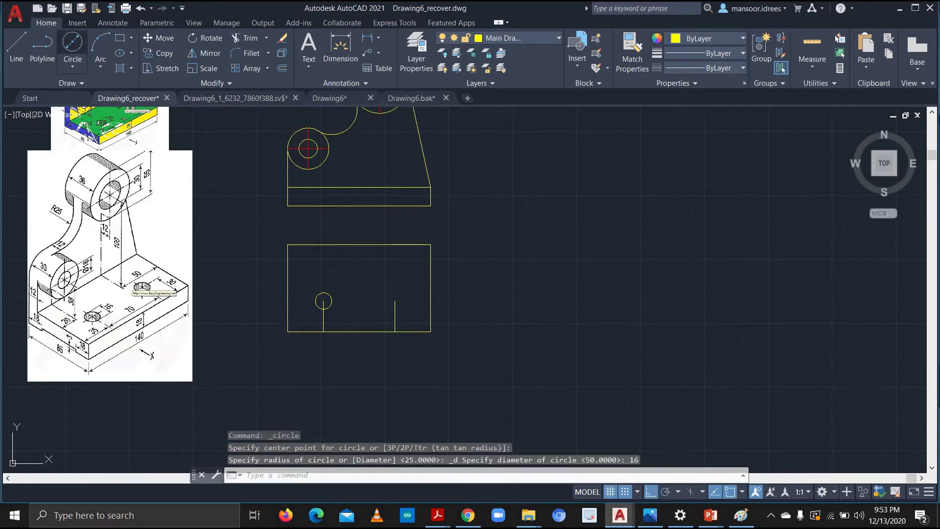
click(72, 43)
click(395, 300)
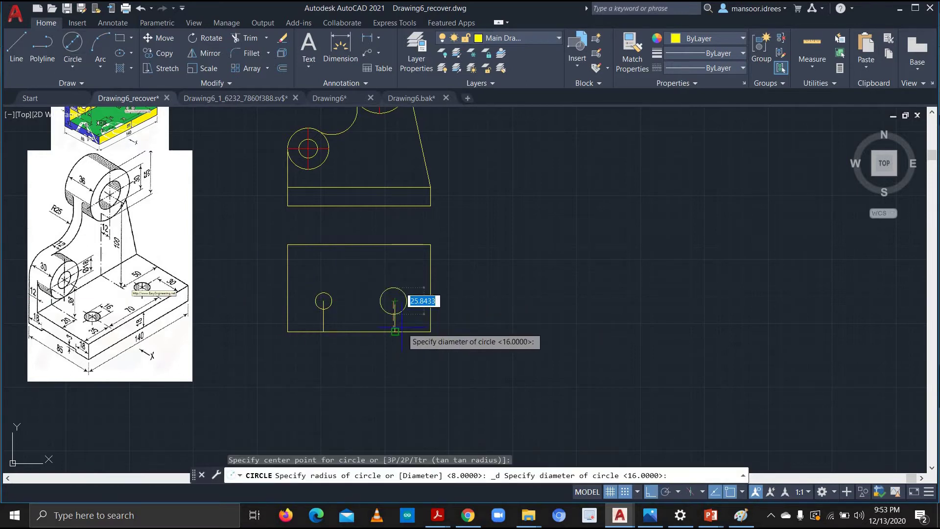
key(Escape)
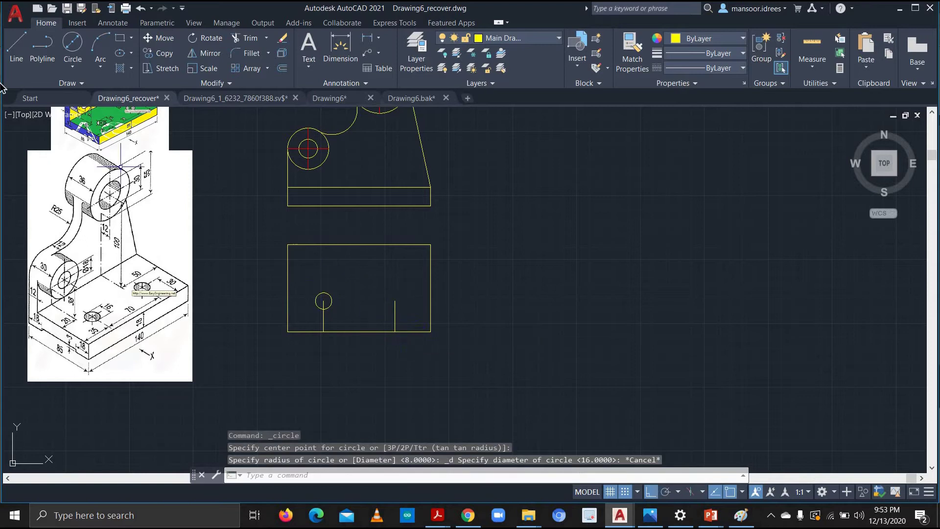
Draw a 16-diameter circle centred on the upper end of the right locating line in the top view
click(72, 43)
click(395, 301)
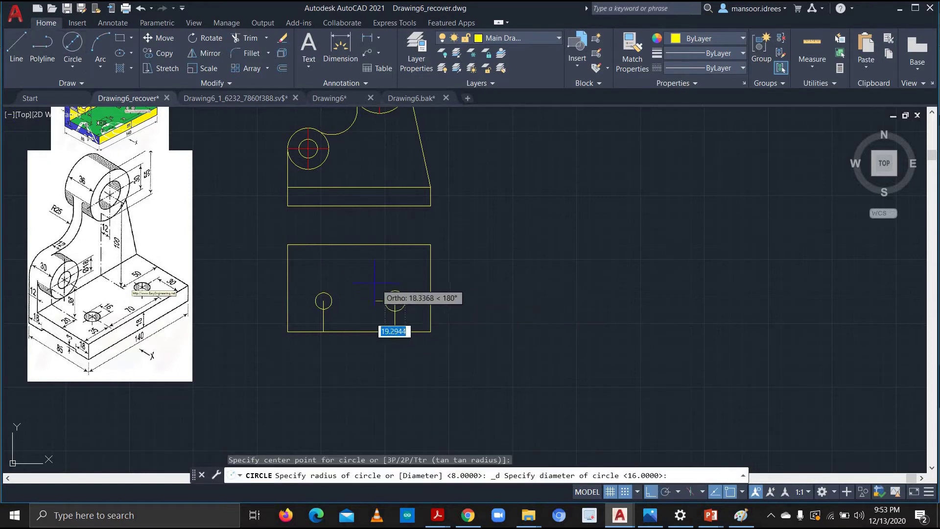
text(16)
key(Return)
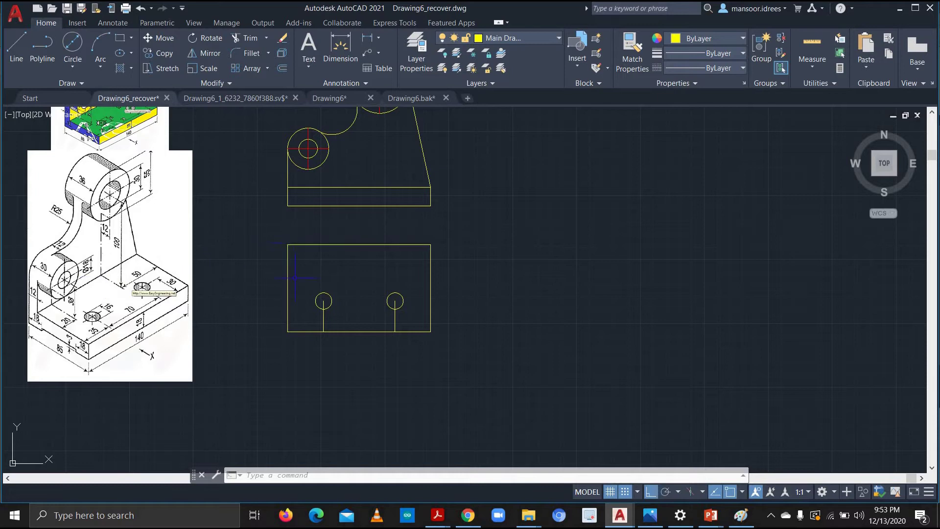
Outline the small boss from the top view's upper-left corner with lines 40 to the right, 30 down and 40 back to the left
click(18, 47)
click(288, 245)
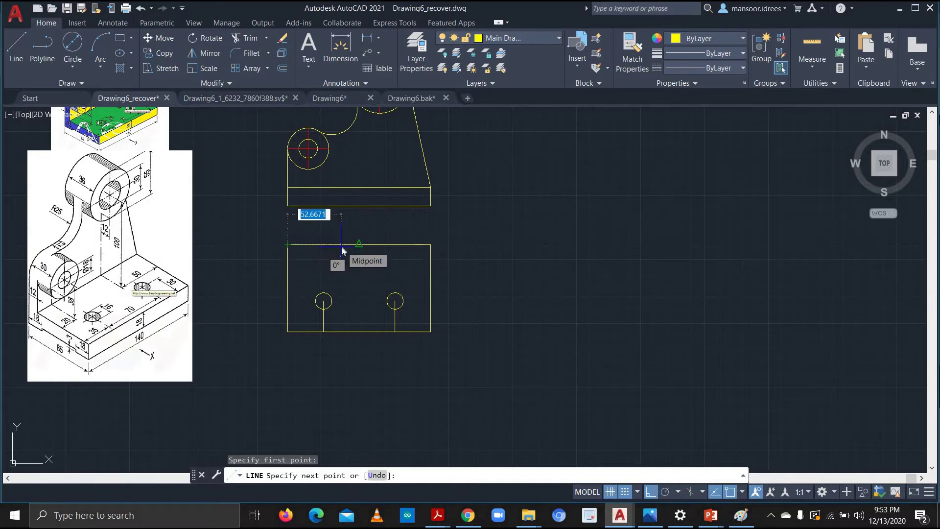
text(40)
key(Return)
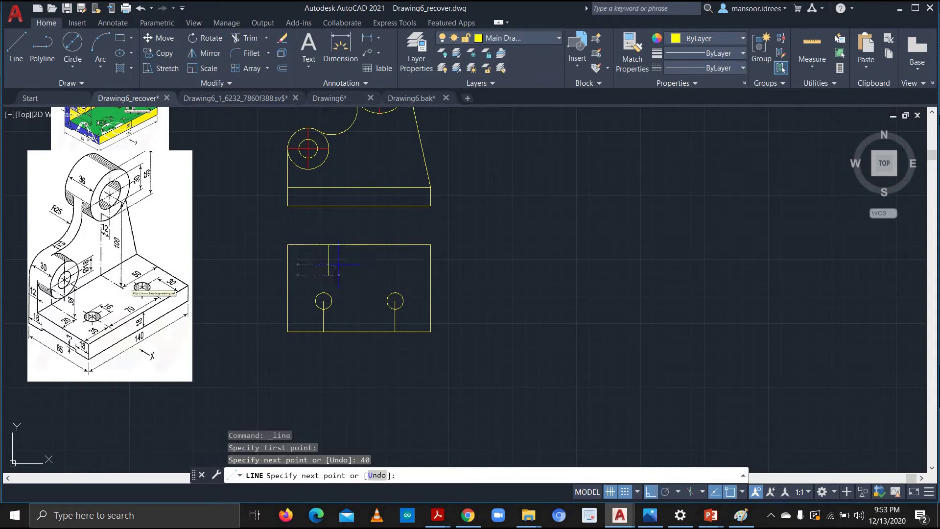
text(30)
key(Return)
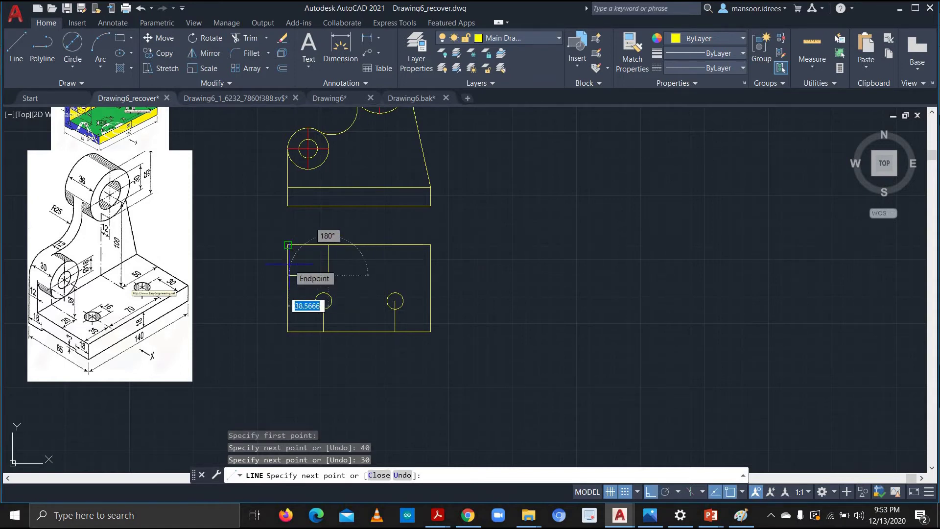
text(40)
key(Return)
key(Escape)
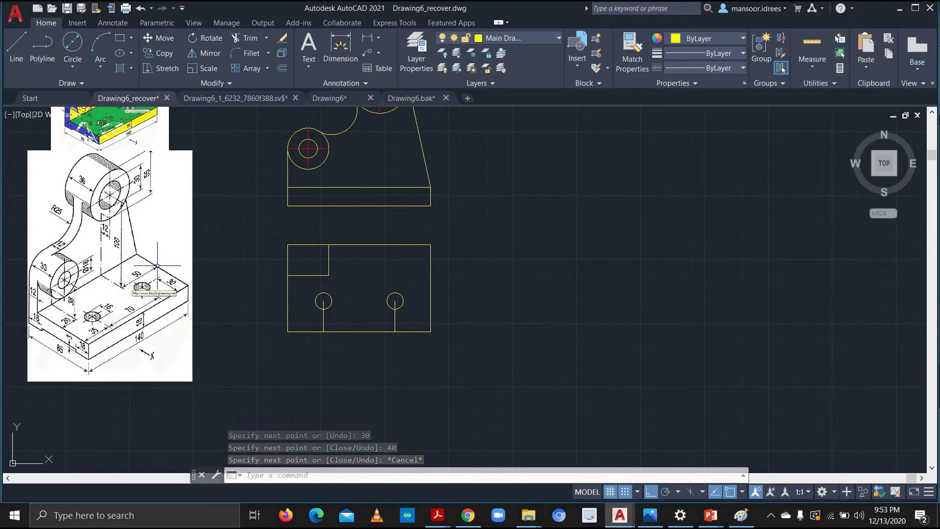
From the top view's upper-right corner, draw a line 50 to the left along the edge and 27.5 back to the right
click(16, 51)
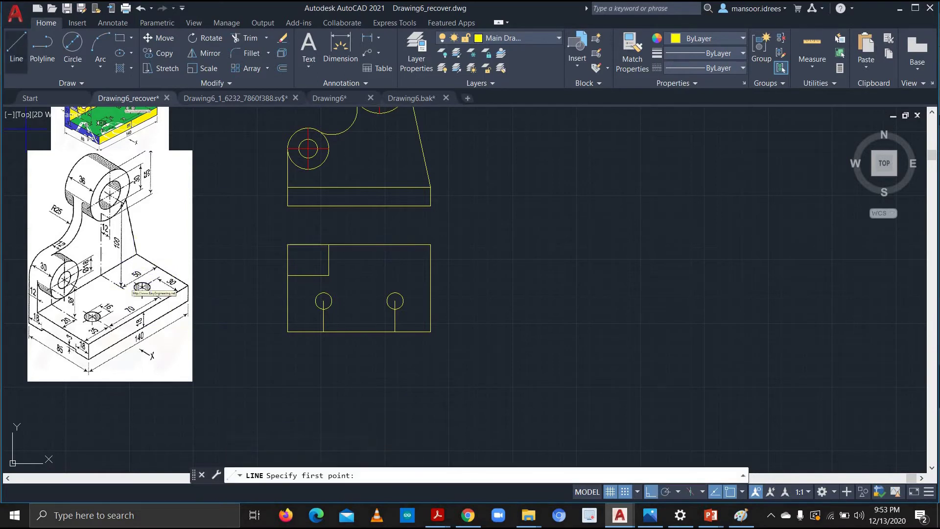
click(431, 244)
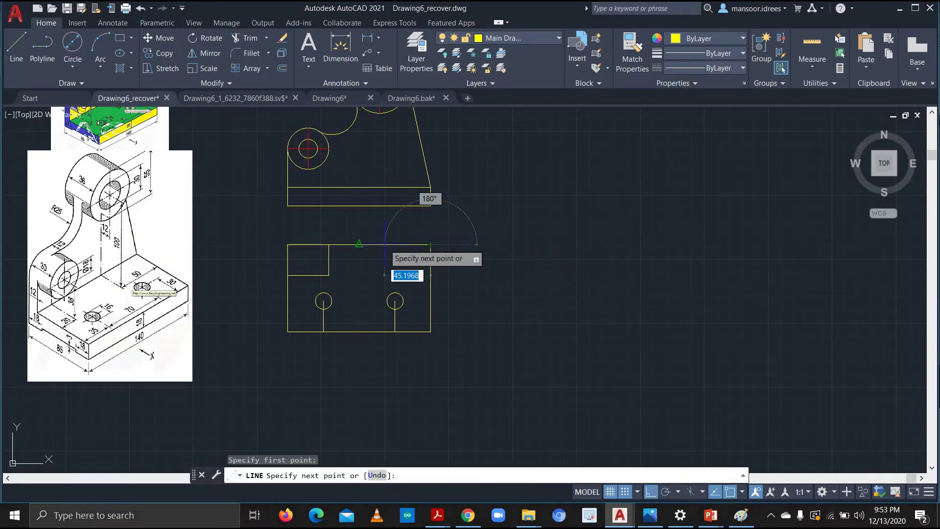
text(50)
key(Return)
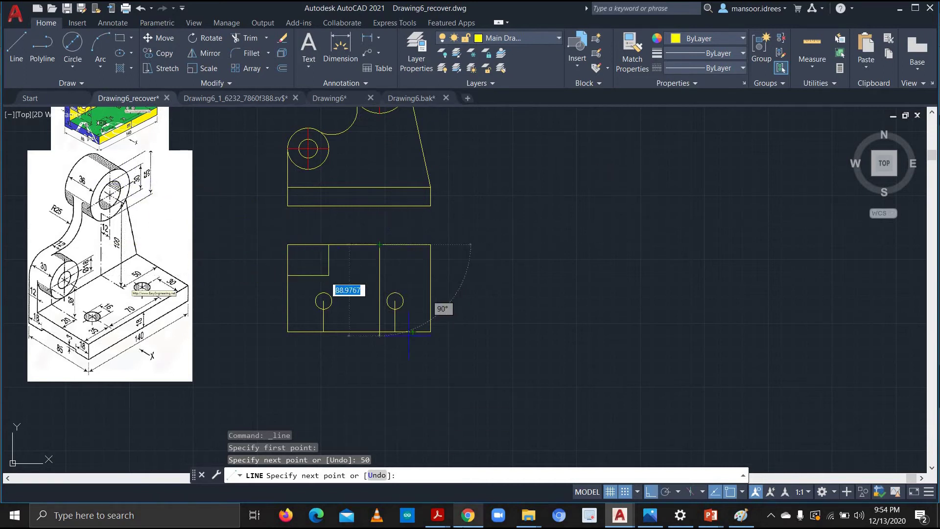
mouse_move(468, 515)
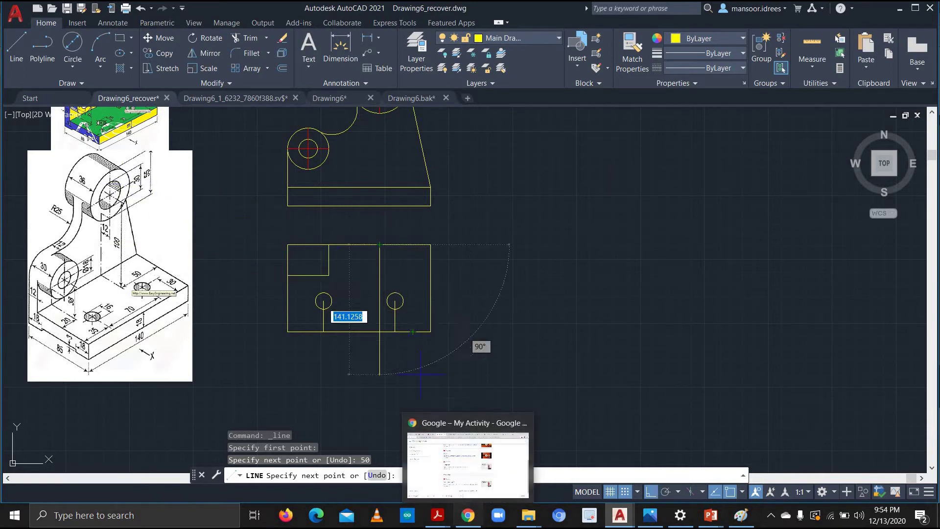
text(27.5)
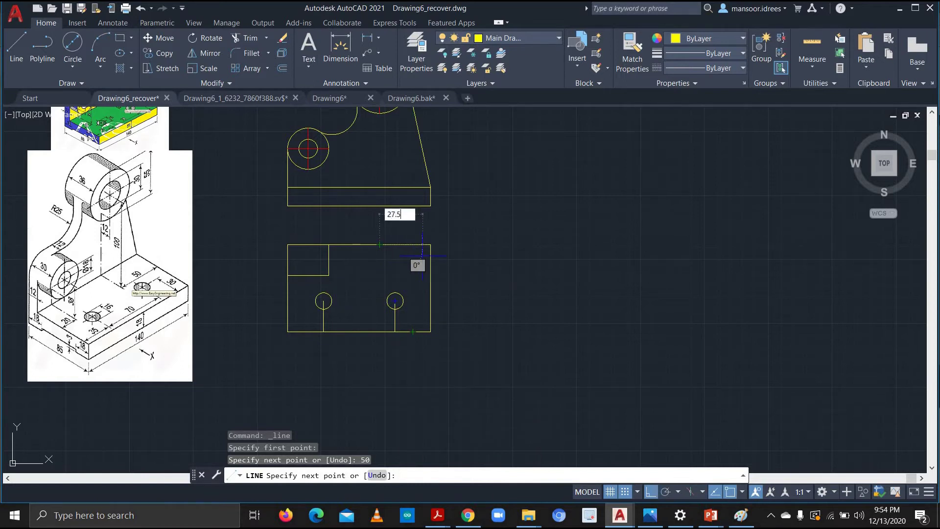
key(Return)
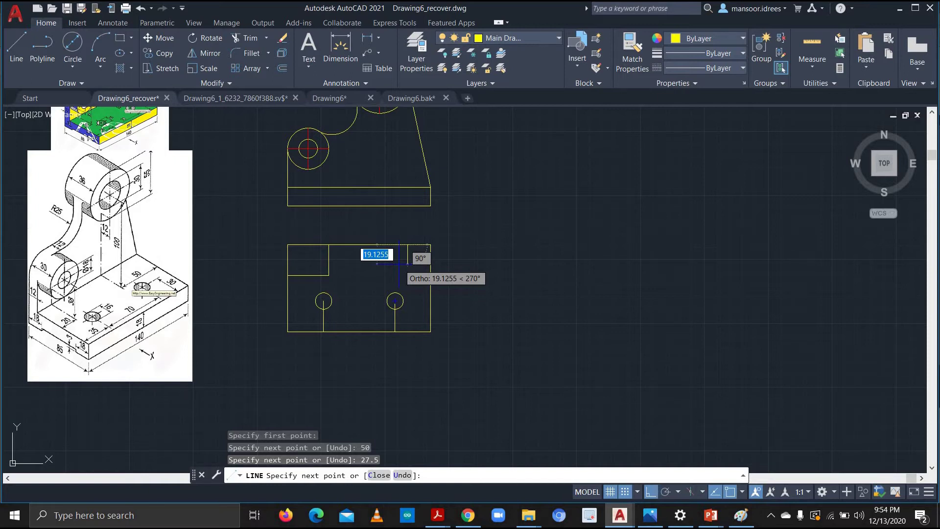
Continue the line 24 down, 55 left, 36 up, 55 right and 12 down to outline the large boss
text(24)
key(Return)
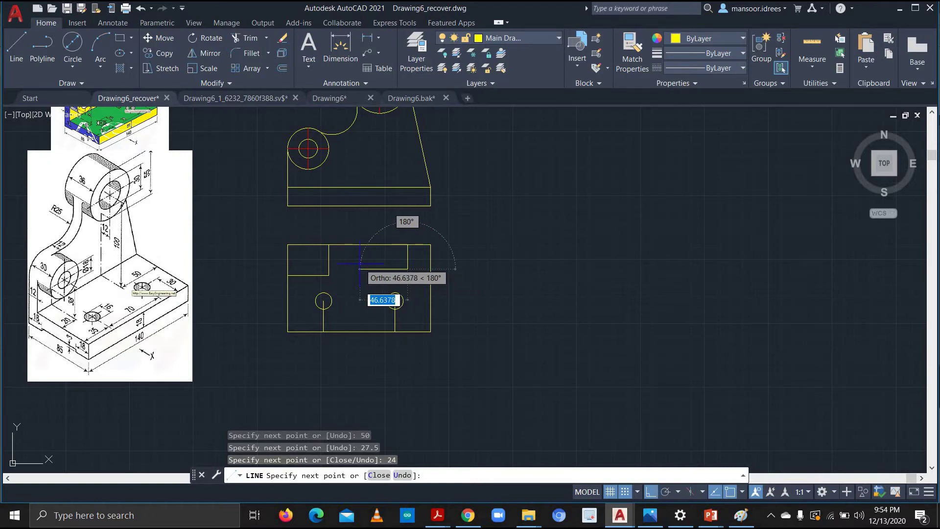
text(55)
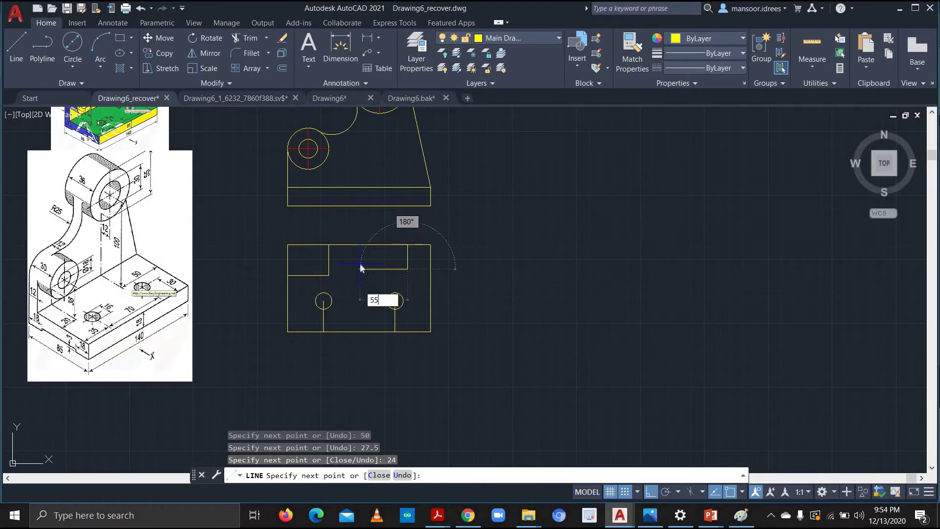
key(Return)
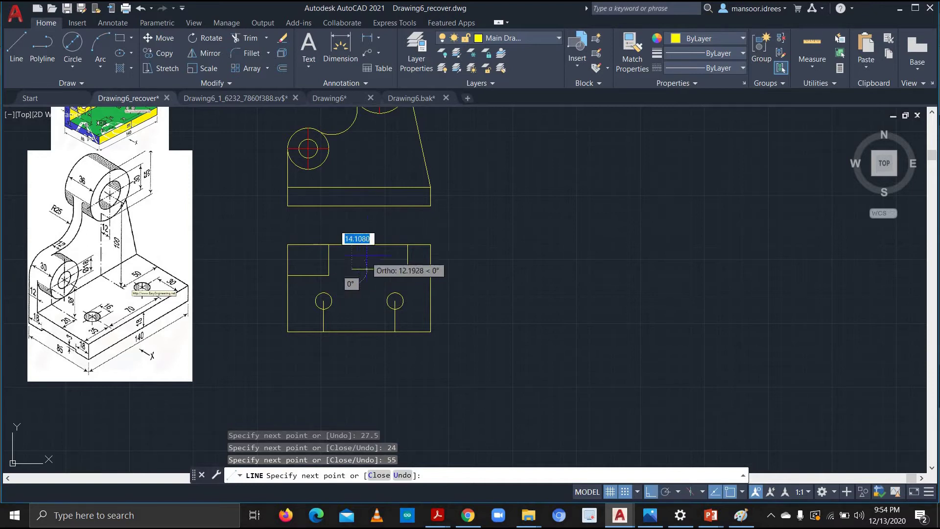
text(36)
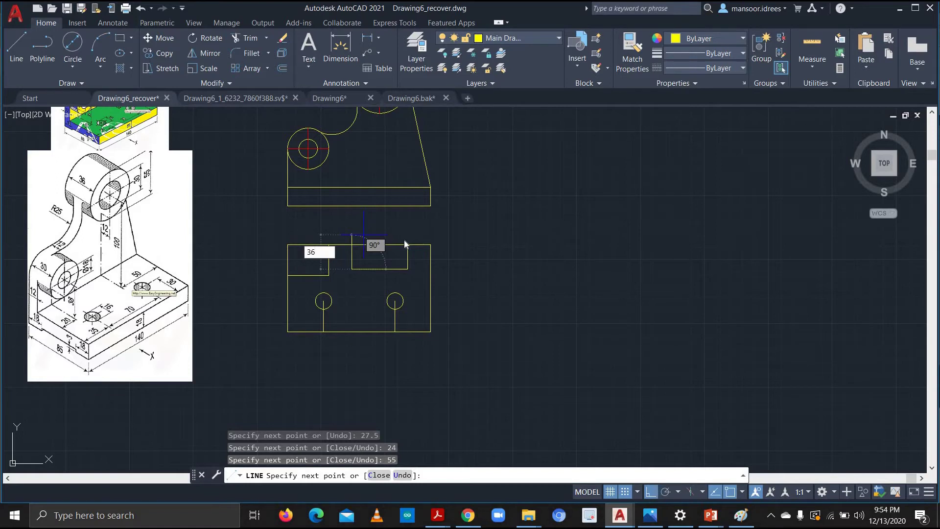
key(Return)
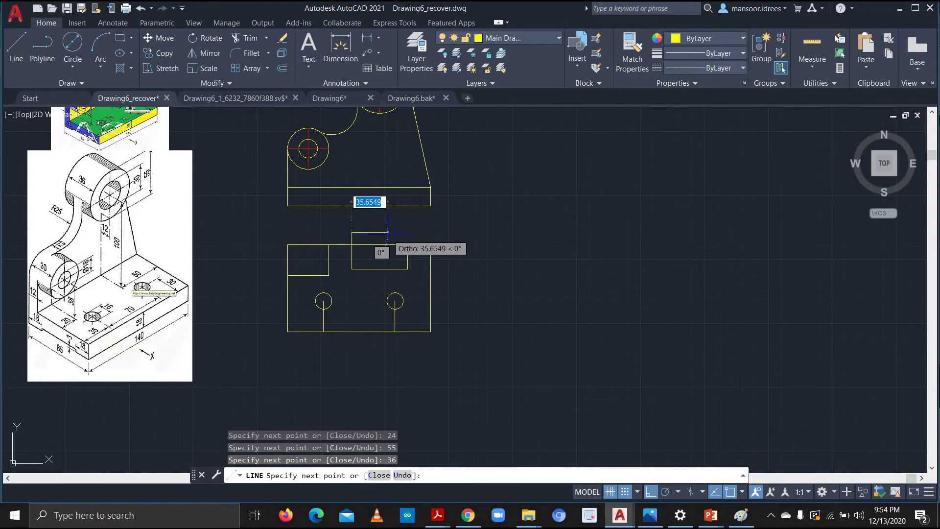
text(55)
key(Return)
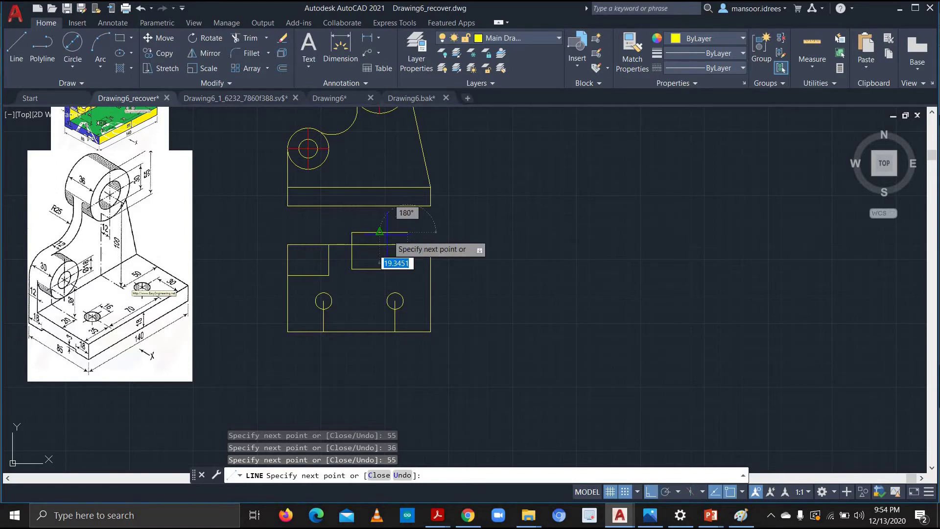
text(12)
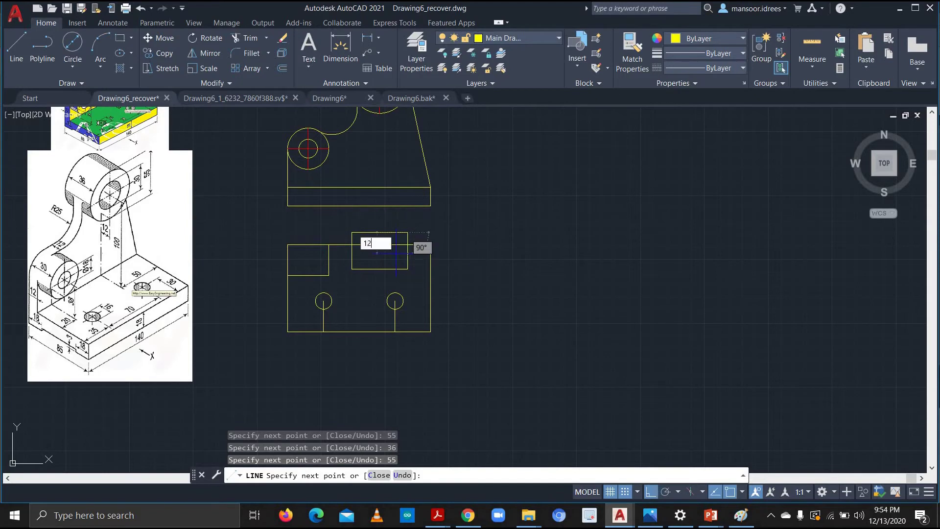
key(Return)
key(Escape)
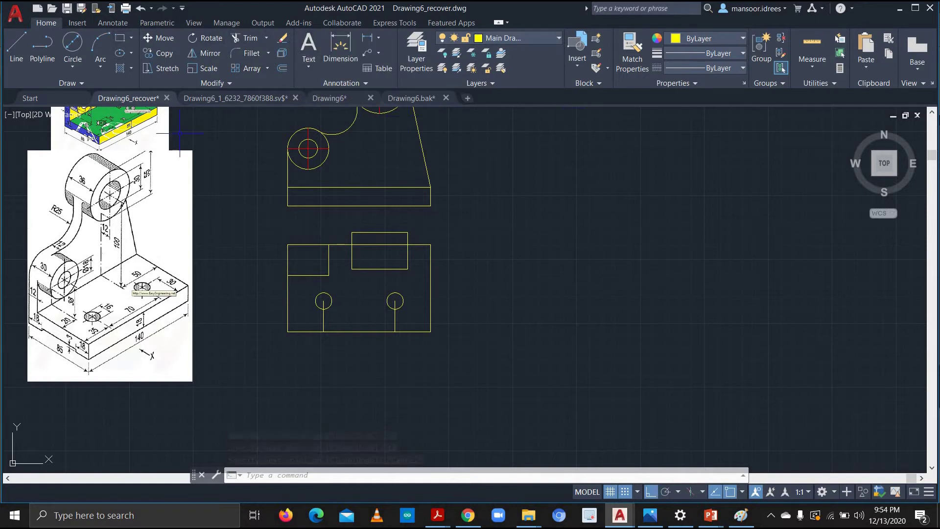
Trim the left half of the upper edge inside the large boss and draw a horizontal line across the view 12 below that edge
click(245, 37)
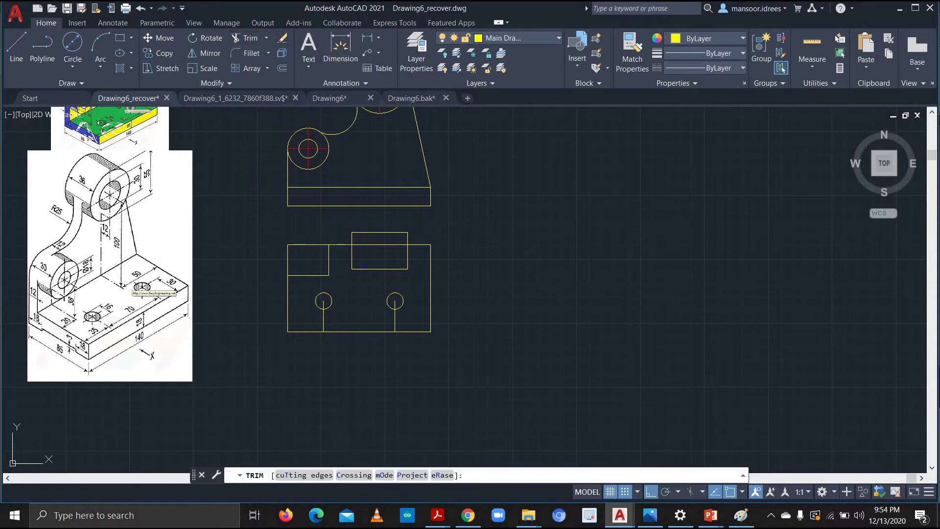
click(387, 244)
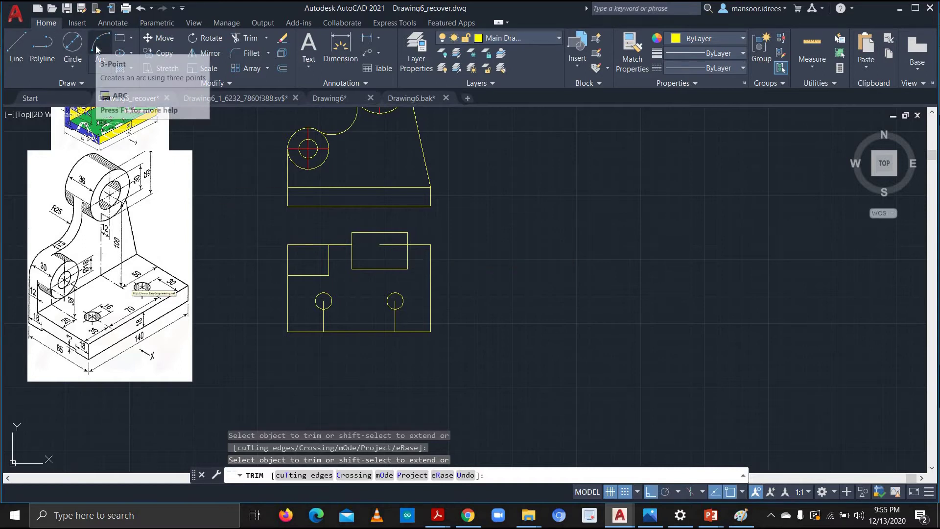
click(16, 49)
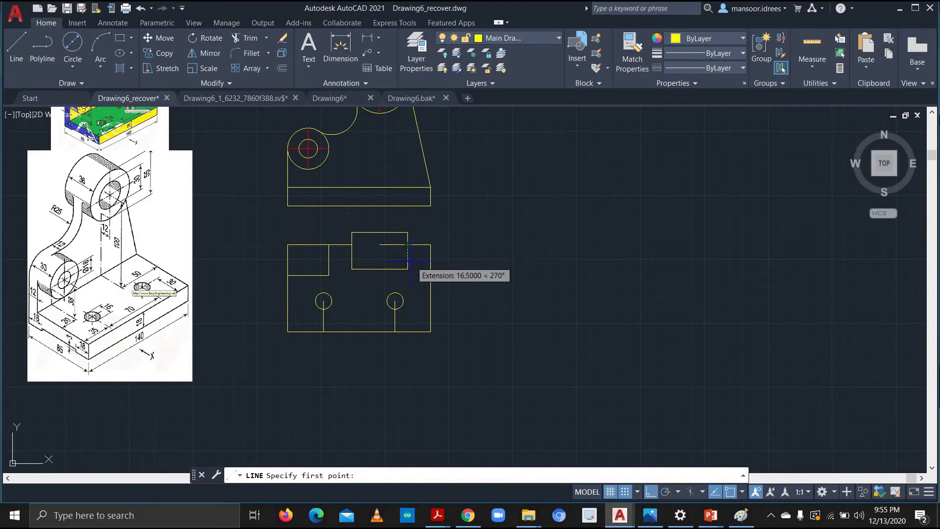
click(408, 244)
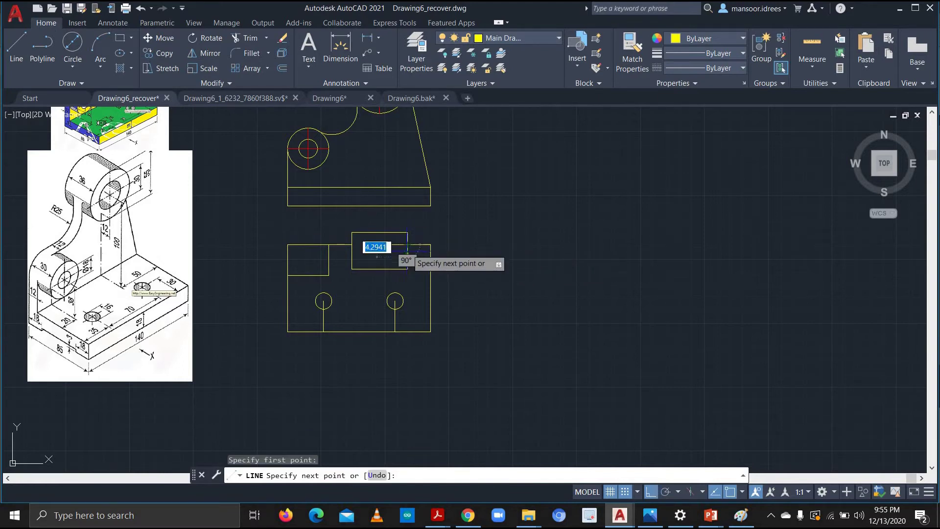
text(12)
key(Return)
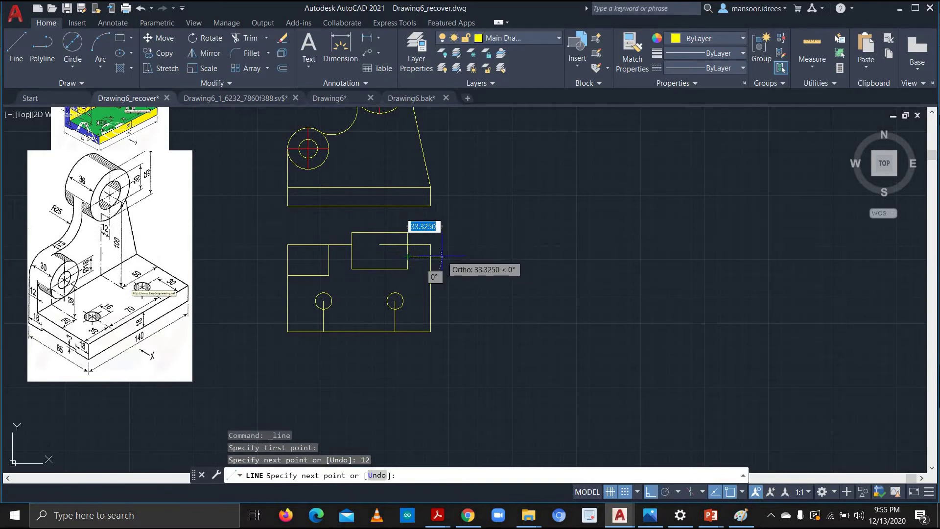
click(258, 256)
key(Escape)
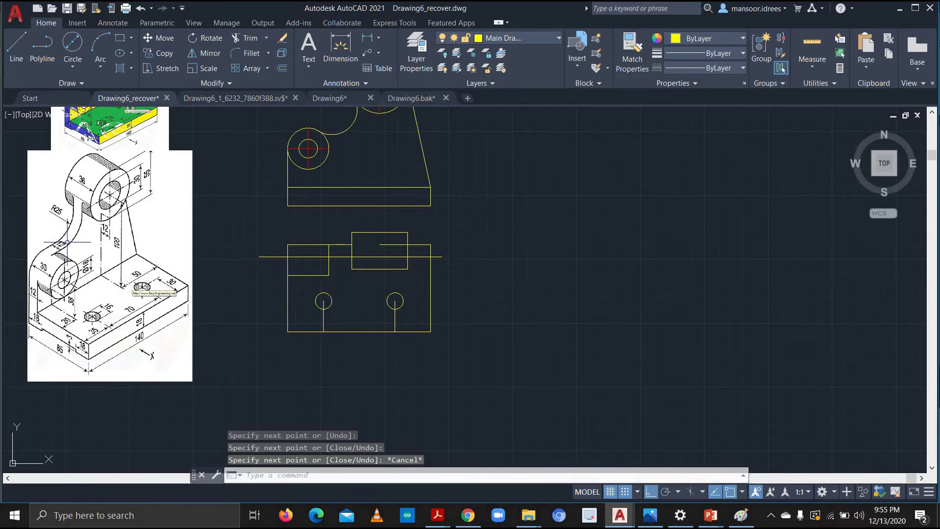
Trim the horizontal line's overhanging ends, the segments inside the large boss, and both bosses' side lines between the two wall lines
click(245, 40)
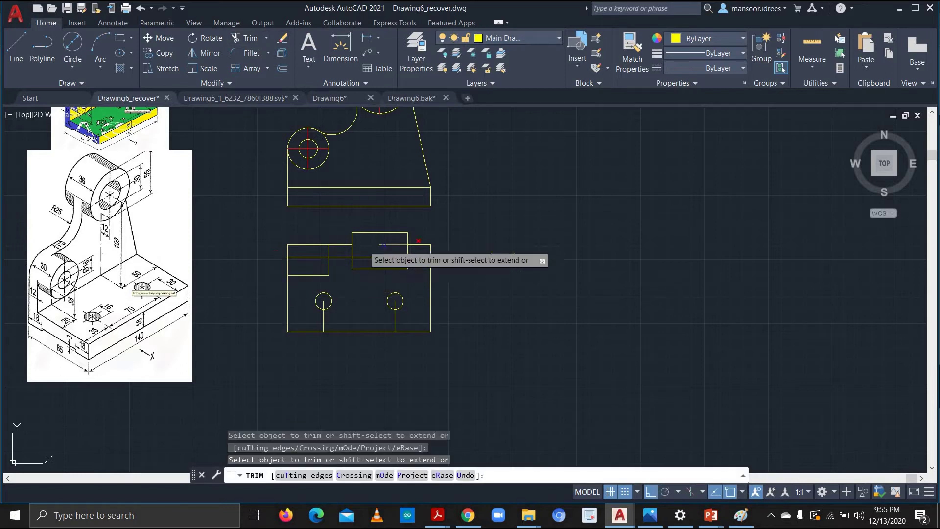
click(438, 256)
click(438, 256)
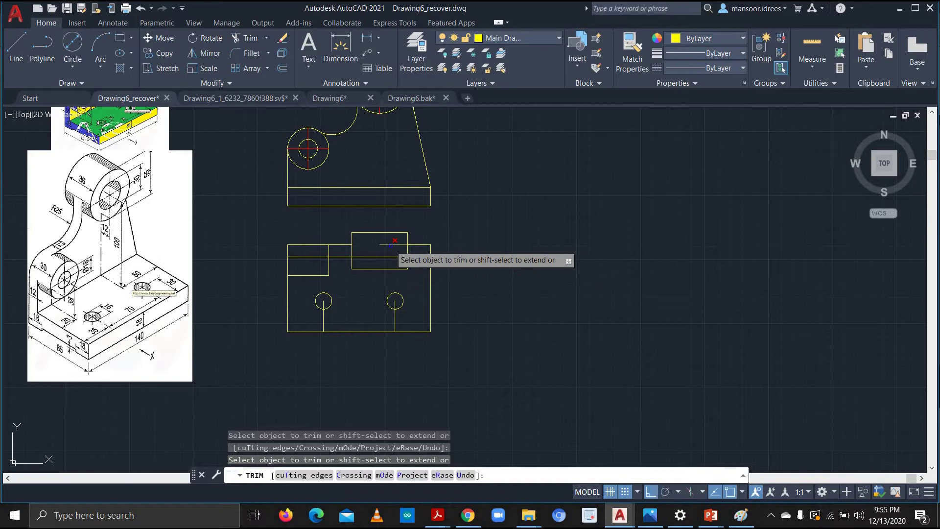
click(390, 255)
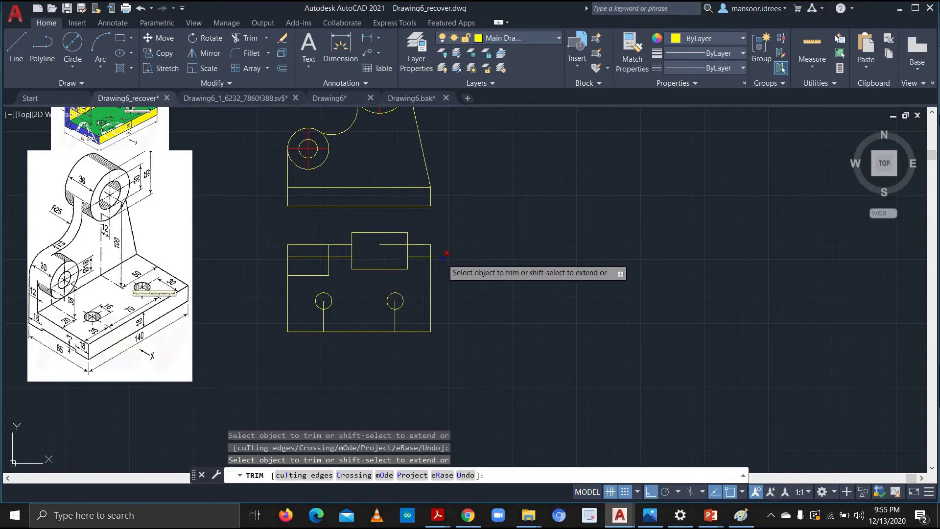
click(399, 245)
click(408, 251)
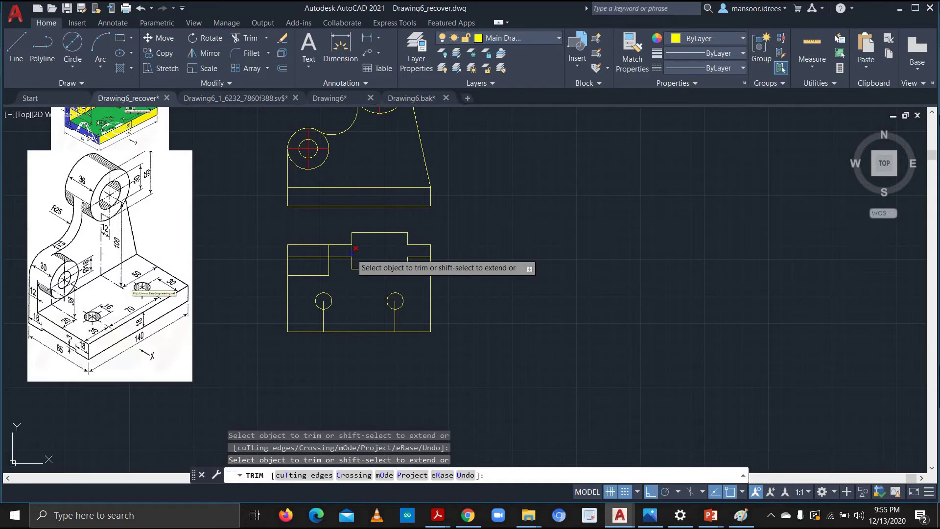
click(331, 256)
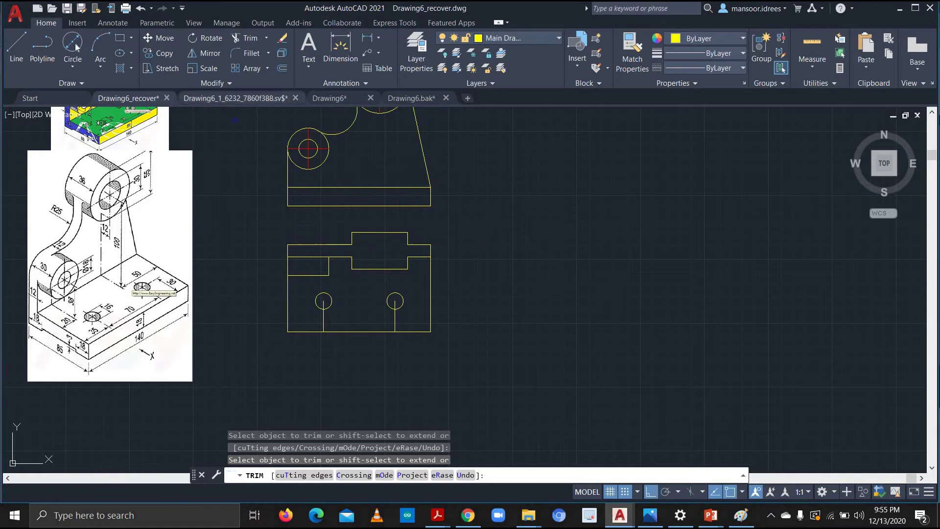
click(16, 47)
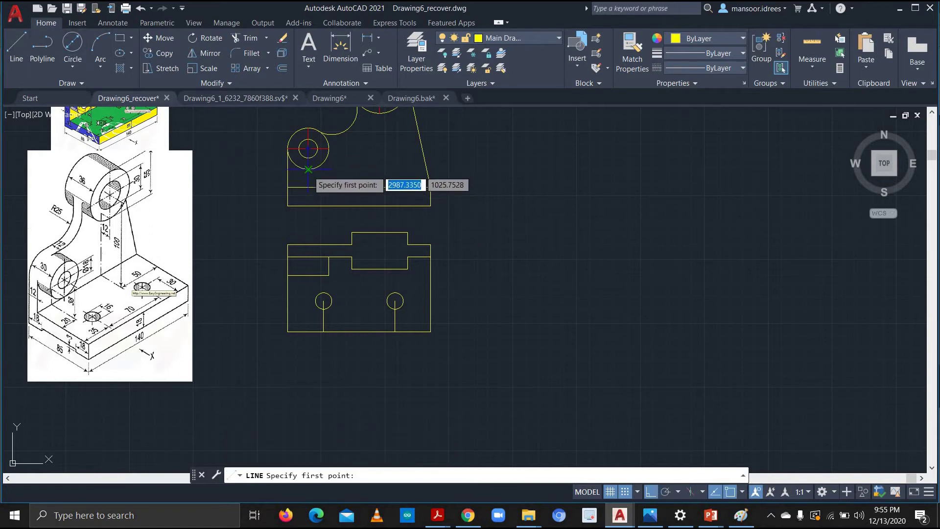
click(308, 256)
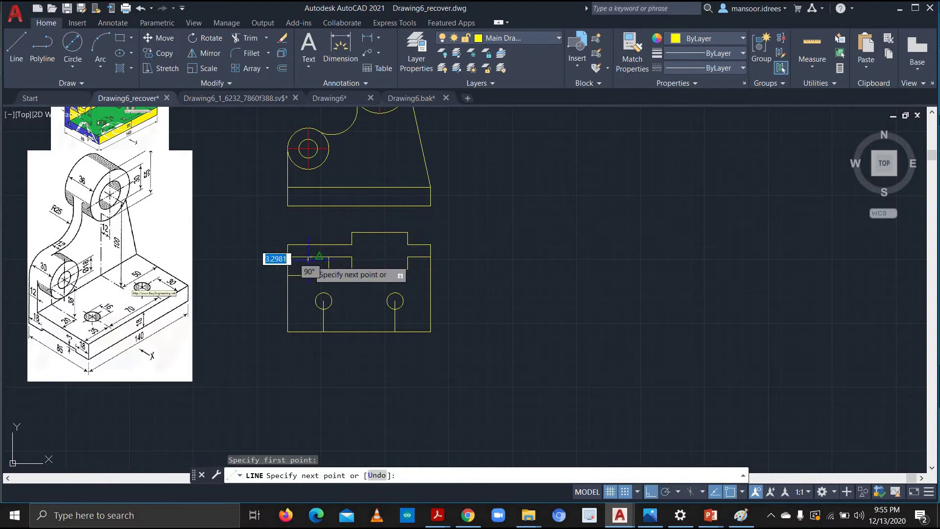
click(309, 257)
key(Escape)
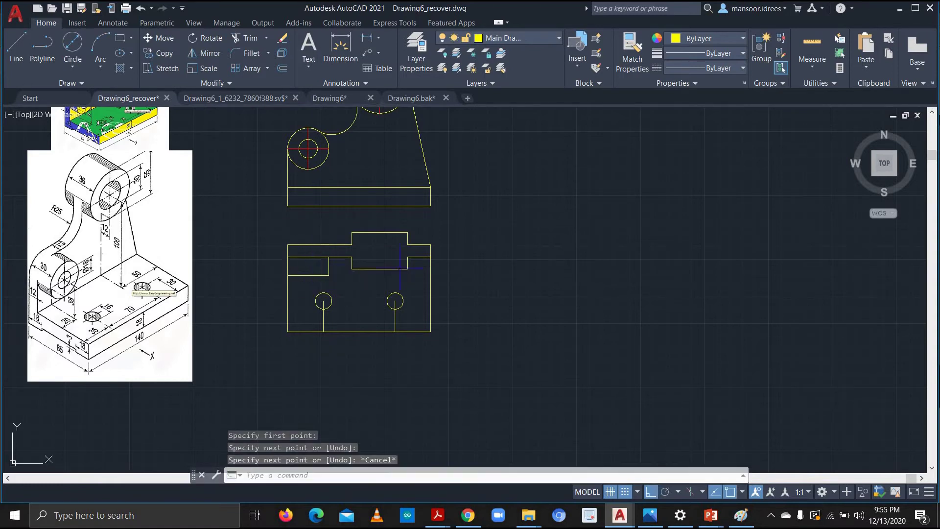
Draw a vertical line between the wall lines at the small boss's middle, trim the lower wall line left of it, and remove the vertical
click(15, 55)
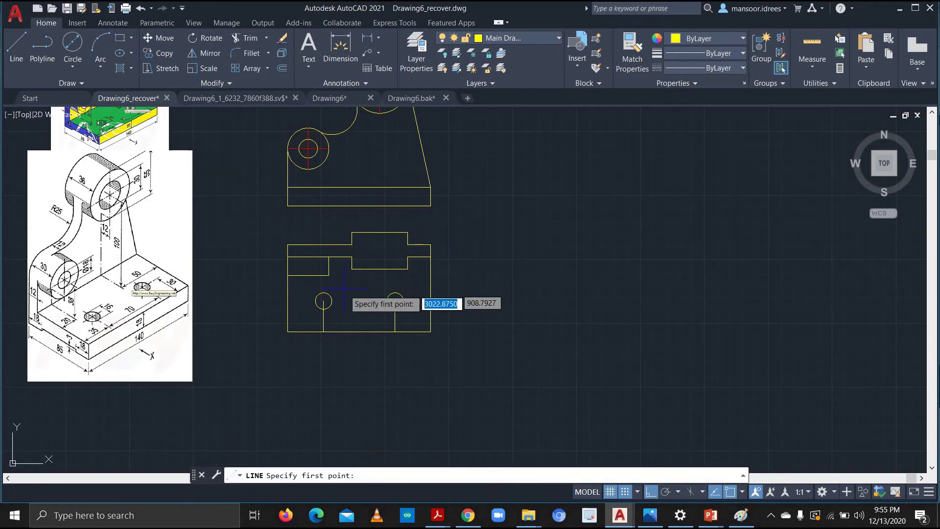
click(309, 257)
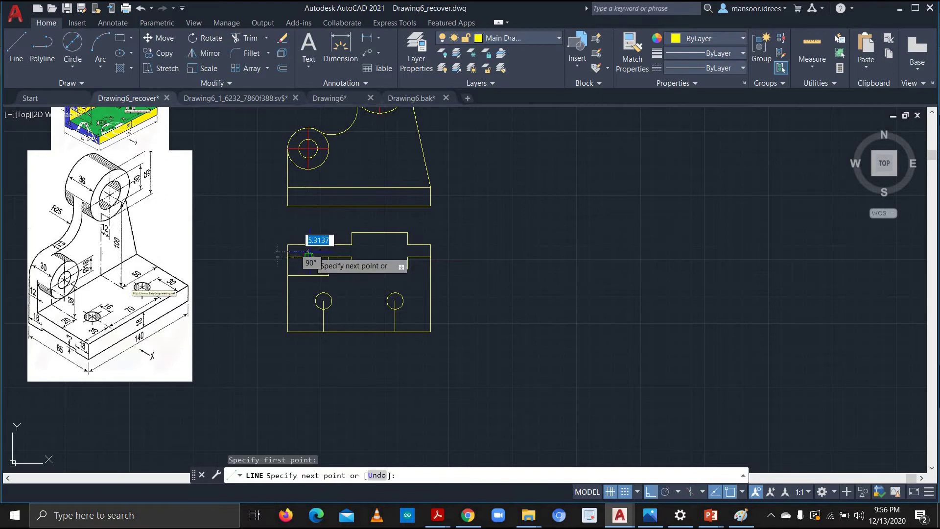
click(309, 245)
key(Escape)
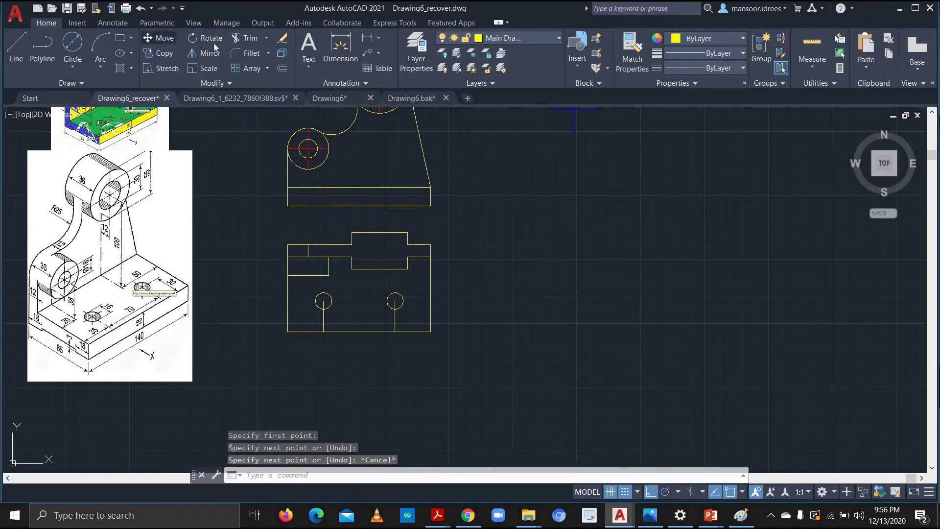
click(242, 38)
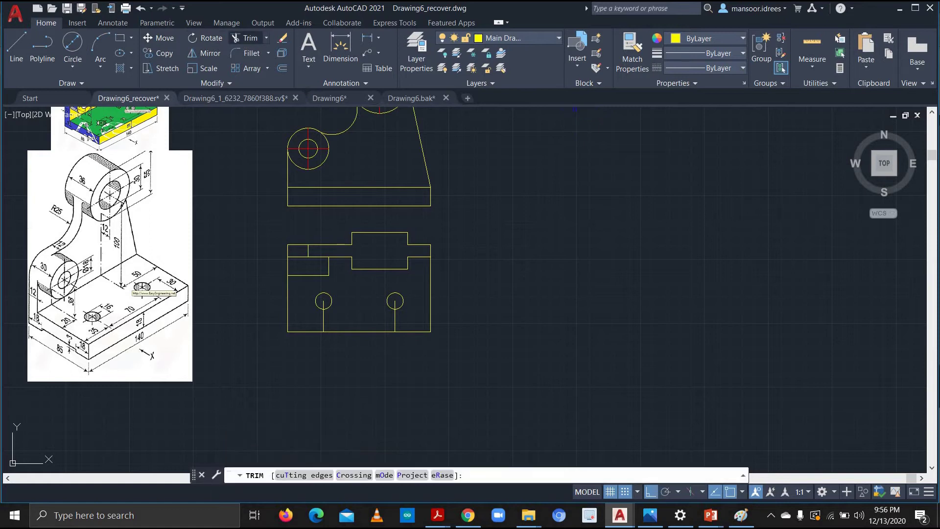
click(300, 255)
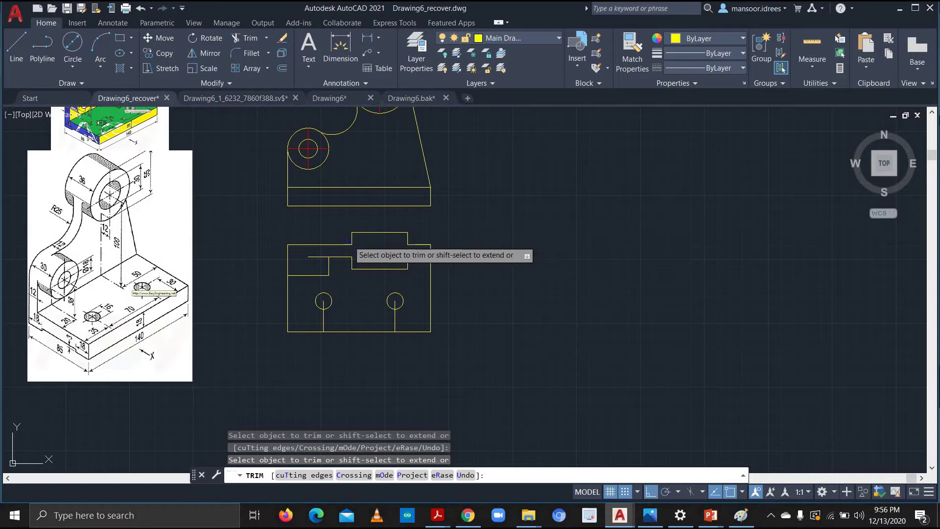
Trim the vertical construction lines between the two base holes and the top view's lower edge
middle_drag(526, 188, 505, 229)
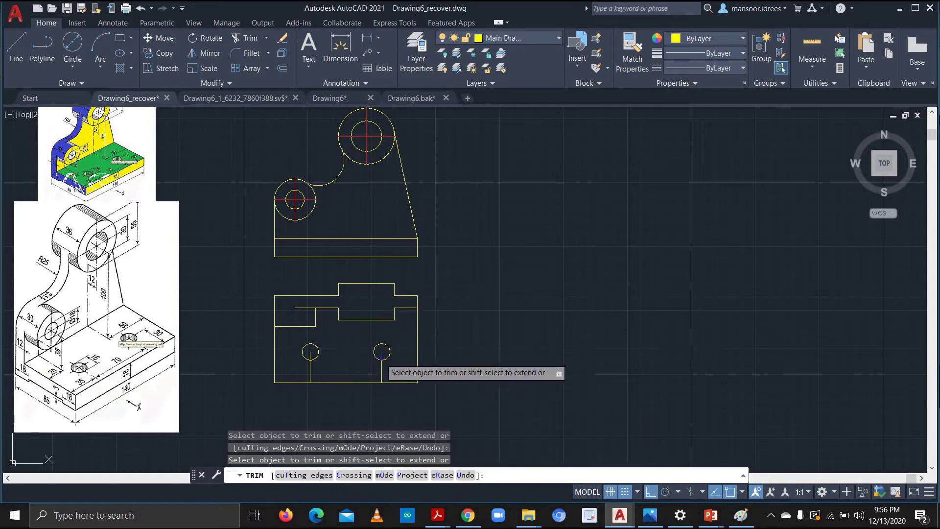
click(382, 368)
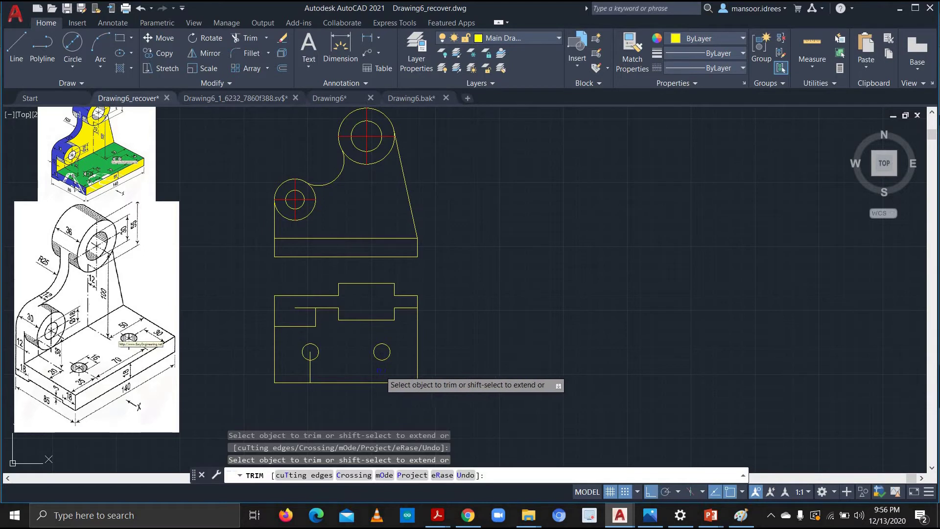
click(311, 366)
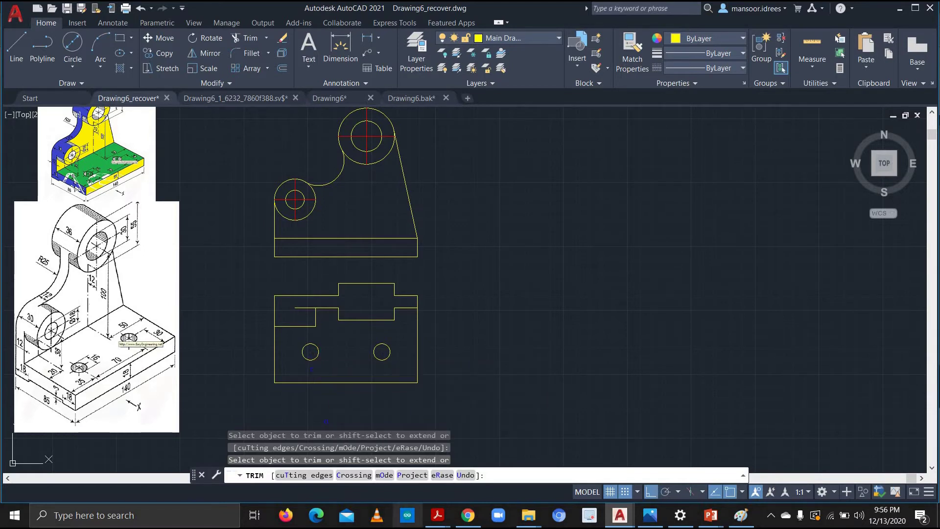
Make Centerlines the current layer and add center marks to the two base holes in the top view
click(554, 38)
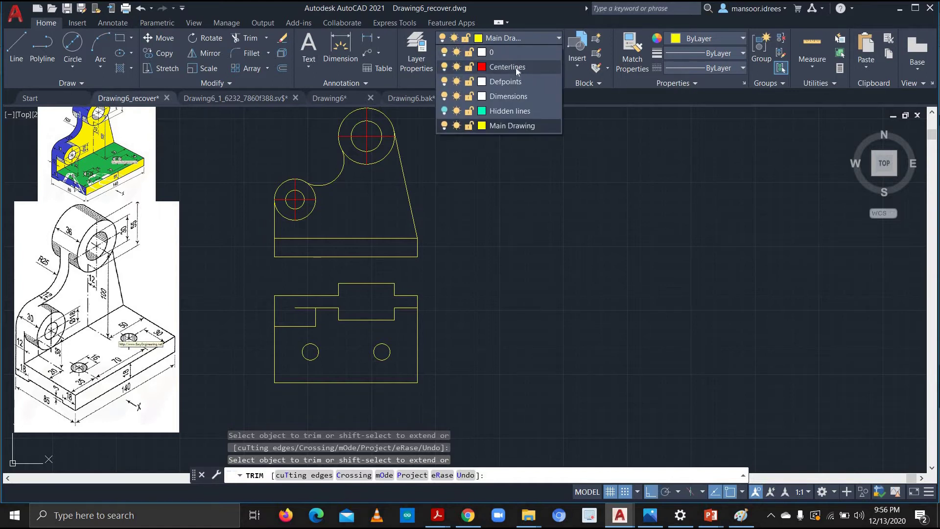
click(515, 67)
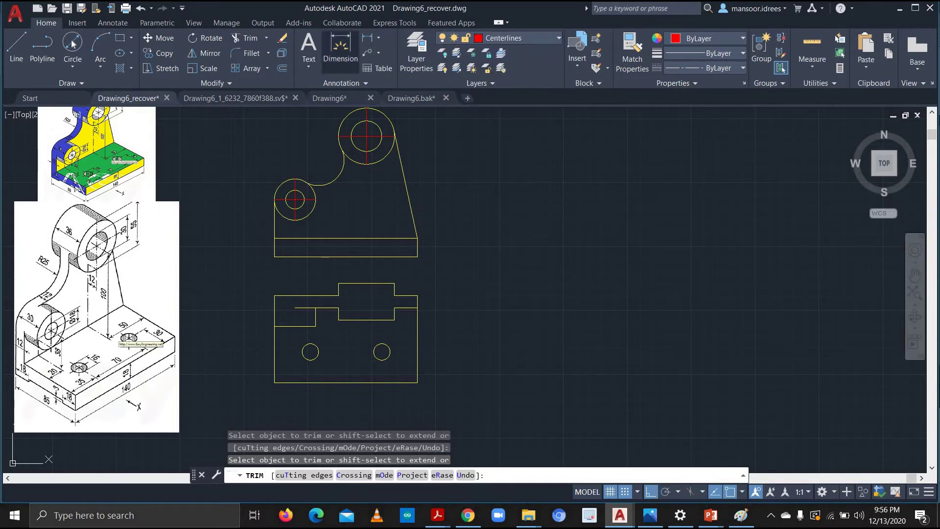
click(113, 23)
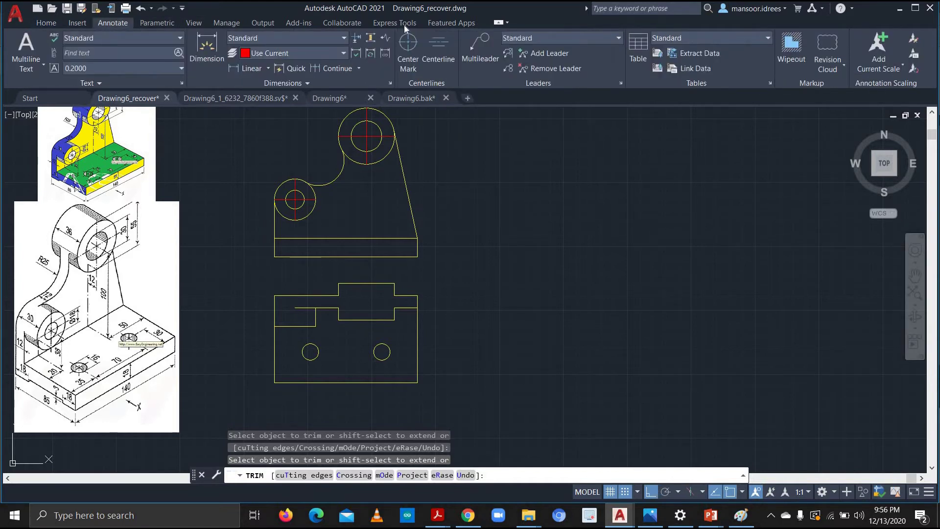
click(408, 63)
click(381, 351)
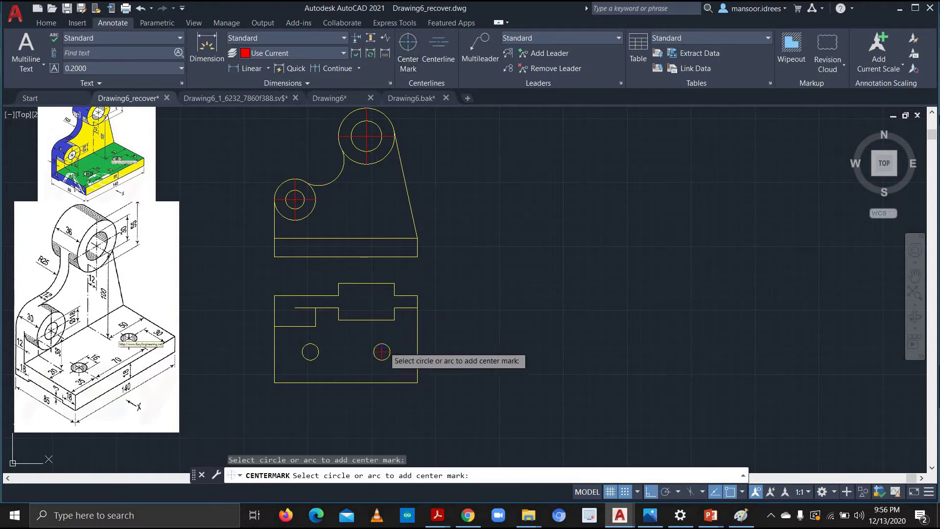
click(310, 352)
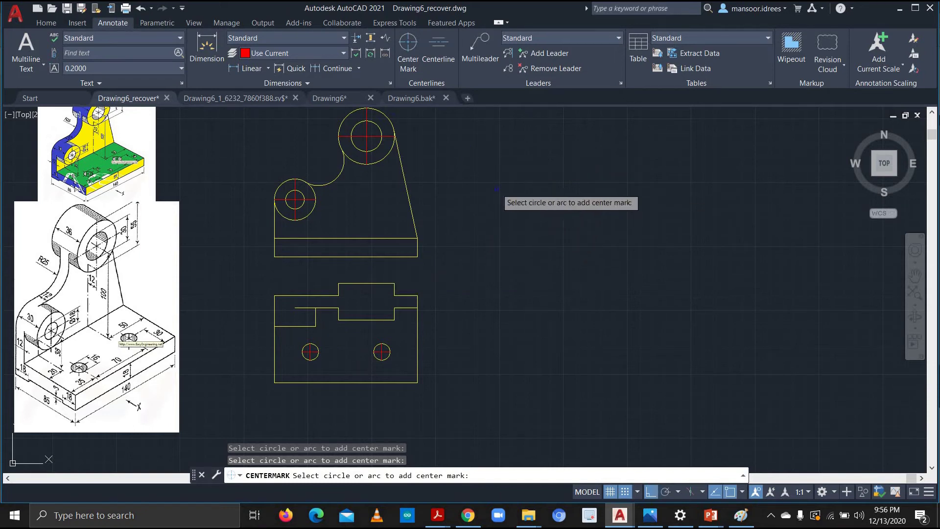
middle_drag(496, 188, 488, 207)
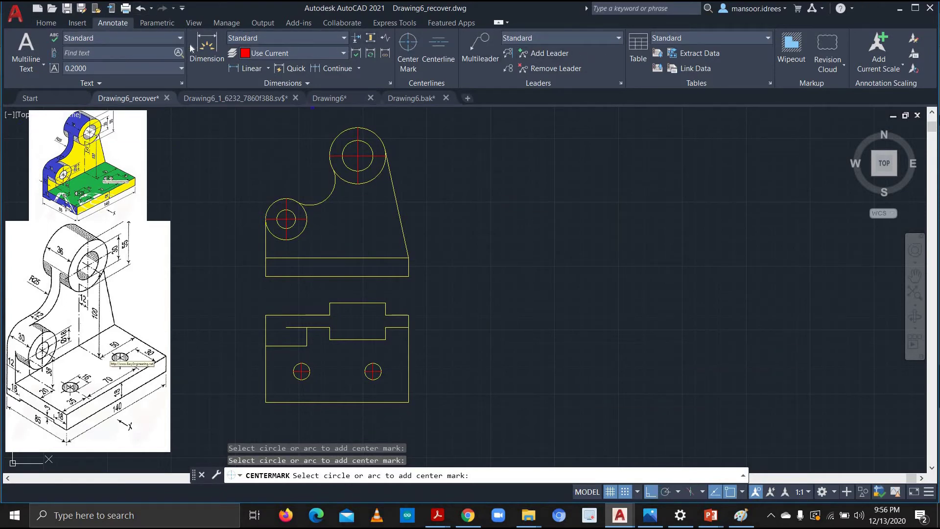
Turn on the Hidden lines layer and make Main Drawing the current layer
click(46, 22)
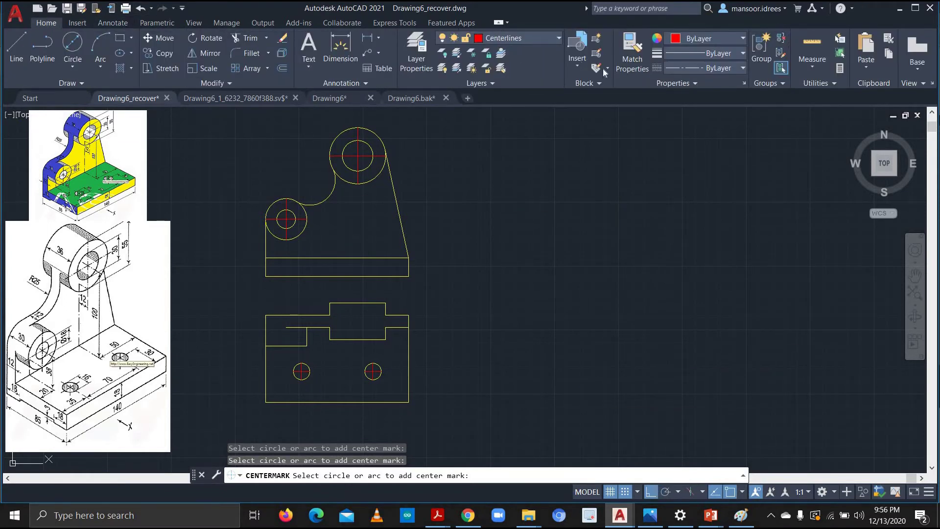
click(557, 39)
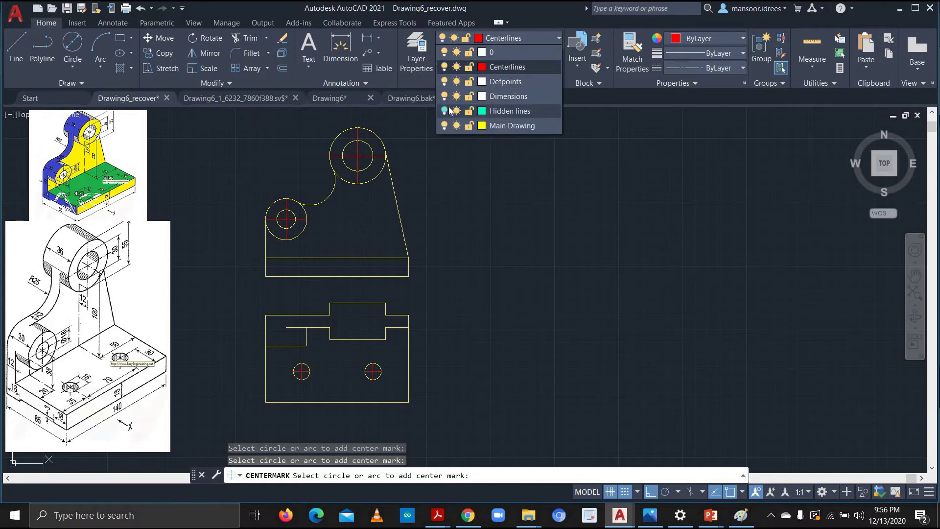
click(445, 112)
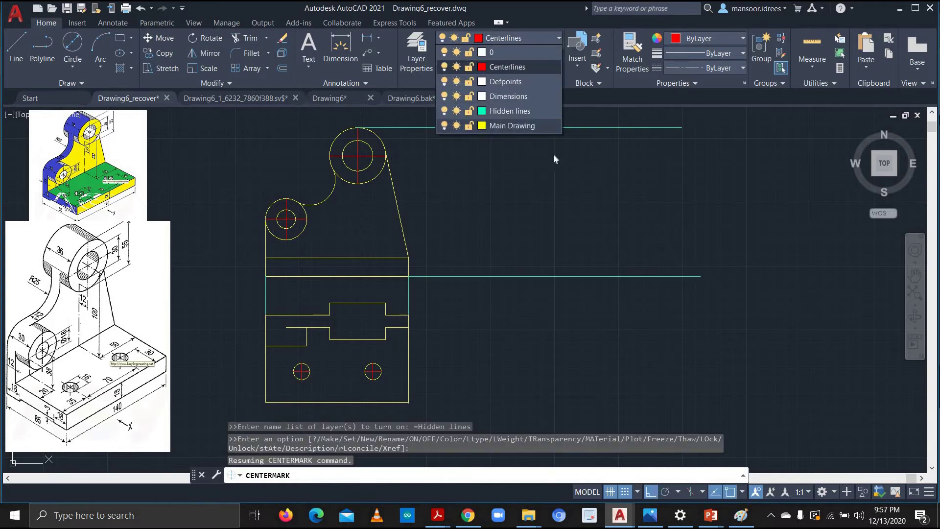
click(580, 243)
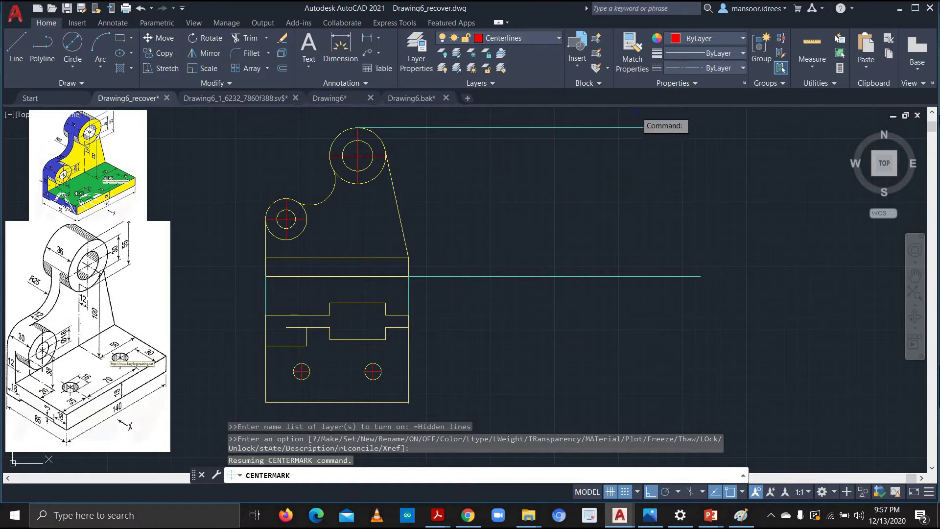
click(15, 50)
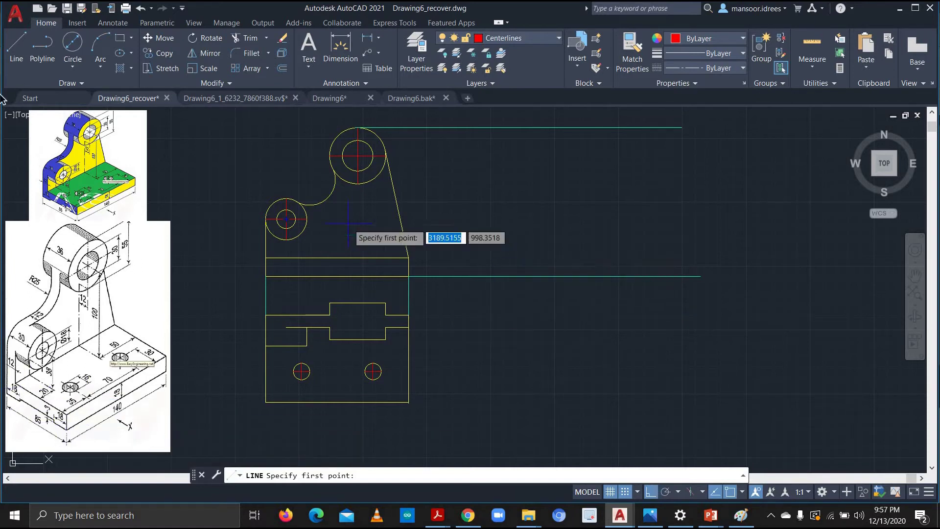
click(16, 49)
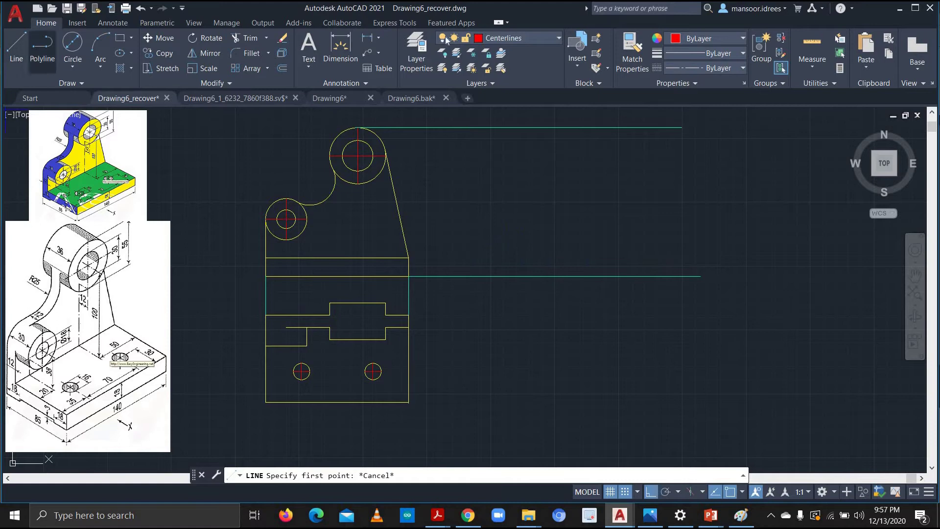
click(552, 37)
click(513, 124)
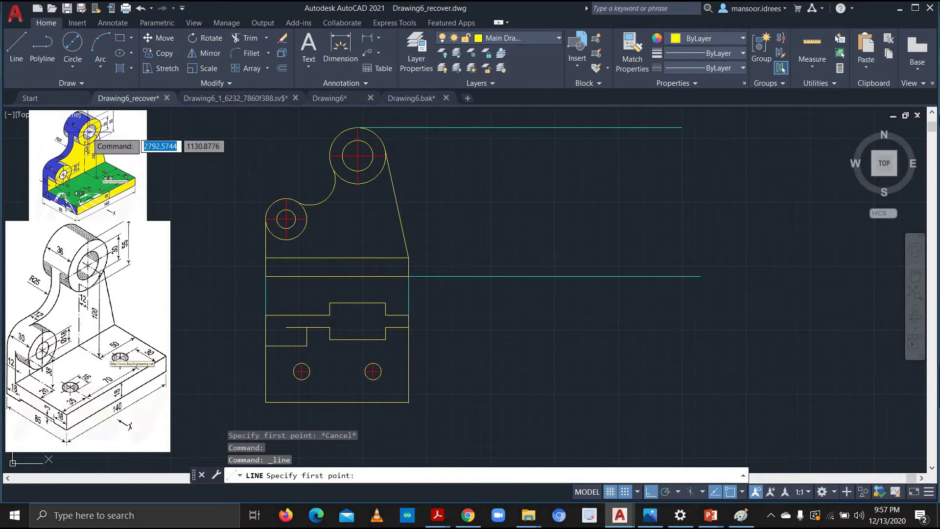
Draw a closed line outline beside the front view, just above the lower projection line: 85 right, 18 up, 85 left and 18 down
click(515, 266)
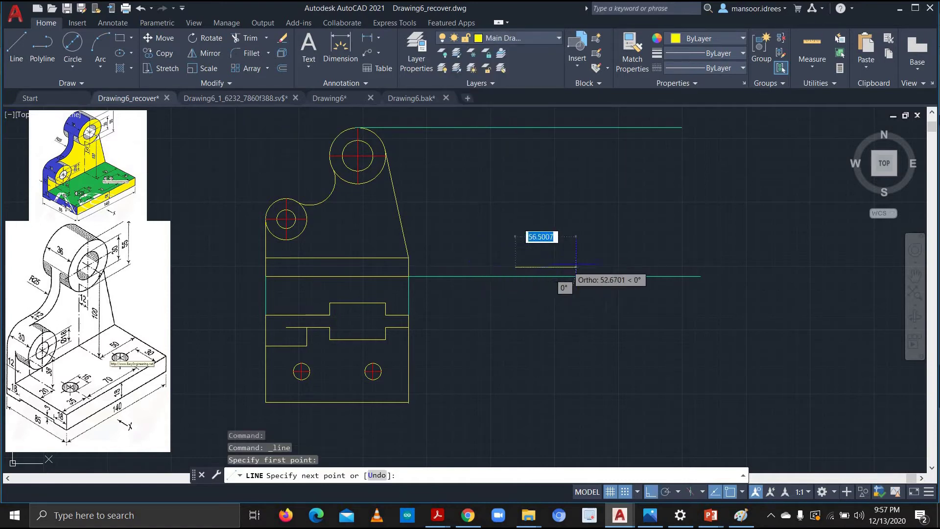
text(85)
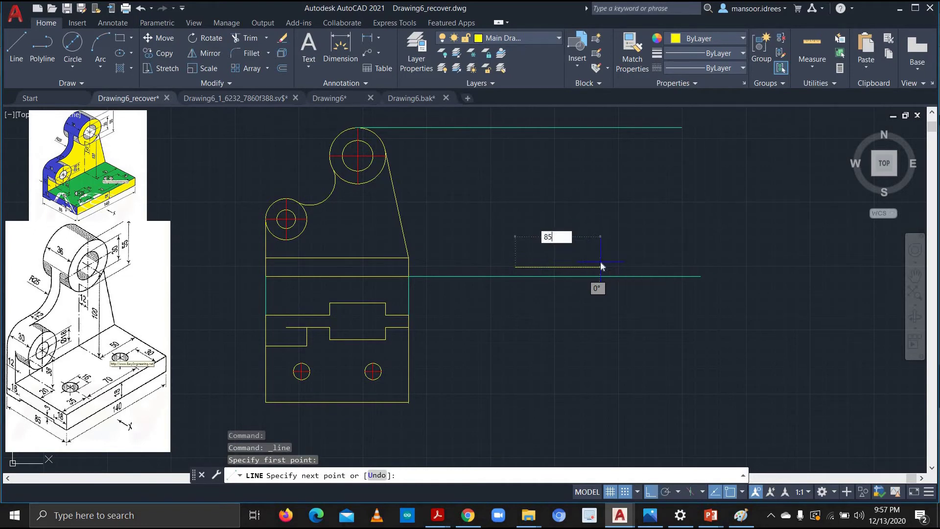
key(Return)
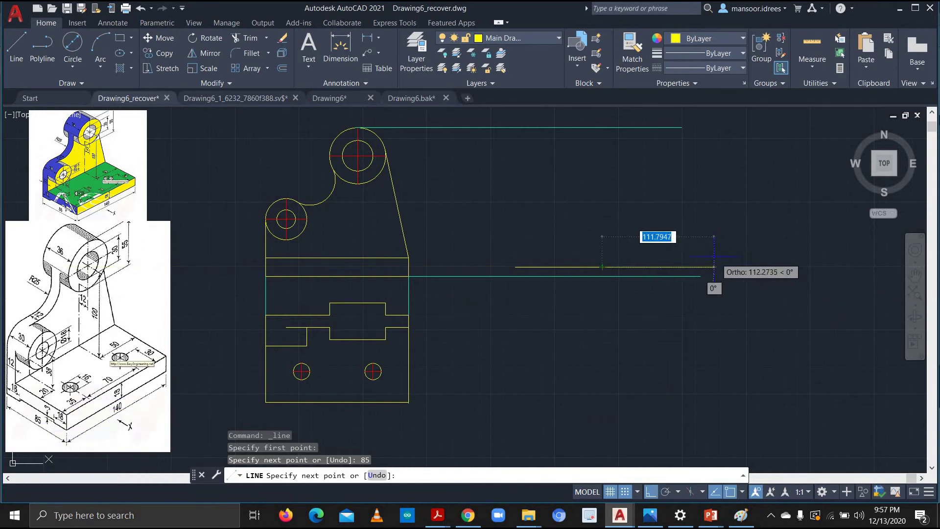
text(18)
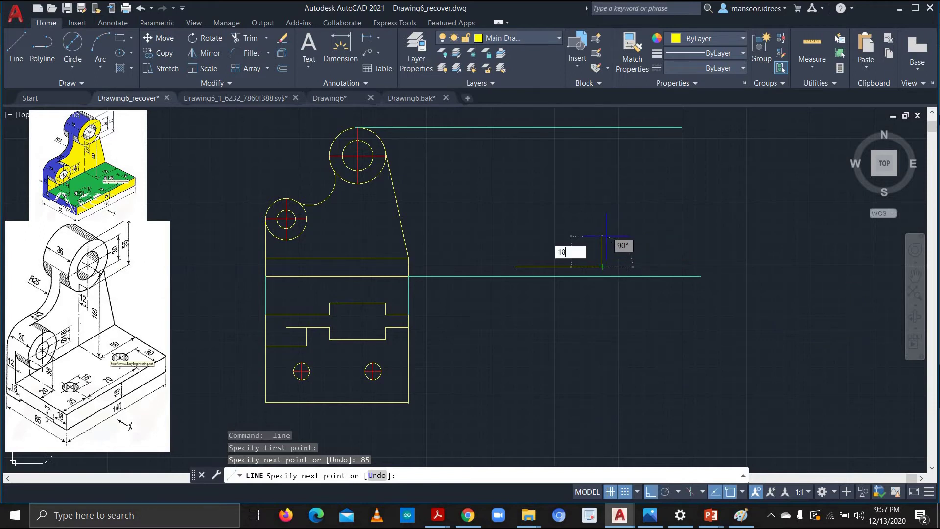
key(Return)
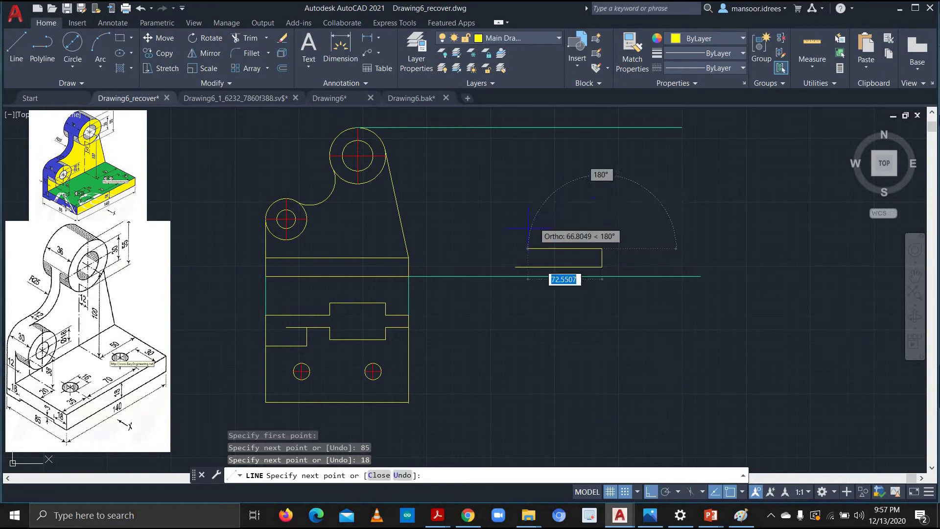
text(85)
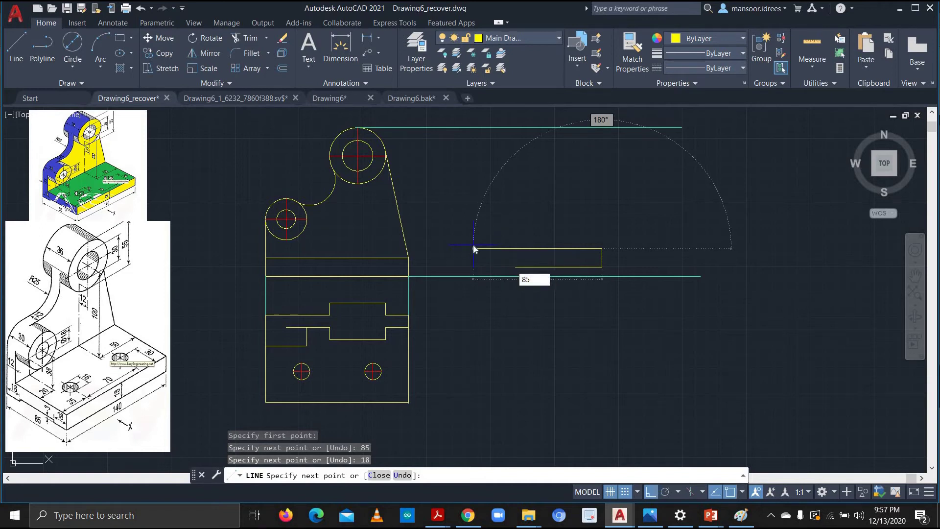
key(Return)
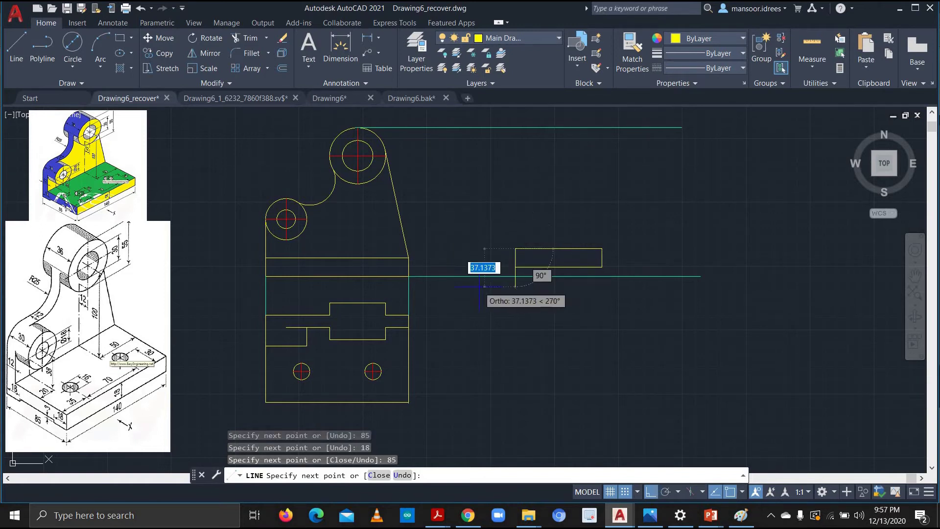
text(18)
key(Return)
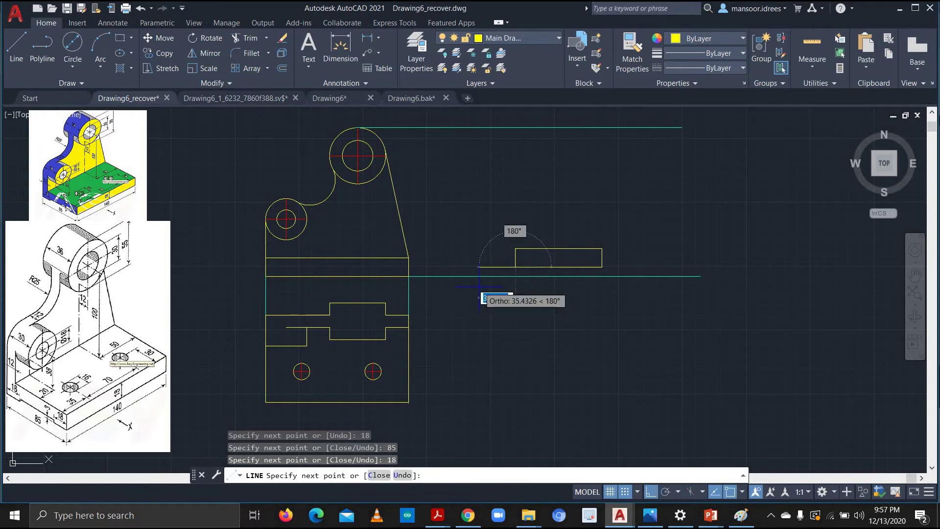
key(Escape)
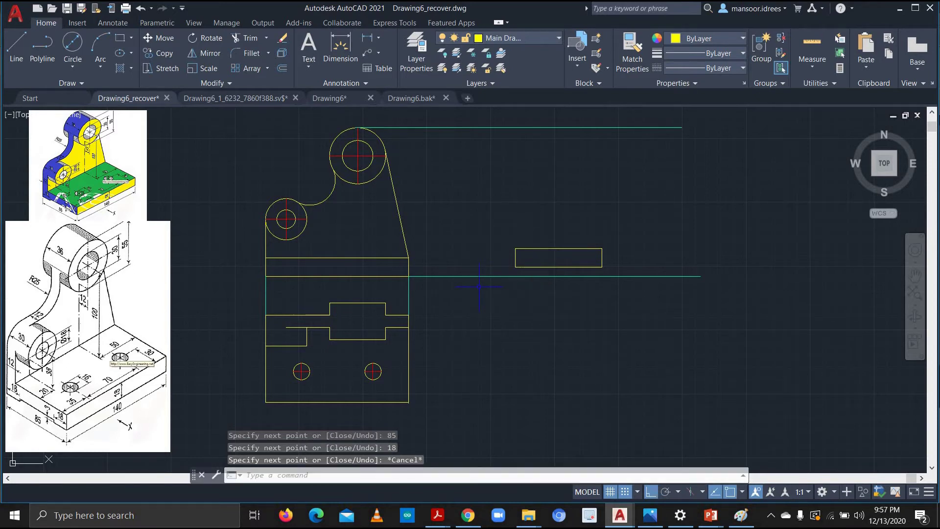
Turn off the Hidden lines layer
click(558, 39)
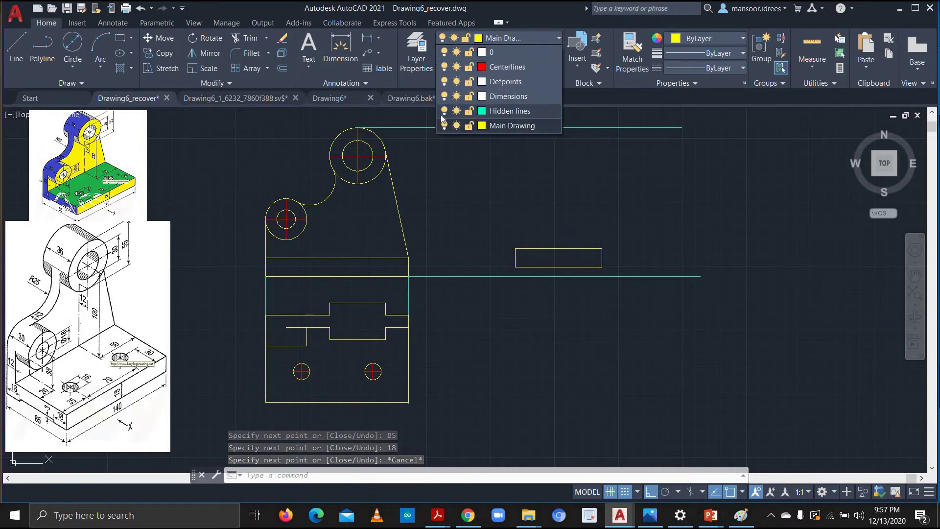
click(444, 111)
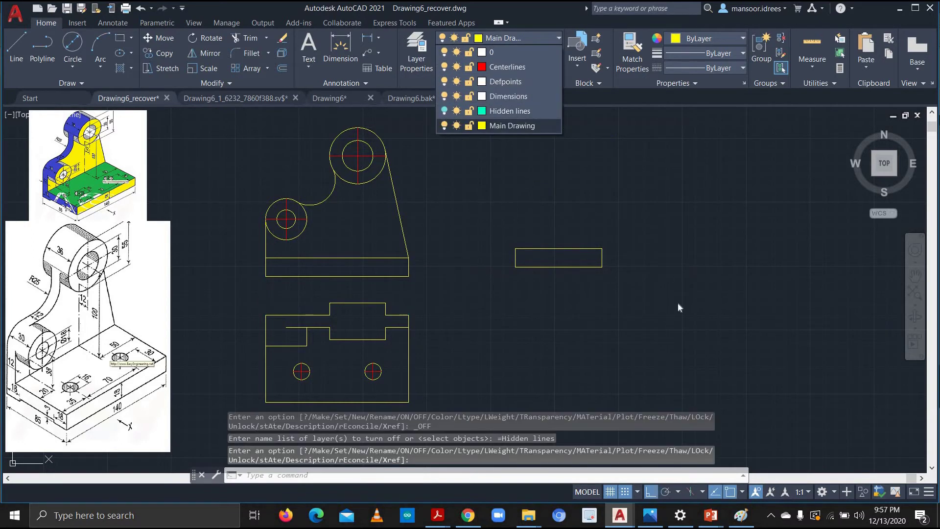
key(Escape)
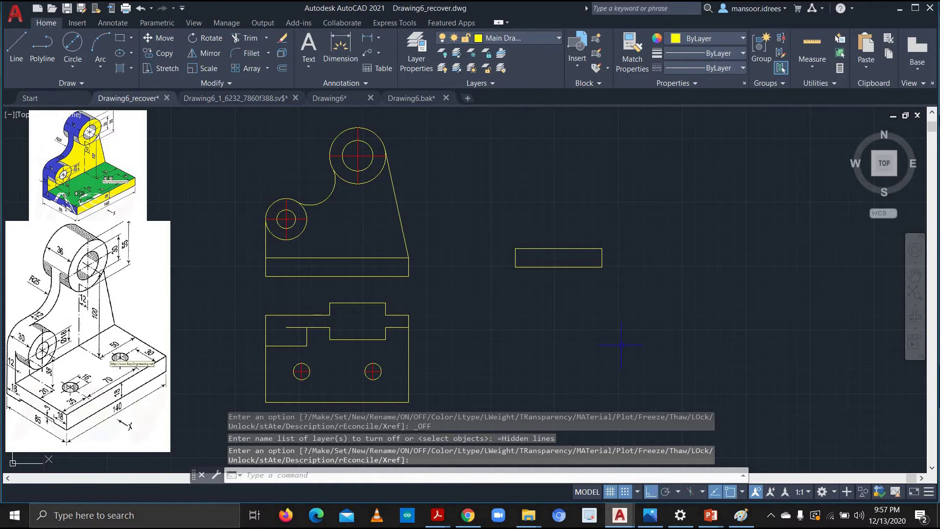
Erase all four lines of the 85 by 18 rectangle beside the front view
middle_drag(621, 345, 616, 323)
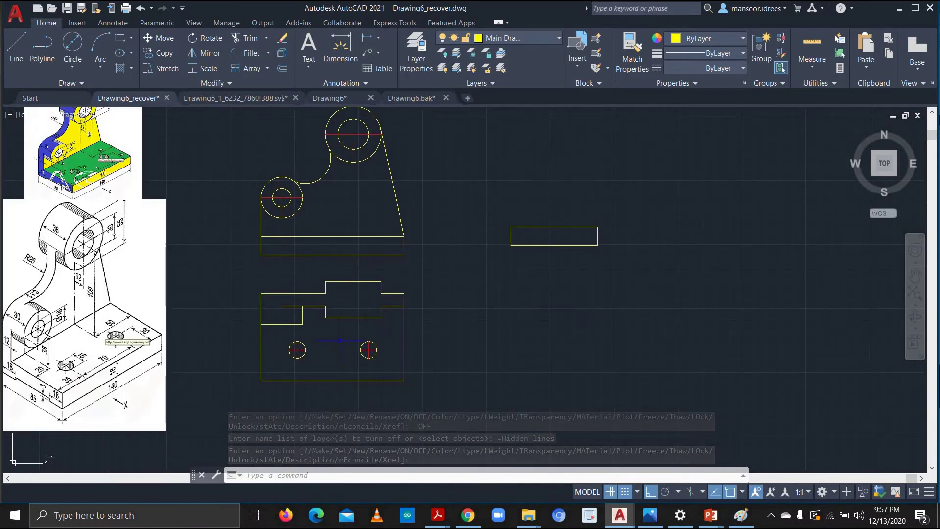
middle_drag(340, 341, 386, 337)
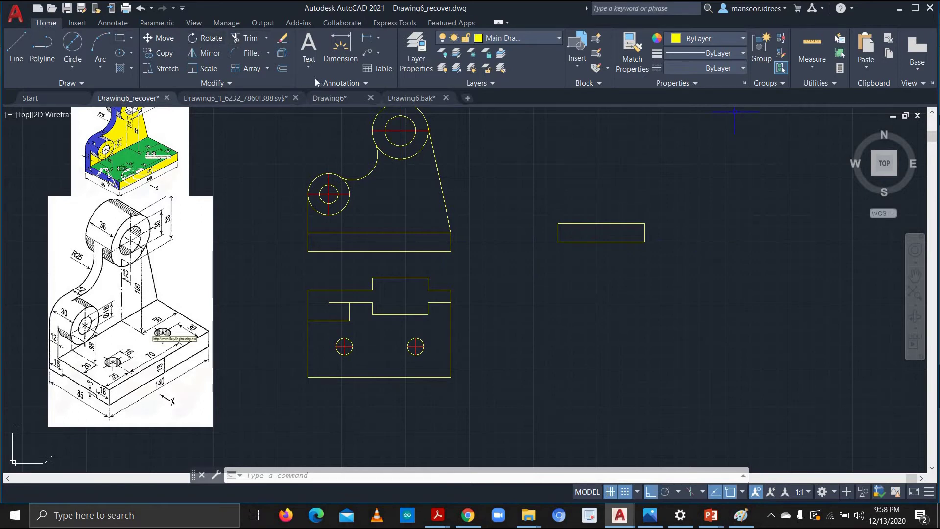
mouse_move(582, 206)
mouse_down()
mouse_move(622, 230)
mouse_move(679, 223)
mouse_up()
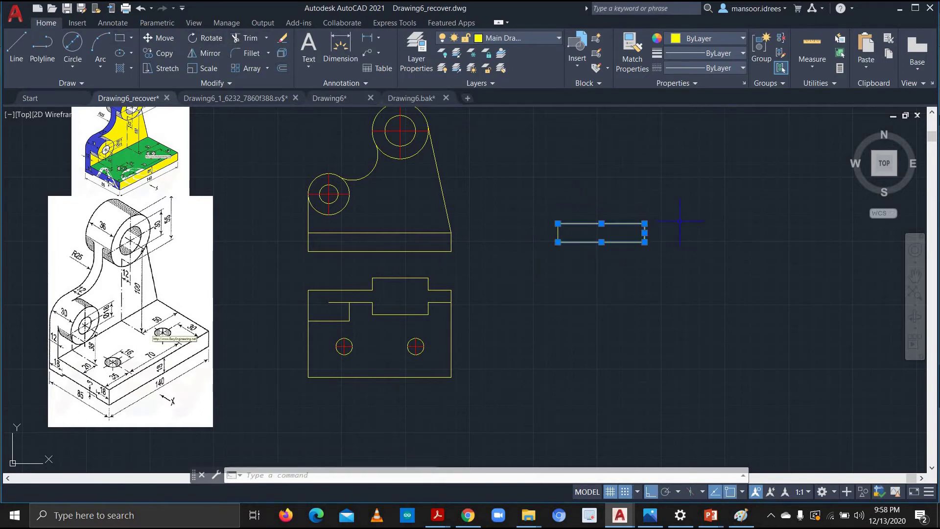
key(Delete)
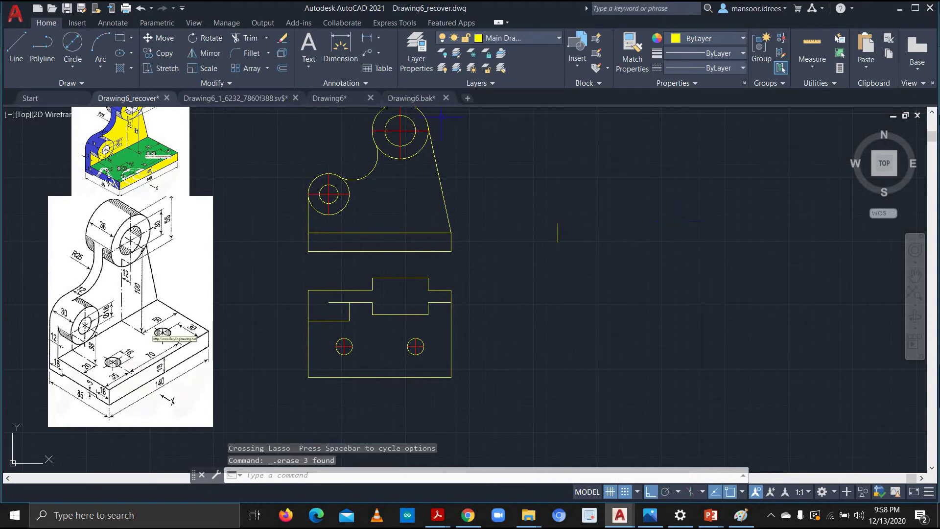
click(558, 226)
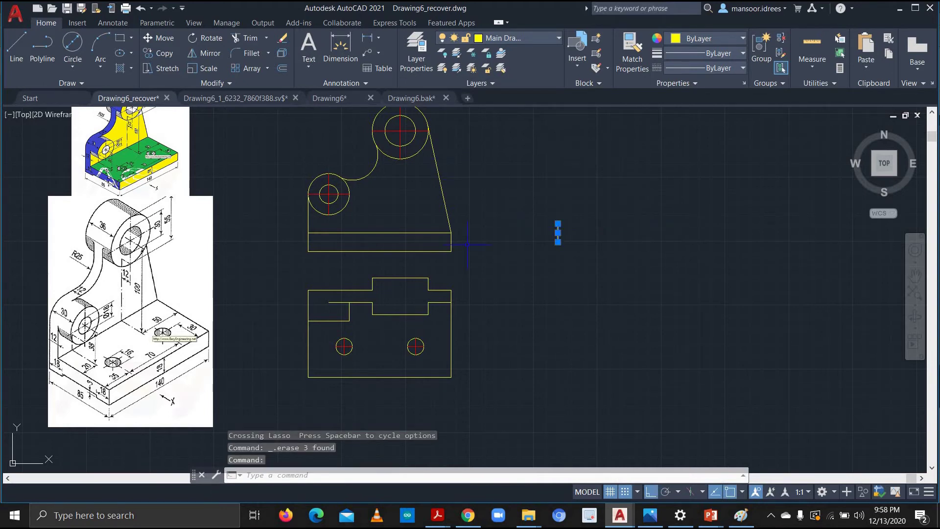
key(Delete)
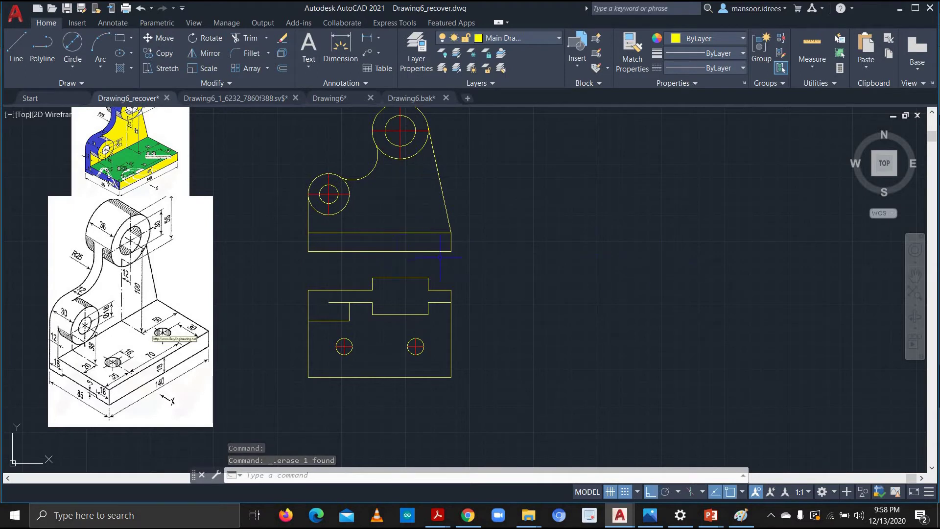
Turn on the Hidden lines layer and draw a closed line outline from the lower projection line's midpoint: 85 right, 18 up, 85 left, 18 down
click(556, 39)
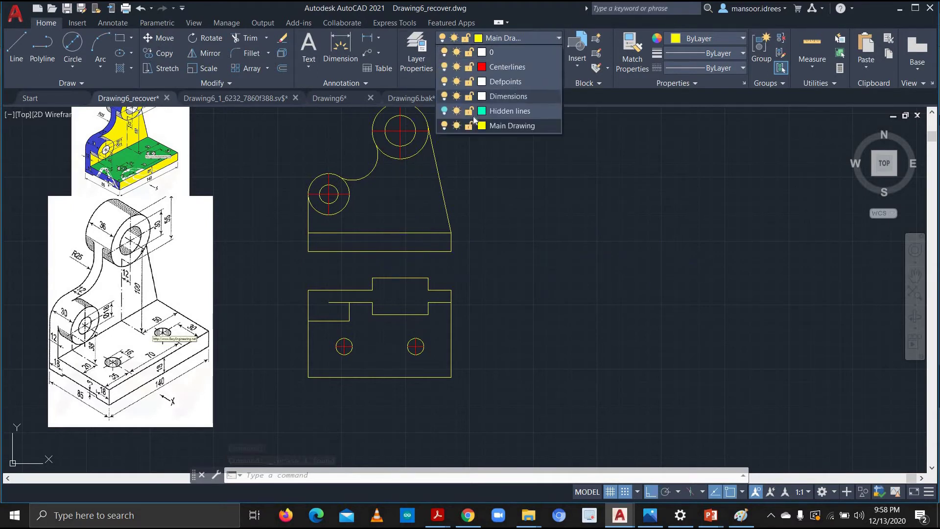
click(445, 111)
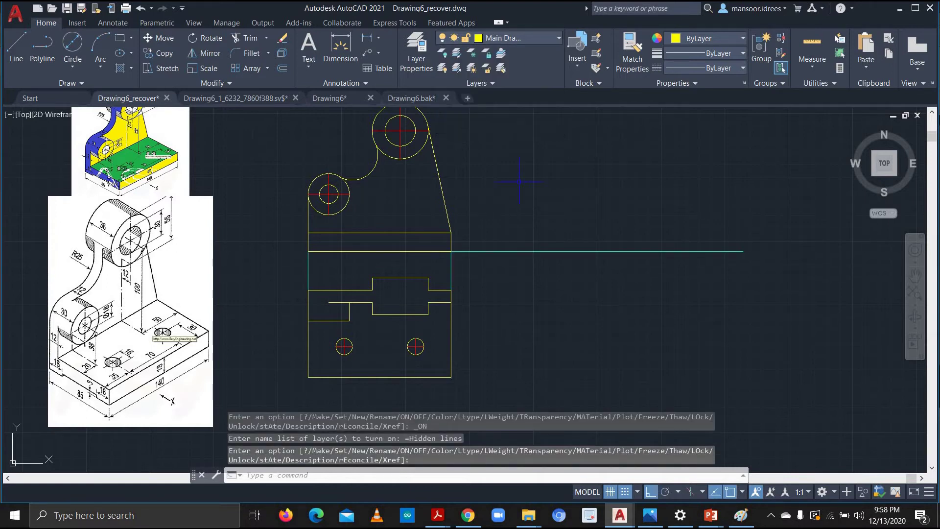
click(16, 44)
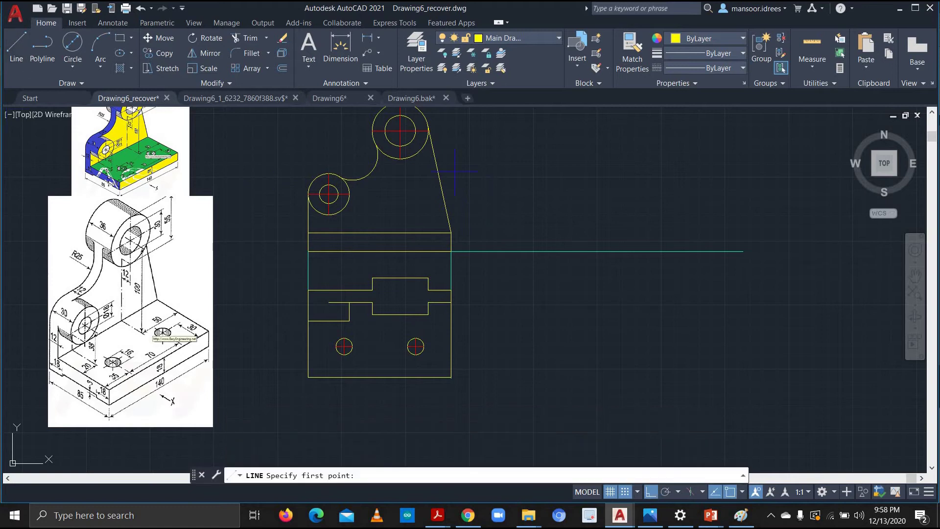
click(597, 251)
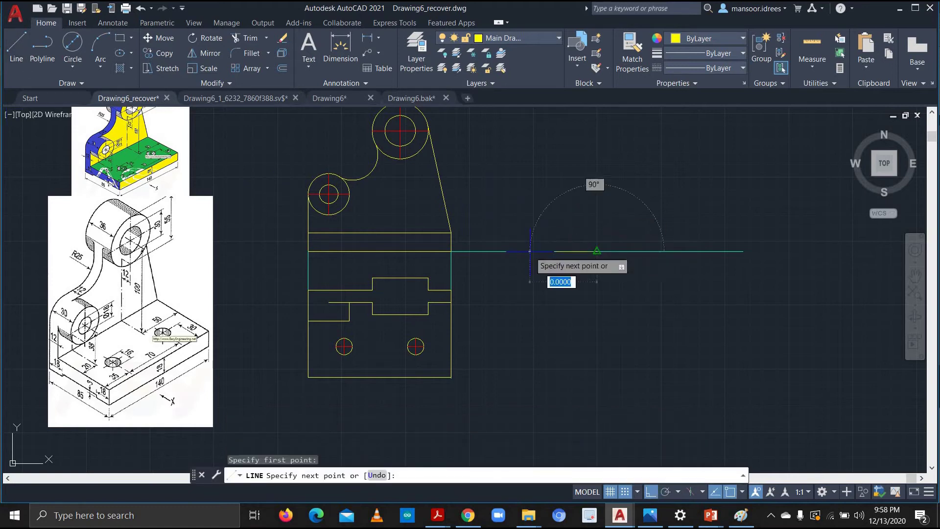
text(85)
key(Return)
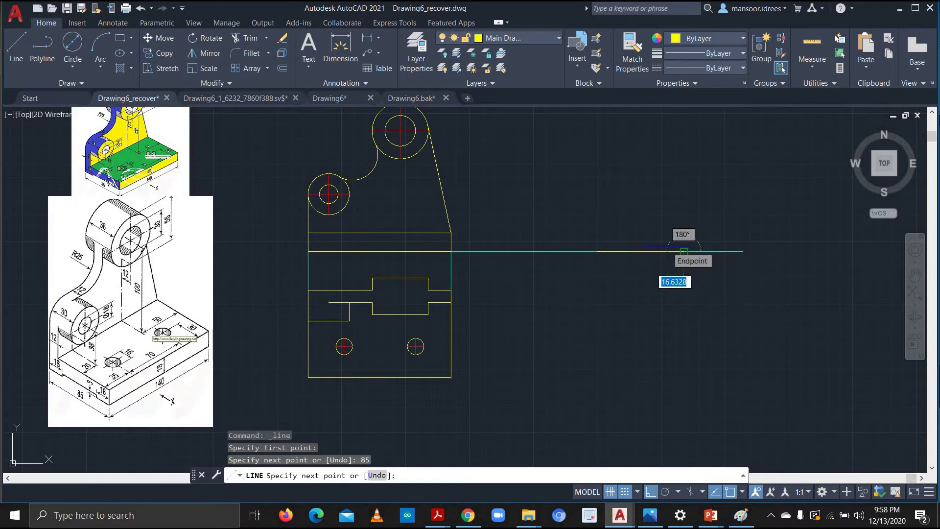
text(18)
key(Return)
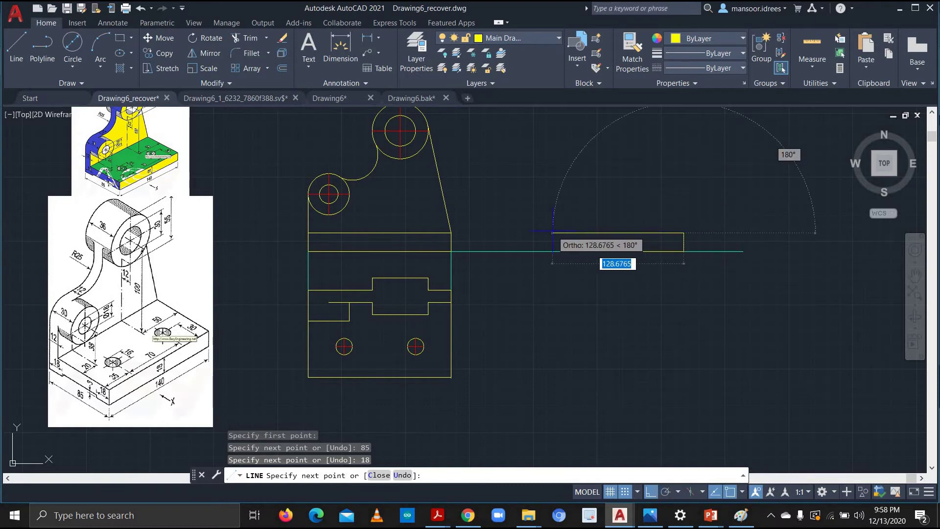
text(85)
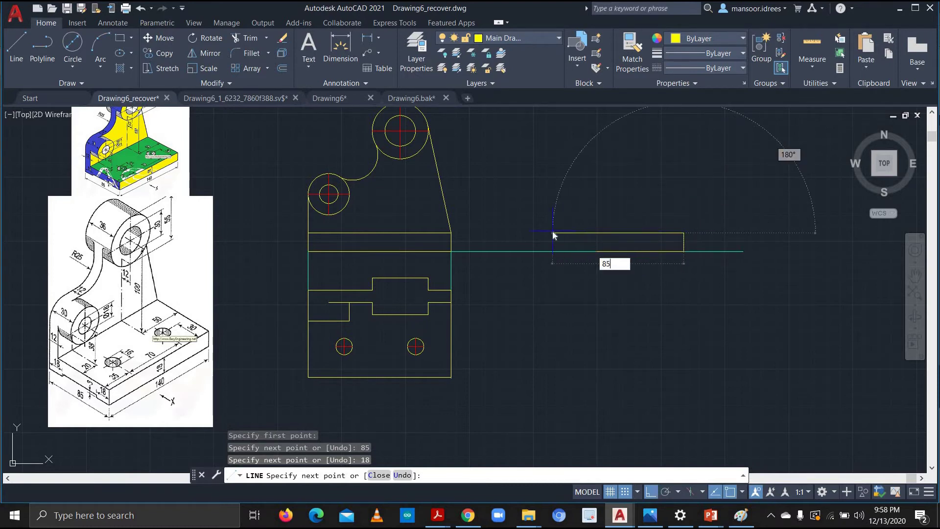
key(Return)
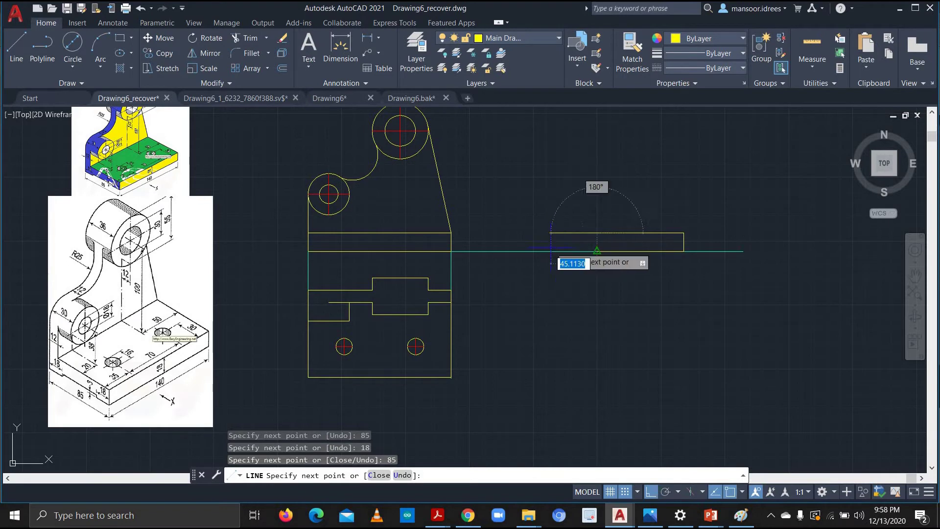
text(18)
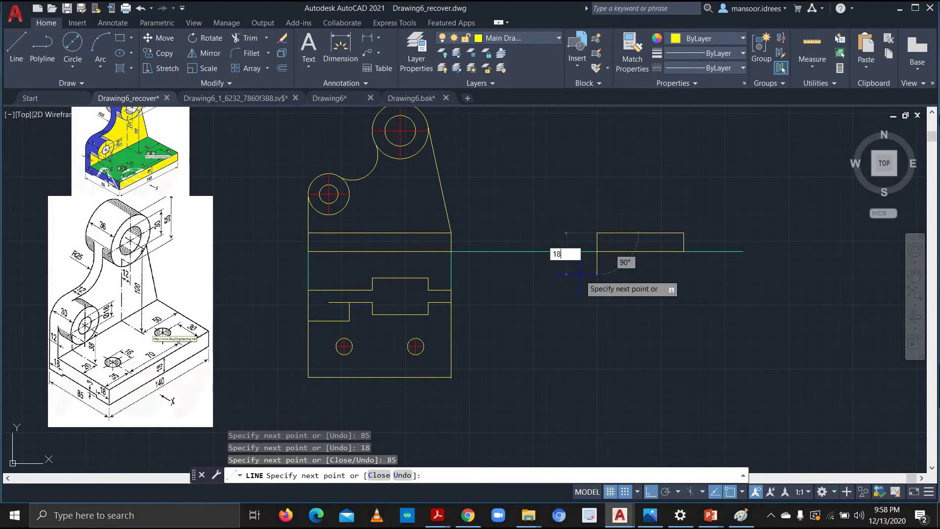
key(Return)
key(Escape)
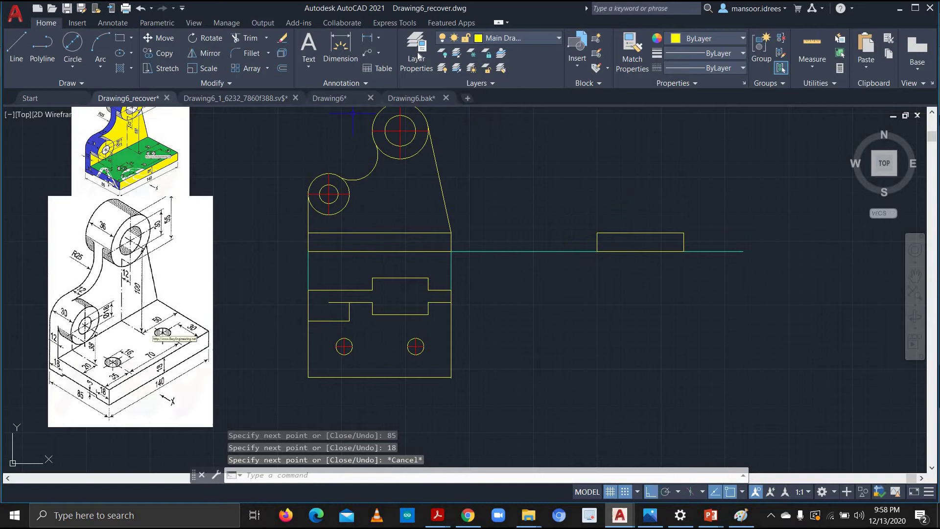
Turn off the Hidden lines layer and make Main Drawing the current layer
click(519, 38)
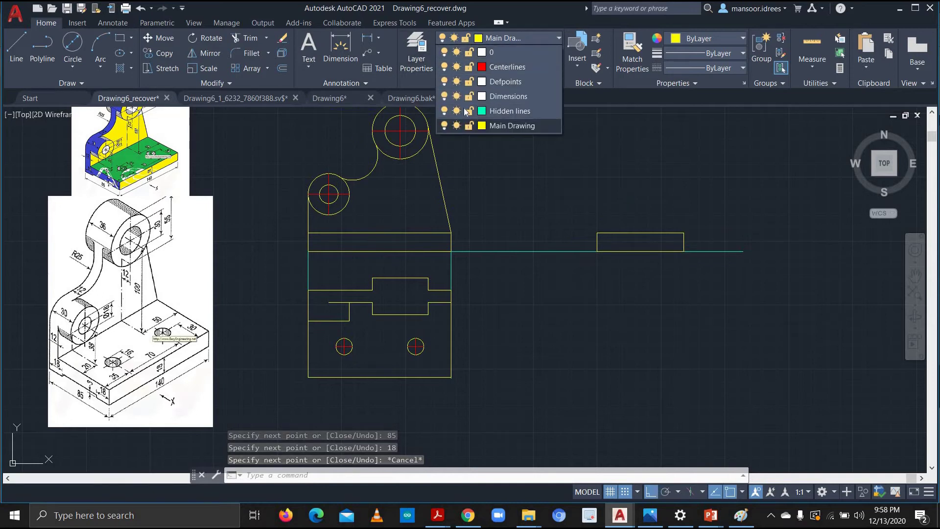
click(445, 112)
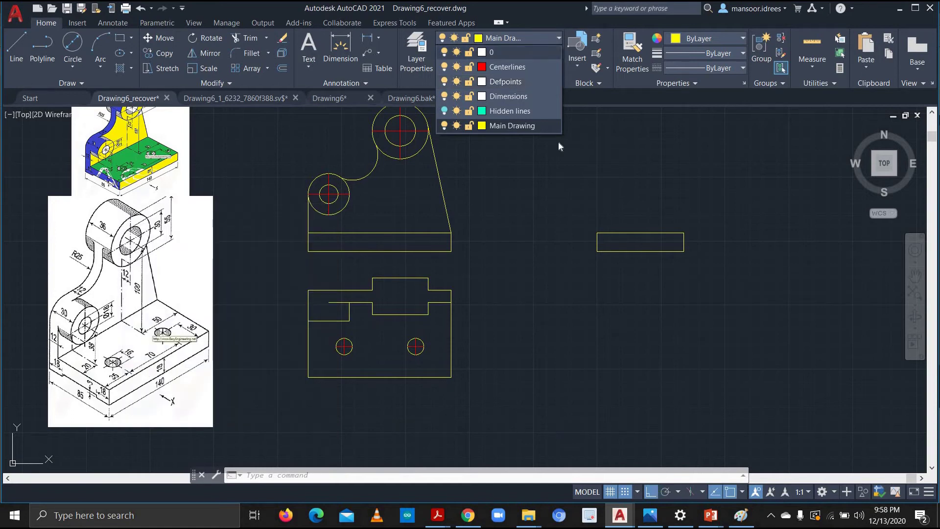
click(512, 125)
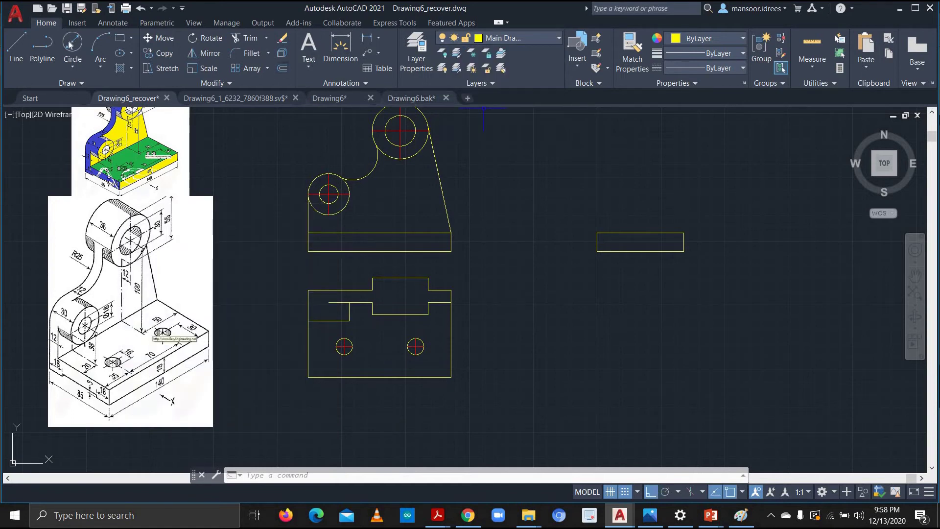
Draw connected lines from the side-view rectangle's lower right corner: 18 left along the base, then 3 up
click(15, 49)
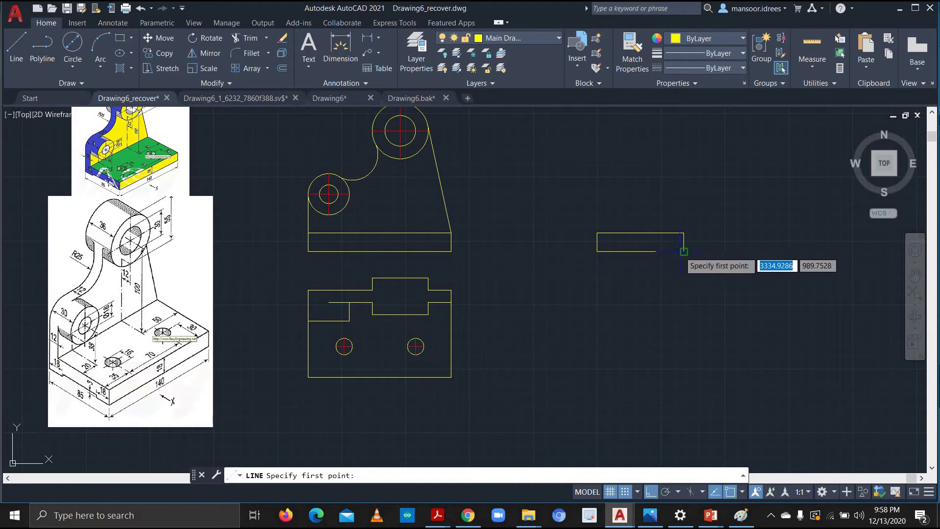
click(684, 251)
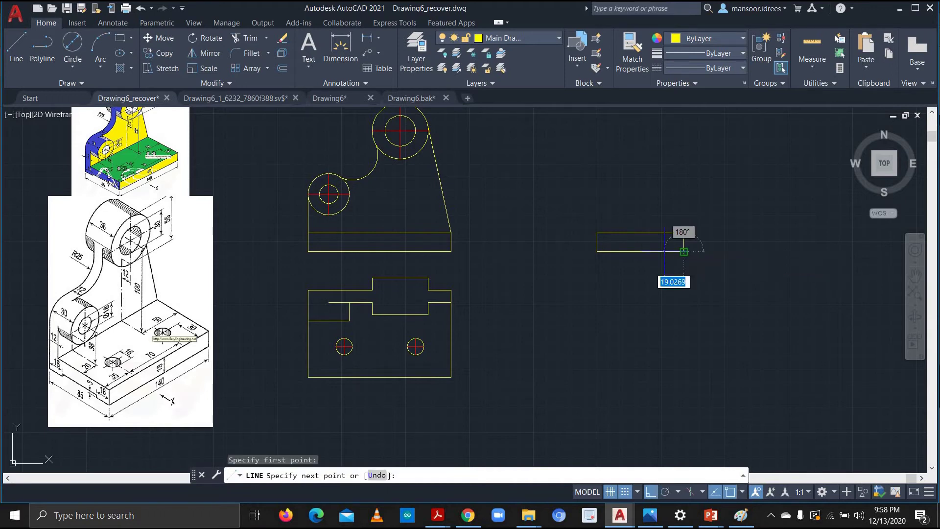
text(18)
key(Return)
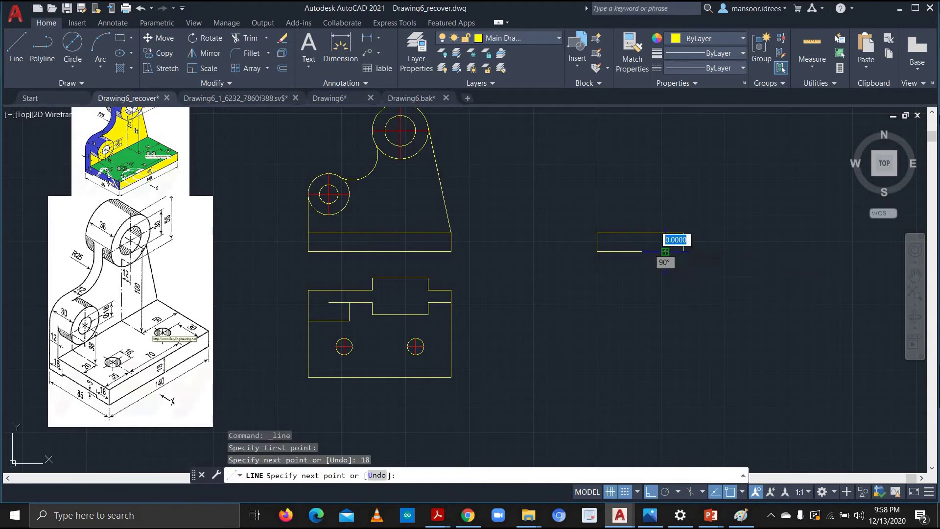
text(3)
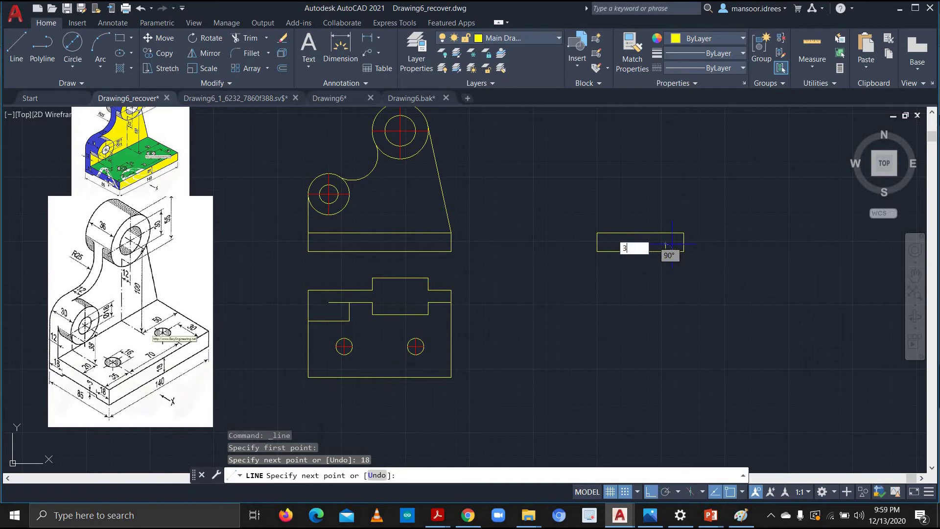
Draw the side-view base's groove outline 3 mm up, plus a horizontal segment about 78 mm long past the base's left edge
key(Return)
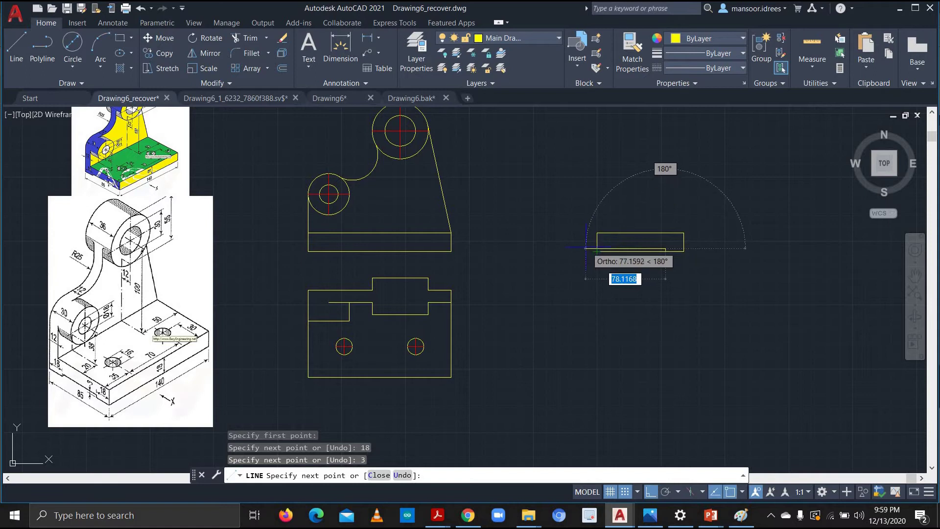
click(586, 248)
key(Escape)
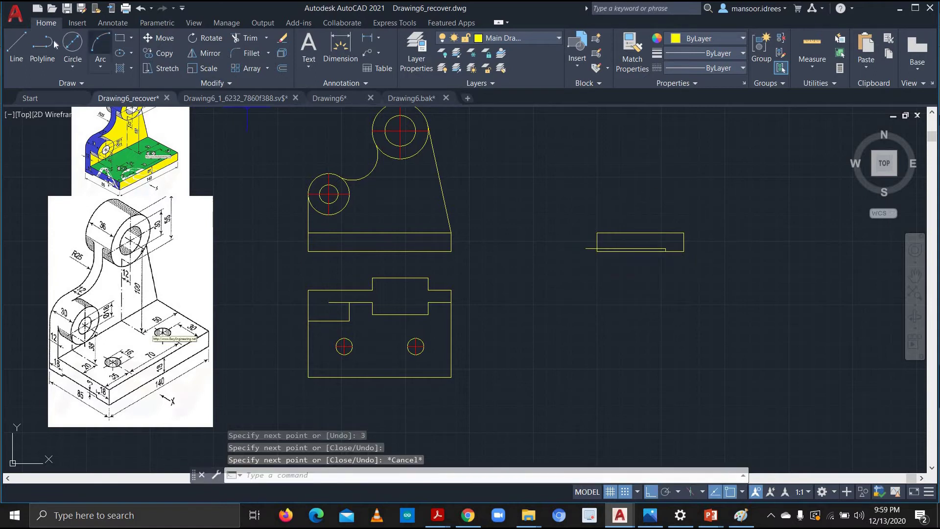
Draw a line from the side-view base's lower-left corner 18 mm right along the bottom edge and 3 mm up
click(16, 47)
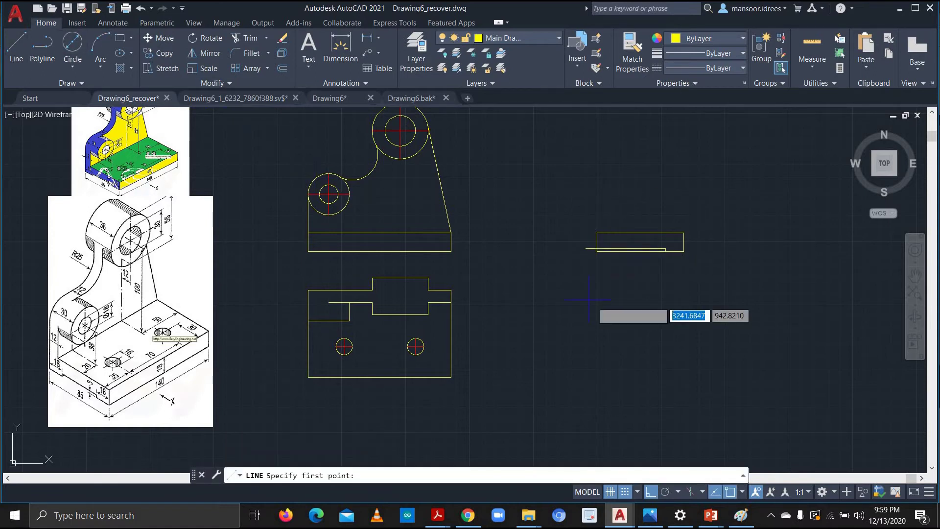
scroll(597, 252, up, 2)
click(594, 243)
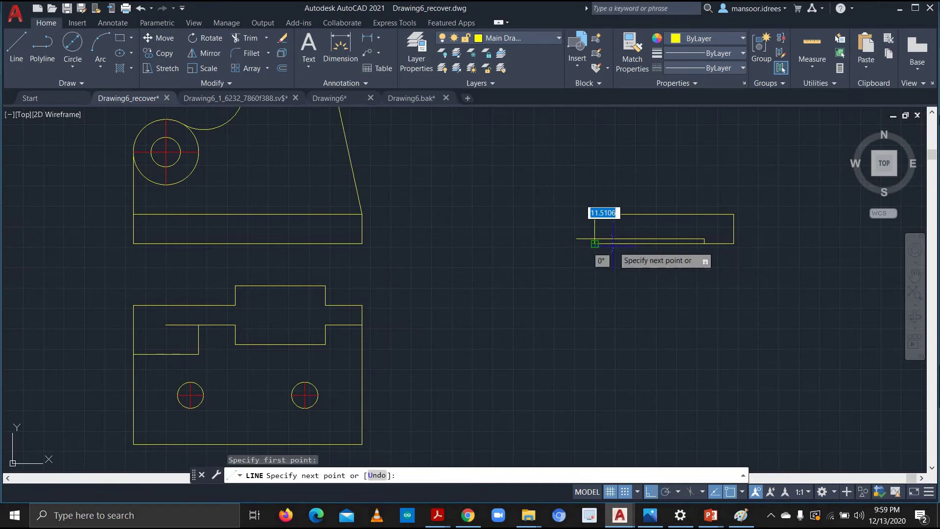
text(18)
key(Return)
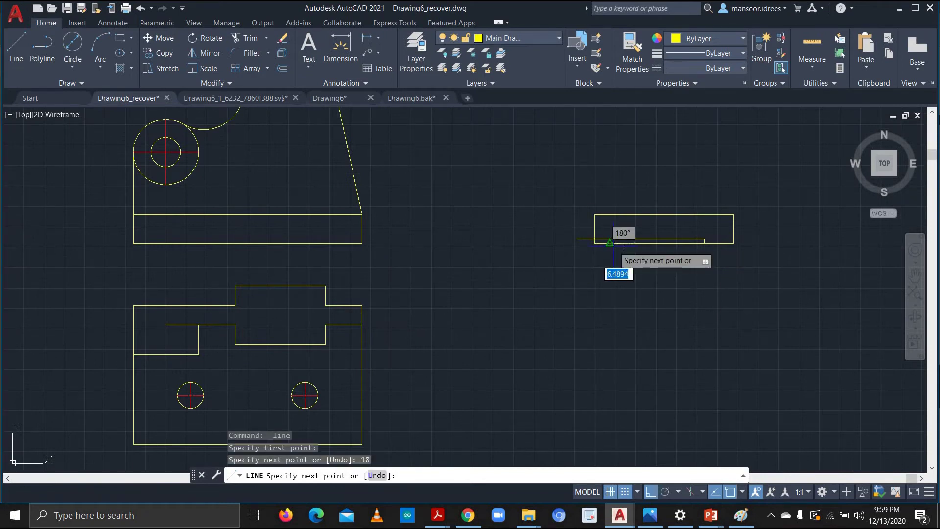
text(3)
key(Return)
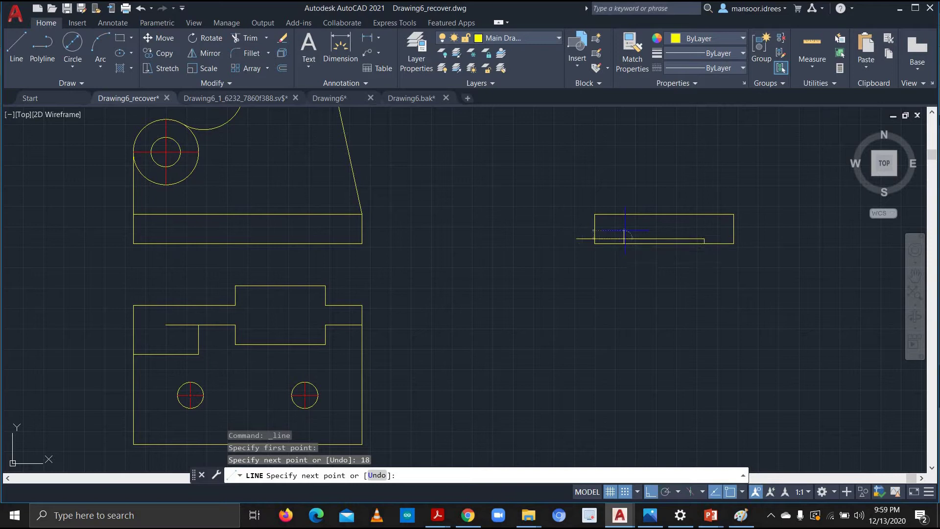
key(Escape)
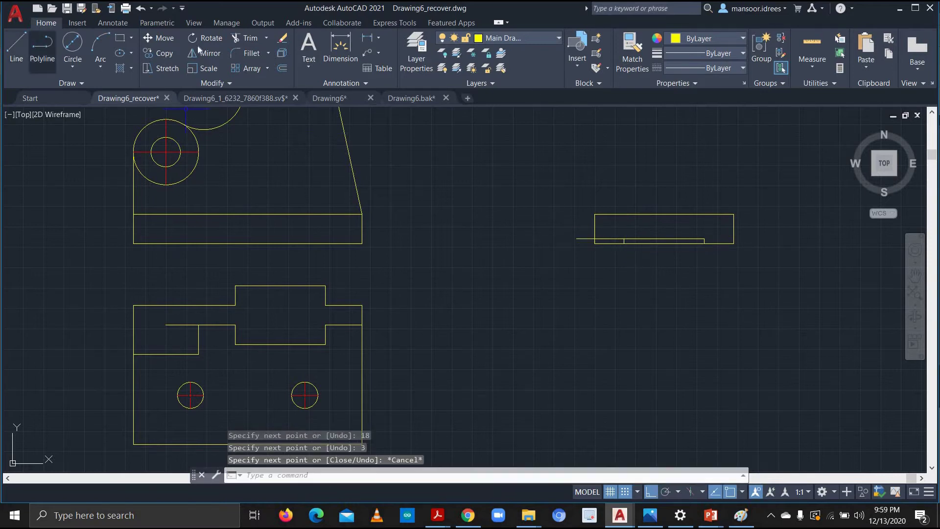
Trim the excess groove line at the left and the base's bottom edge across the groove in the side view
click(241, 37)
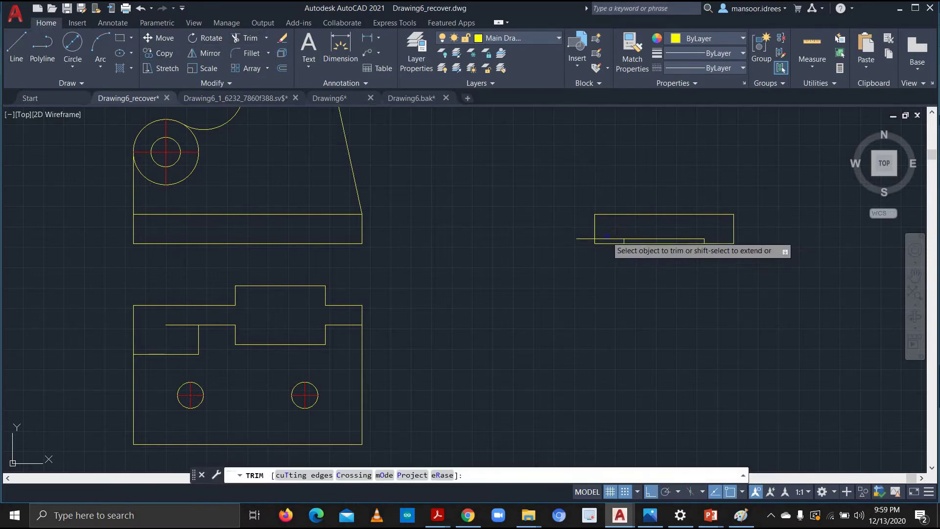
click(609, 238)
click(587, 239)
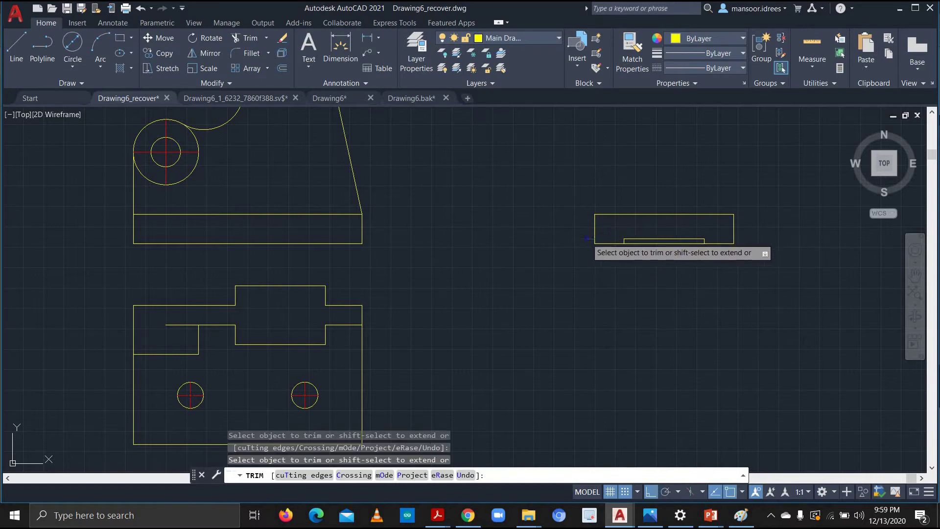
click(635, 243)
scroll(553, 206, down, 2)
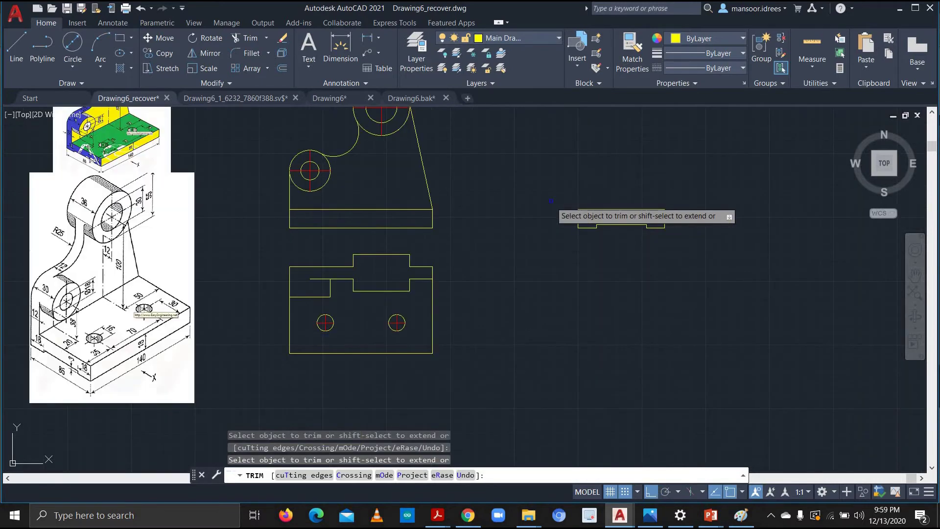
middle_drag(578, 161, 561, 222)
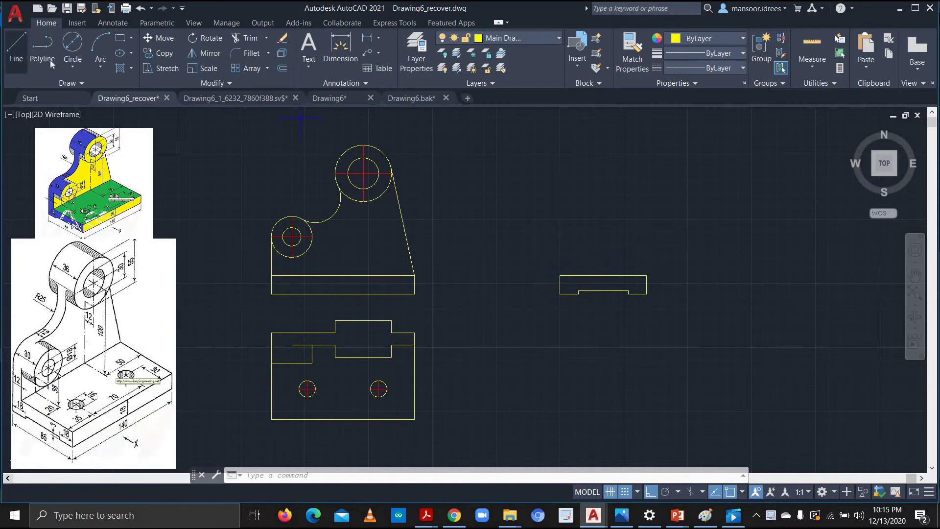
Draw a line from the side-view base's top-left corner 12 mm right and 127.5 mm up as the web's edge
click(16, 49)
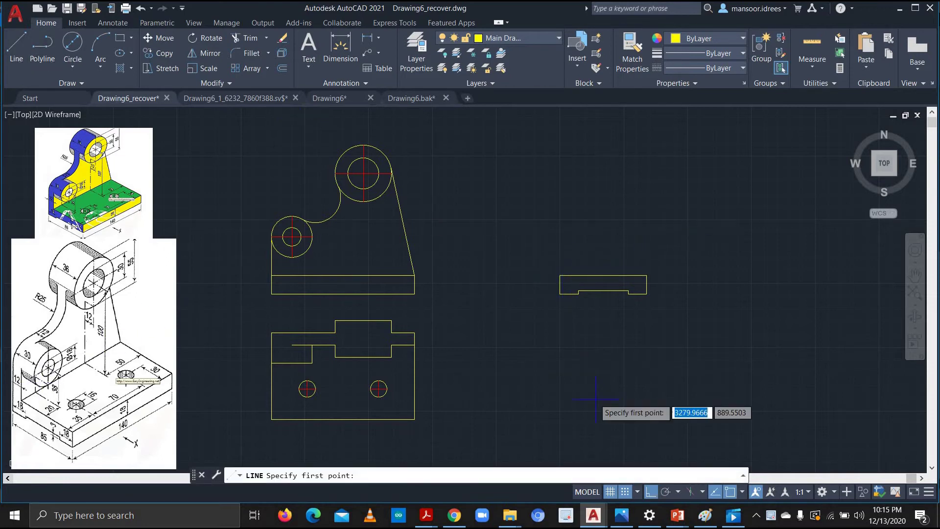
click(563, 275)
text(12)
key(Return)
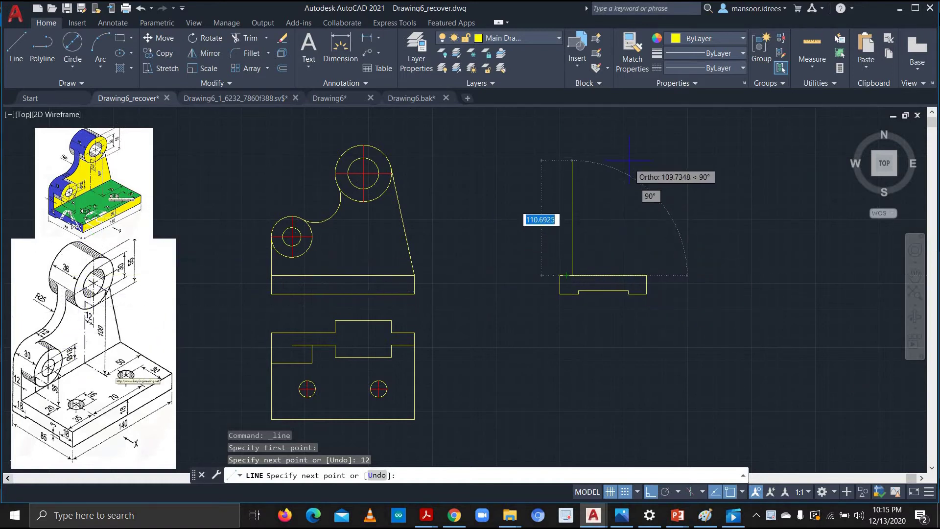
text(100)
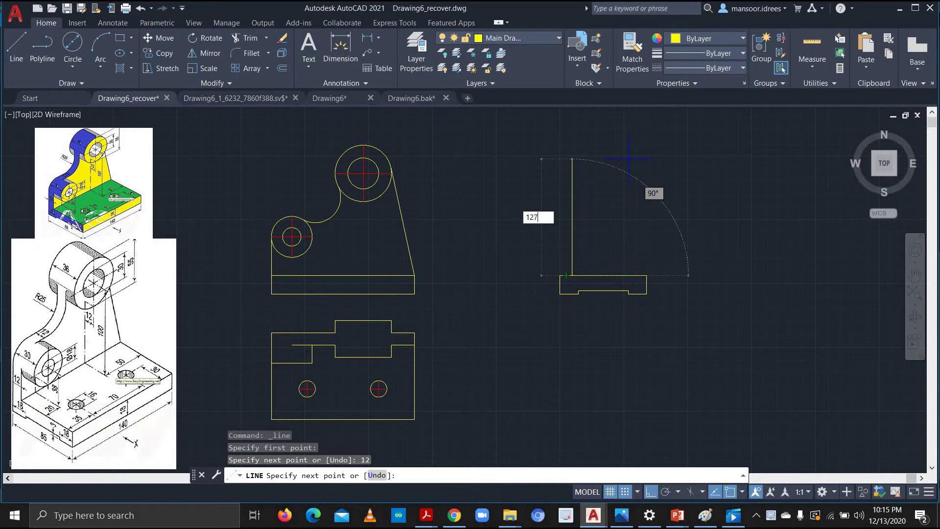
key(Return)
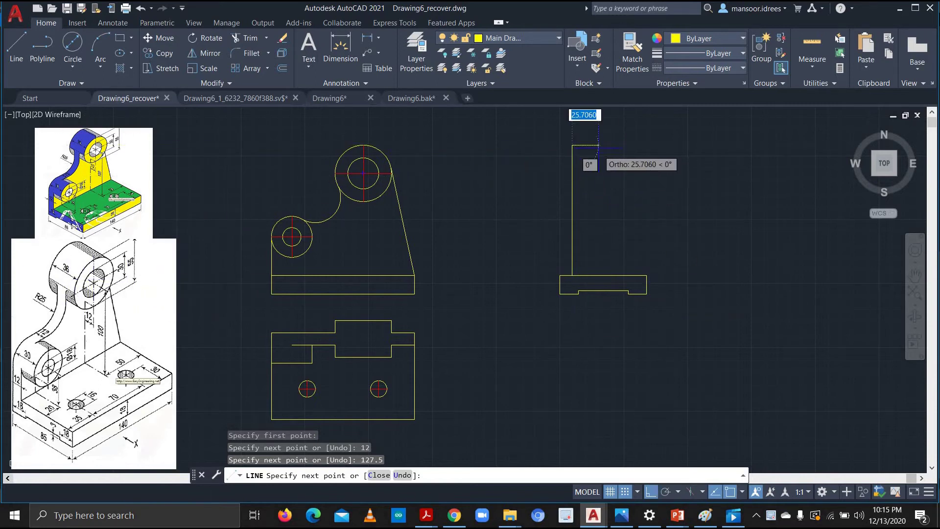
Continue the line from the web's upper end 12 mm right and 36 mm back left for the large boss's top edge
text(1)
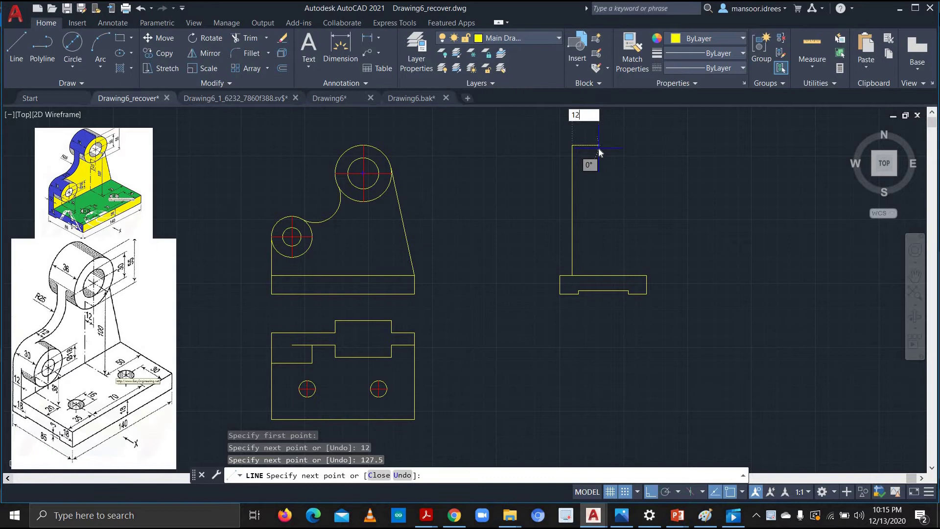
text(2)
key(Return)
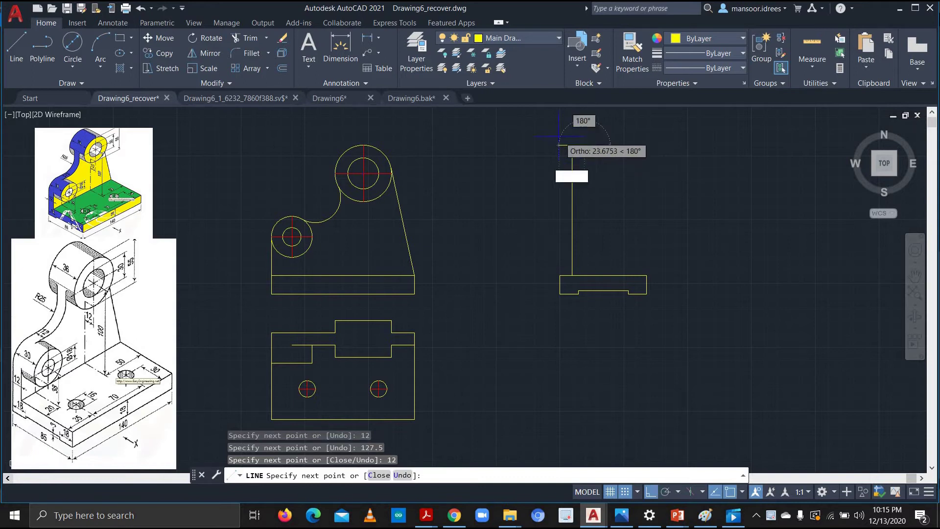
text(3)
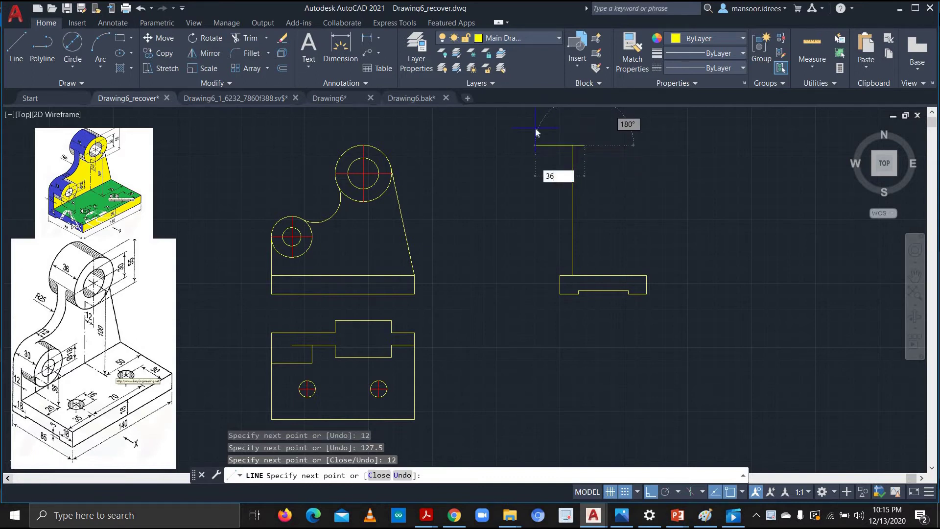
text(6)
key(Return)
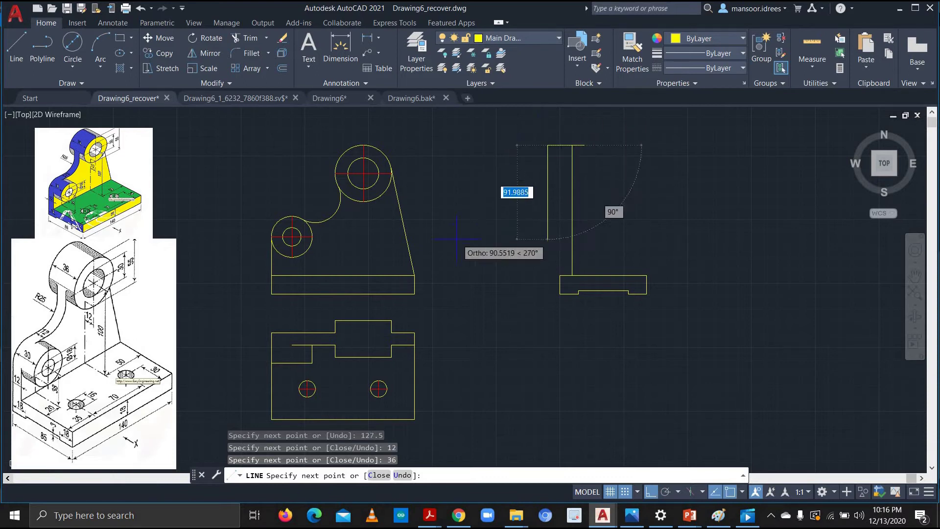
text(27.)
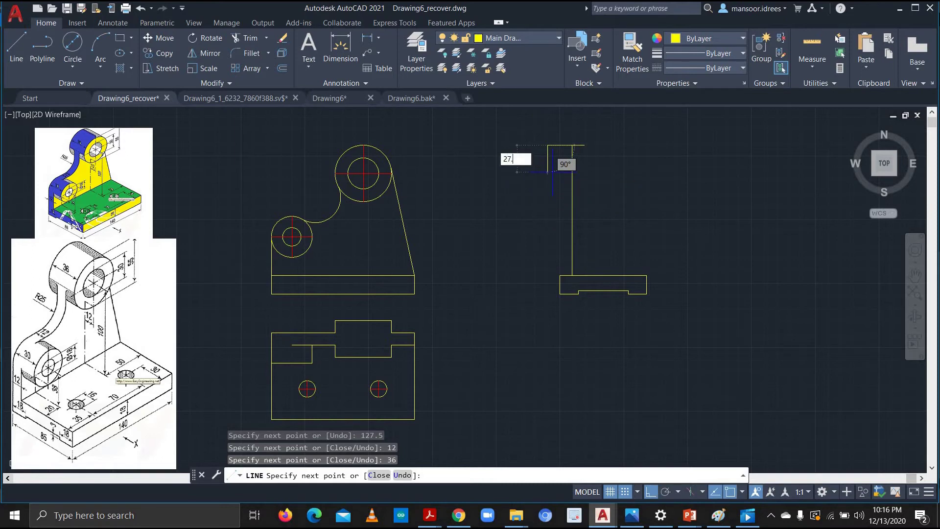
text(5)
key(Return)
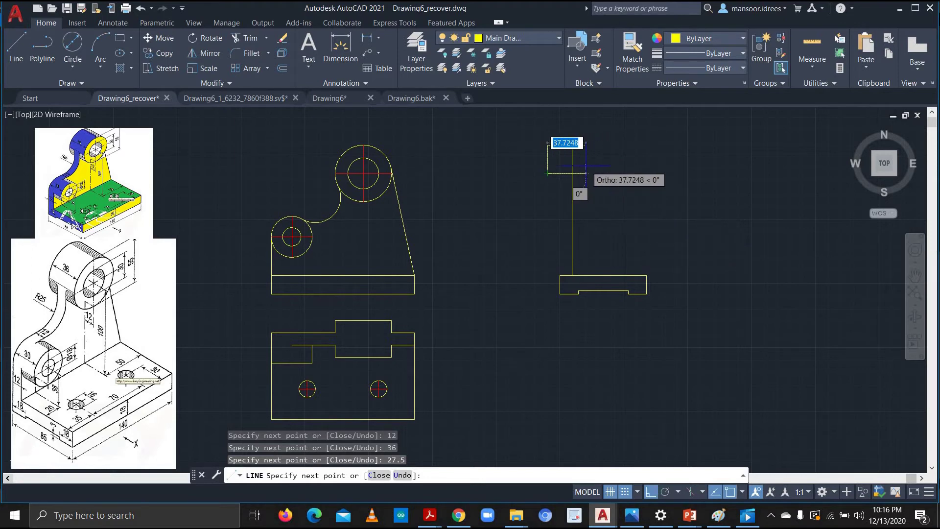
text(36)
key(Return)
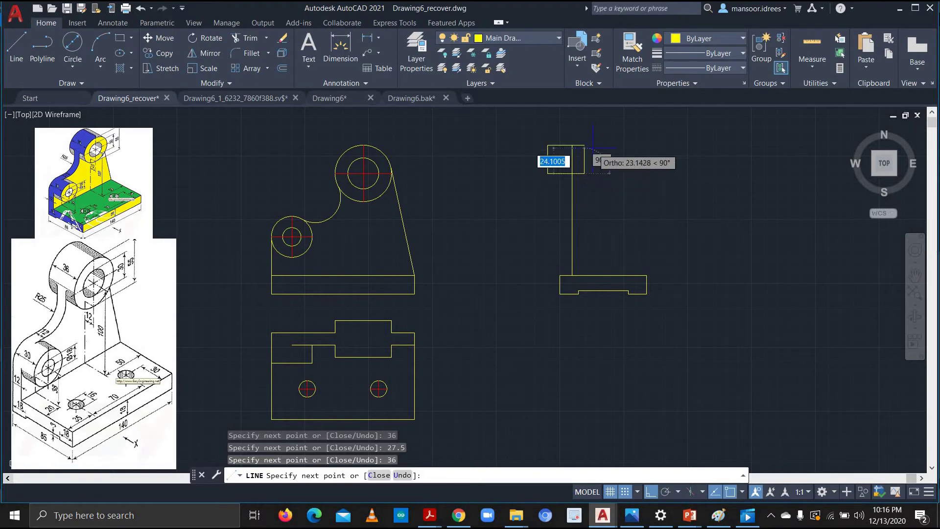
text(27.5)
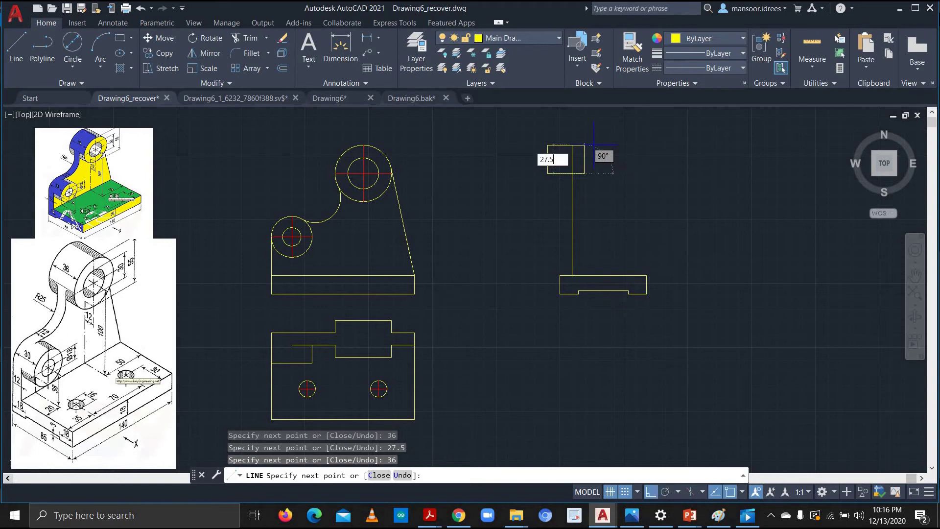
key(Return)
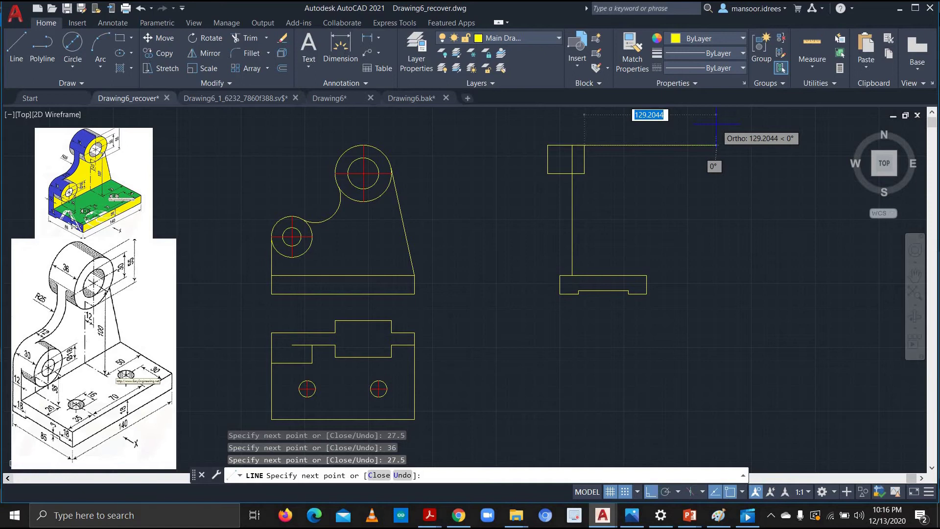
key(ctrl+z)
key(ctrl+z)
key(ctrl+z)
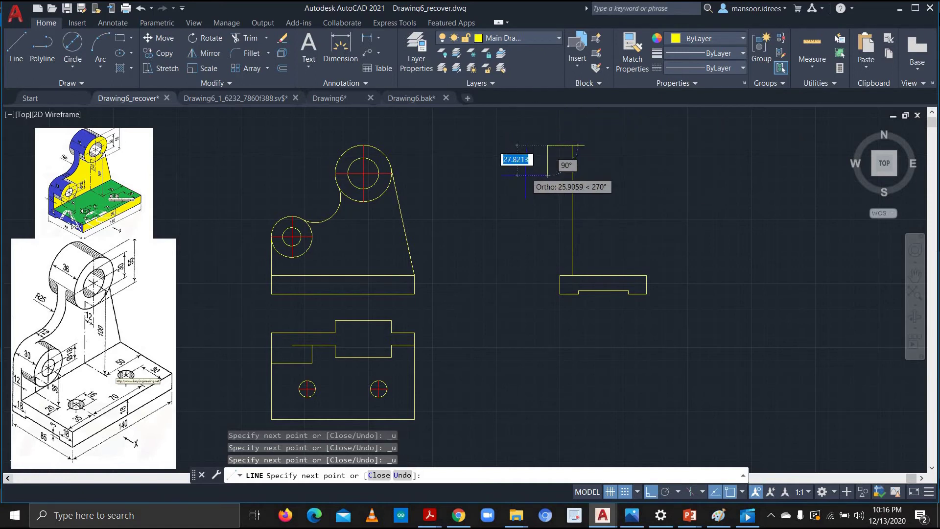
Complete the large boss's rectangle in the side view with segments 55 mm down, 36 mm right and 55 mm up
text(55)
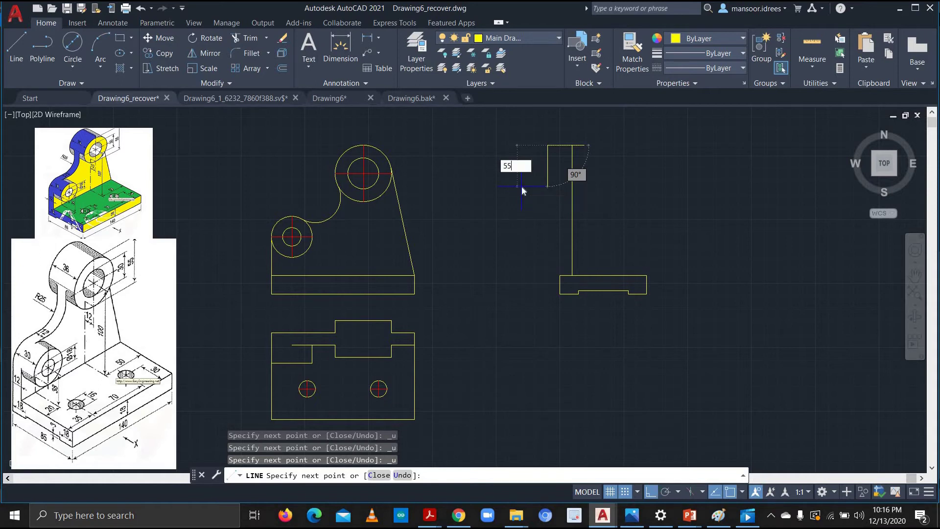
key(Return)
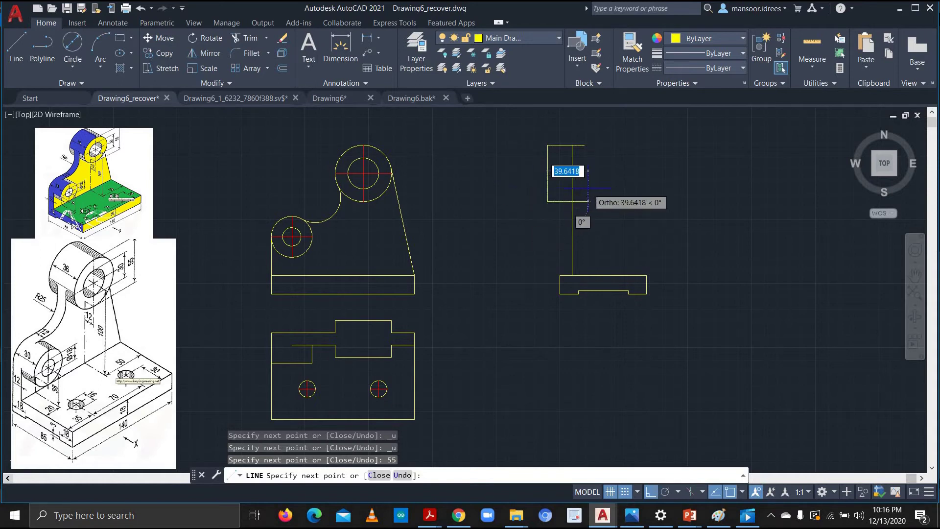
text(36)
key(Return)
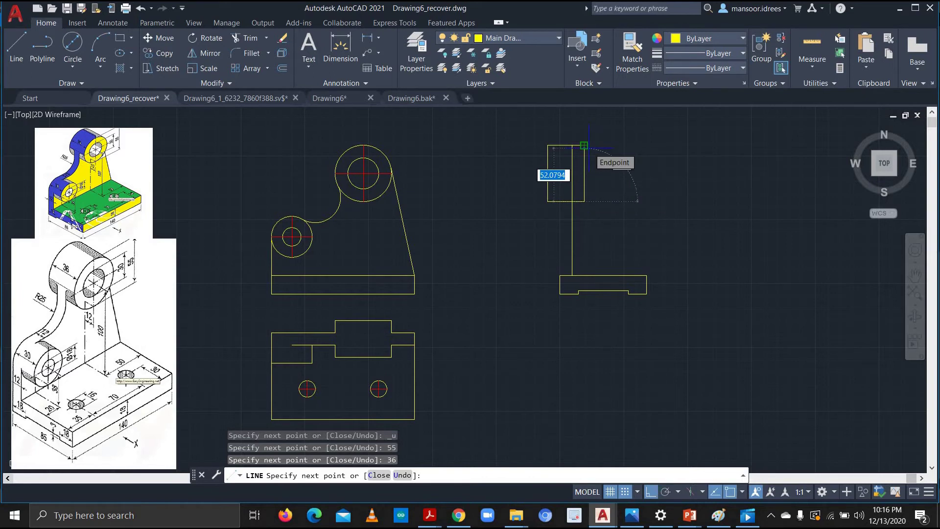
text(55)
key(Return)
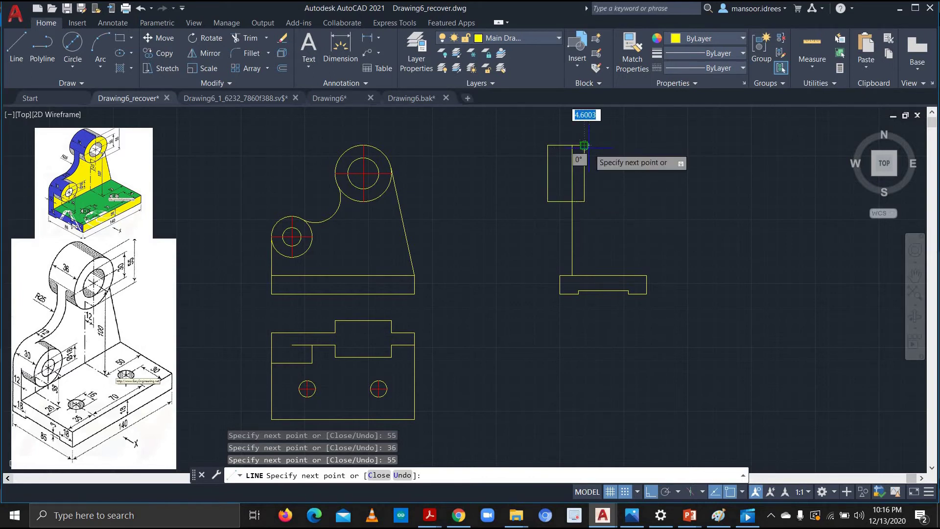
key(Escape)
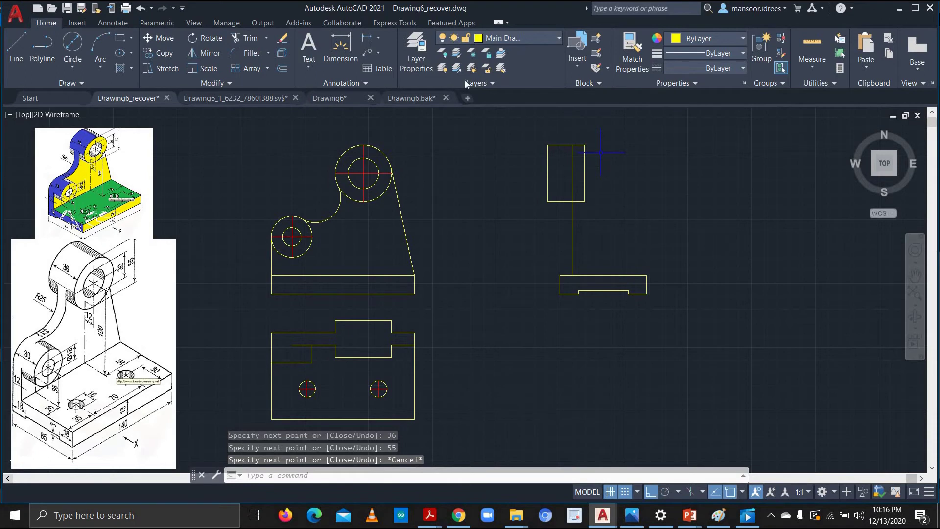
Draw the web's second edge from the existing edge's upper end, 12 mm left and 127.5 mm down to the base
click(16, 46)
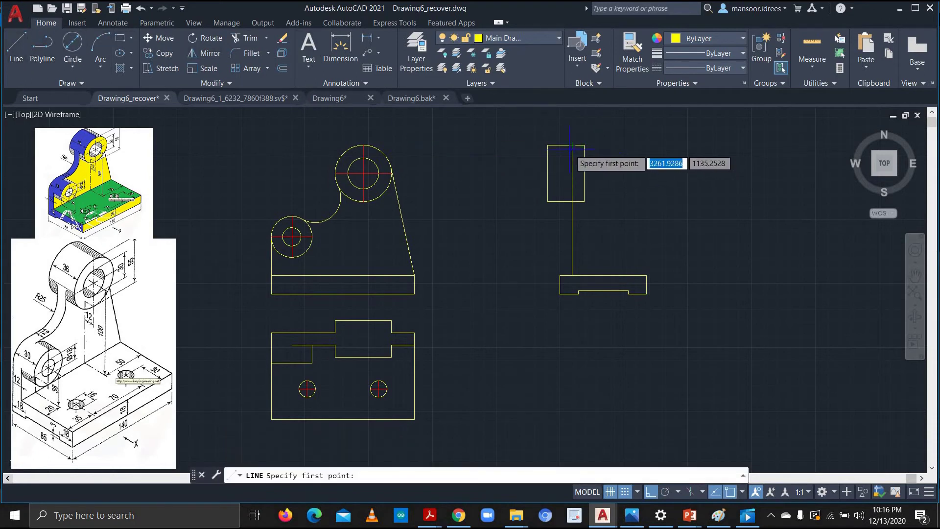
click(566, 145)
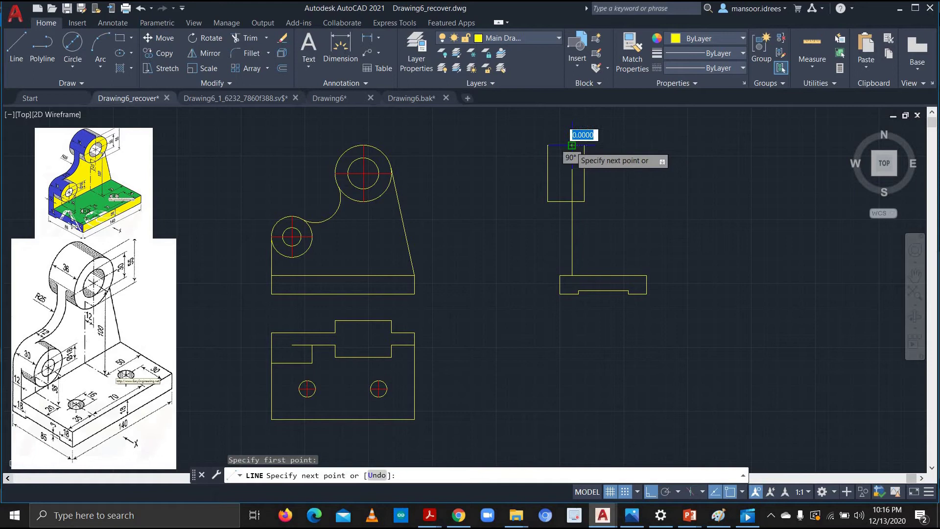
text(12)
key(Return)
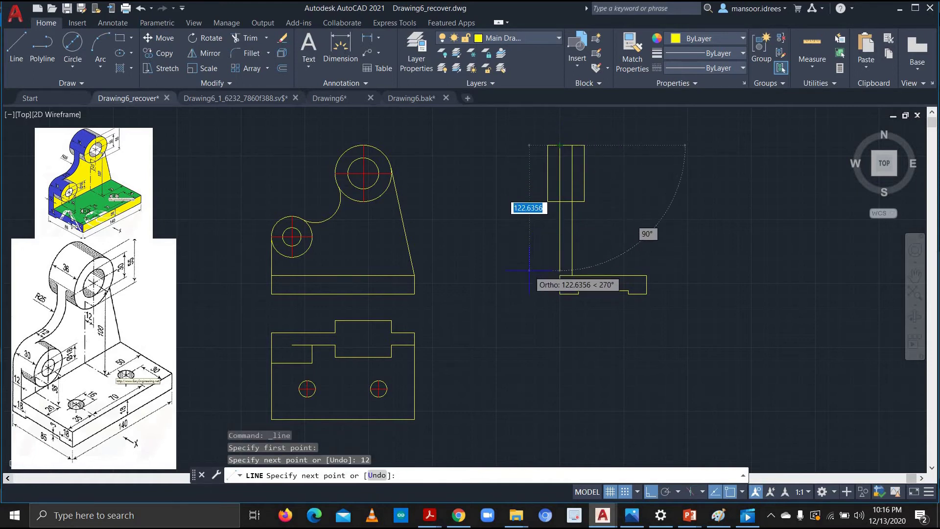
text(127.5)
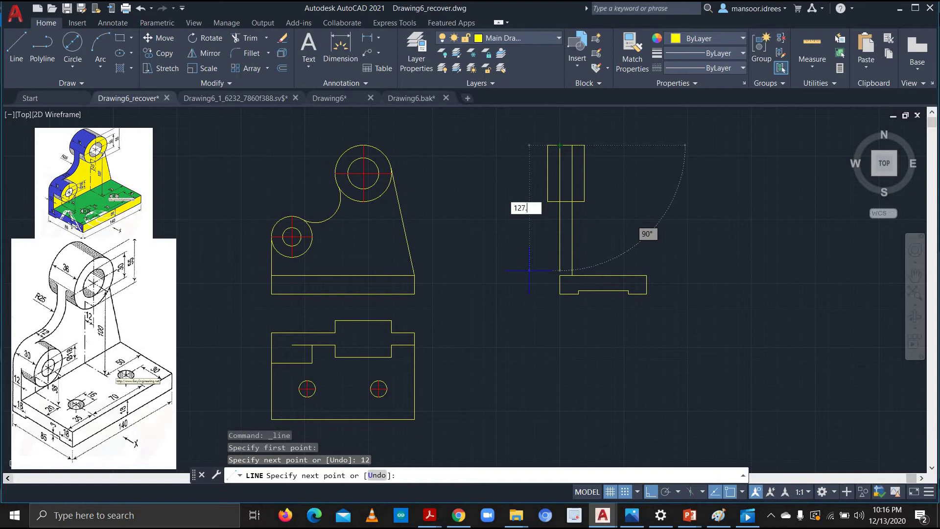
key(Return)
key(Escape)
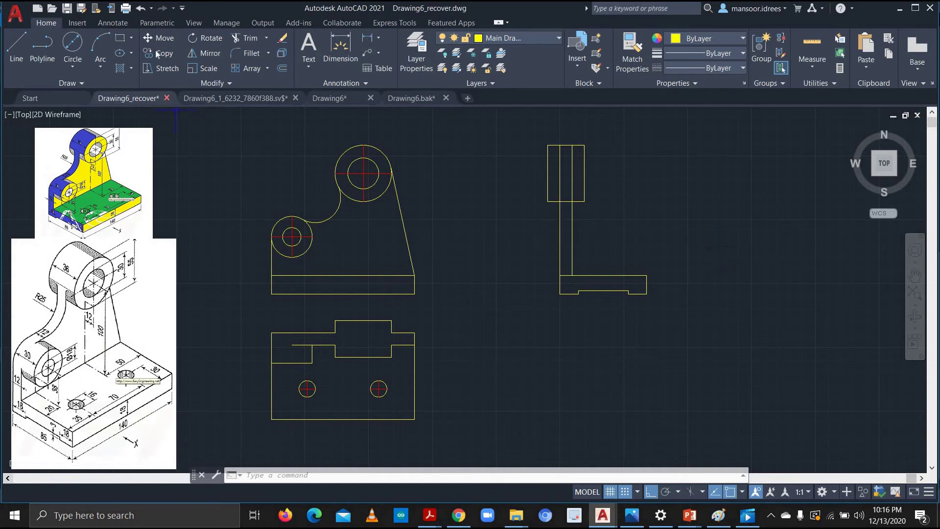
Draw a line from the side-view web's right foot on the base with segments 38 mm up, 20 mm up and 12 mm left
click(22, 47)
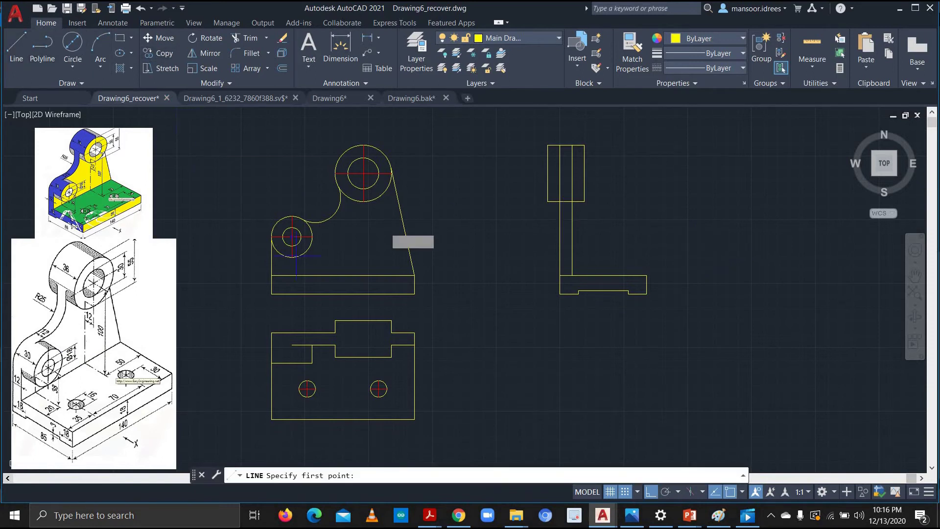
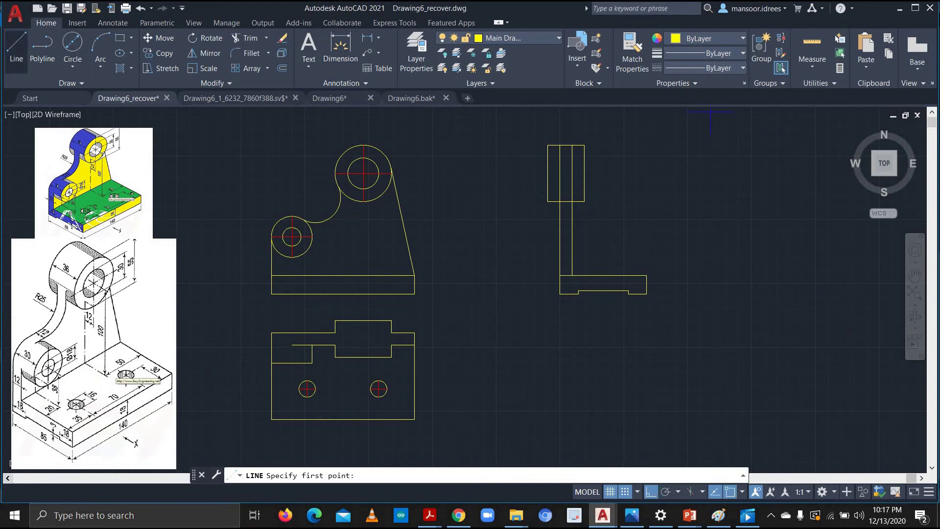
click(572, 275)
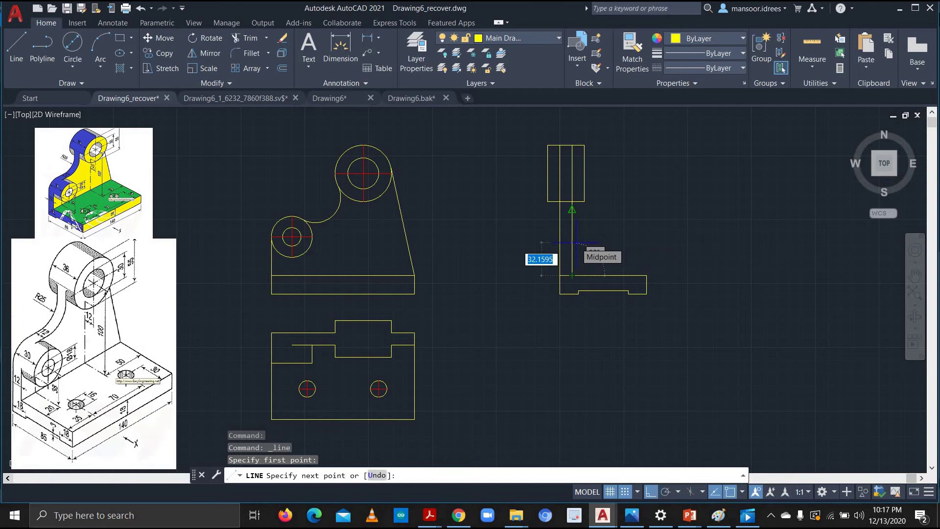
text(38)
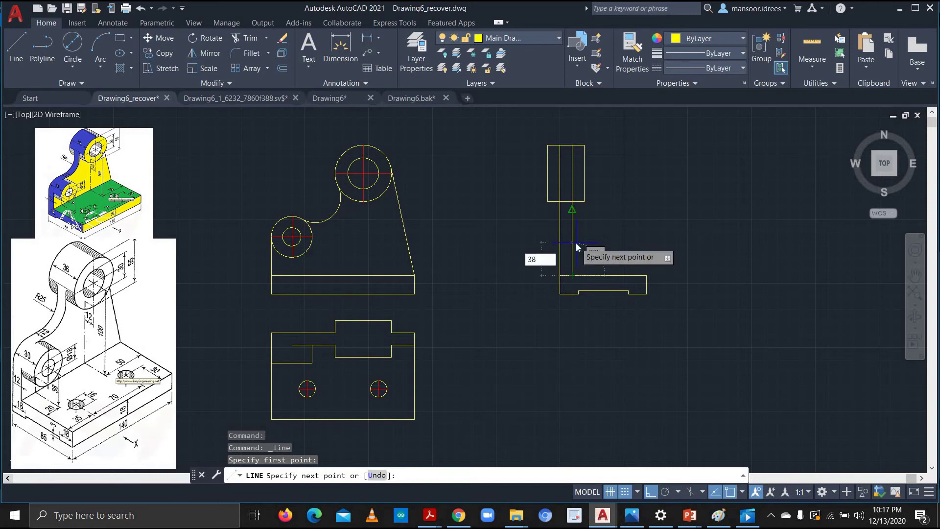
key(Return)
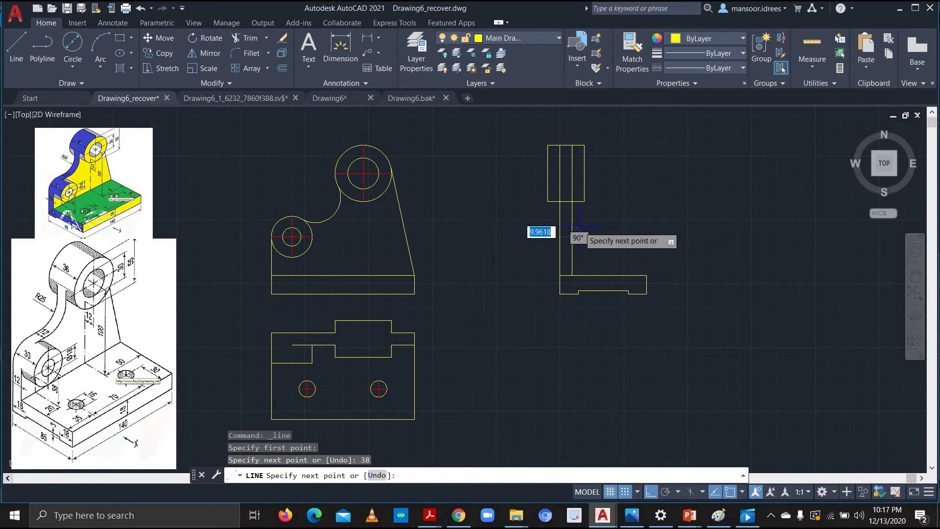
key(Return)
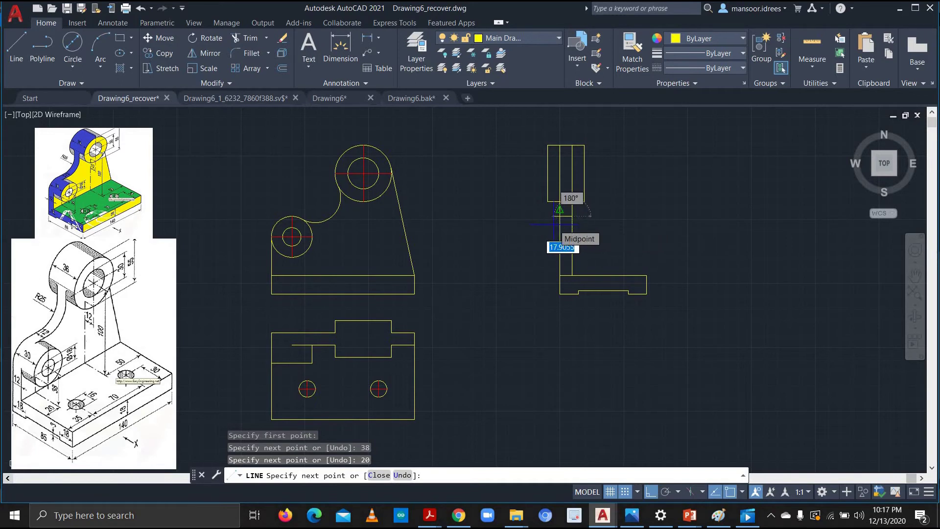
text(12)
key(Return)
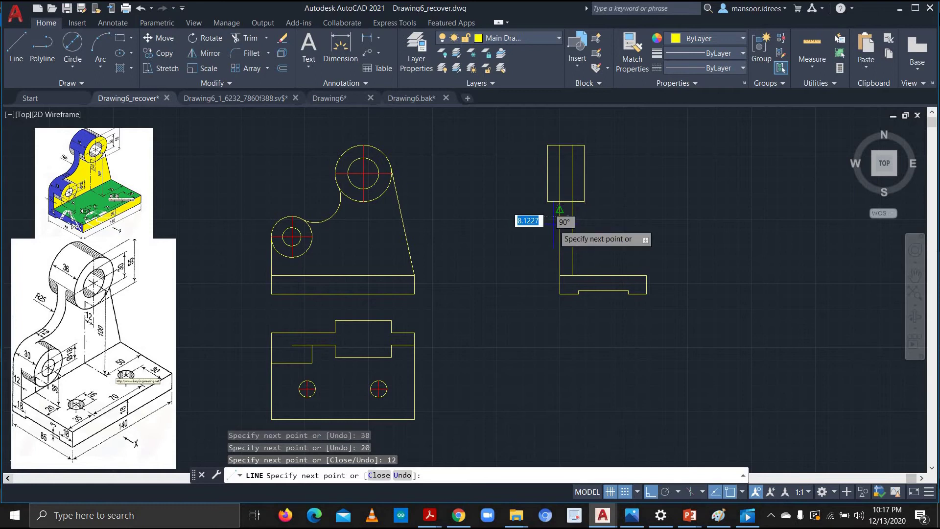
Continue the line 30 mm right, 40 mm down and 30 mm left to outline the small boss in the side view
text(30)
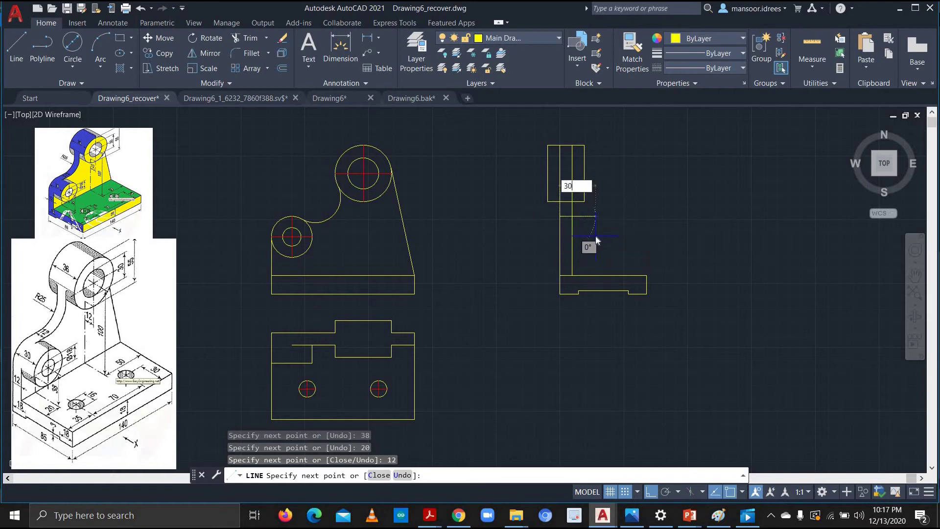
key(Return)
text(40)
key(Return)
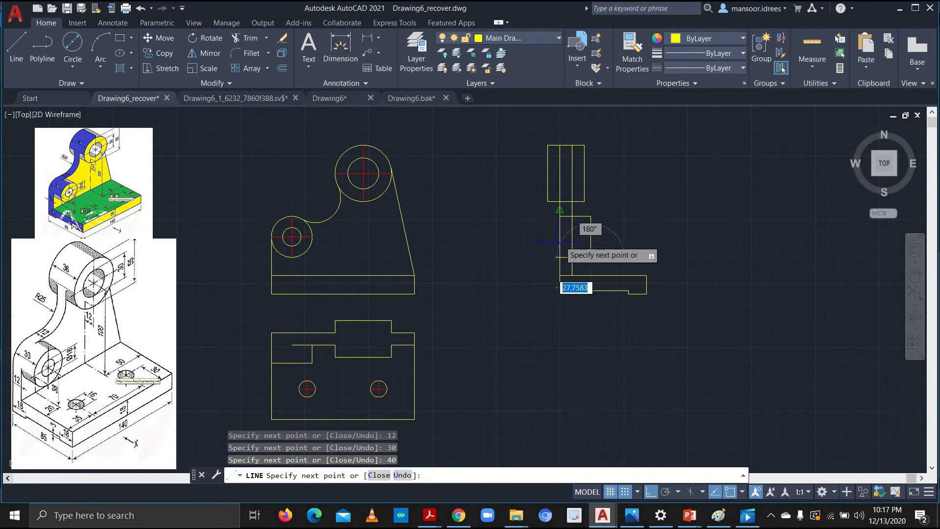
text(30)
key(Return)
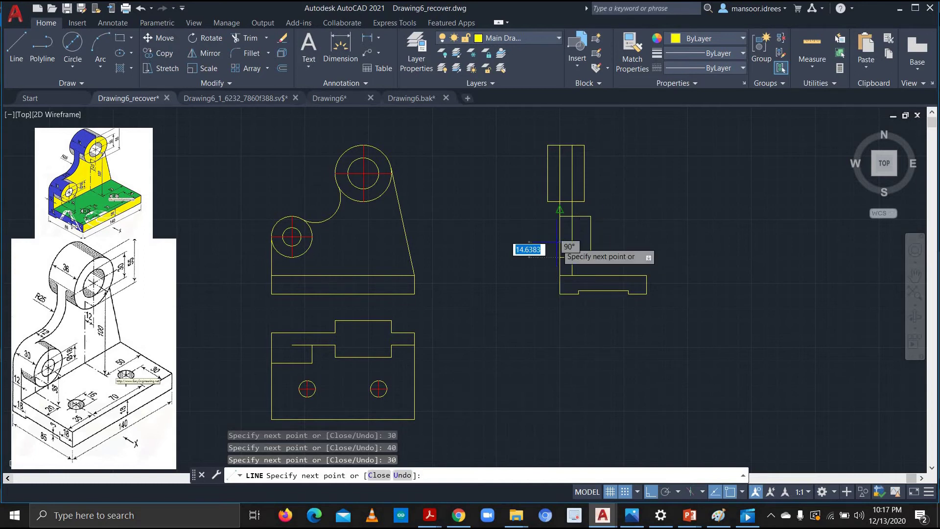
key(Escape)
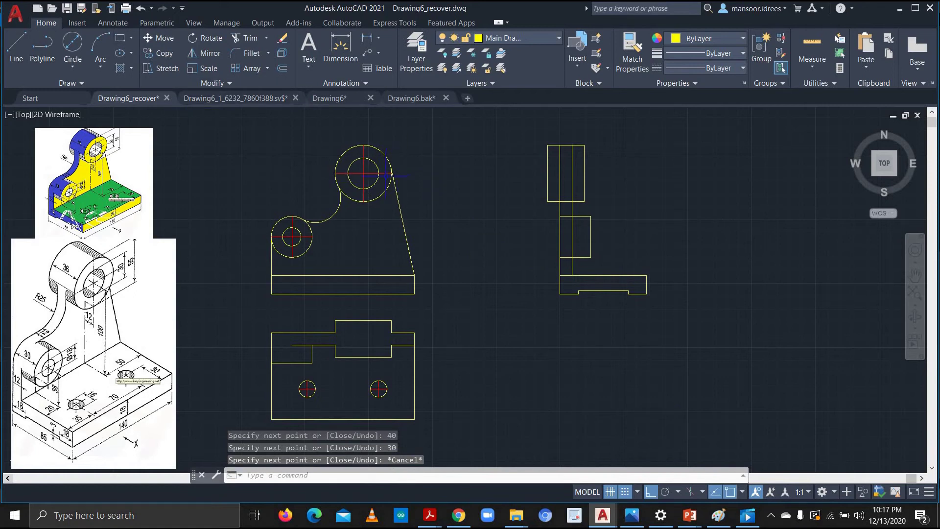
Draw a 12 mm horizontal line across the side-view web, aligned with the front view's large hole centre
key(Return)
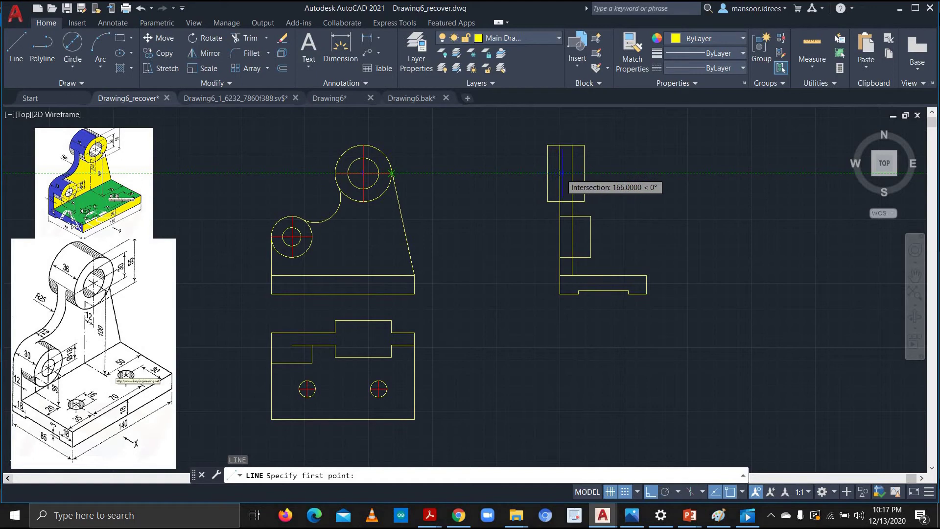
scroll(558, 173, up, 4)
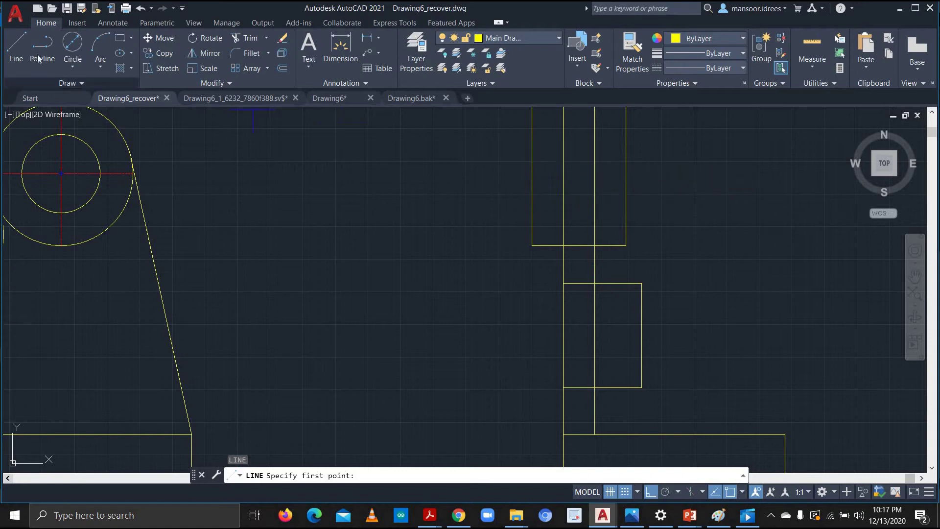
click(17, 49)
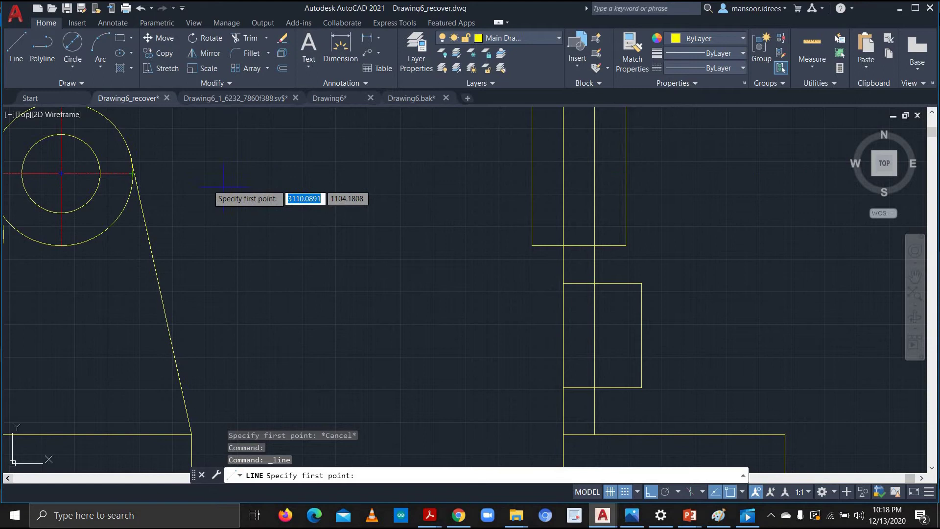
click(563, 175)
text(12)
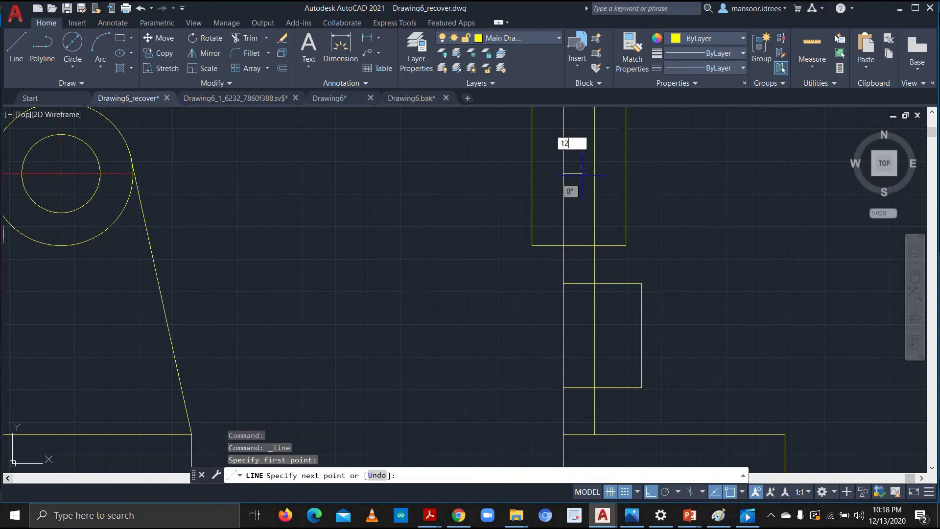
key(Return)
key(Escape)
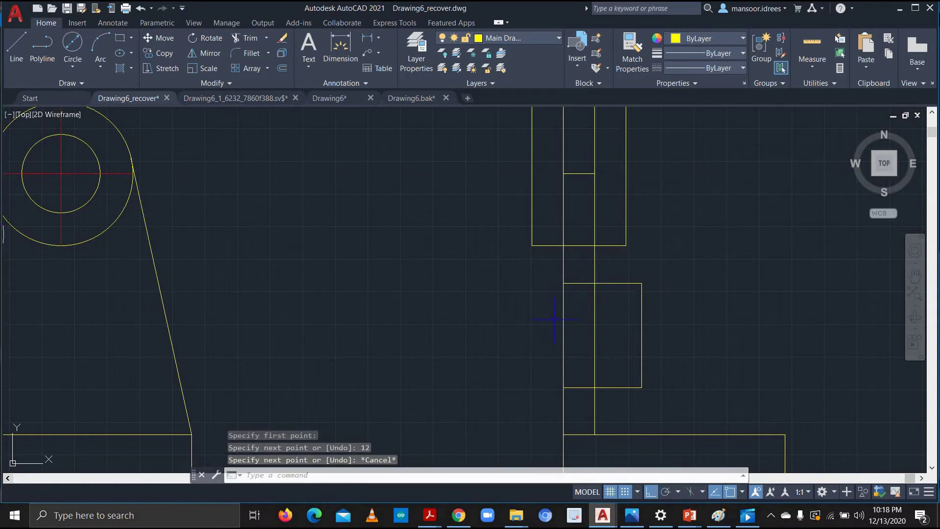
Trim the web's left edge above the 12 mm cross line and its right edge inside the large boss
scroll(554, 319, down, 2)
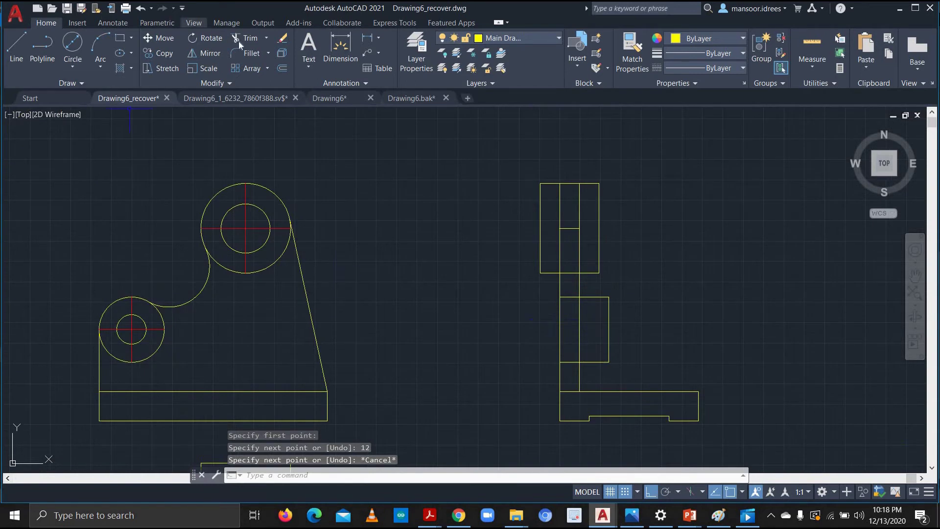
text(tr)
key(Return)
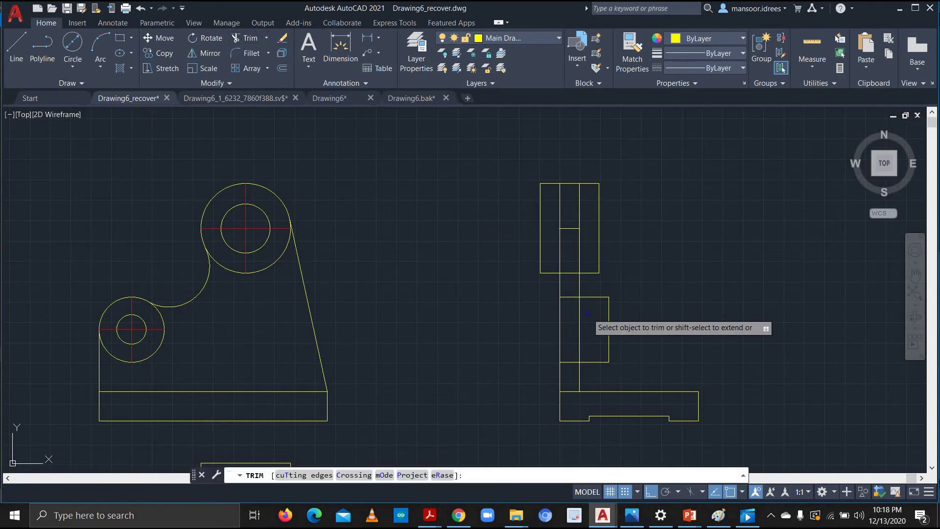
click(560, 205)
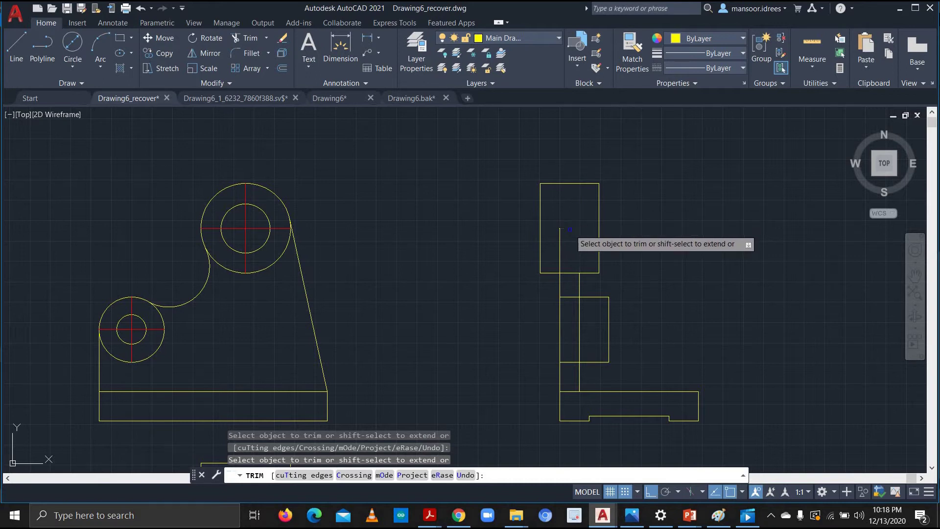
Try trimming the cross line and the large boss's lower edge between the web edges, and undo back to the left-edge trim
click(569, 229)
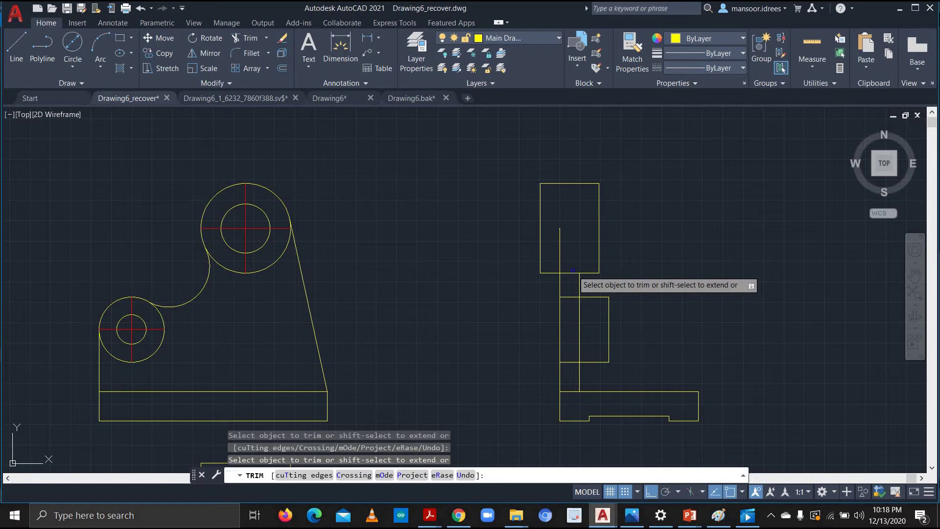
click(568, 272)
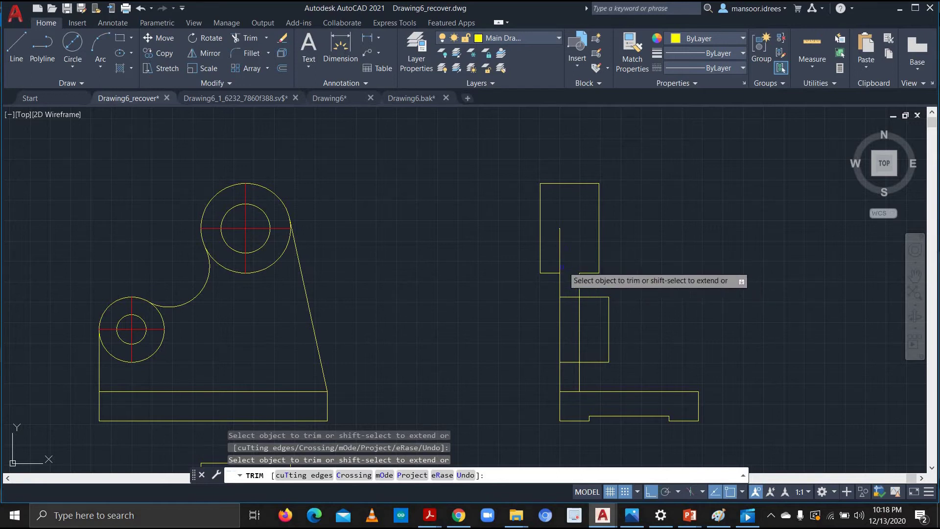
key(ctrl+z)
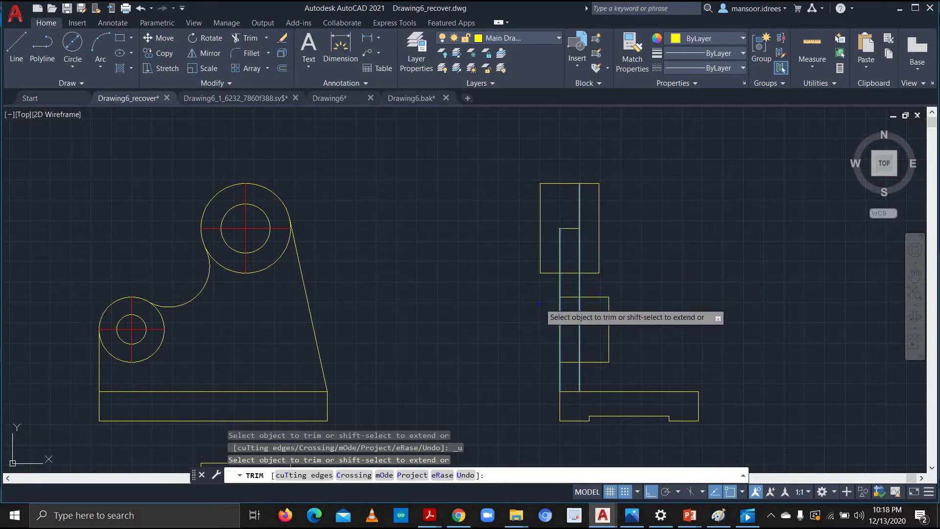
key(Escape)
key(Escape)
key(Escape)
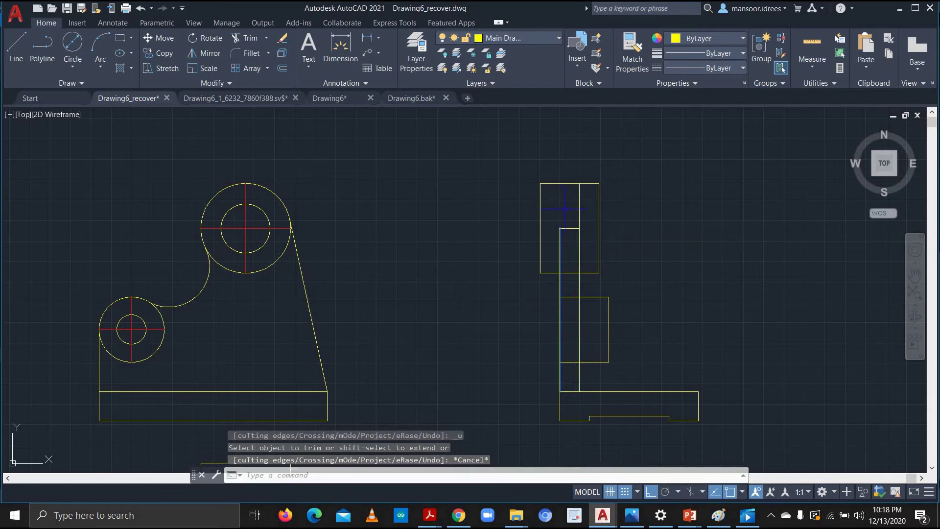
key(Escape)
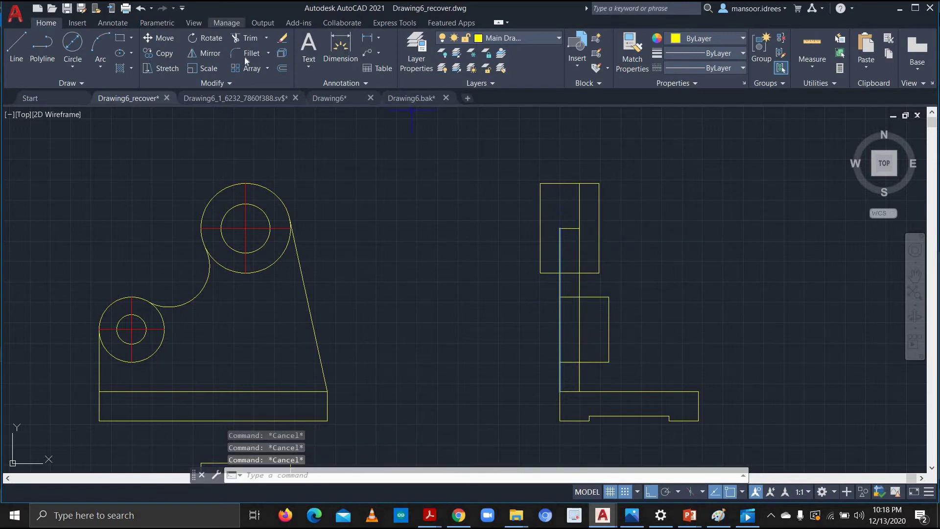
Trim the web's right edge inside the large boss and the small boss's upper half, plus the large boss's lower edge across the web
click(248, 39)
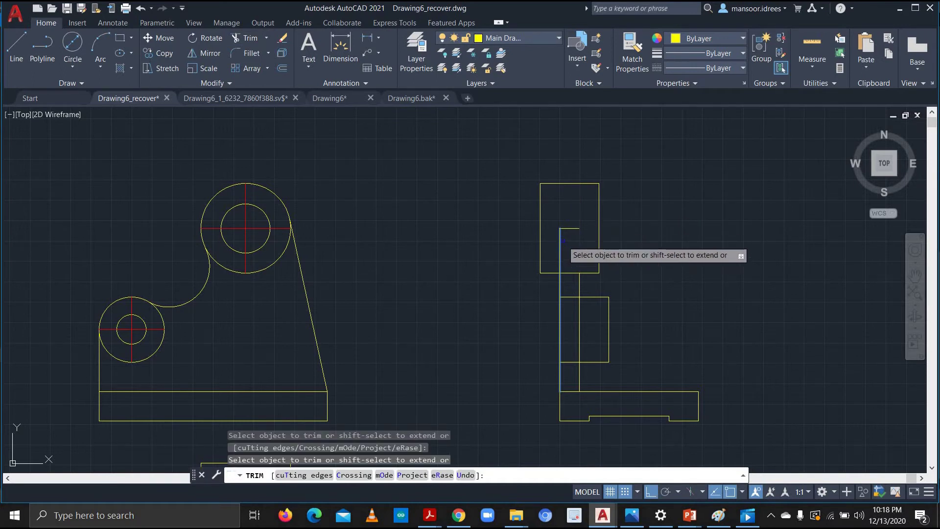
key(Escape)
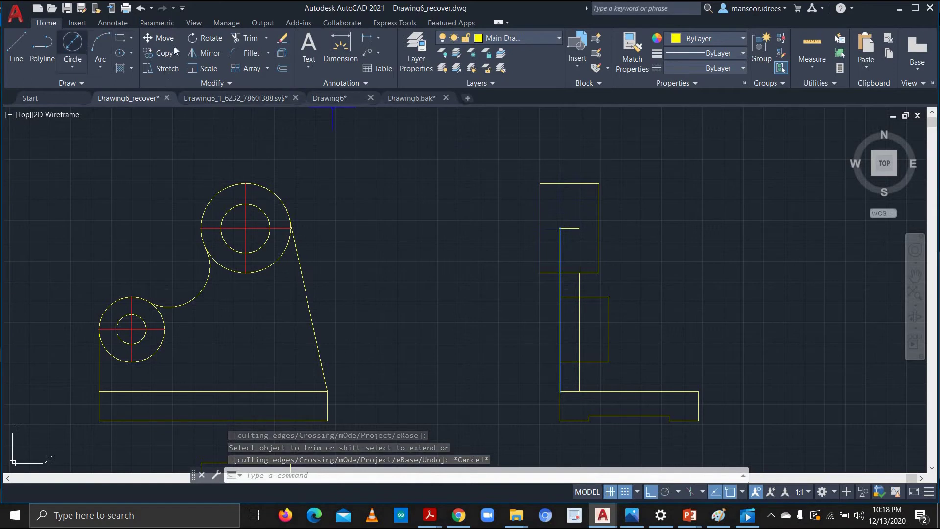
click(250, 40)
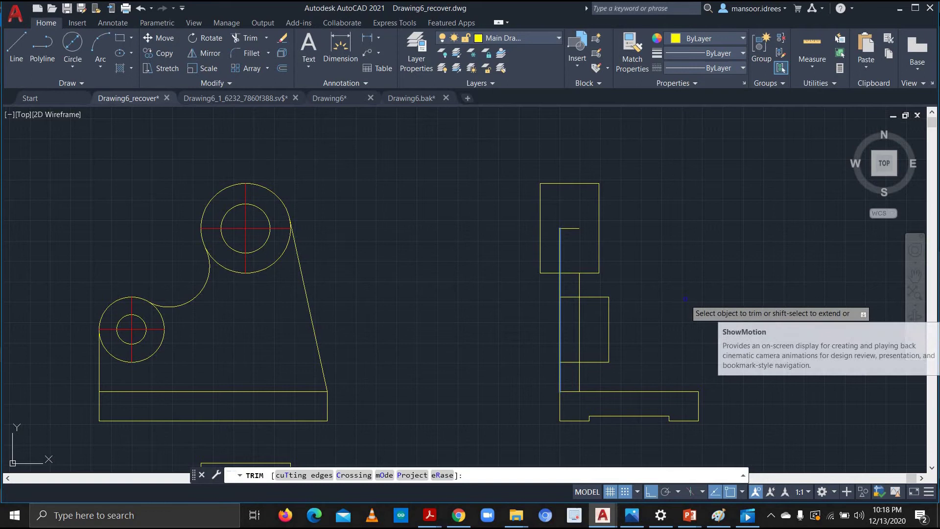
click(577, 272)
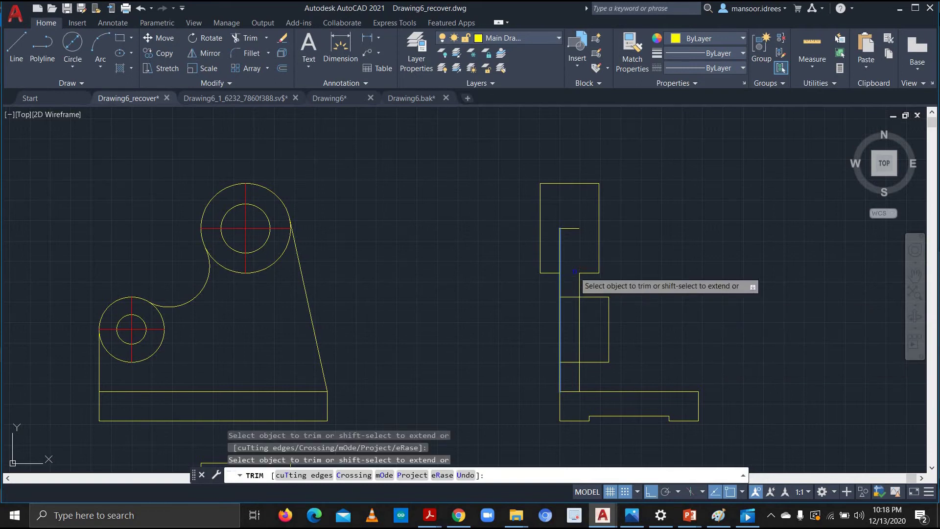
click(579, 317)
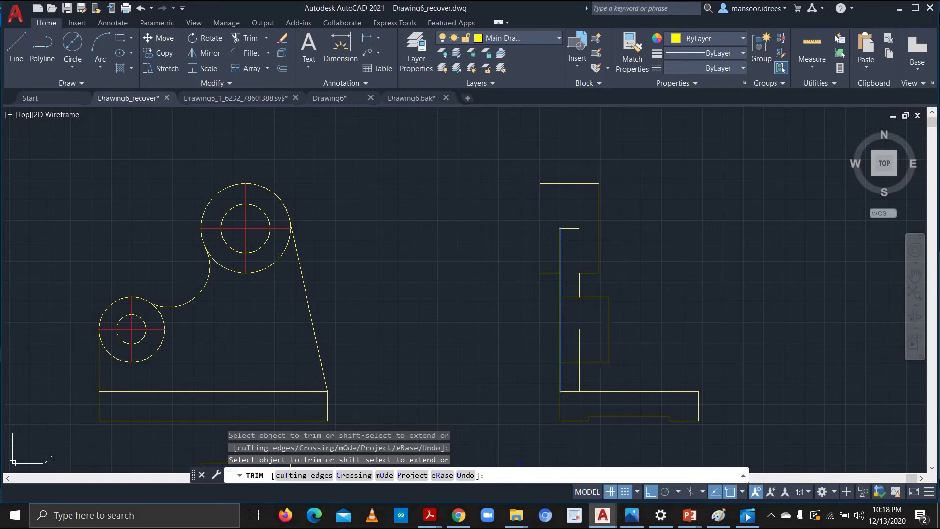
key(Escape)
Try drawing a vertical line from the cross line's right end down to the large boss's lower edge, and undo it
text(l)
key(Return)
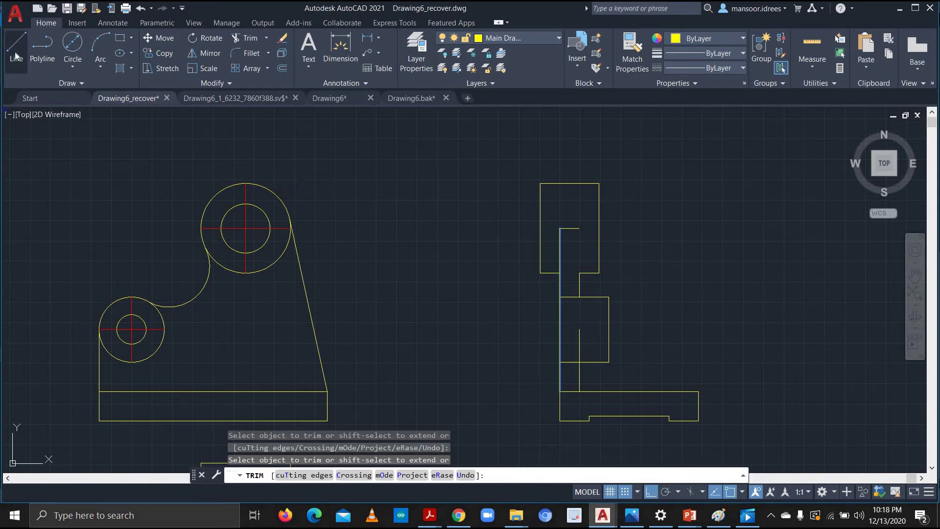
click(578, 228)
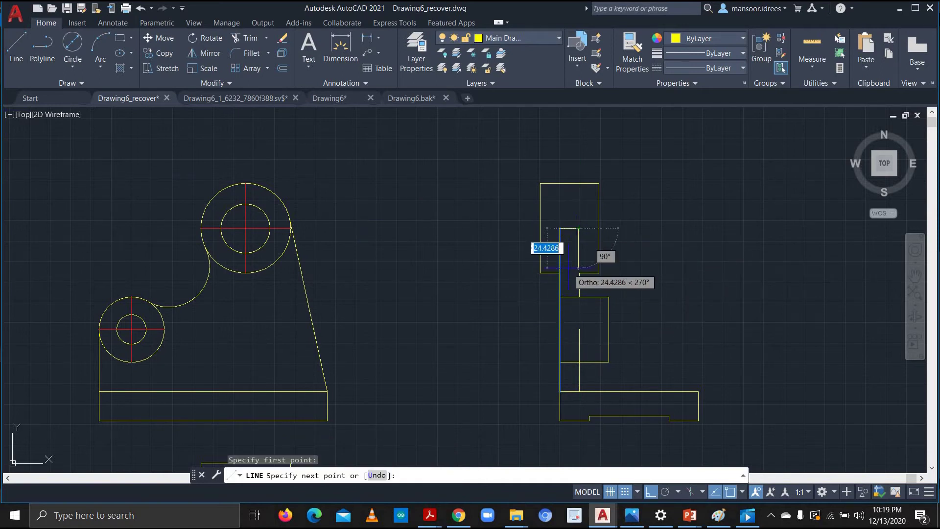
click(567, 273)
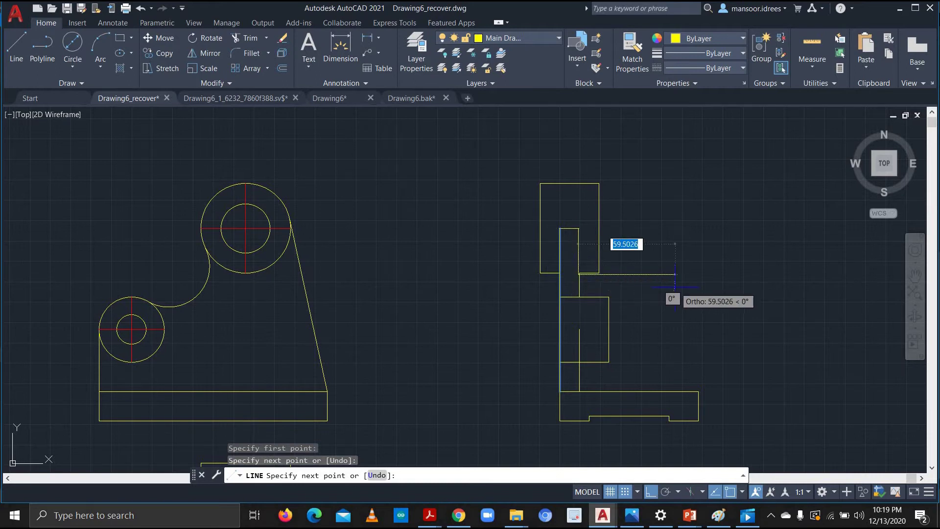
key(ctrl+z)
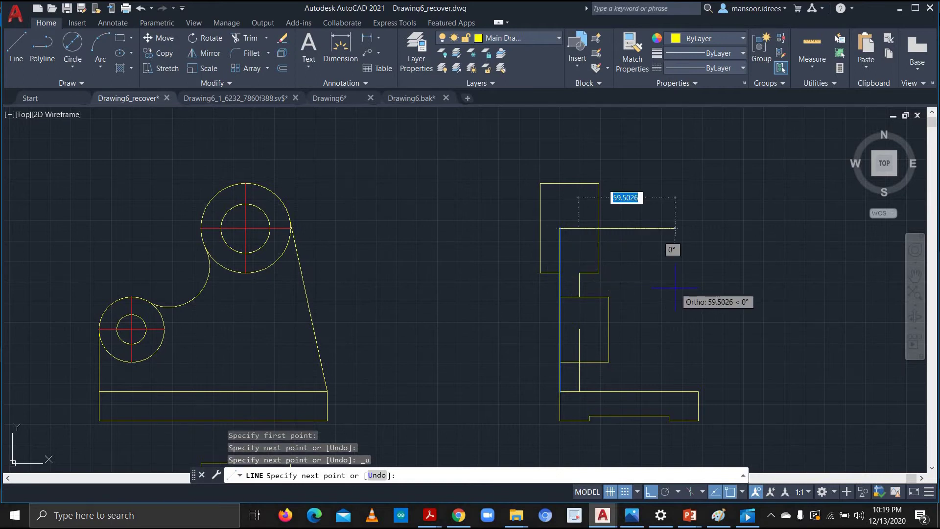
key(Escape)
key(Escape)
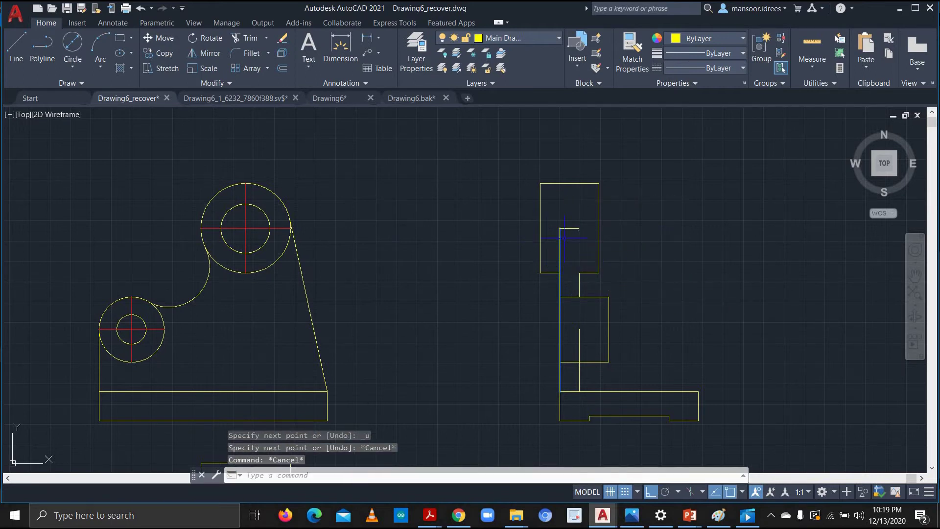
Redraw the side view's cross line 12 mm long from the web's left edge inside the large boss, continuing straight down along the web's right edge
click(569, 228)
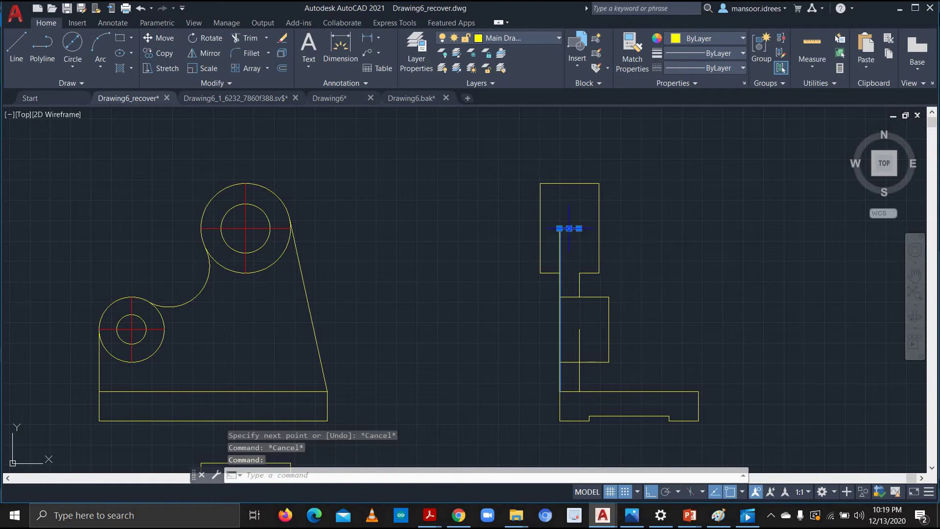
key(Delete)
click(17, 49)
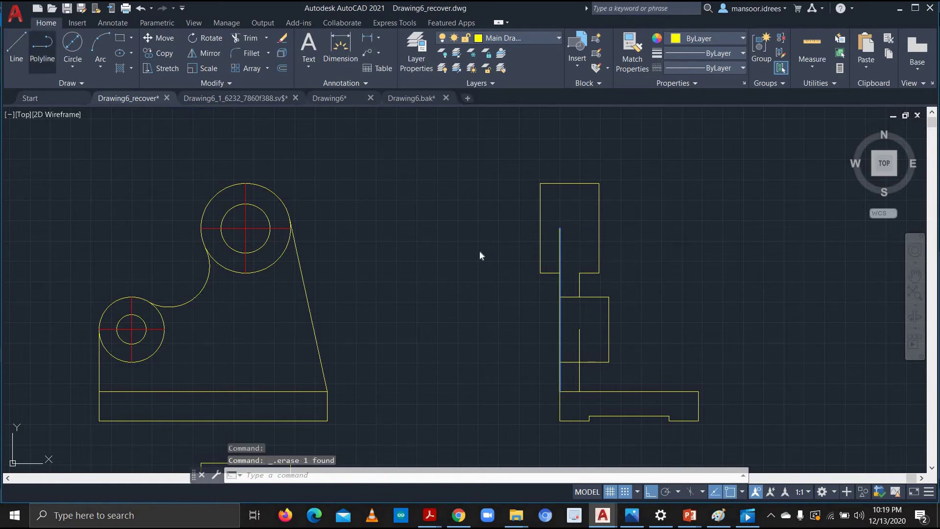
scroll(534, 269, up, 4)
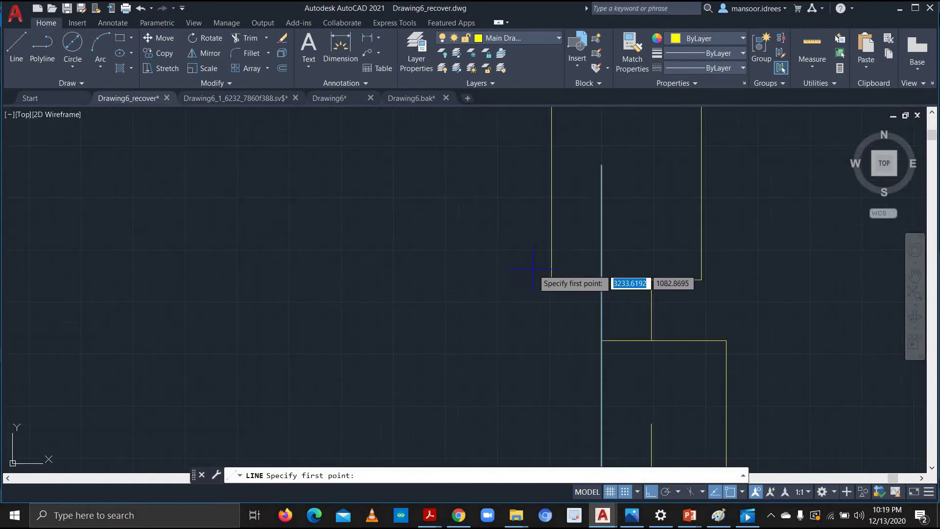
click(601, 165)
text(12)
key(Return)
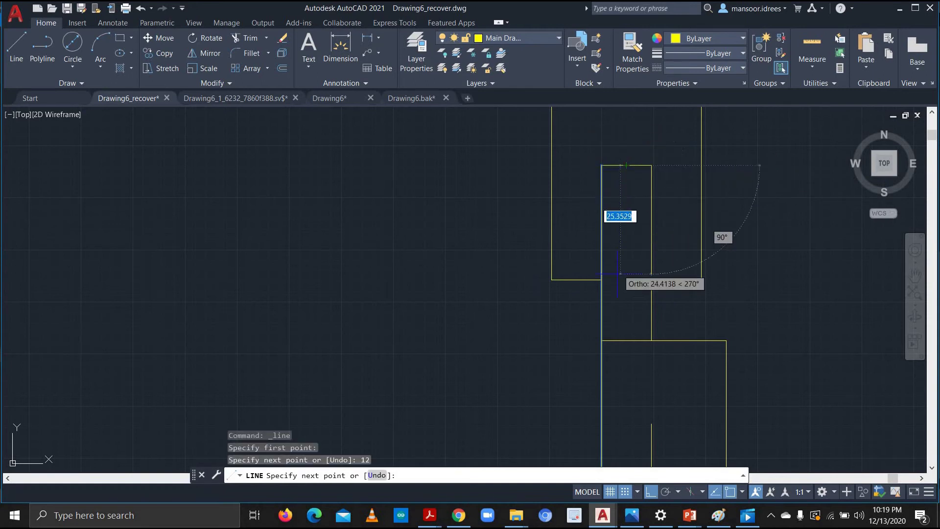
click(610, 309)
key(Escape)
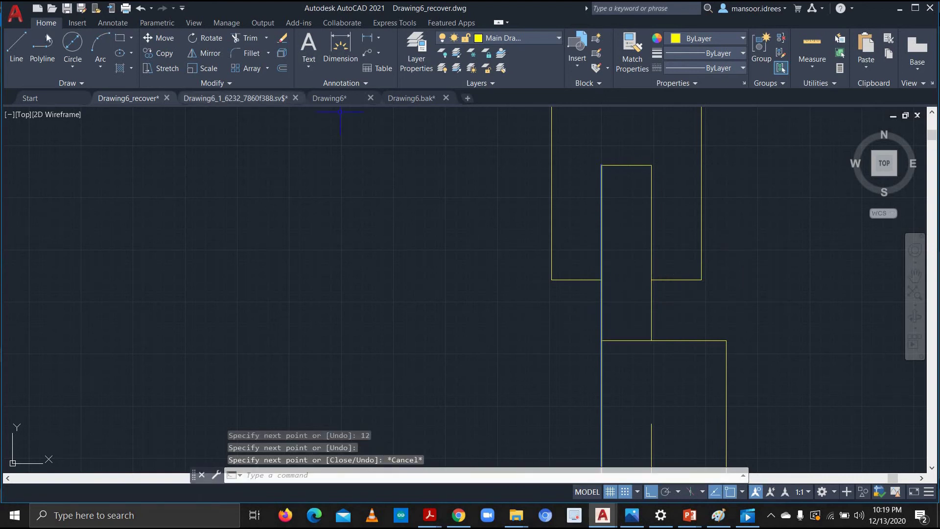
key(Escape)
key(Escape)
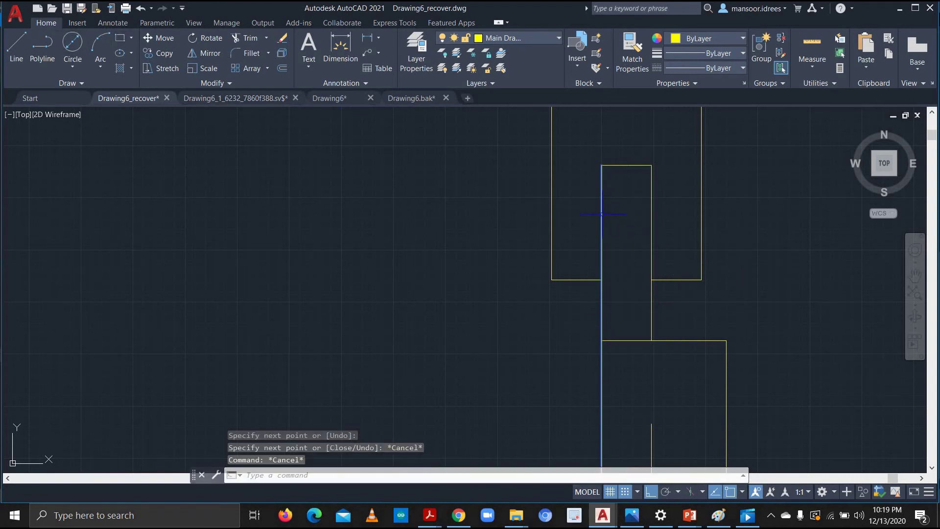
click(602, 214)
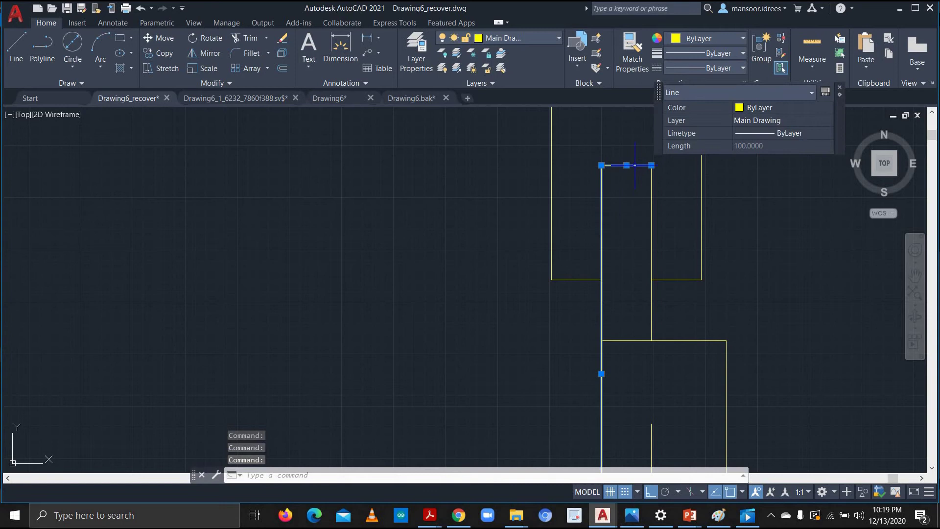
key(Escape)
key(Escape)
Trim the 12 mm cross line inside the large boss and the small boss's lower edge between the web edges in the side view
scroll(469, 265, down, 2)
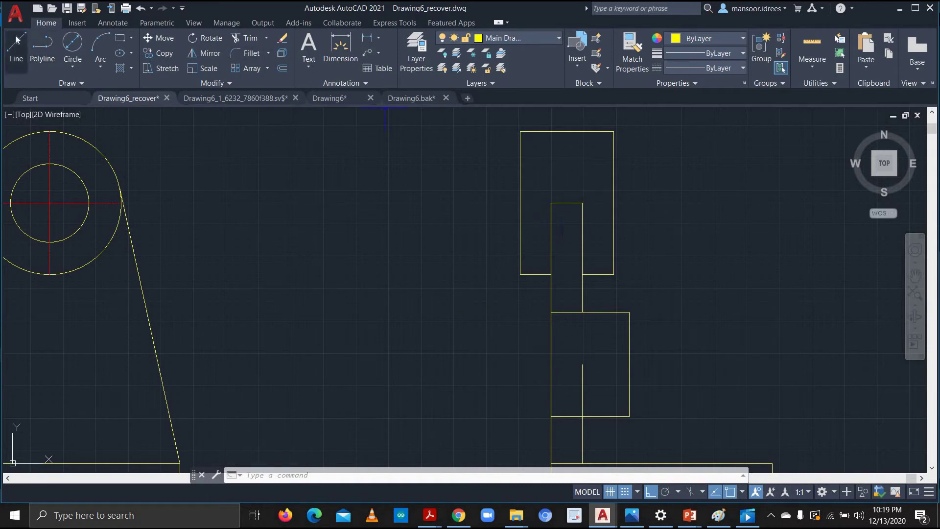
key(Return)
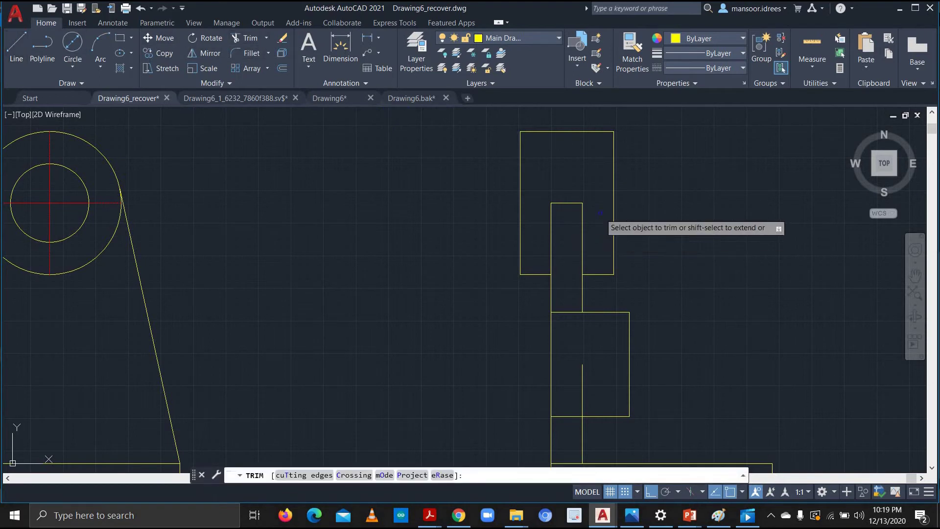
click(569, 202)
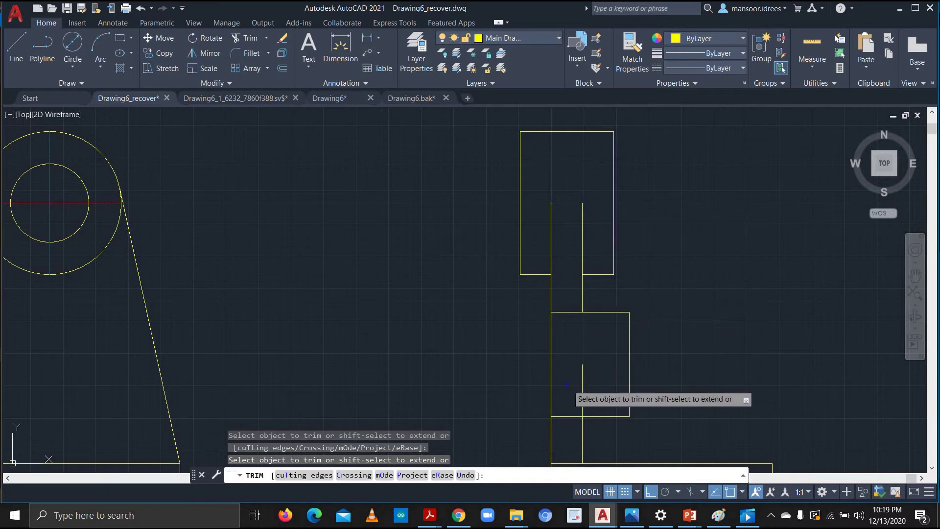
click(563, 416)
scroll(595, 378, down, 1)
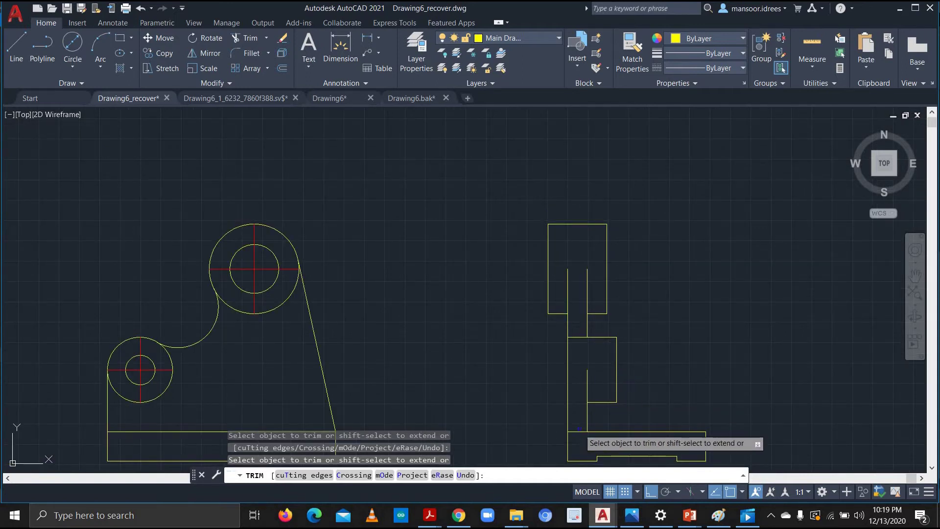
mouse_move(729, 362)
middle_down()
mouse_move(692, 313)
mouse_move(710, 209)
middle_up()
scroll(693, 313, down, 2)
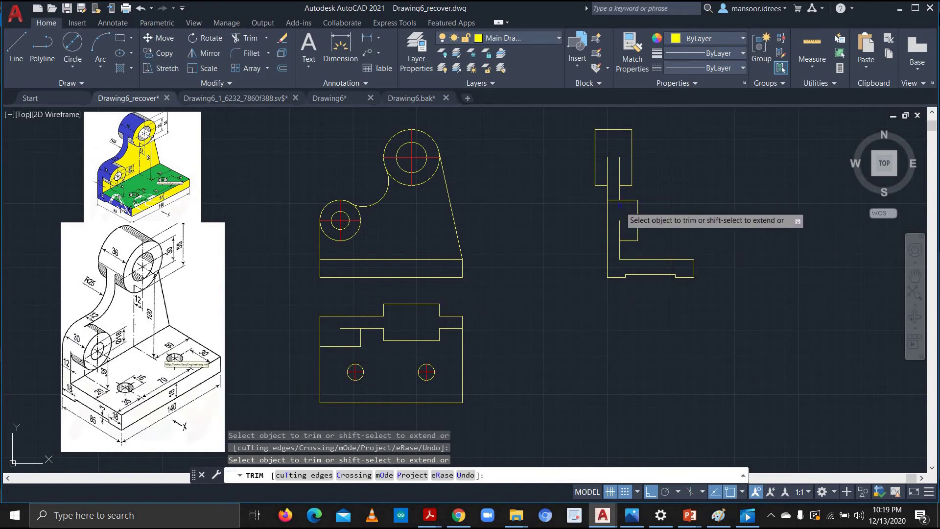
click(613, 183)
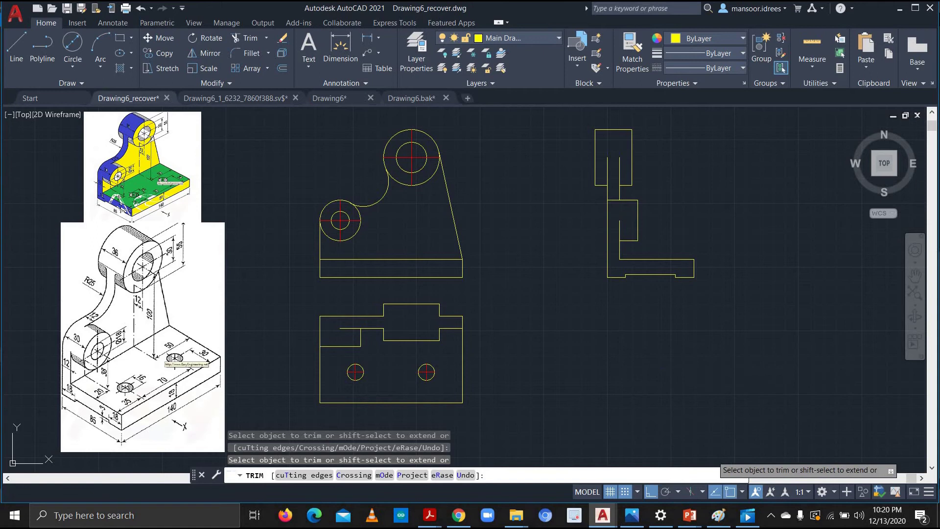
Make the Centerlines layer current
click(559, 38)
click(522, 67)
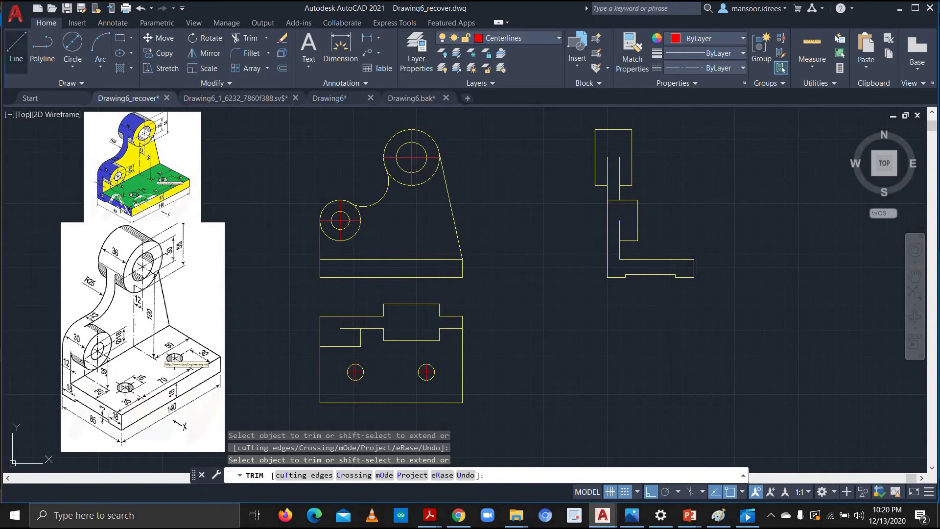
Try drawing a line across the side view's large boss from the level of the large hole's top, and undo it
click(17, 48)
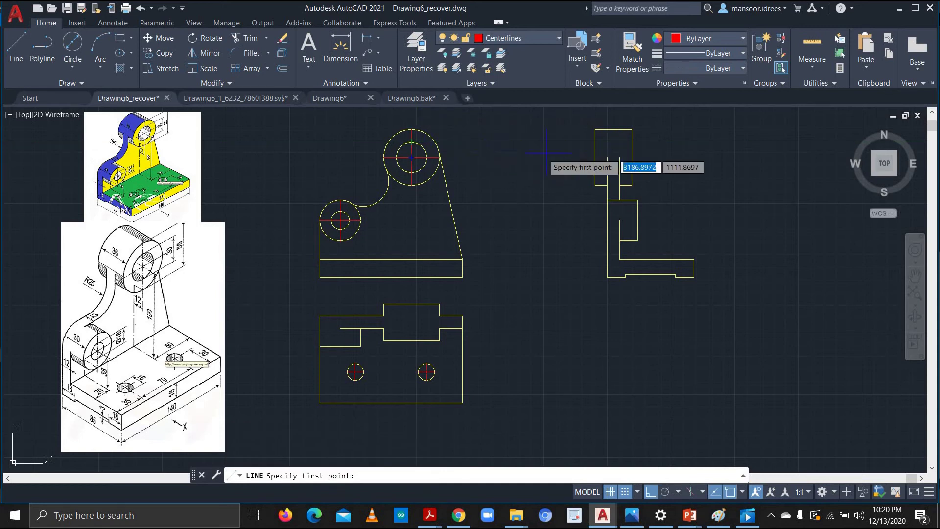
click(595, 141)
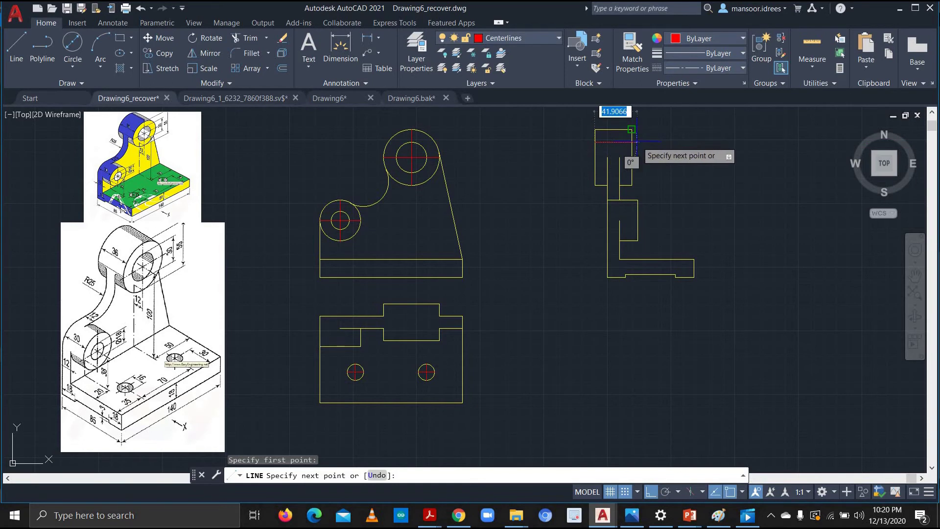
click(633, 133)
key(Escape)
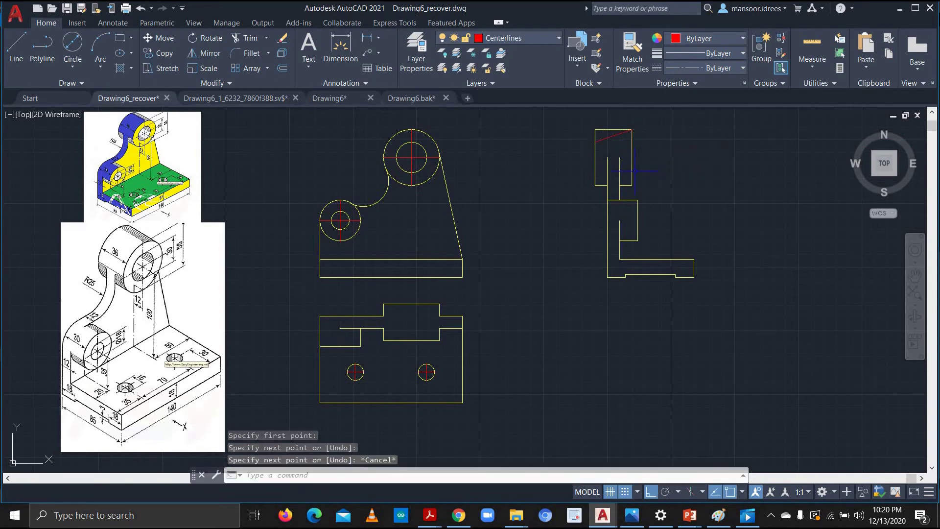
key(ctrl+z)
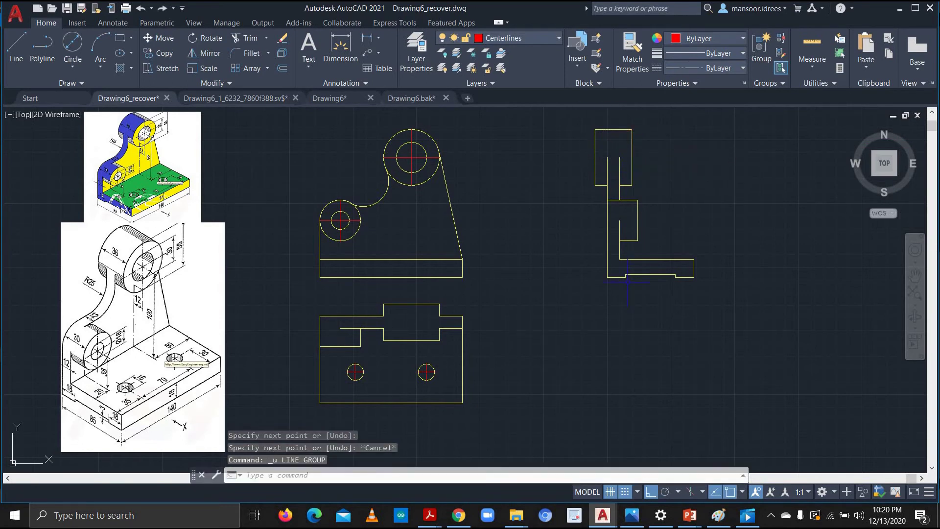
click(654, 491)
click(651, 492)
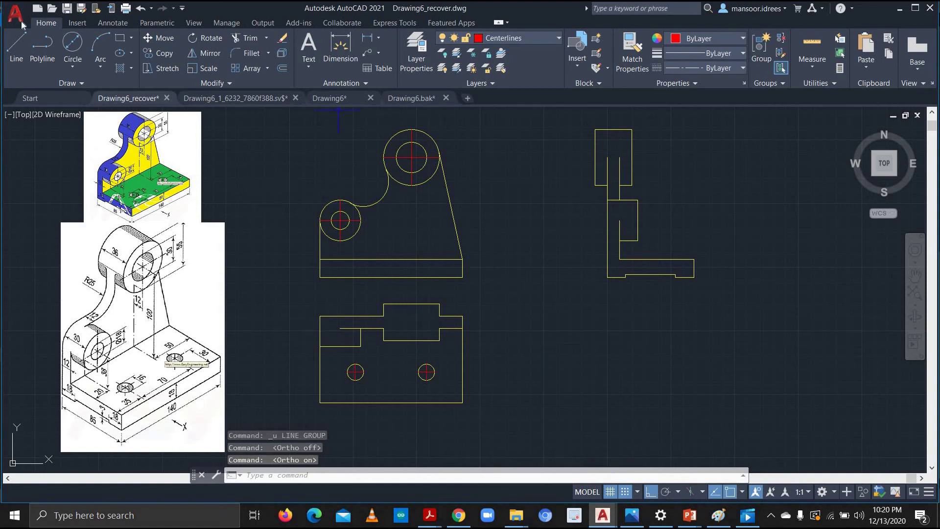
Draw horizontal lines from the side view's large boss's left edge past its right edge, level with the large hole's top and bottom
click(16, 49)
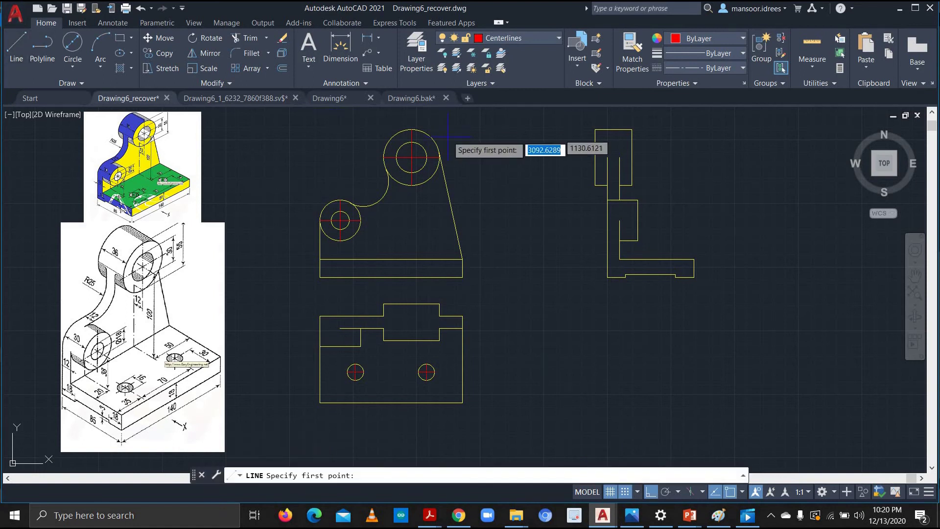
click(595, 142)
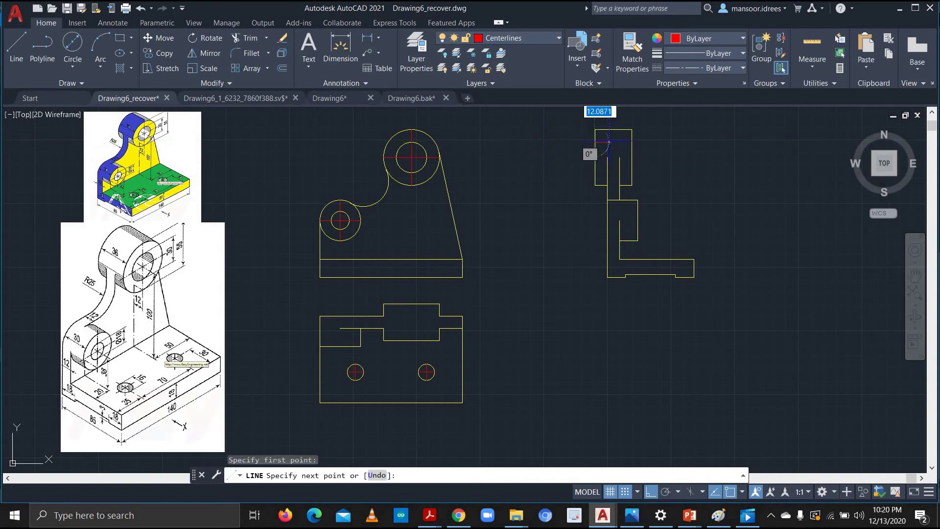
click(644, 142)
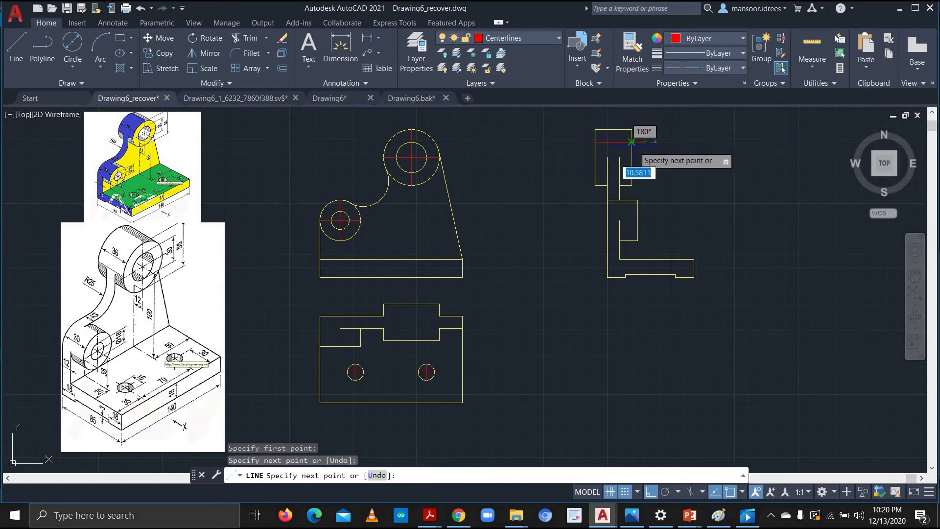
key(Escape)
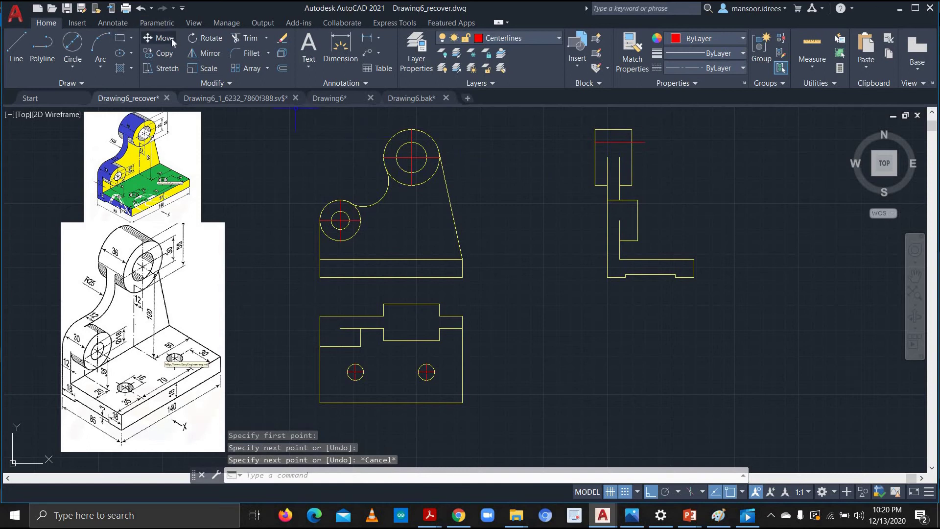
key(space)
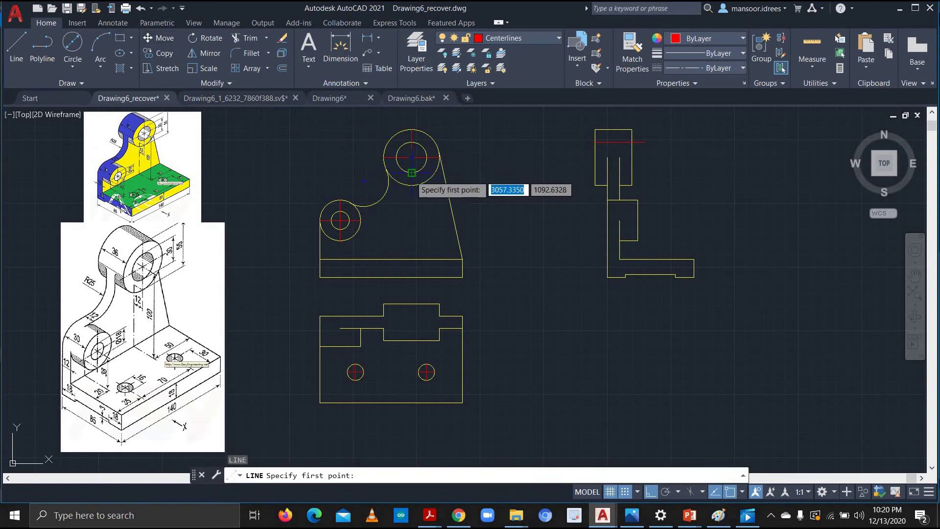
click(594, 173)
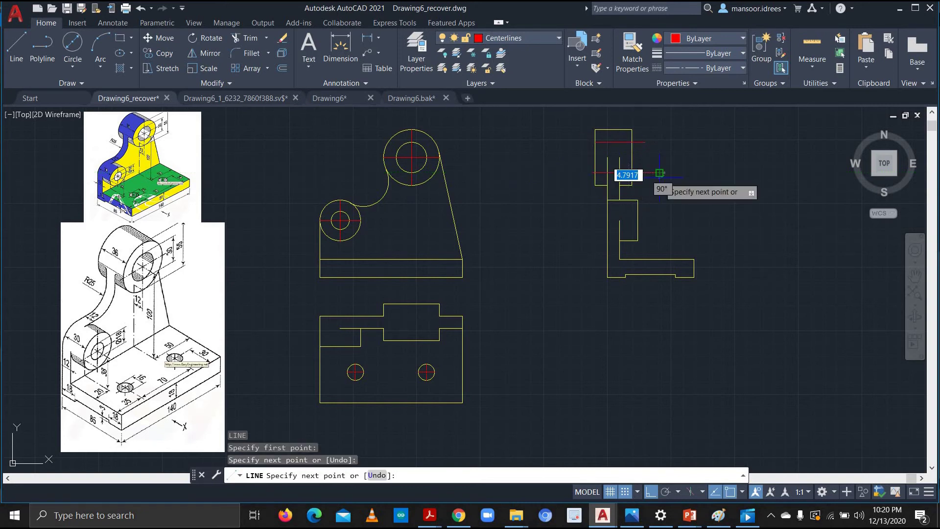
click(659, 177)
key(Escape)
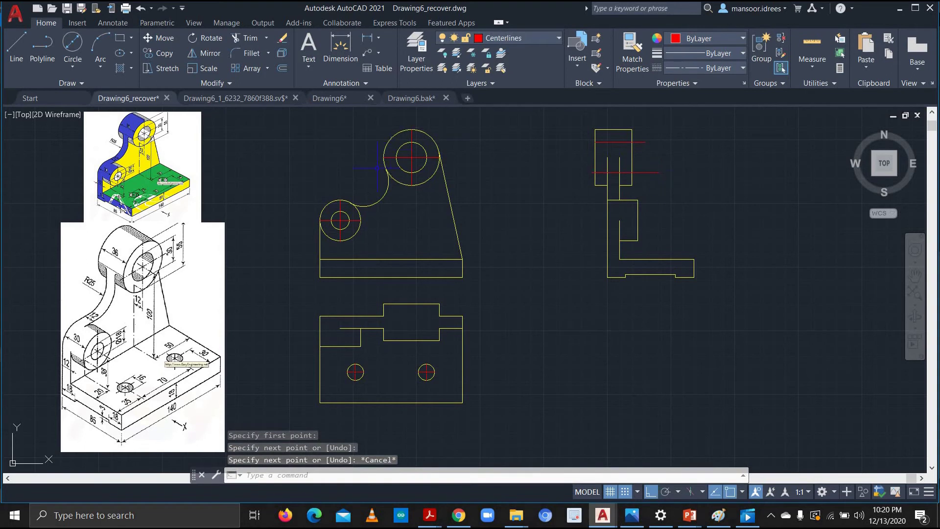
Draw the large hole's horizontal centerline from the large boss's left edge past its right edge in the side view
click(16, 47)
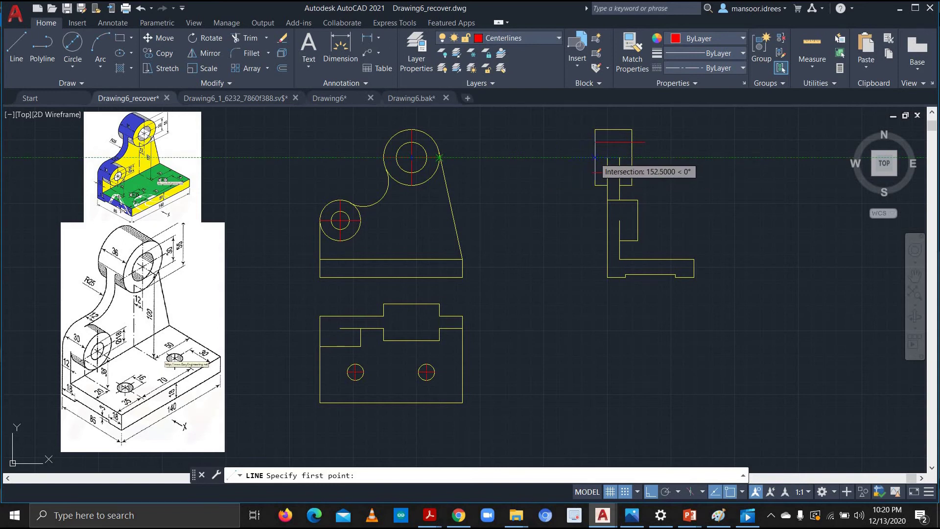
click(594, 158)
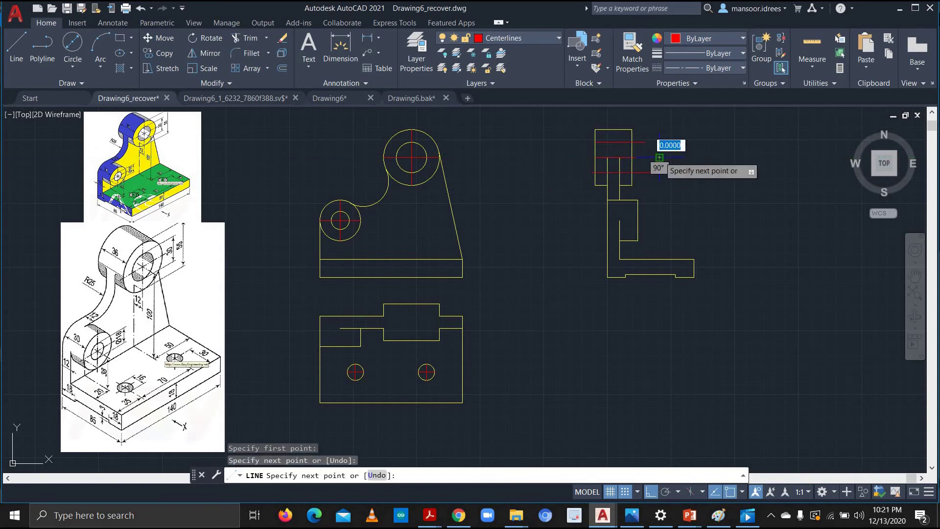
key(Escape)
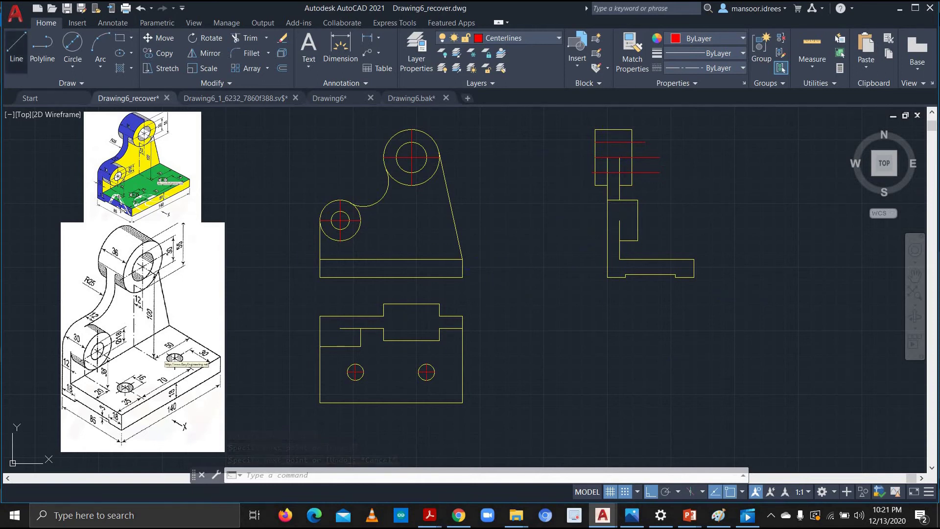
Draw a horizontal line across the side view level with the small boss's top, extending past the web and the boss
click(16, 45)
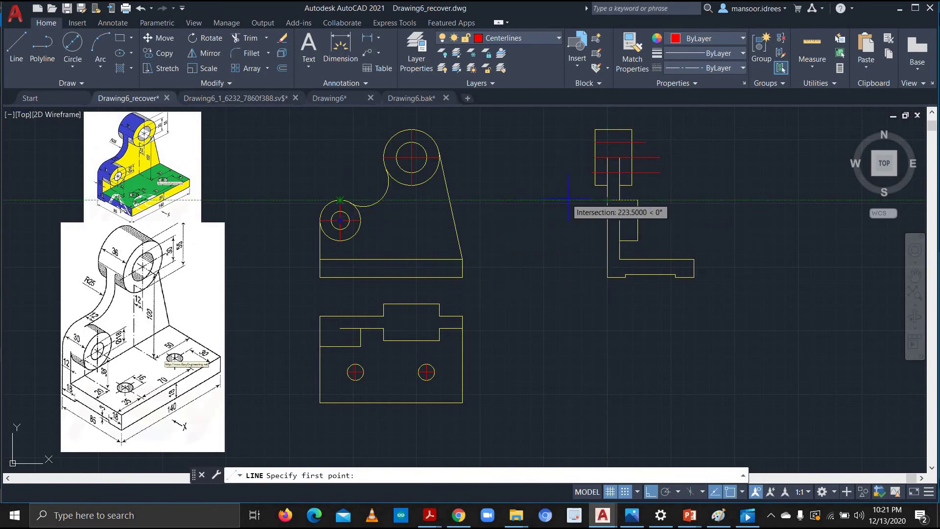
click(584, 200)
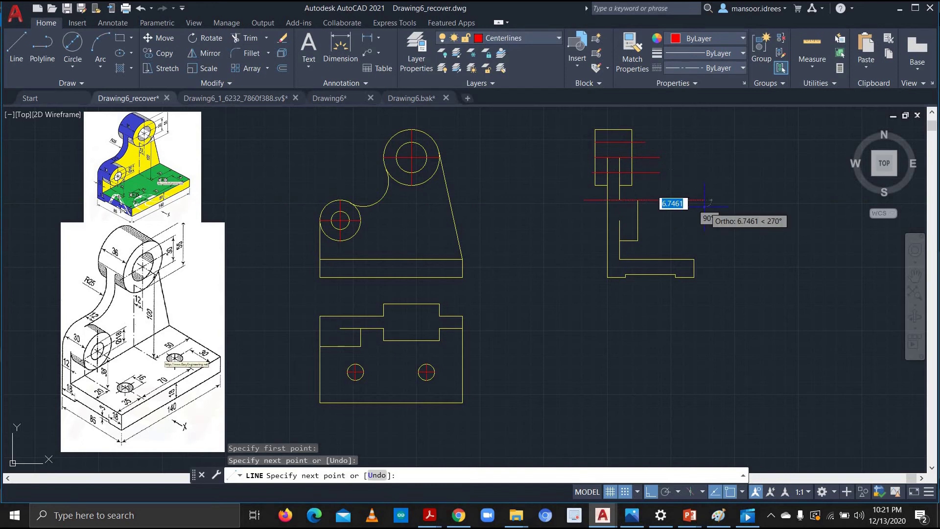
click(705, 201)
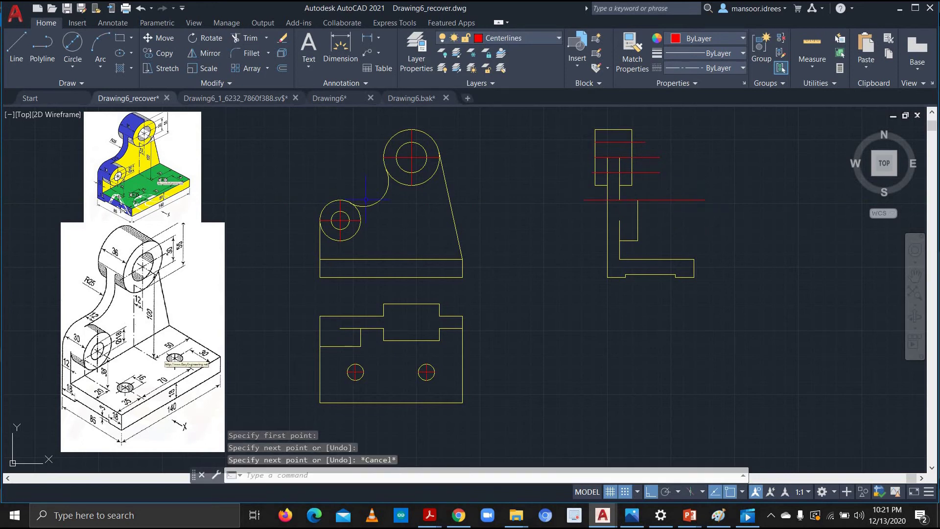
key(Return)
key(Return)
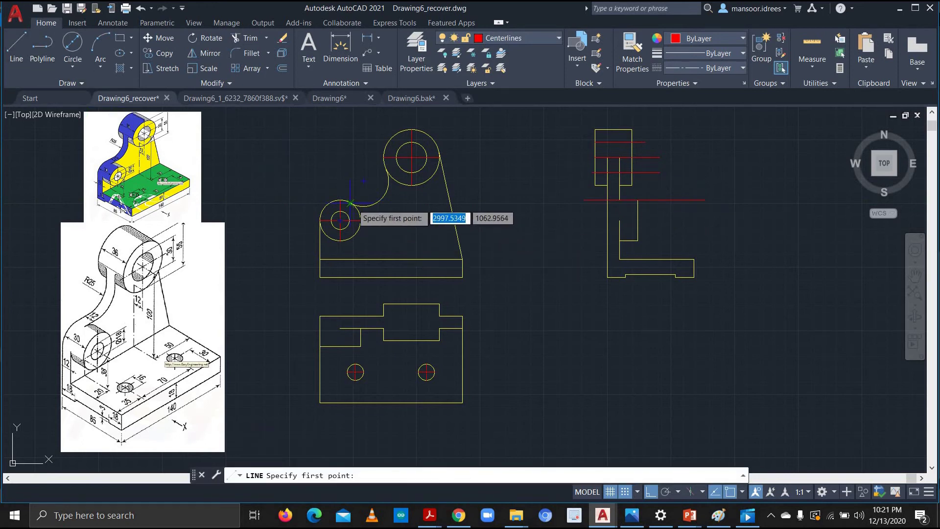
click(340, 212)
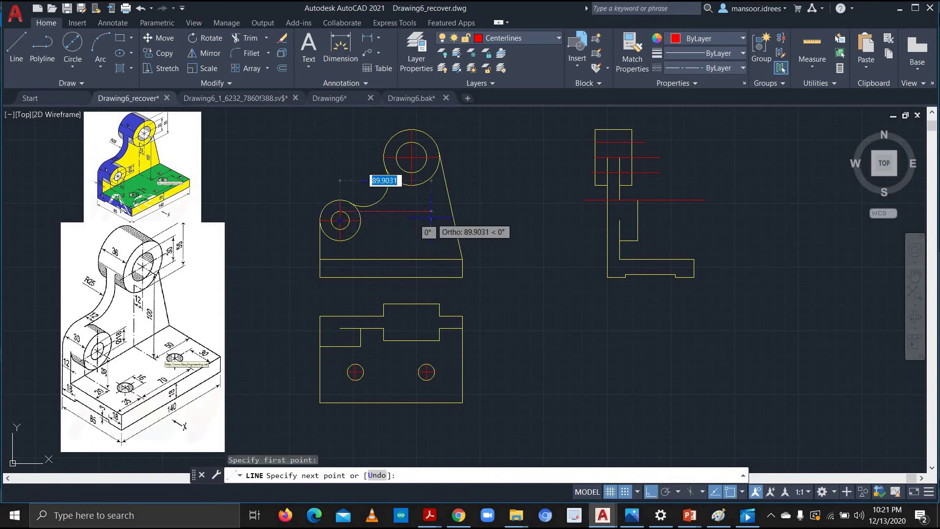
key(Escape)
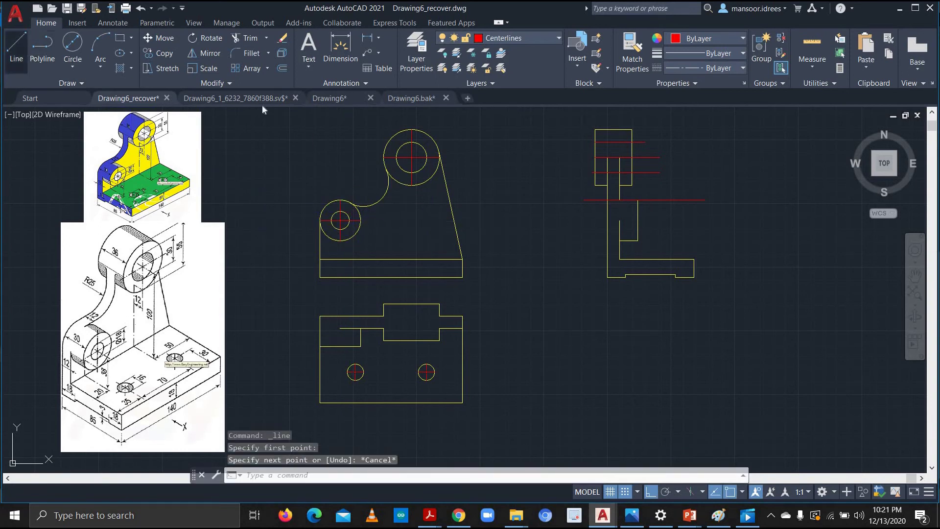
Draw horizontal lines from left of the side view's web past the small boss's right edge, level with the small hole's top and bottom
click(22, 52)
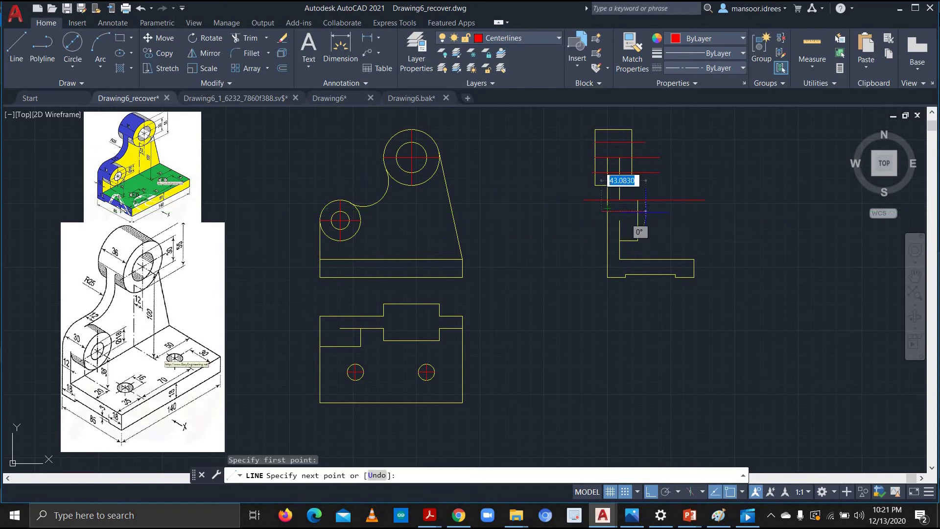
click(660, 211)
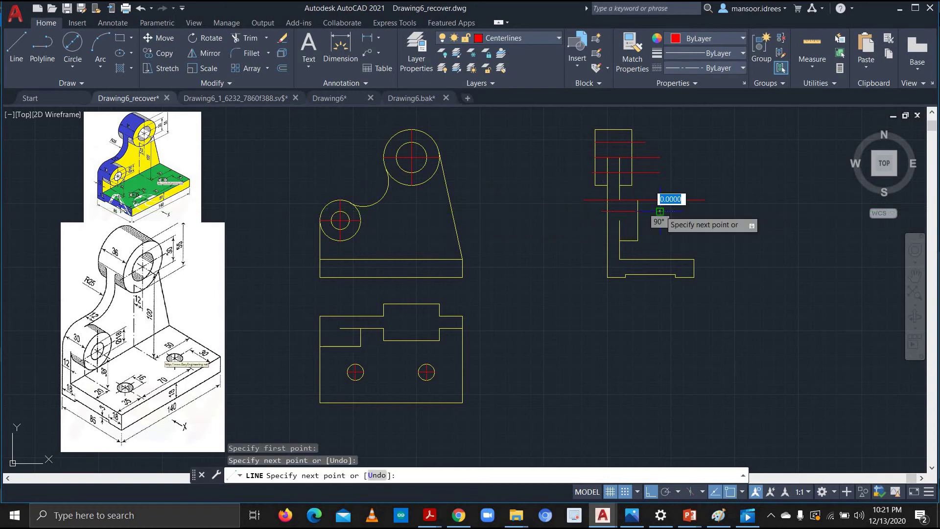
click(8, 35)
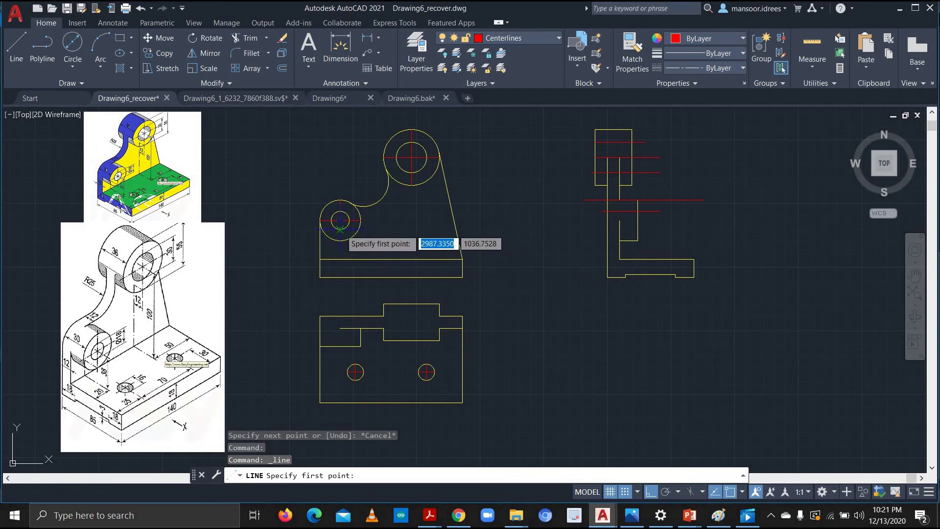
click(601, 229)
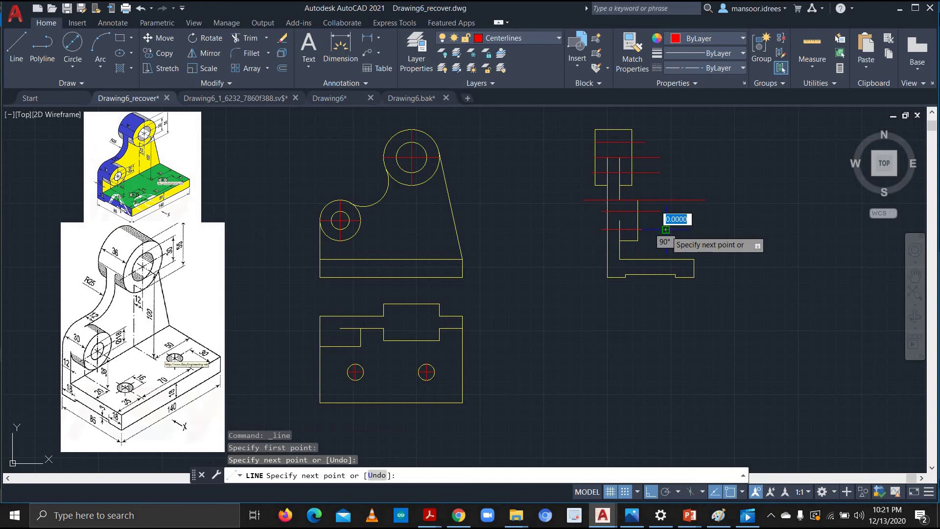
key(Escape)
Try a horizontal line across the side view level with the small boss's bottom, and remove it
key(Return)
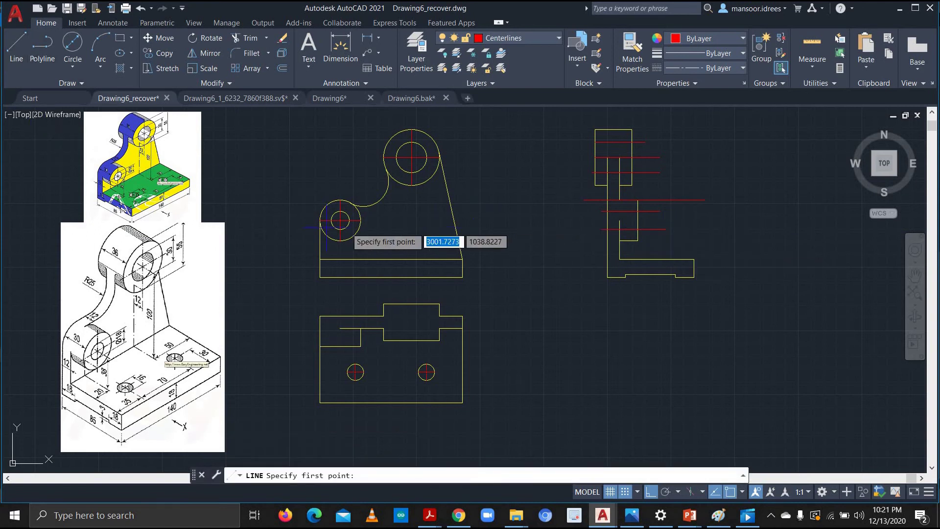
click(598, 240)
click(620, 240)
key(Escape)
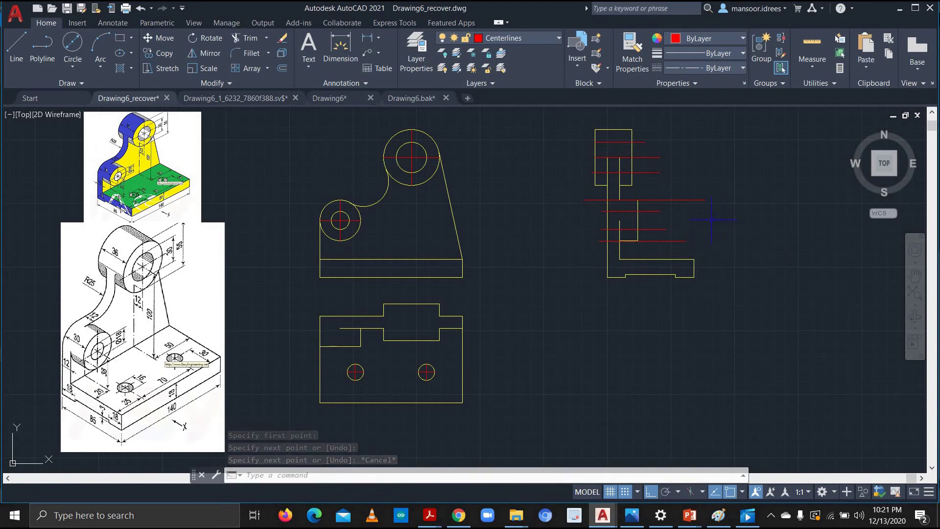
right_click(666, 241)
click(695, 299)
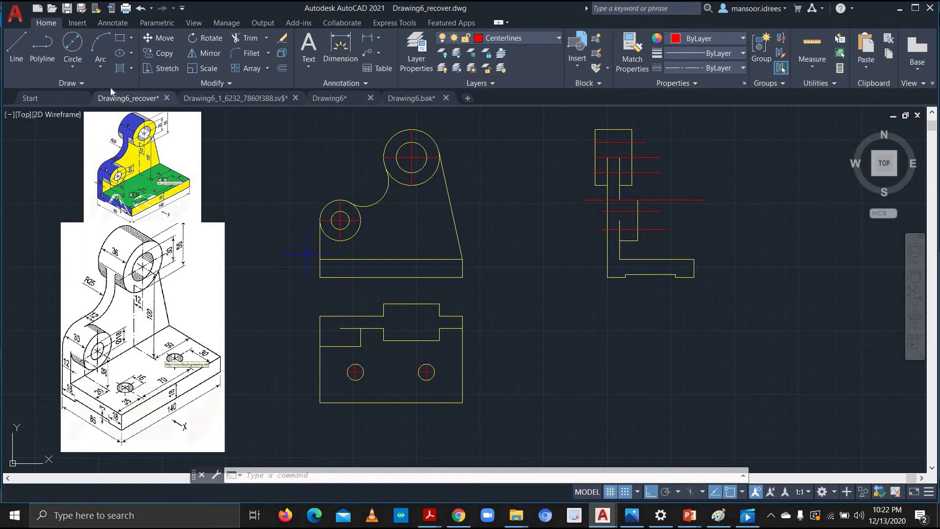
Project the side view's base groove top edge horizontally past the front view's left edge, and trim the line between the views and inside the side view
click(16, 49)
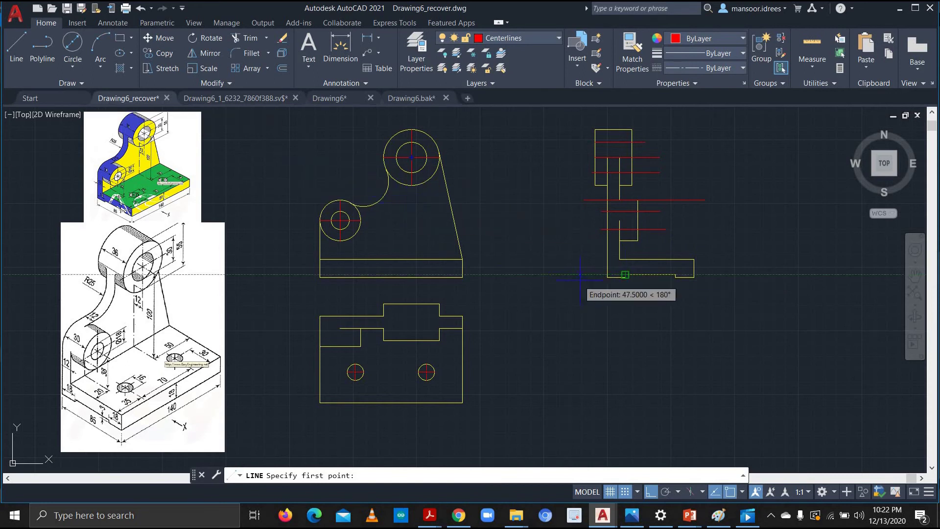
click(625, 274)
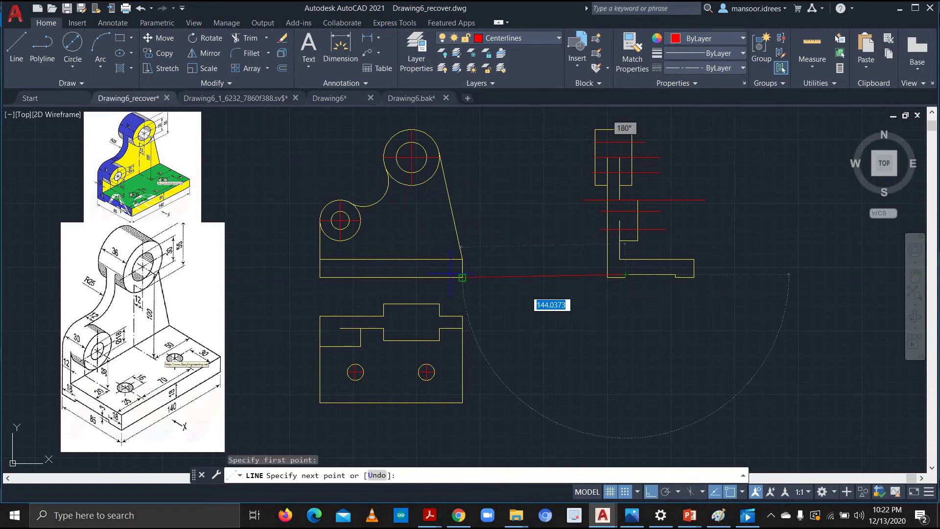
click(295, 275)
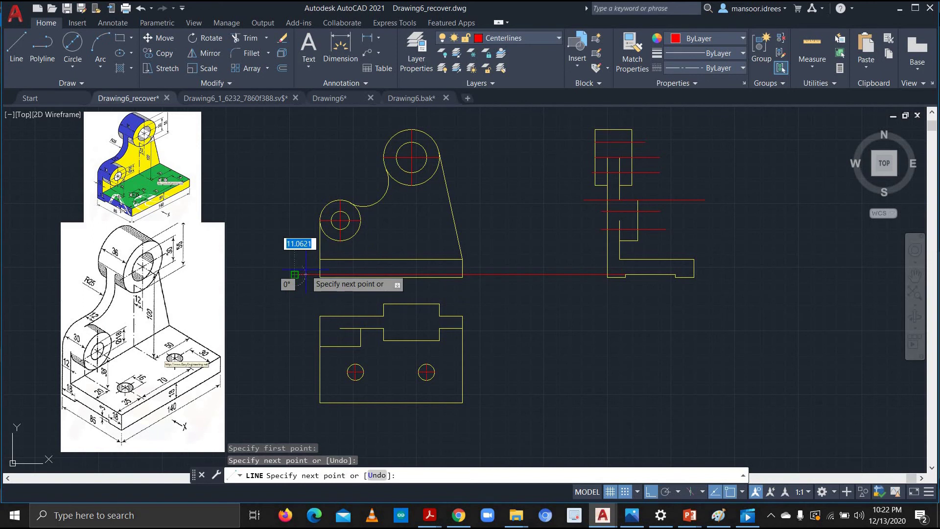
key(Escape)
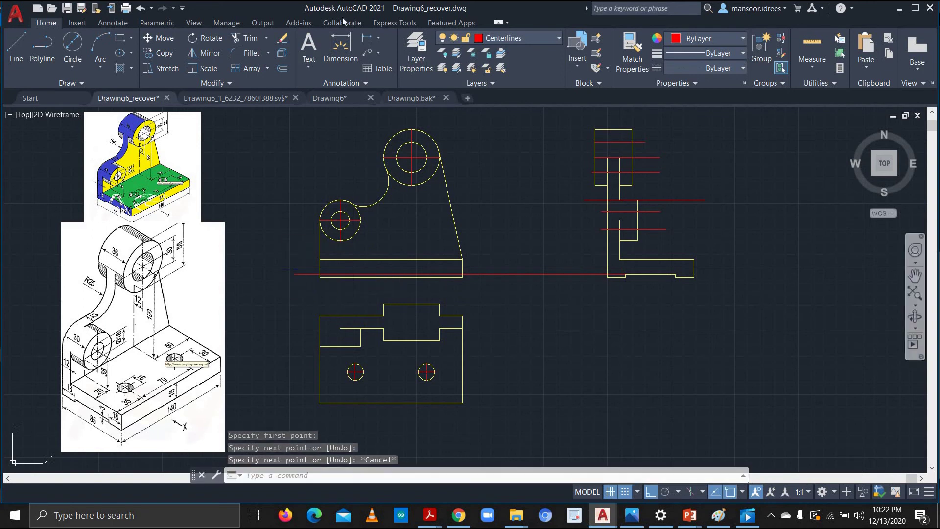
click(253, 45)
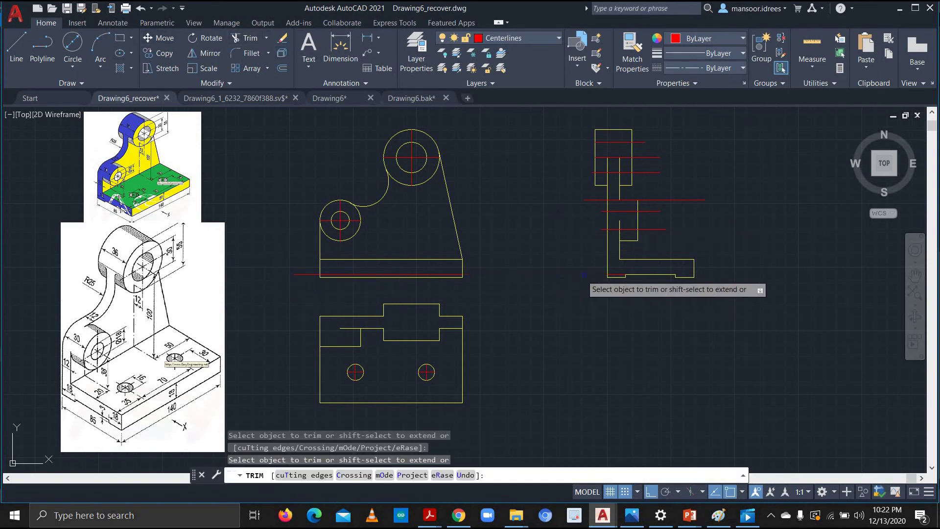
click(614, 275)
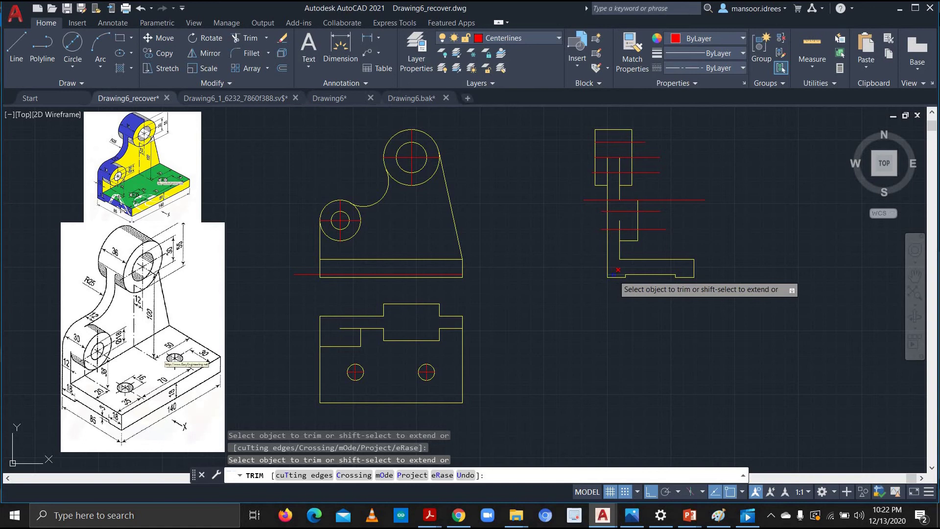
Trim the small boss's top line and both holes' edge lines back to the bosses' right edges in the side view
click(694, 199)
click(654, 212)
click(652, 172)
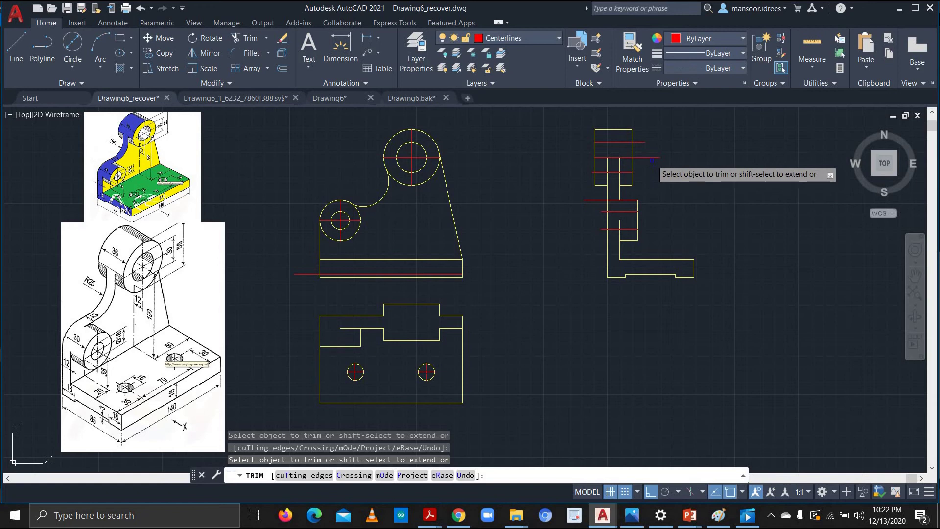
click(652, 160)
click(652, 159)
click(642, 142)
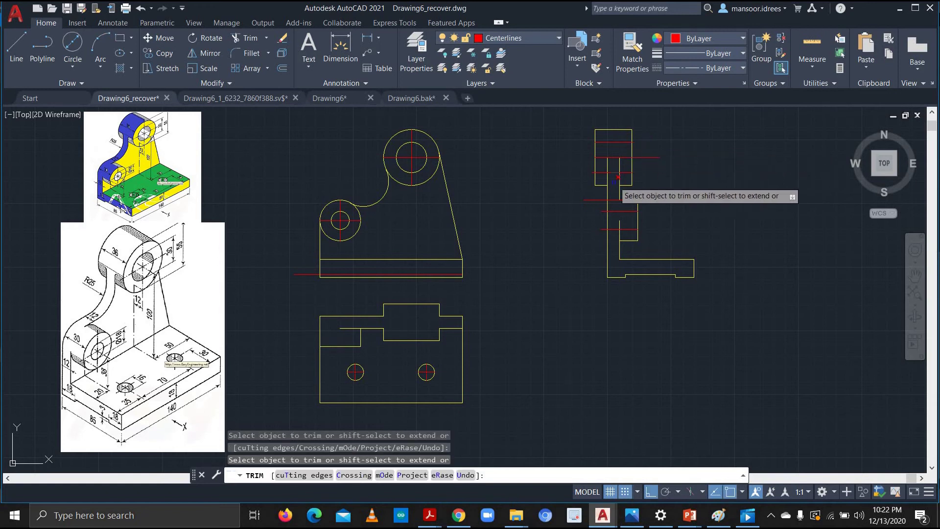
Trim the overhanging left ends of the hole-edge lines and the small boss's top line back to the side view's outline
scroll(595, 198, up, 4)
click(585, 141)
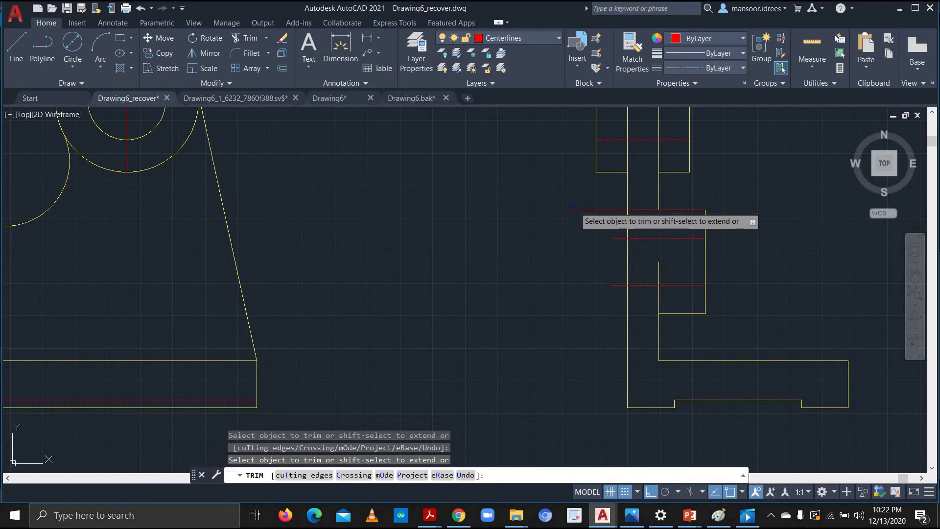
click(574, 208)
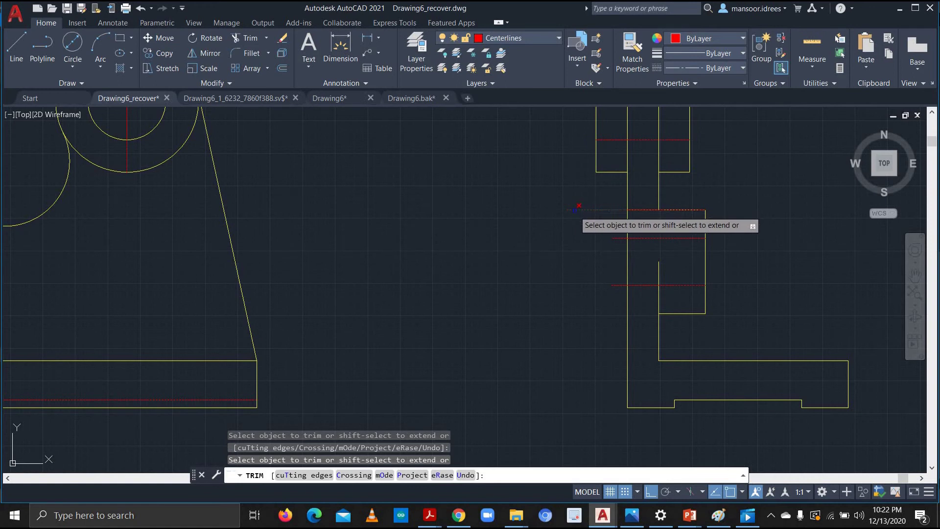
click(615, 239)
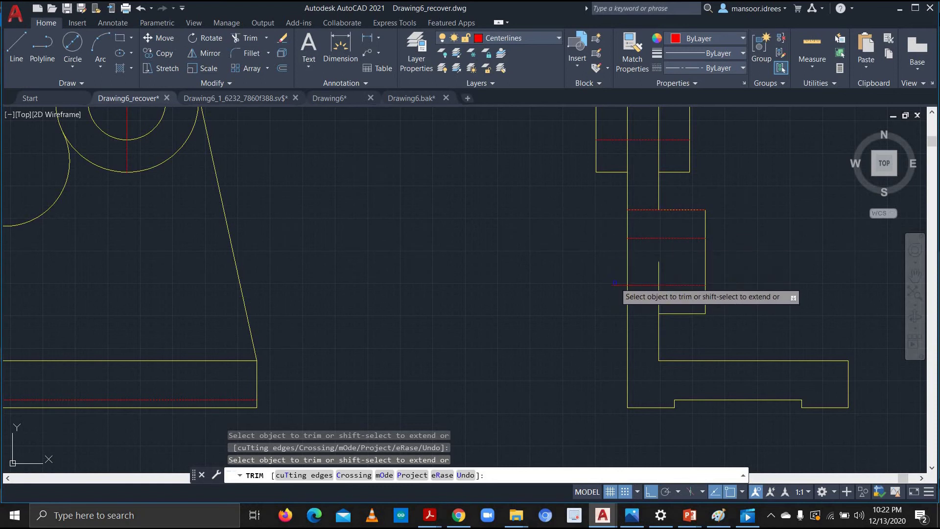
Trim the groove line's overhang beyond the left edge of the front view's base
scroll(617, 283, down, 2)
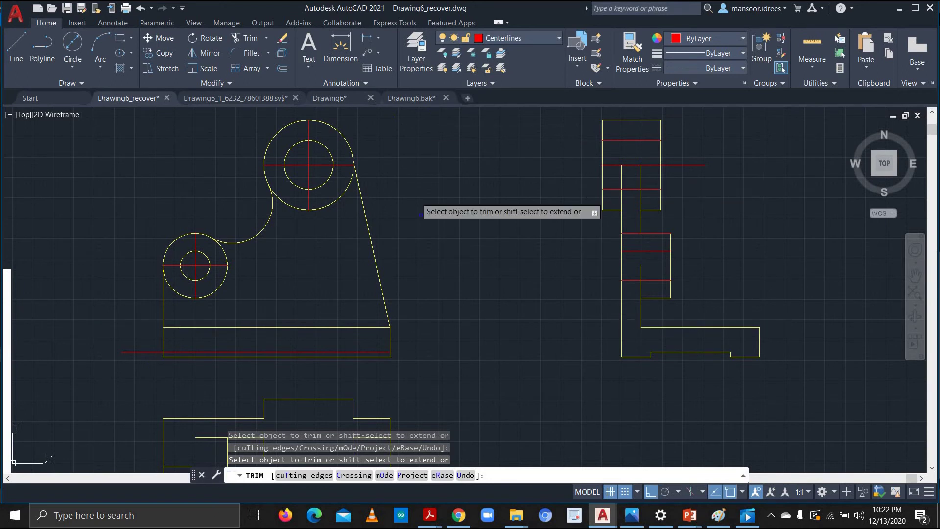
click(142, 351)
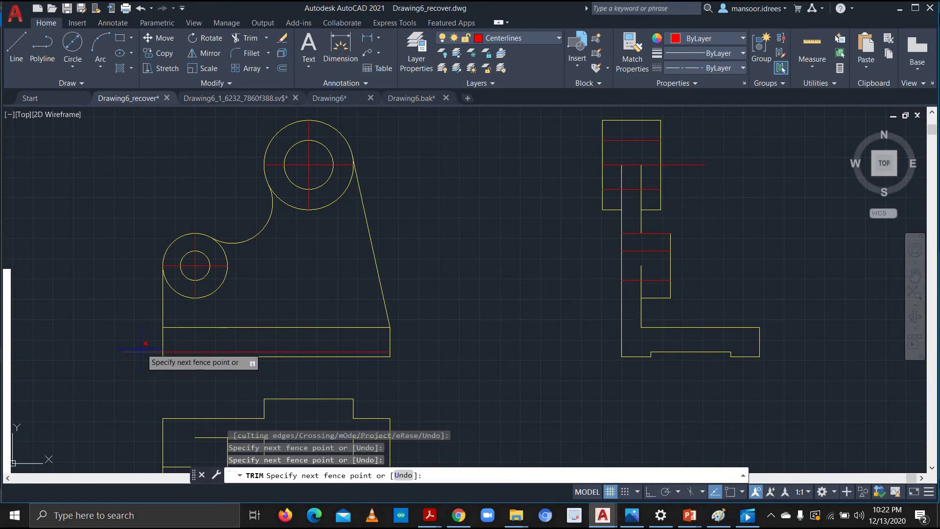
key(Return)
scroll(454, 308, down, 2)
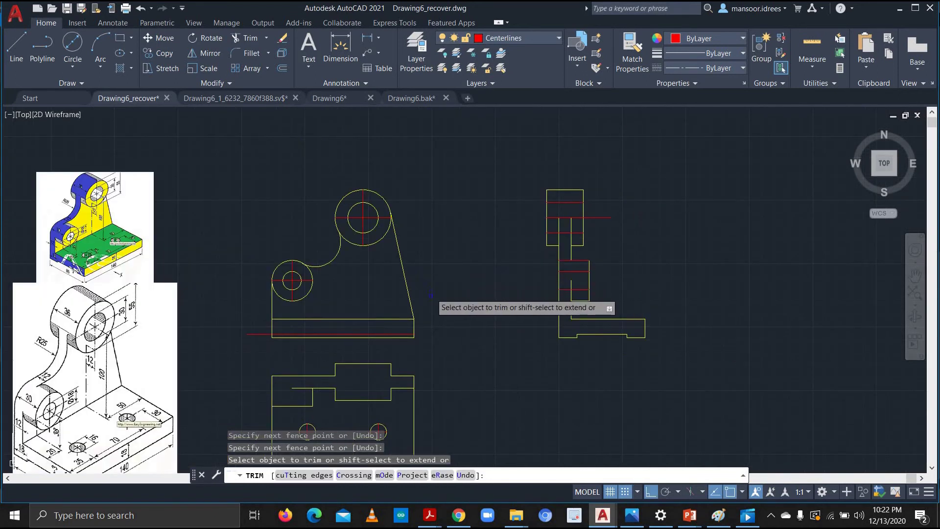
middle_drag(430, 317, 424, 254)
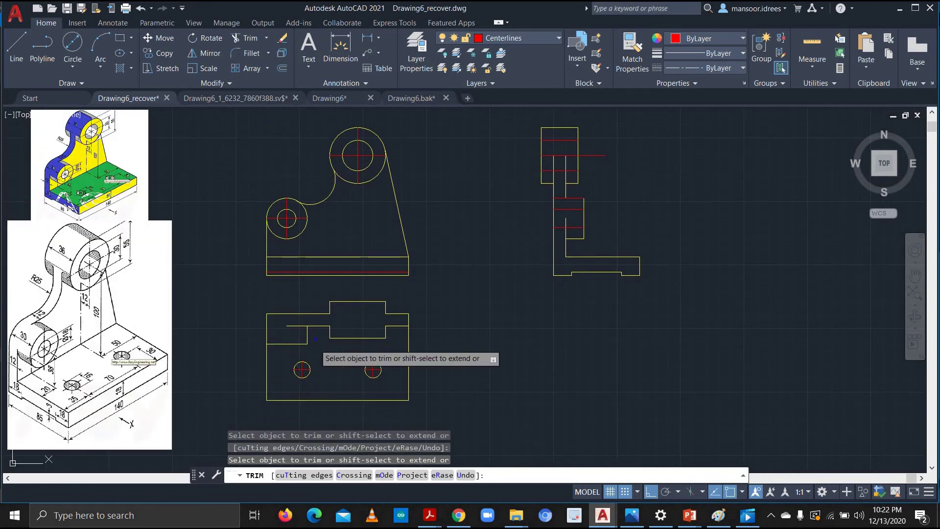
Draw a 30-unit vertical centerline upward through the front view's base, aligned with the center of the top view's left hole
click(16, 47)
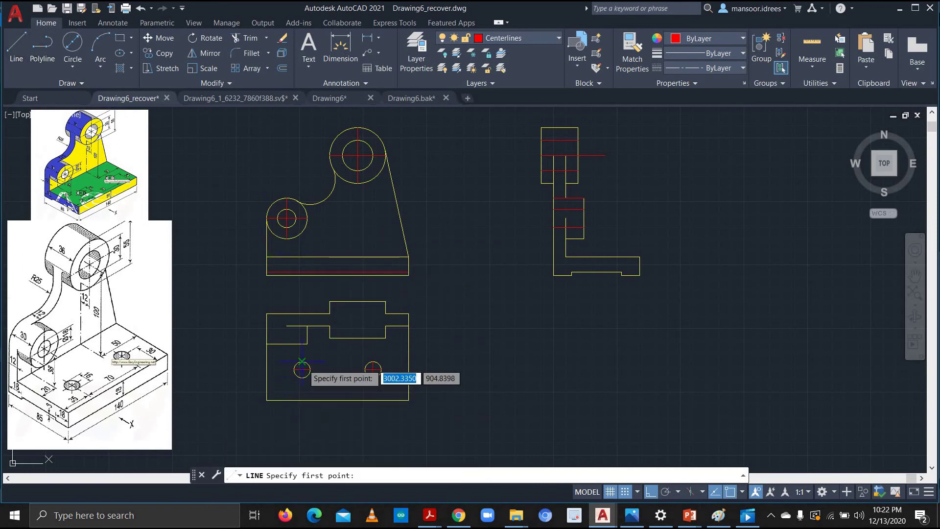
click(301, 283)
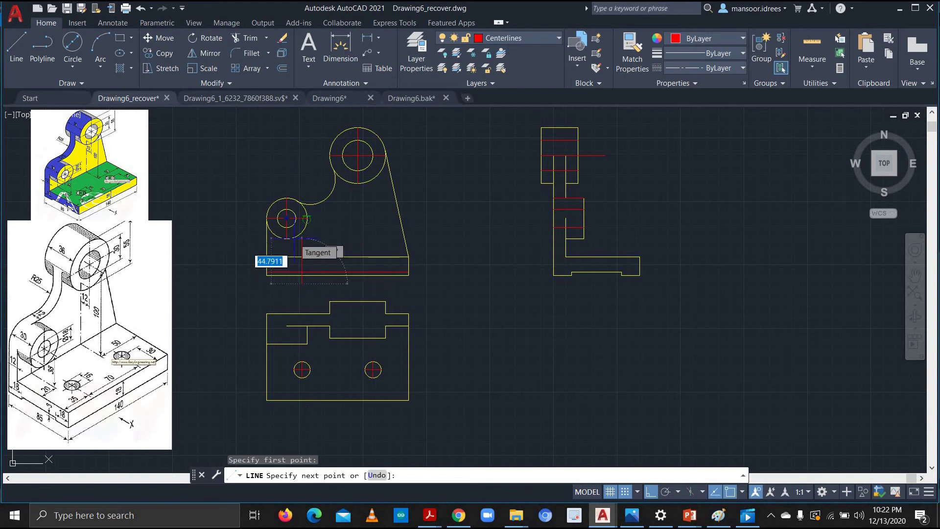
text(30)
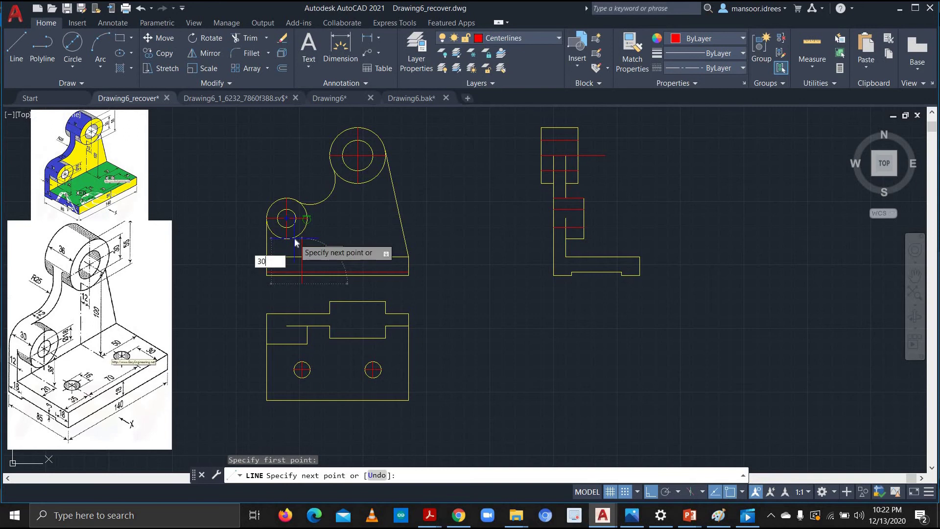
key(Return)
key(Escape)
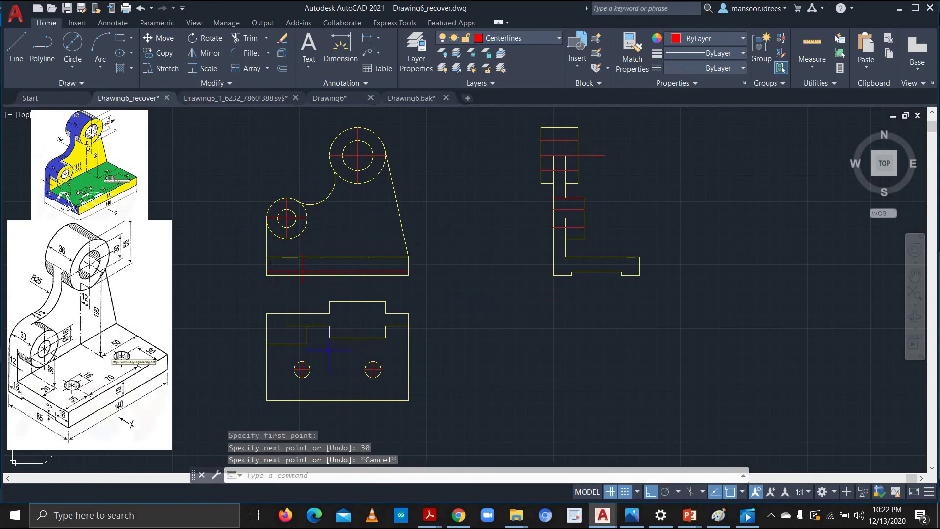
Draw a 30-unit vertical line upward through the front view's base, aligned with the left edge of the top view's left hole
click(16, 46)
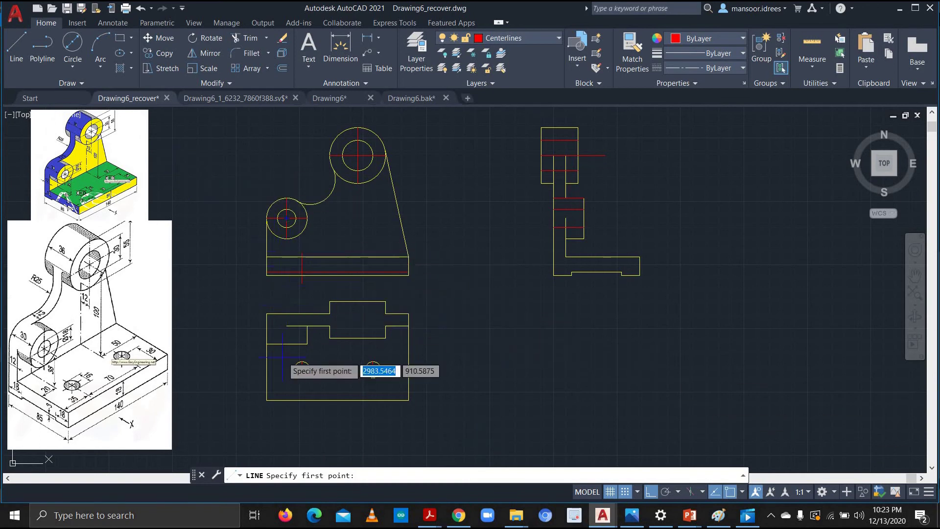
click(293, 278)
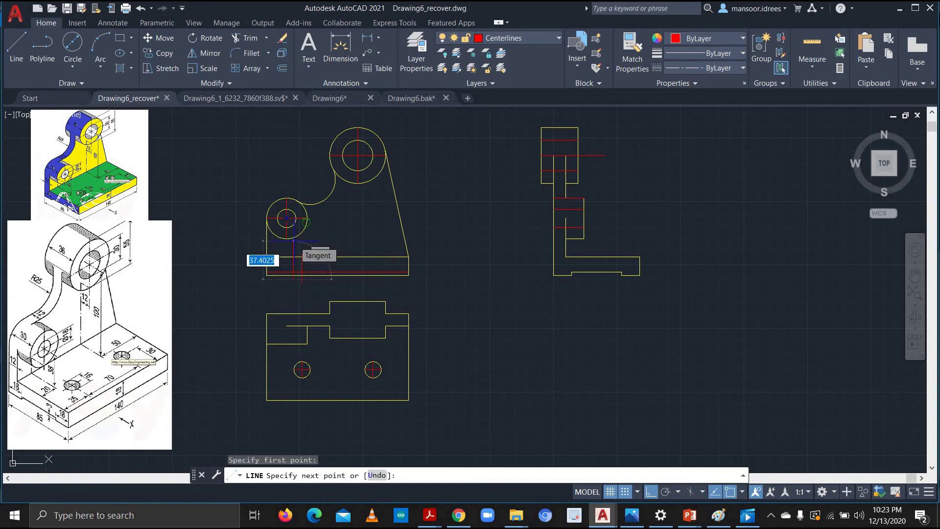
click(302, 238)
key(ctrl+z)
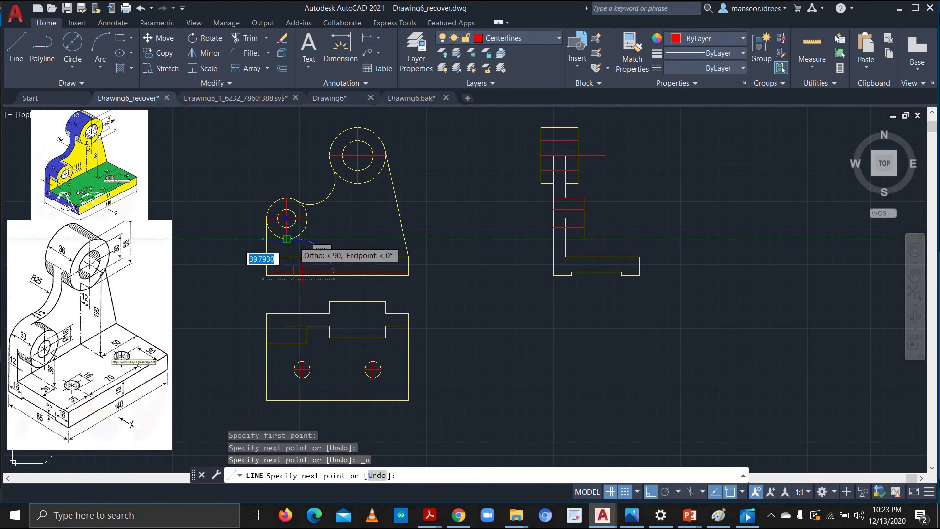
text(30)
key(Return)
key(Escape)
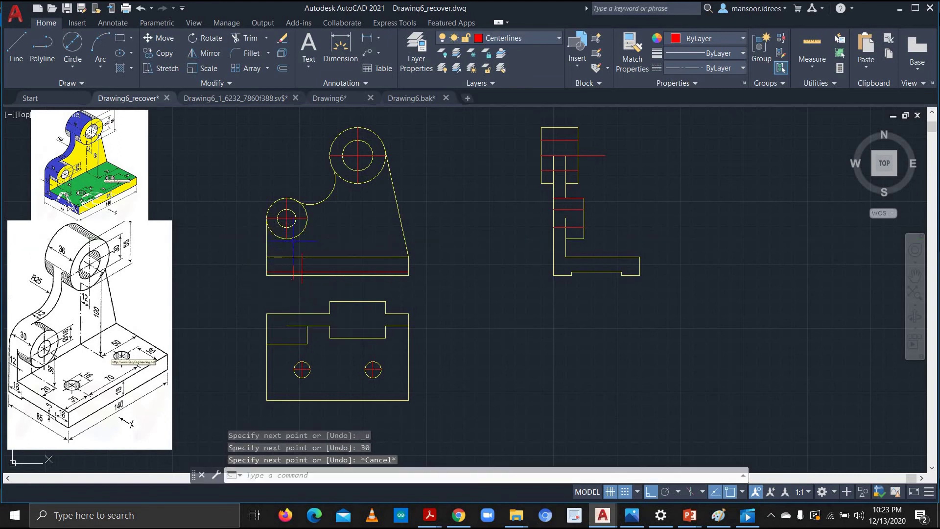
Draw a vertical line about 34 units long through the front view's base, aligned with the right edge of the top view's left hole
click(17, 49)
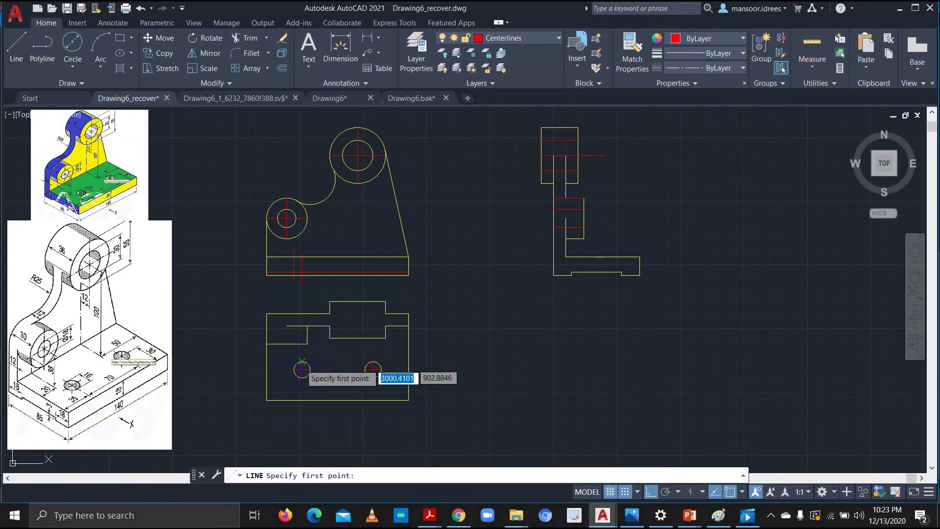
click(310, 281)
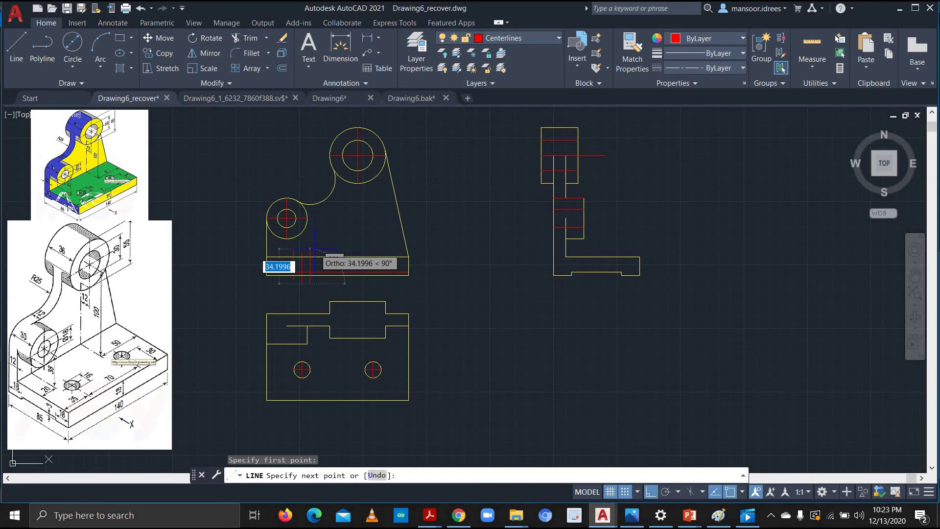
key(Escape)
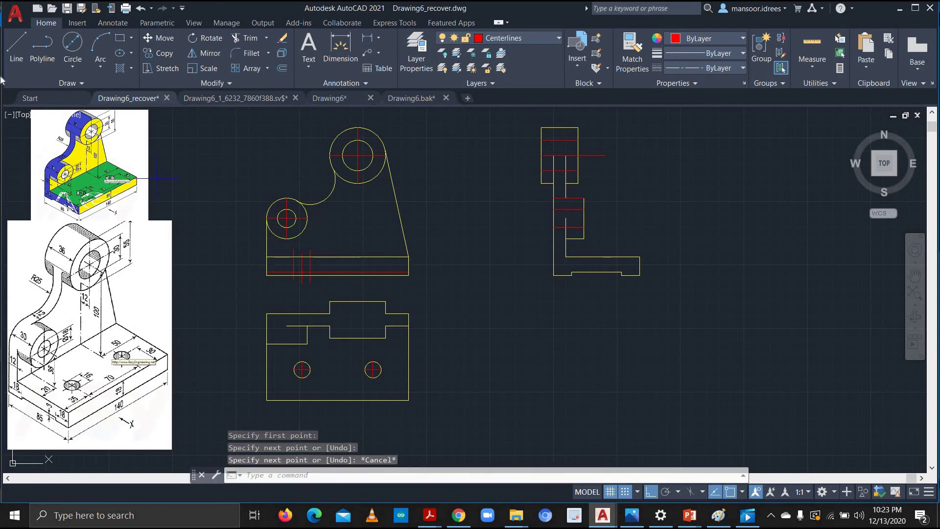
Draw a vertical line through the front view's base, aligned with the right edge of the top view's right hole
click(11, 57)
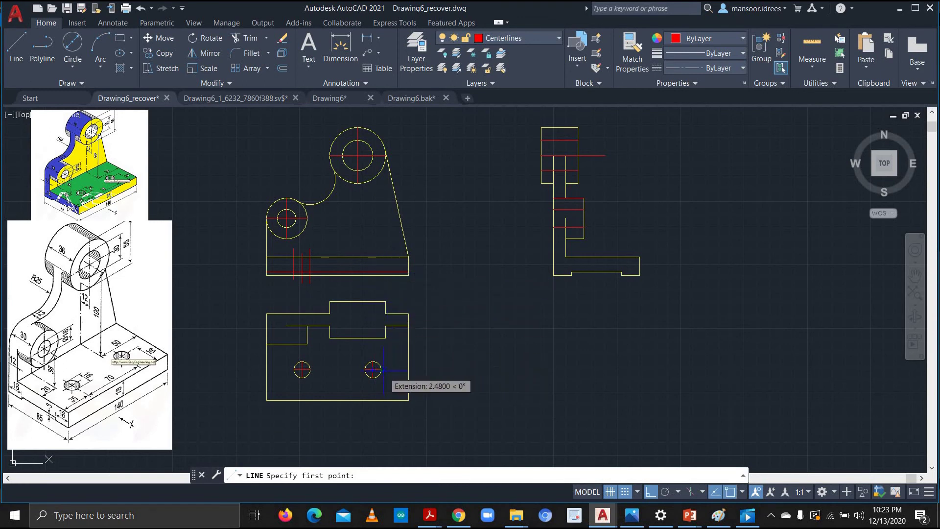
click(381, 280)
click(381, 246)
key(Escape)
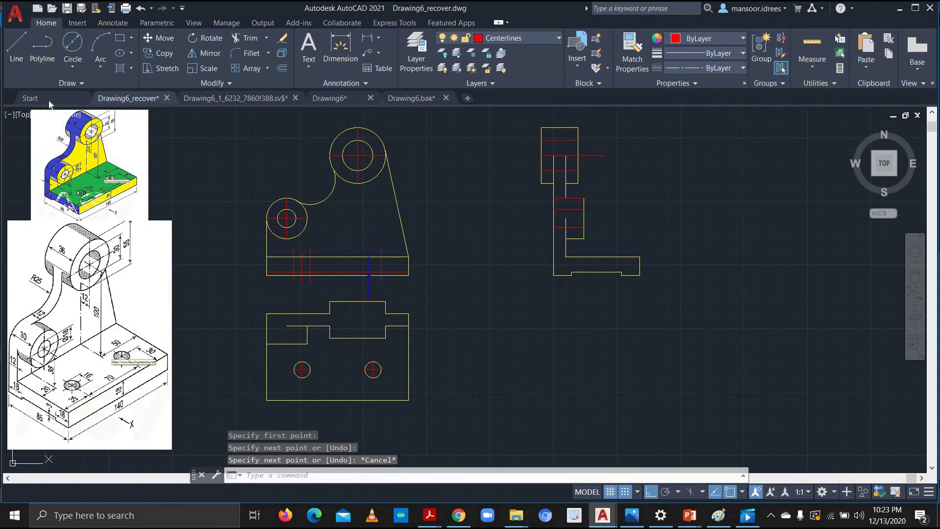
Draw a vertical centerline through the front view's base, aligned with the center of the top view's right hole
click(14, 49)
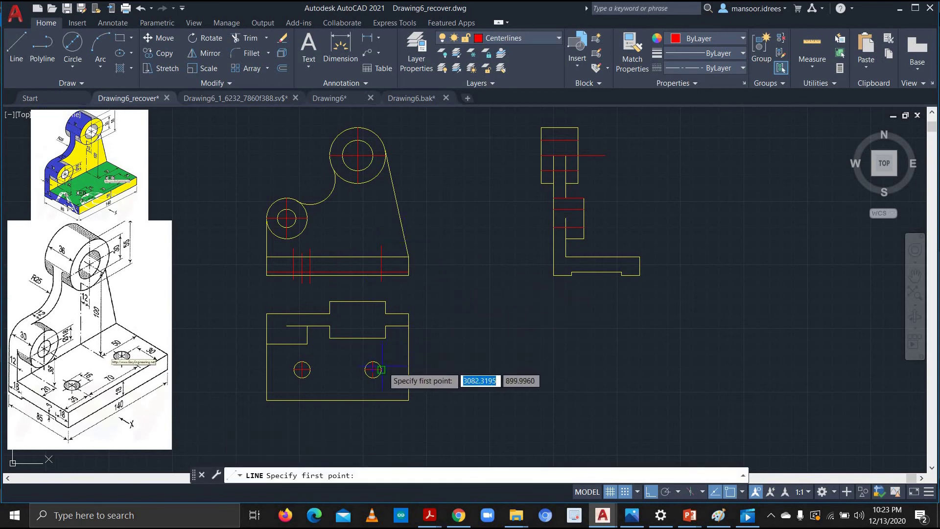
click(373, 275)
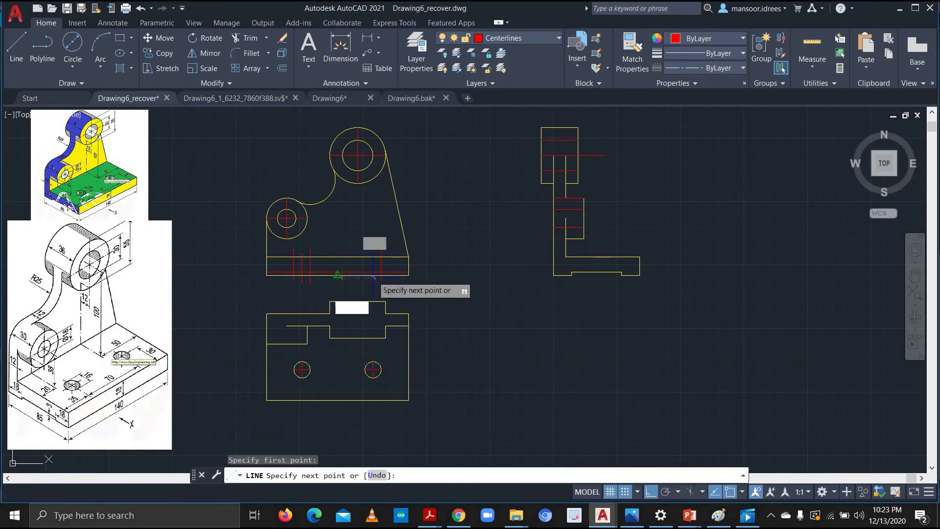
click(373, 243)
key(Escape)
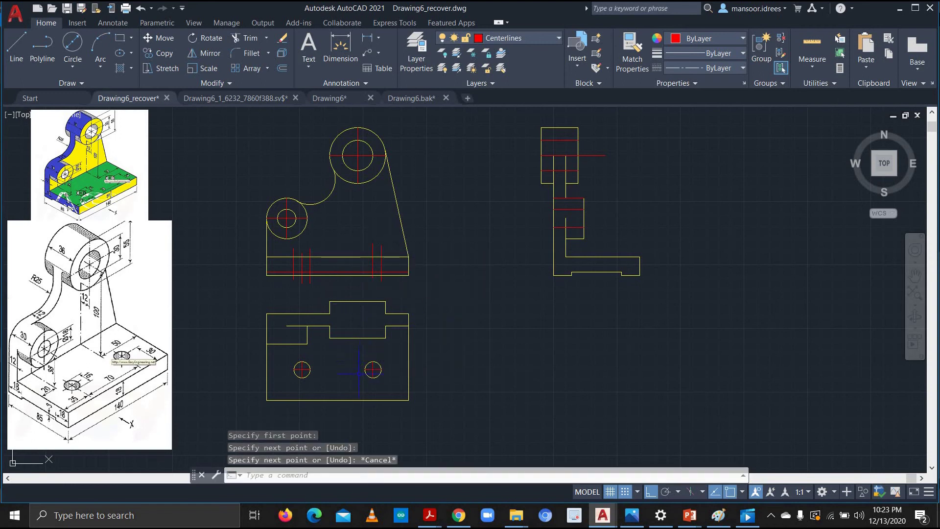
Draw a vertical line through the front view's base, aligned with the left edge of the top view's right hole
click(17, 46)
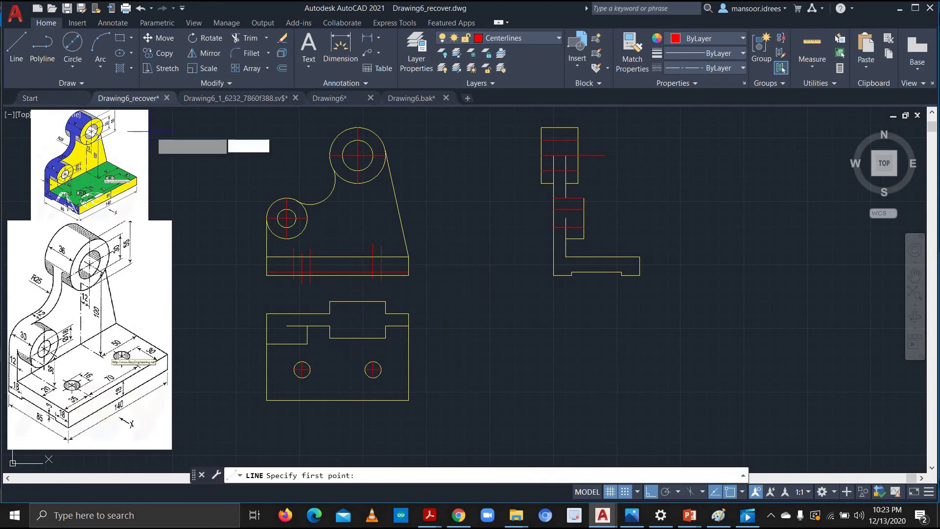
click(364, 279)
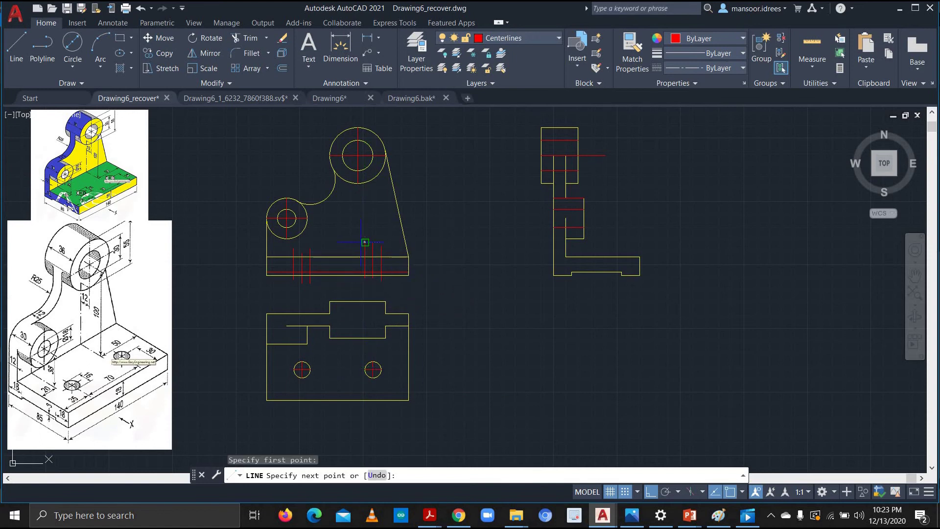
click(364, 244)
key(Escape)
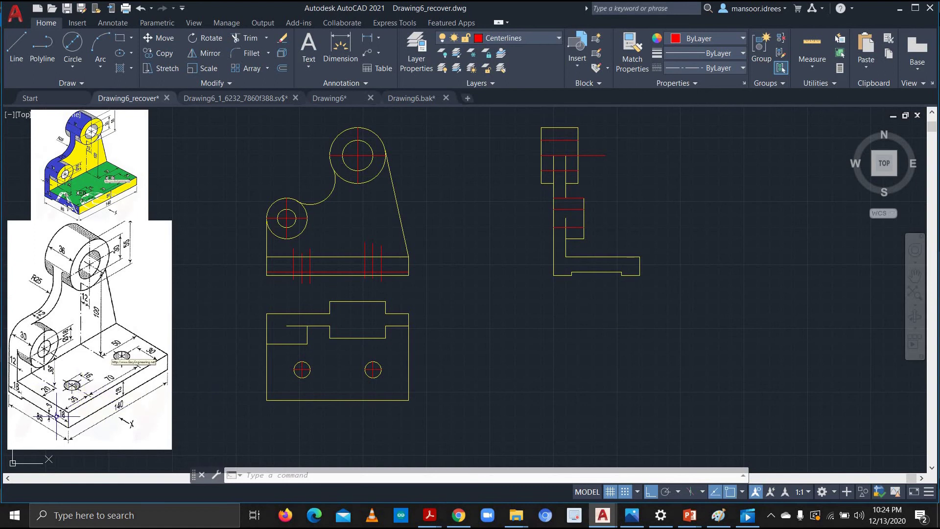
Draw the side view's hole centerline 30 units in from the base's outer top corner, running vertically down through the base
click(9, 59)
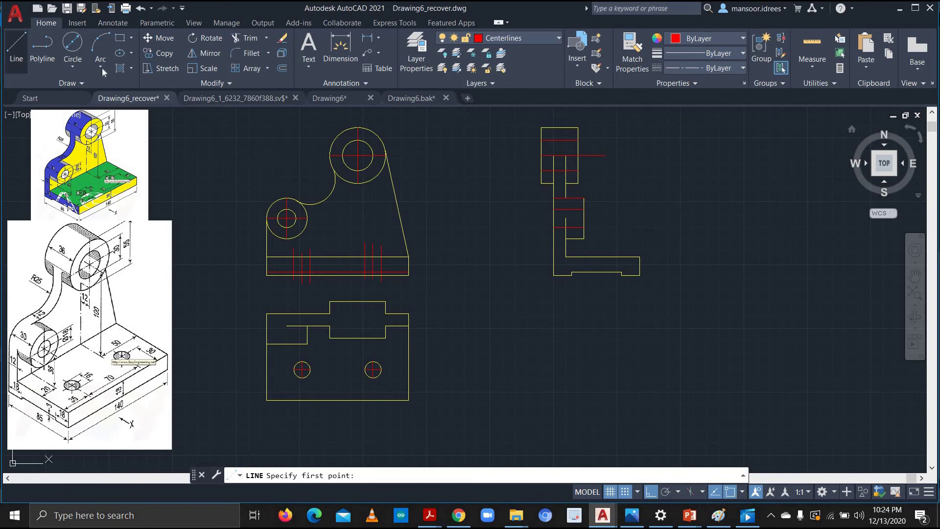
click(640, 257)
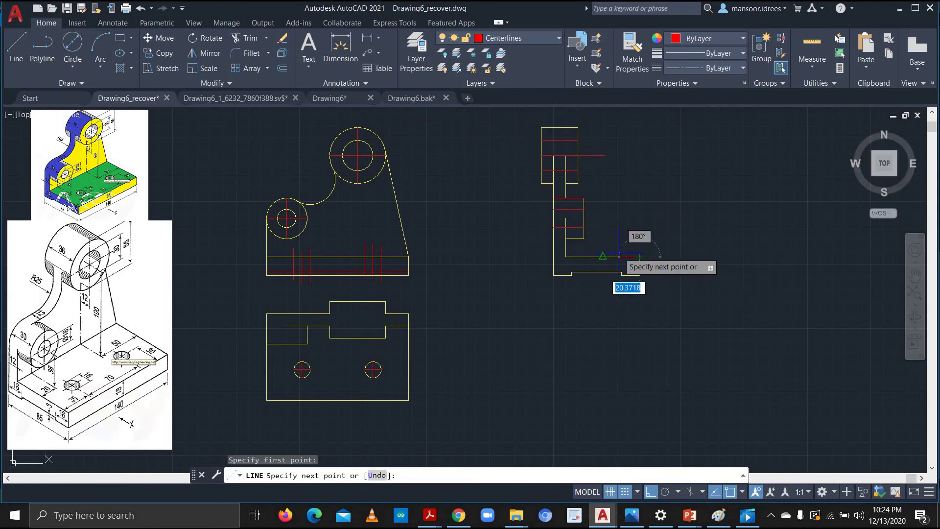
text(30)
key(Return)
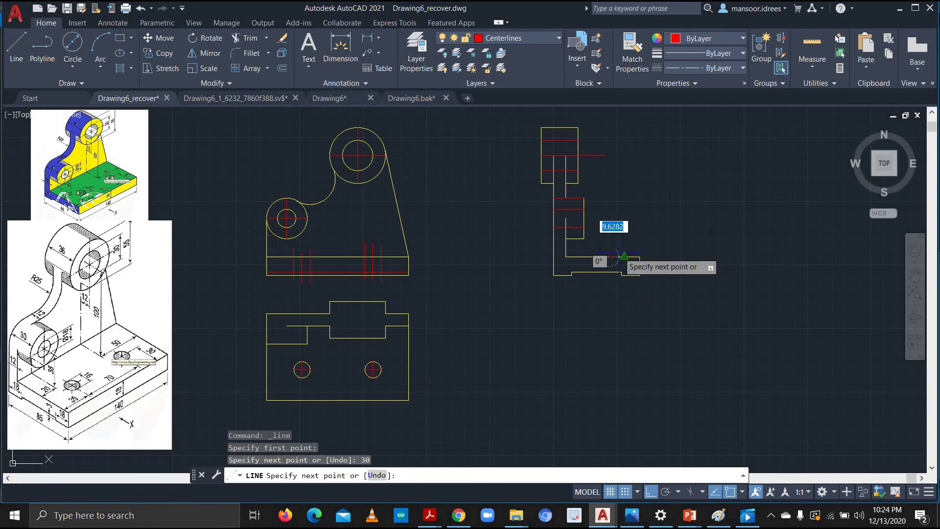
click(600, 288)
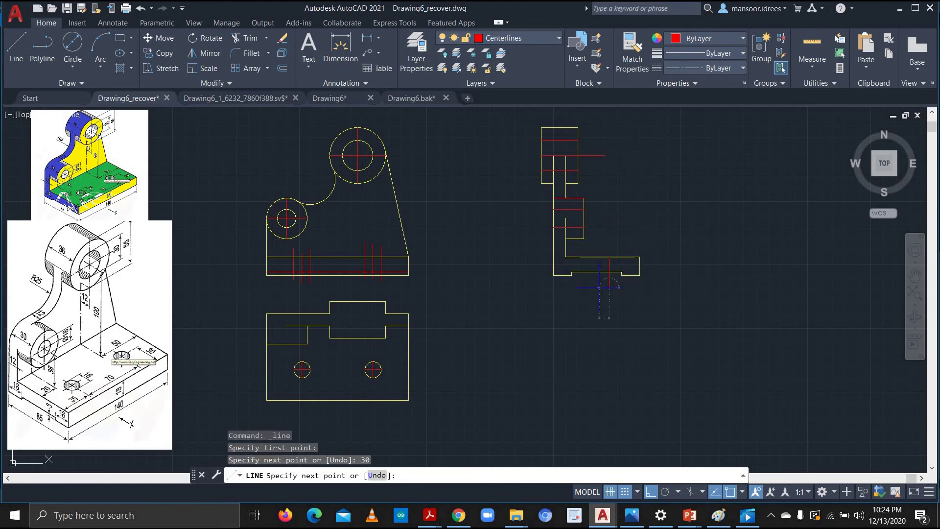
key(Escape)
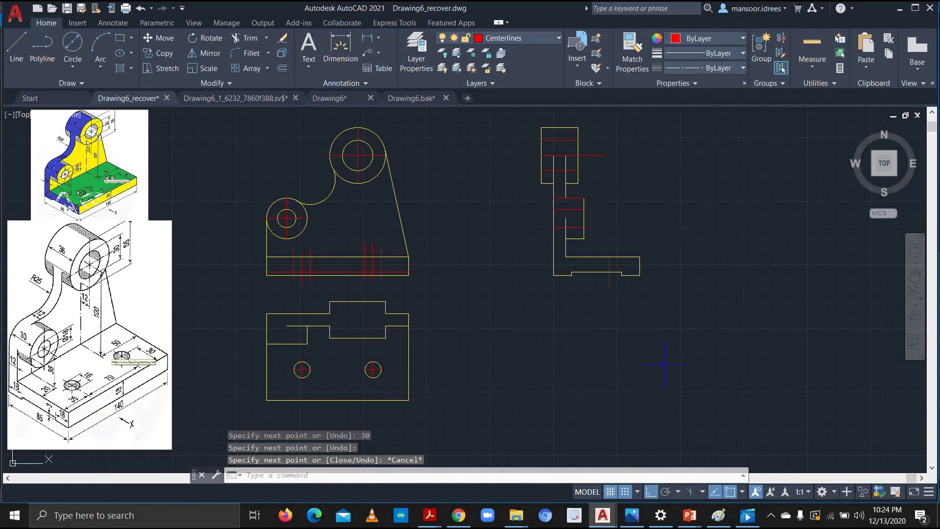
Draw the side view's 16-unit-wide hole outline through the base, starting 8 units outward from its centerline and extending below the base
scroll(665, 365, up, 2)
click(16, 49)
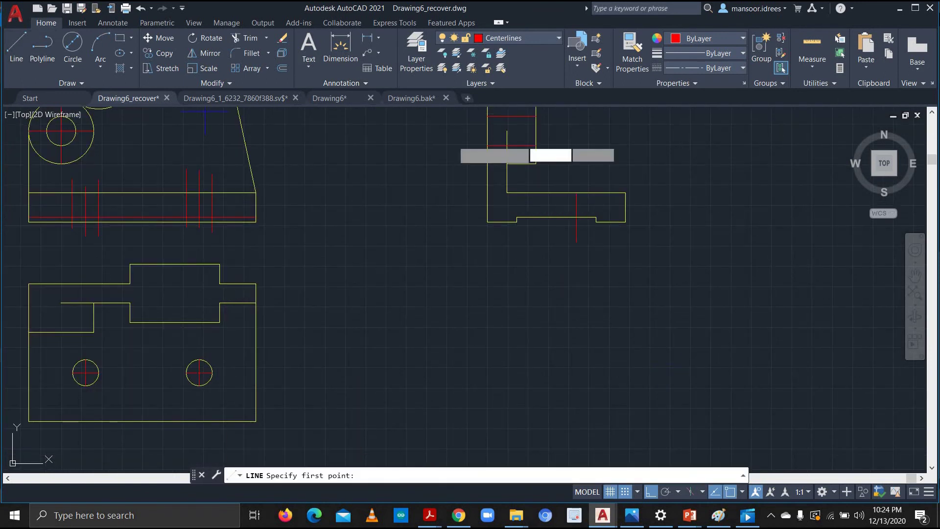
click(576, 193)
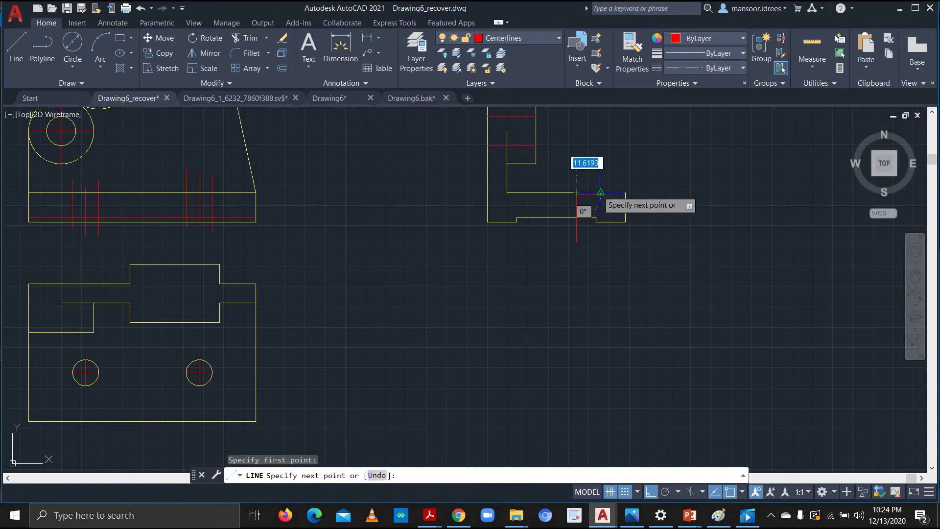
scroll(600, 191, down, 2)
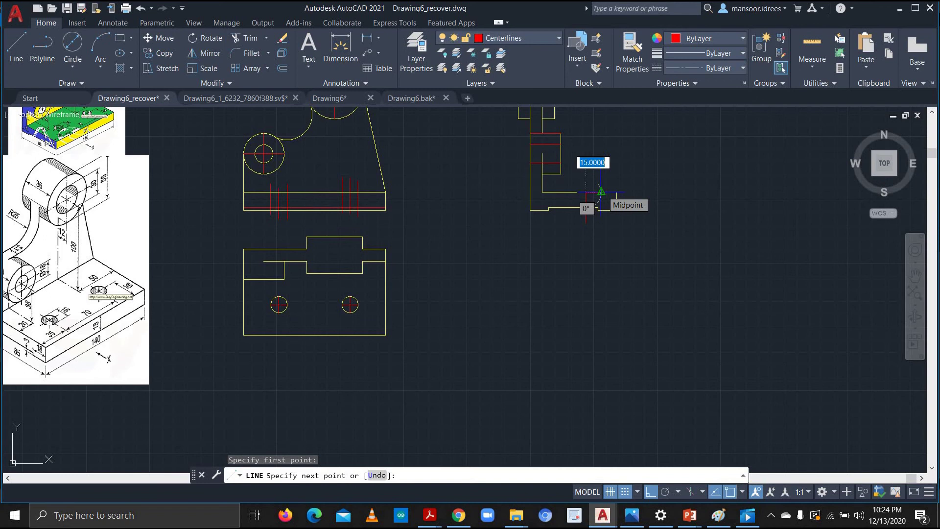
text(8)
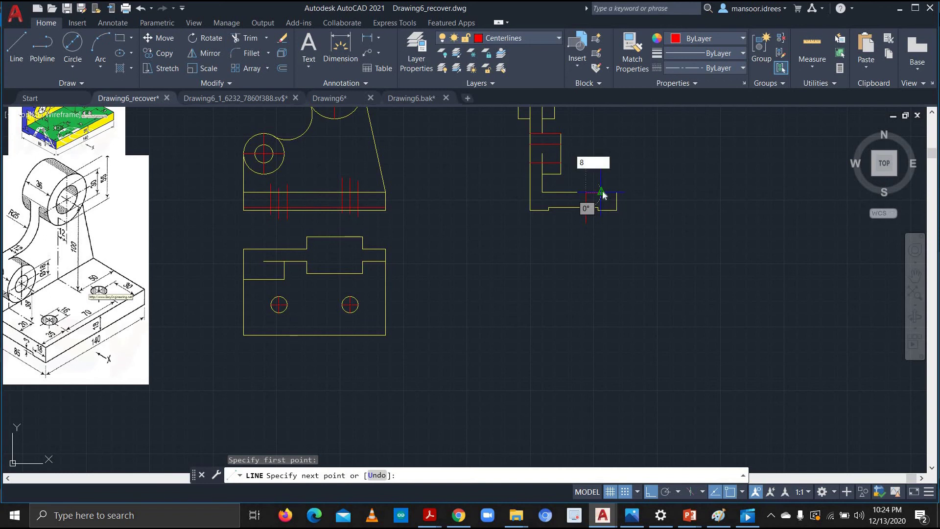
key(Return)
click(594, 244)
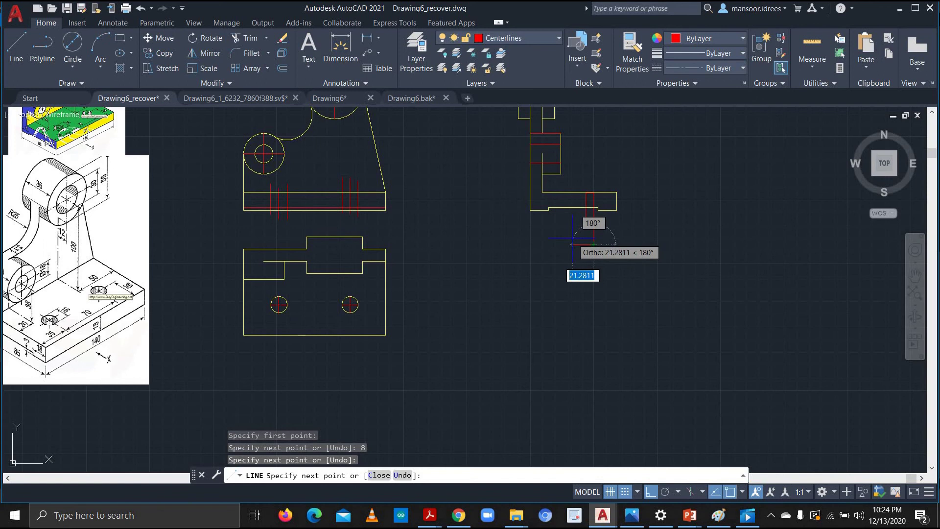
text(16)
key(Return)
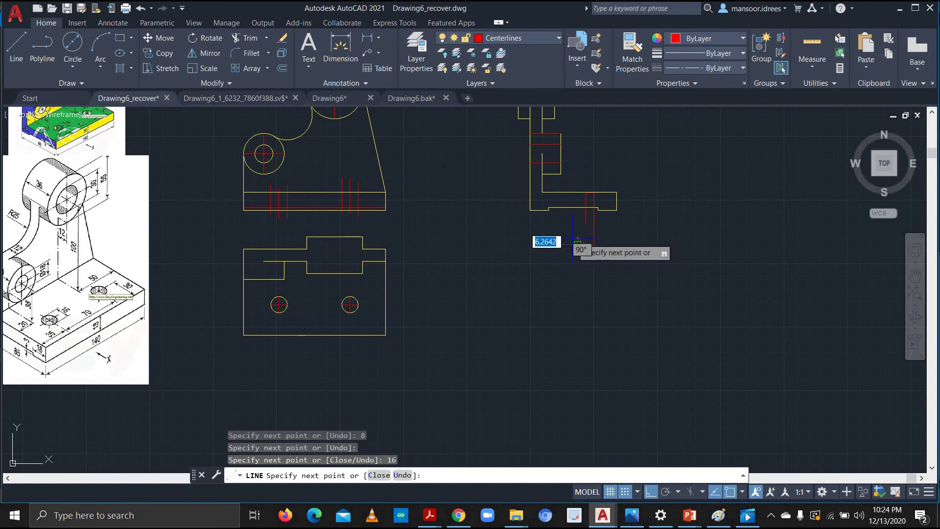
click(574, 190)
key(Escape)
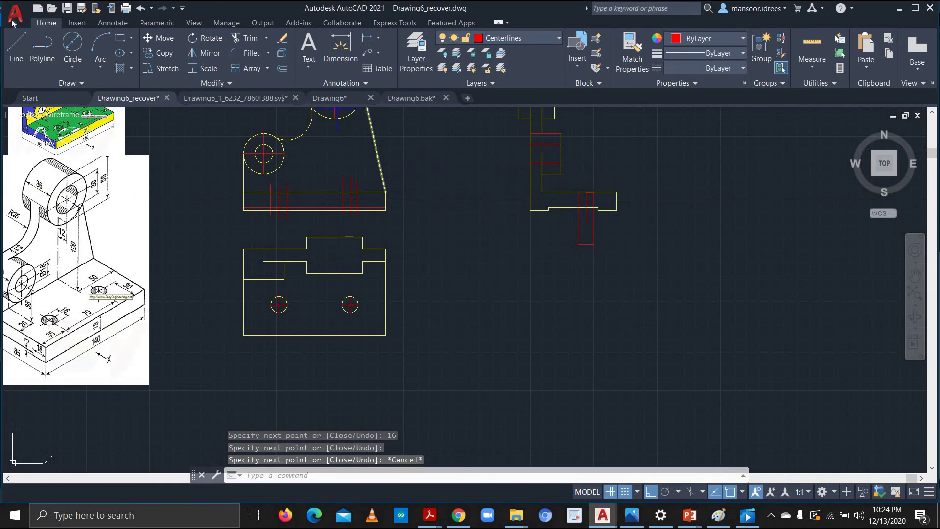
Trim away the parts of the hole lines that extend below the side view's base
click(244, 39)
scroll(602, 269, up, 2)
scroll(603, 269, up, 2)
click(538, 142)
click(579, 155)
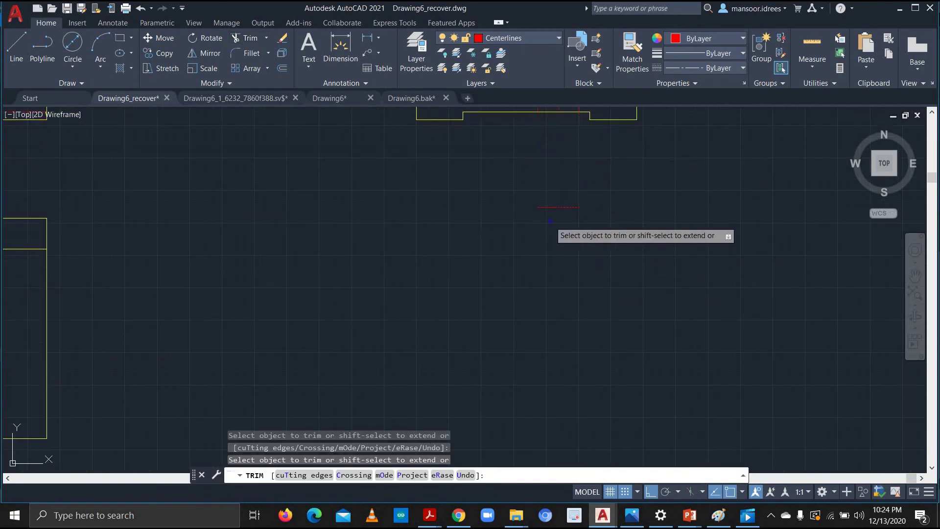
scroll(566, 197, down, 2)
scroll(566, 196, down, 2)
middle_drag(616, 175, 633, 262)
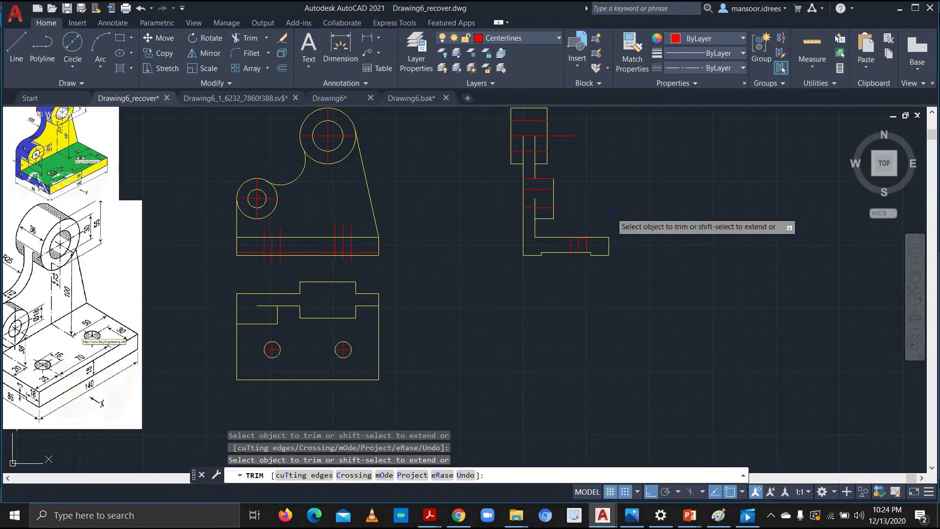
Trim the right hole's three vertical lines where they extend above and below the front view's base
scroll(563, 230, up, 2)
middle_drag(401, 219, 613, 344)
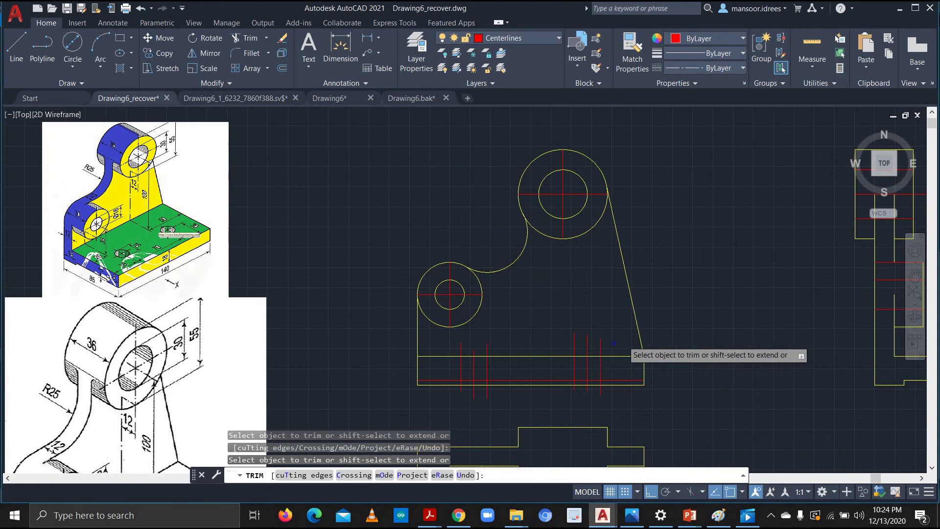
click(574, 347)
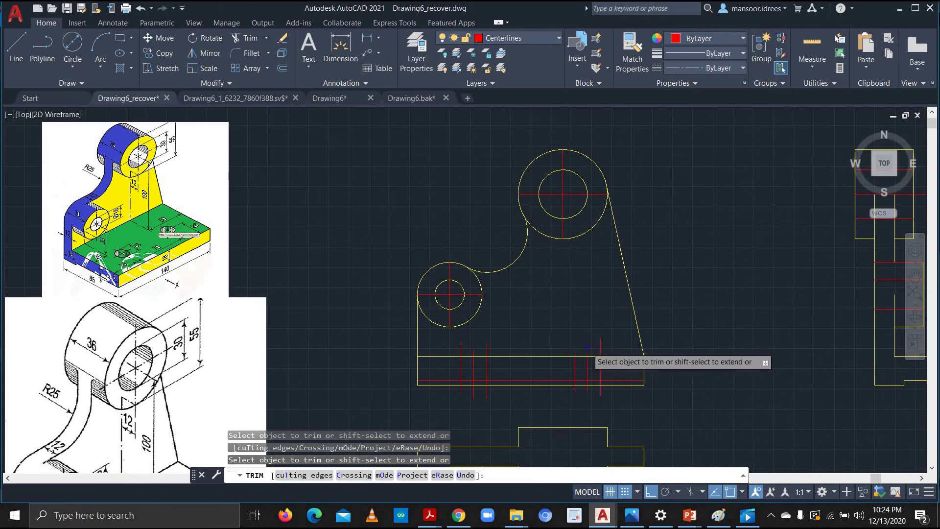
drag(601, 347, 584, 349)
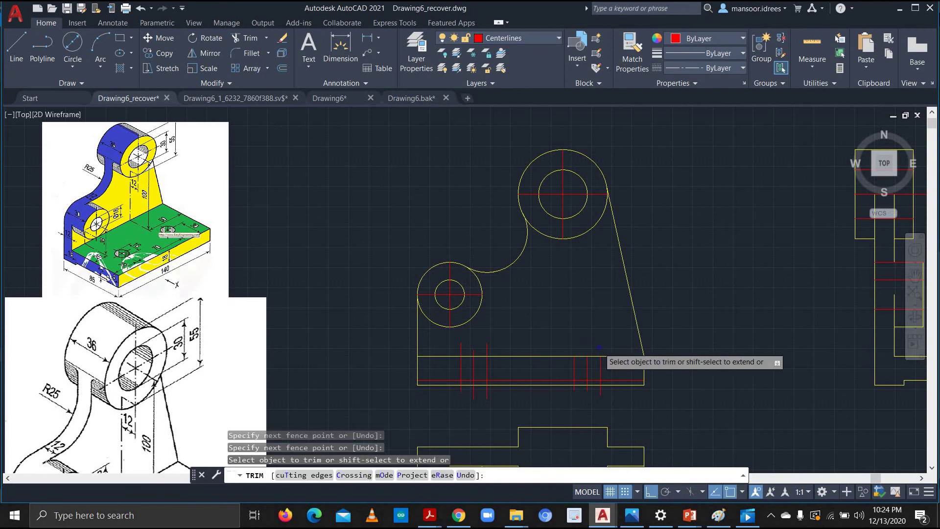
click(600, 392)
click(587, 388)
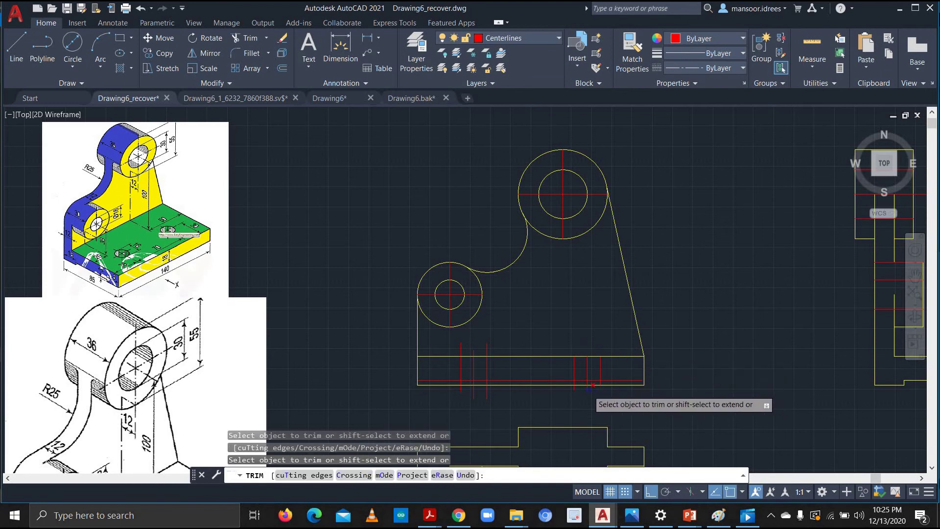
click(576, 384)
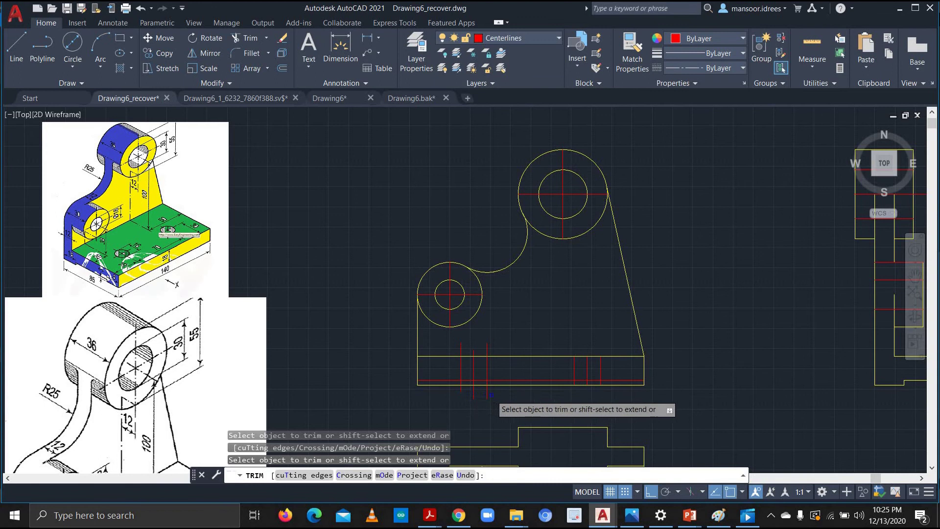
Trim the left hole's three vertical lines where they extend above and below the front view's base
drag(490, 394, 463, 389)
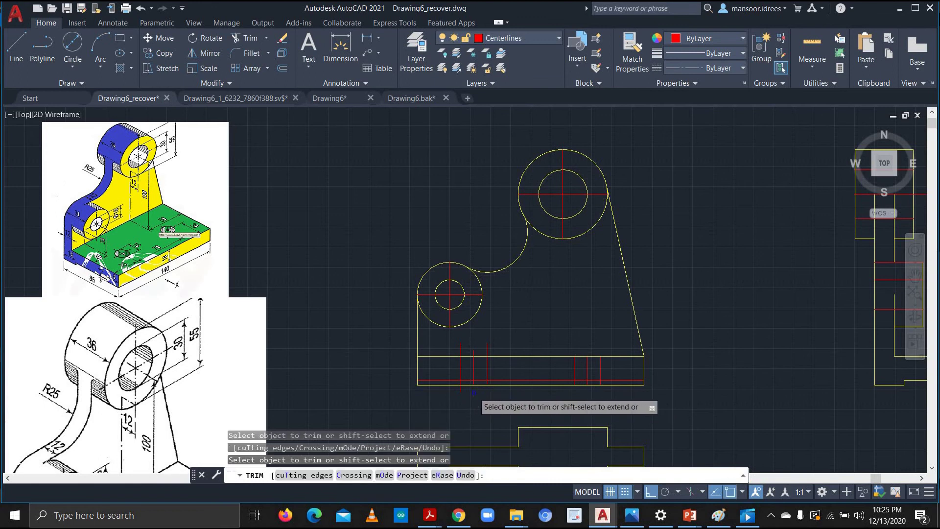
click(462, 349)
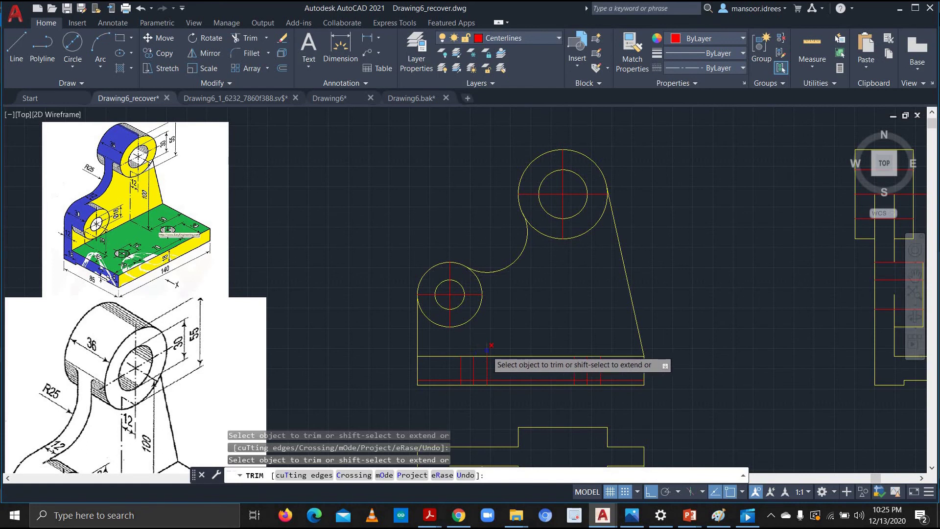
Draw a vertical centerline through the top view's small boss, aligned with the center of the front view's small circles
scroll(511, 339, down, 2)
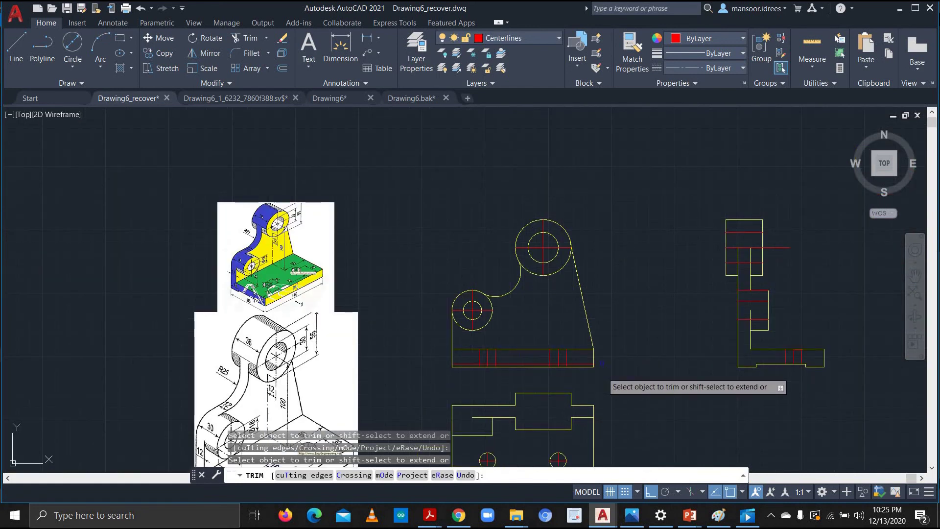
middle_drag(628, 377, 614, 292)
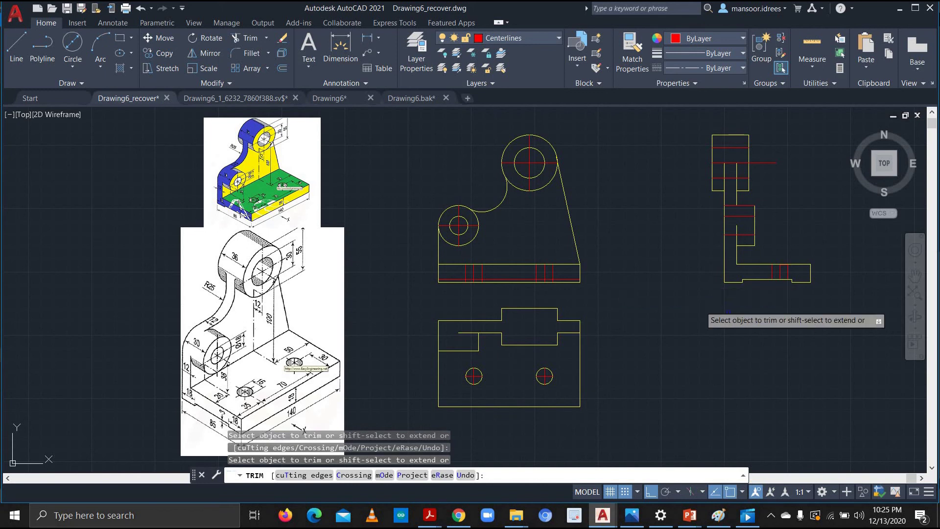
click(13, 59)
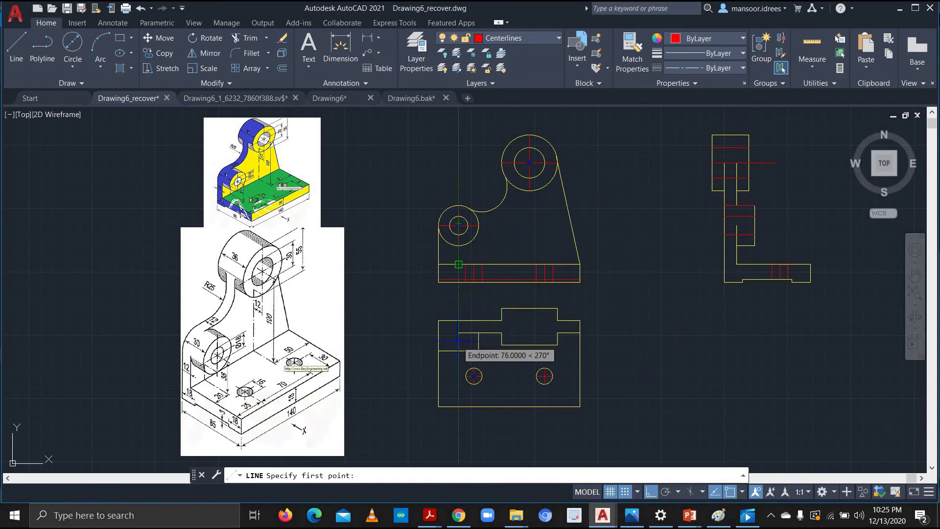
click(458, 312)
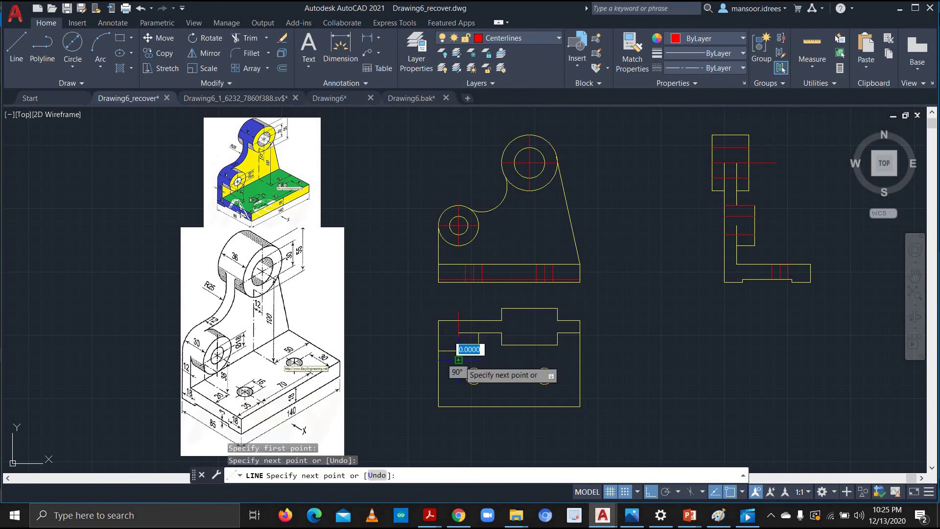
key(Escape)
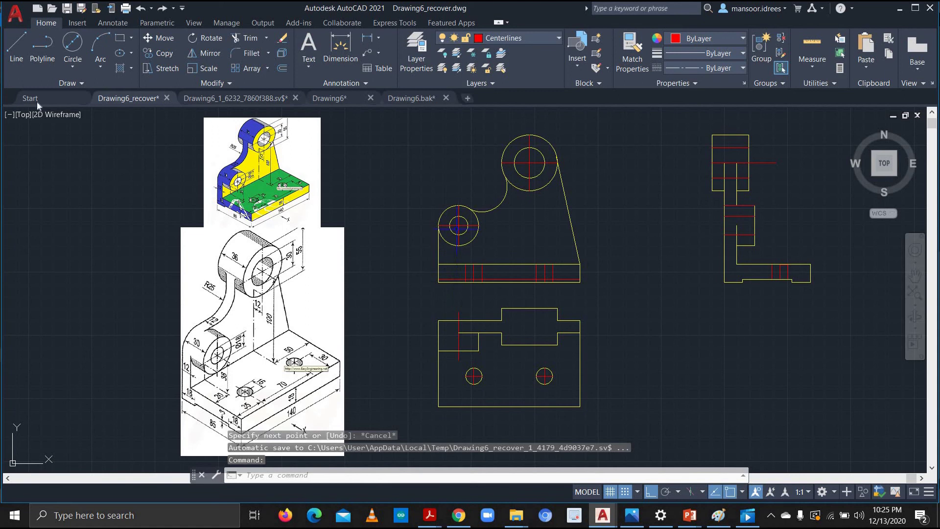
Draw a vertical line through the top view's small boss, aligned with the left edge of the front view's small hole
key(Return)
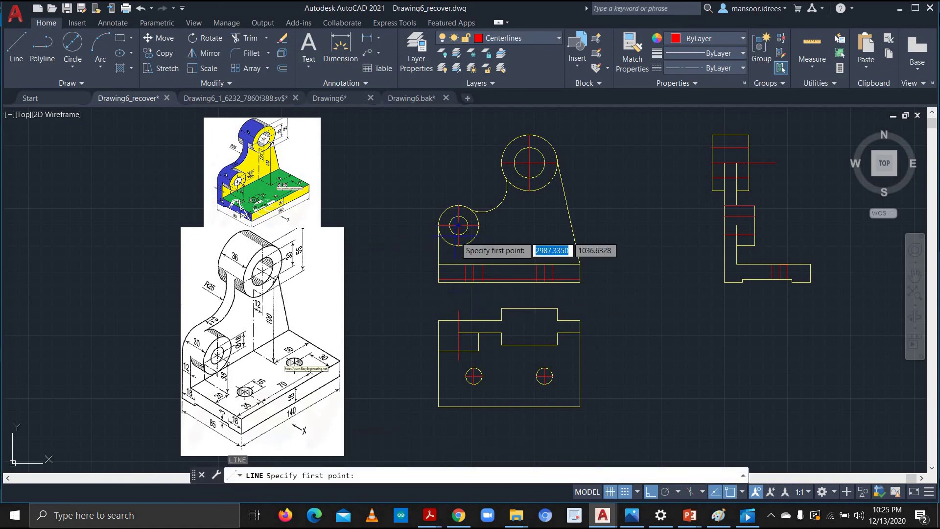
click(450, 311)
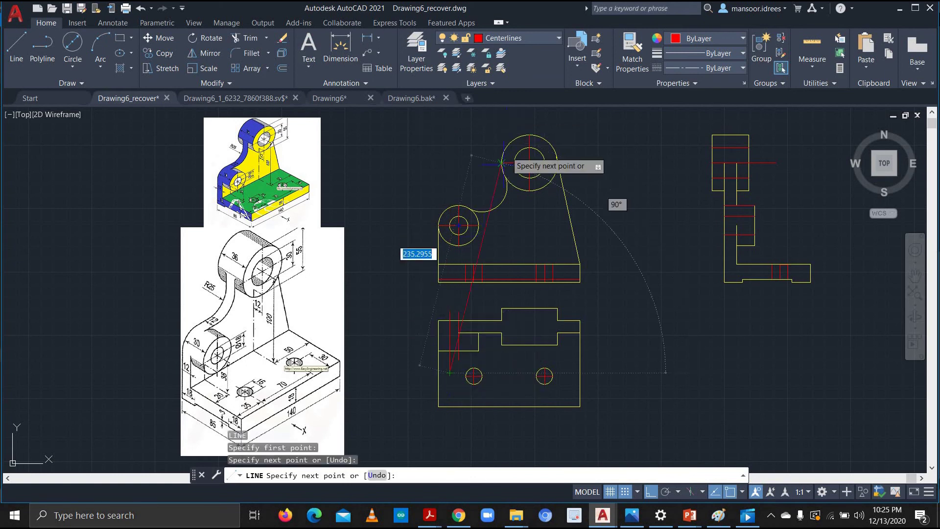
key(Escape)
Draw a vertical line through the top view's small boss, aligned with the right edge of the front view's small hole and extending below the boss
key(space)
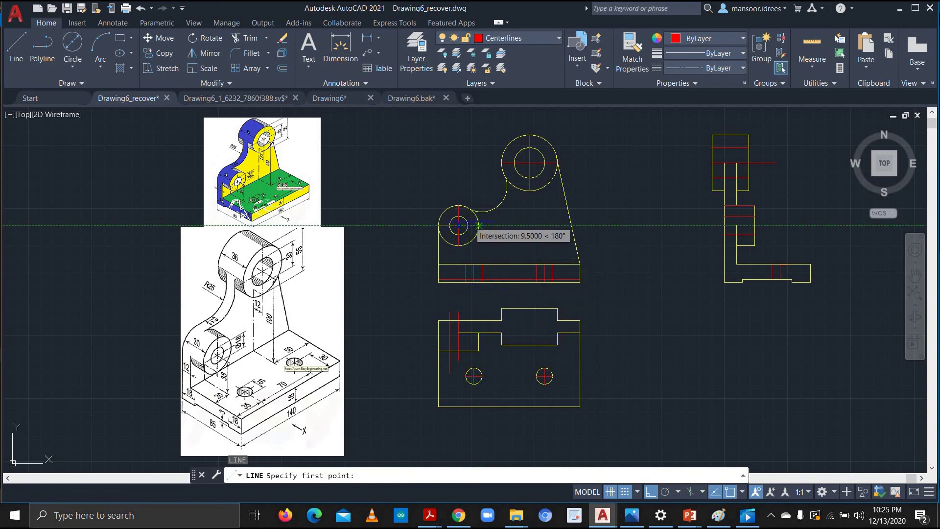
click(468, 313)
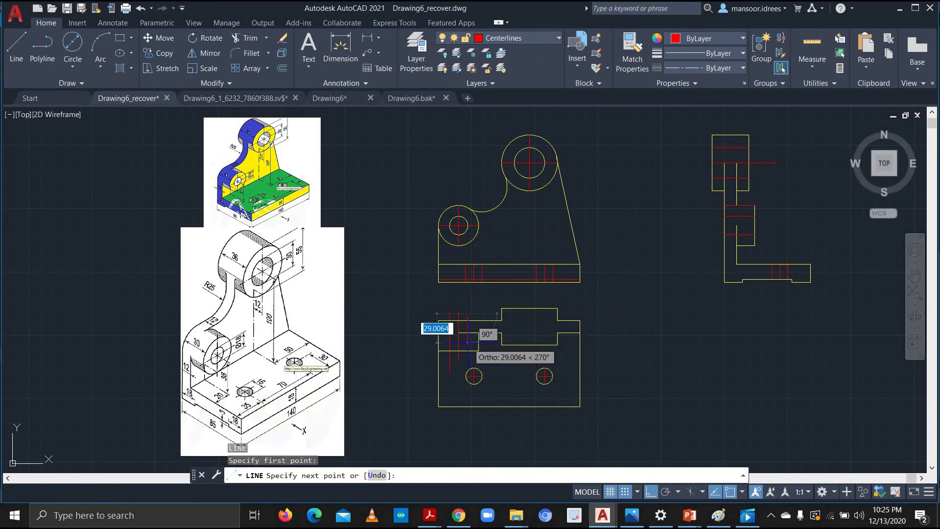
key(Escape)
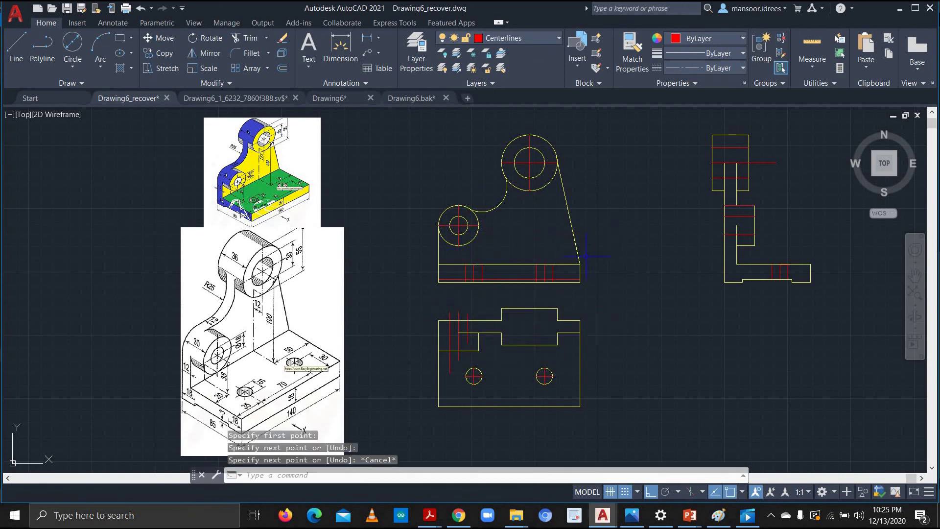
click(14, 49)
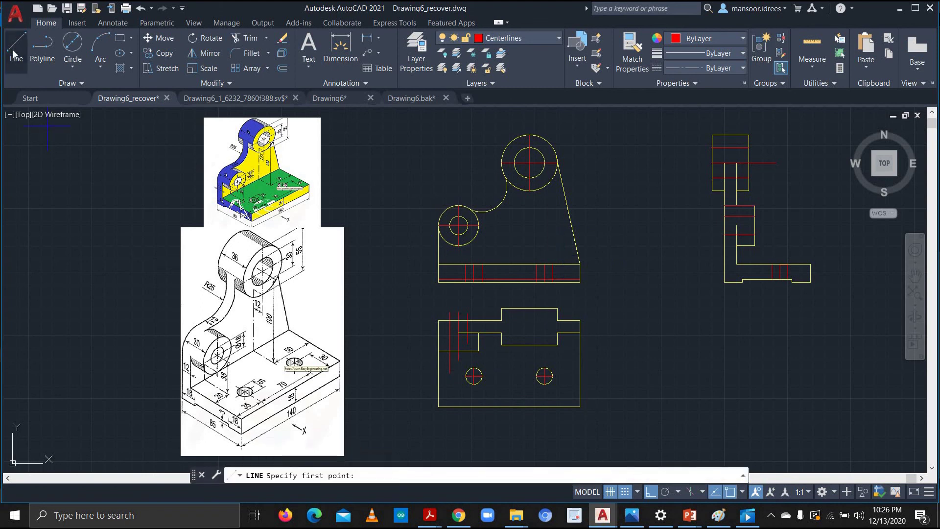
click(473, 341)
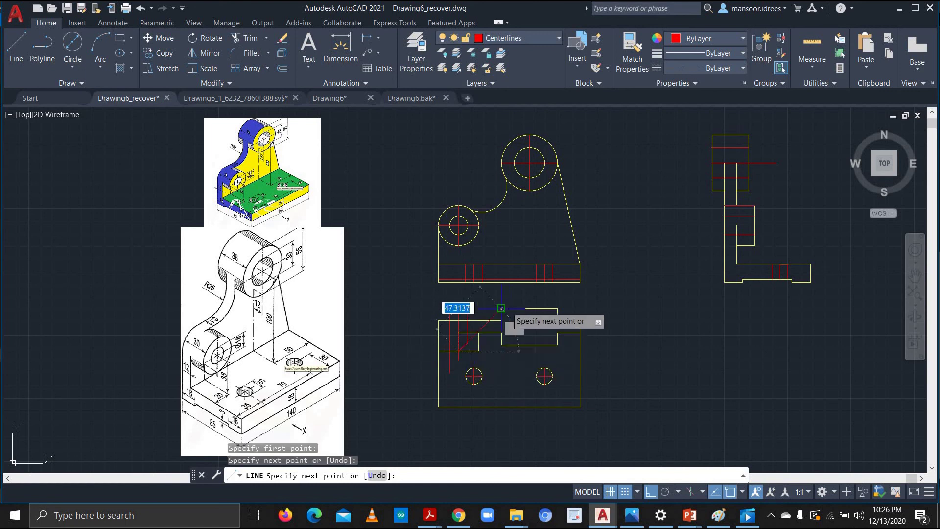
key(ctrl+z)
scroll(491, 318, up, 2)
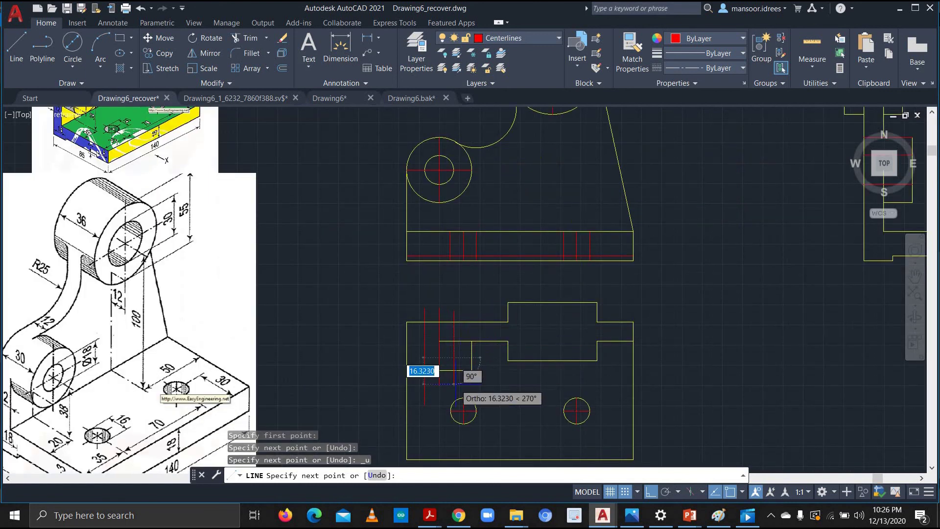
key(Escape)
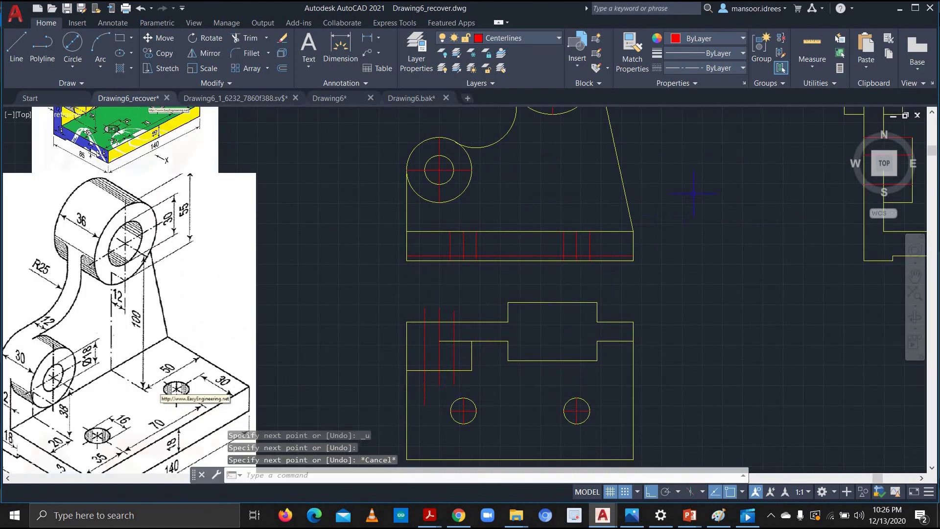
Draw a vertical line through the top view's large boss, aligned with the left edge of the front view's large hole
scroll(693, 193, down, 1)
scroll(615, 228, down, 1)
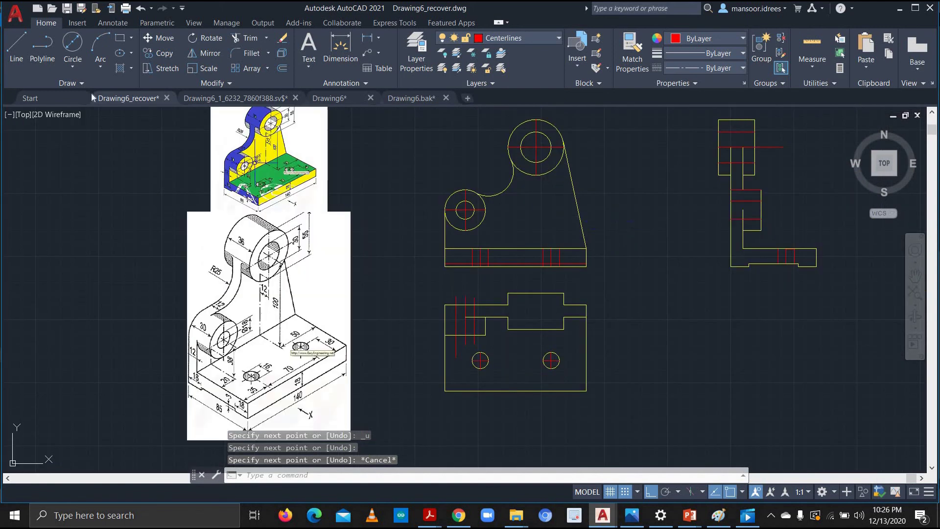
click(16, 49)
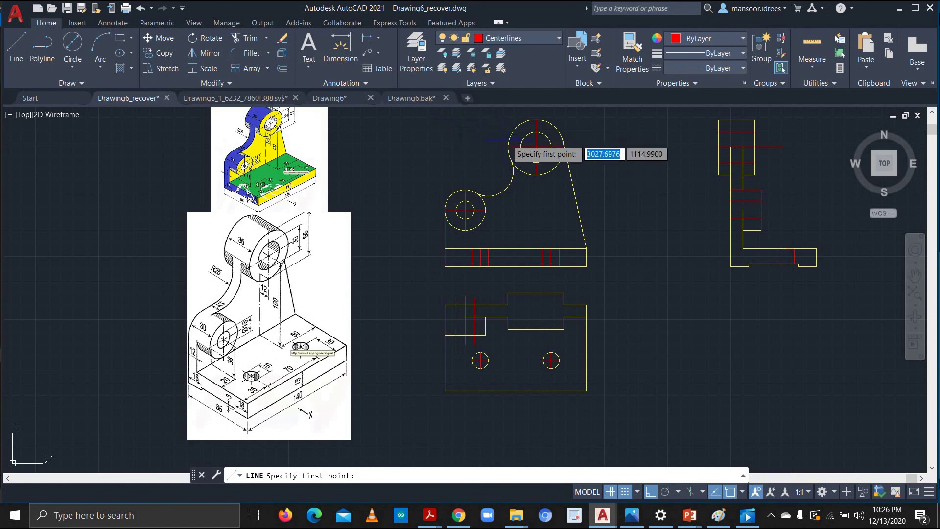
click(521, 282)
click(520, 341)
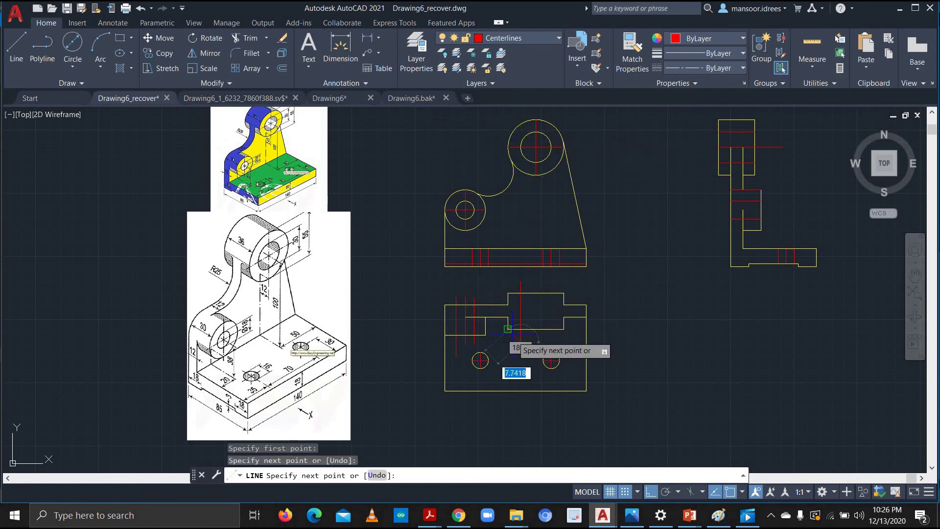
key(Escape)
Draw a vertical centerline about 59 units long through the top view's large boss, aligned with the center of the front view's large hole
key(alt+Tab)
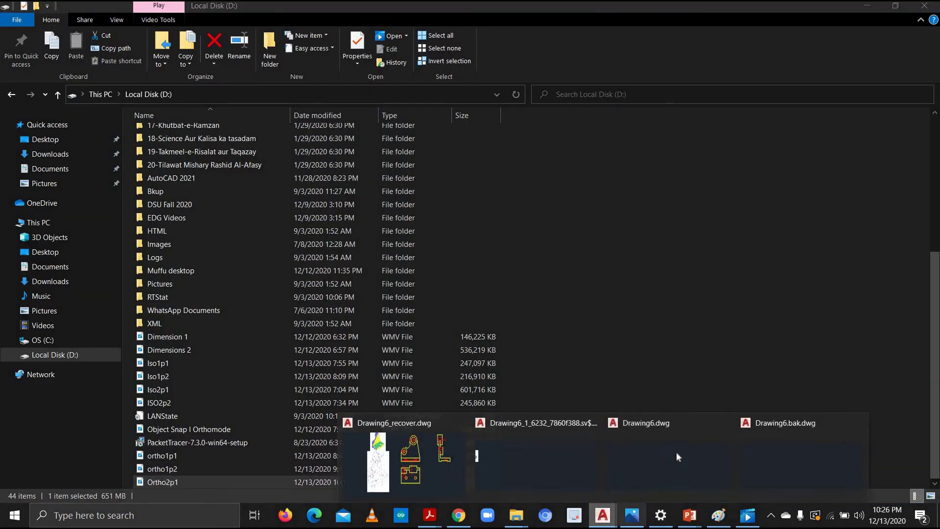
click(411, 443)
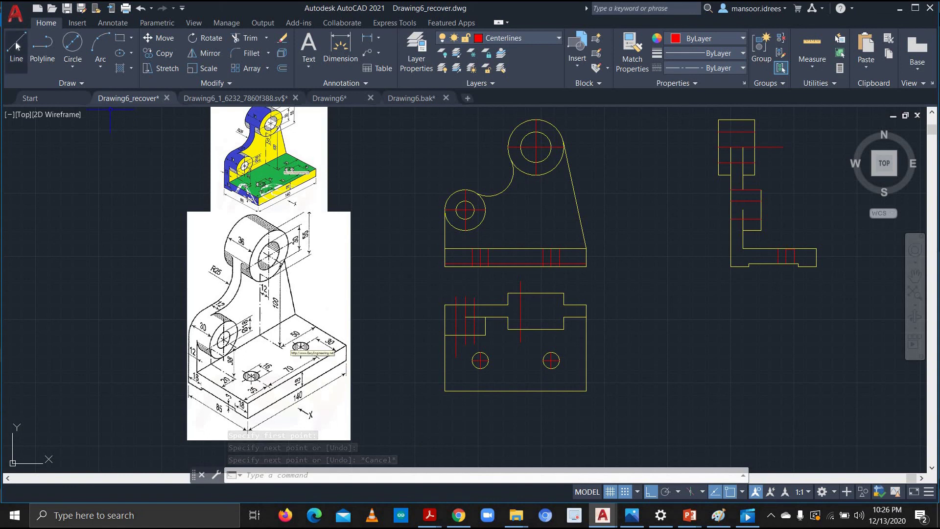
click(16, 46)
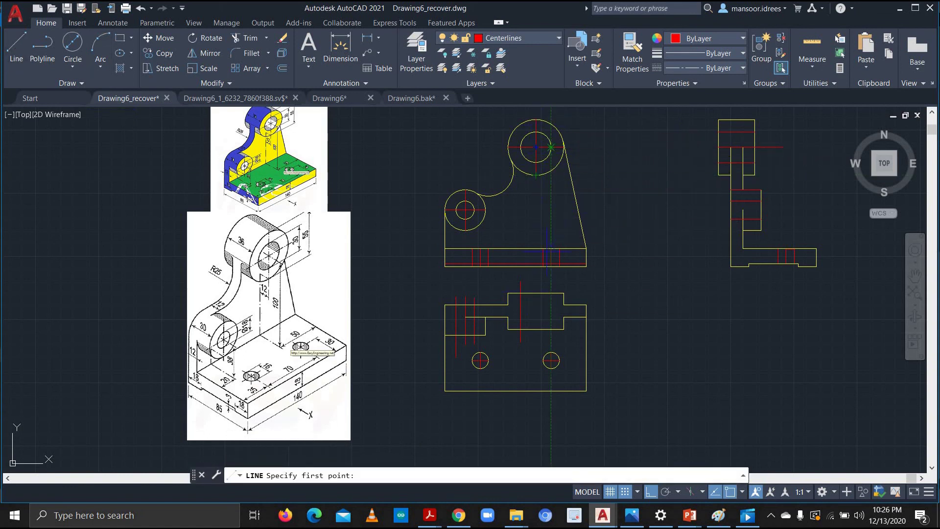
click(536, 279)
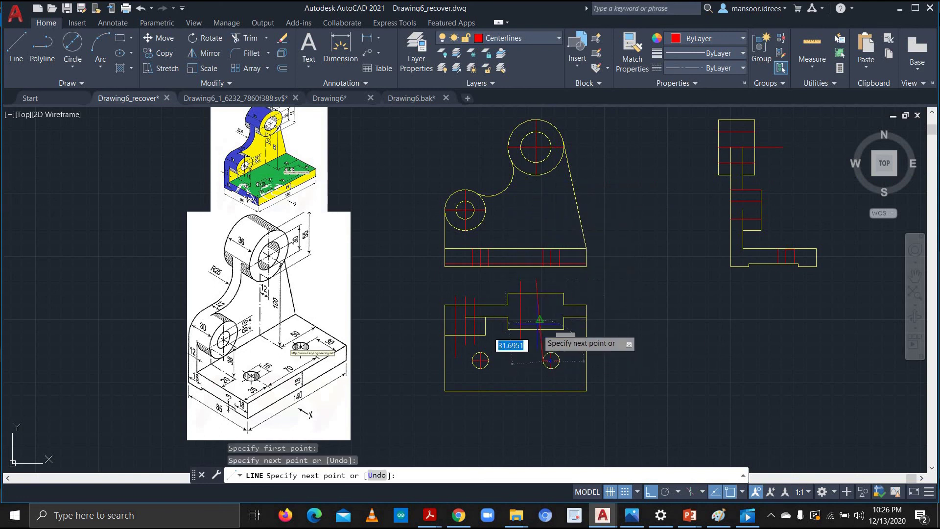
key(ctrl+z)
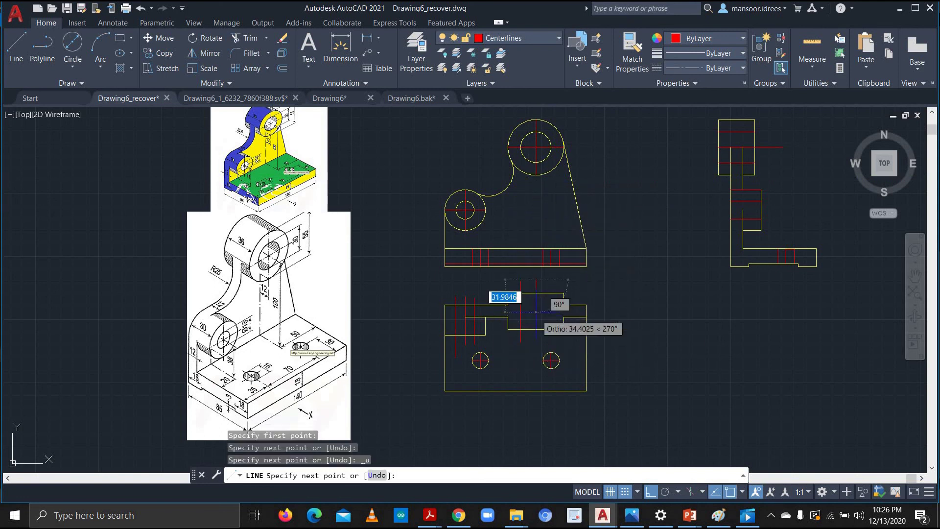
click(521, 342)
key(ctrl+z)
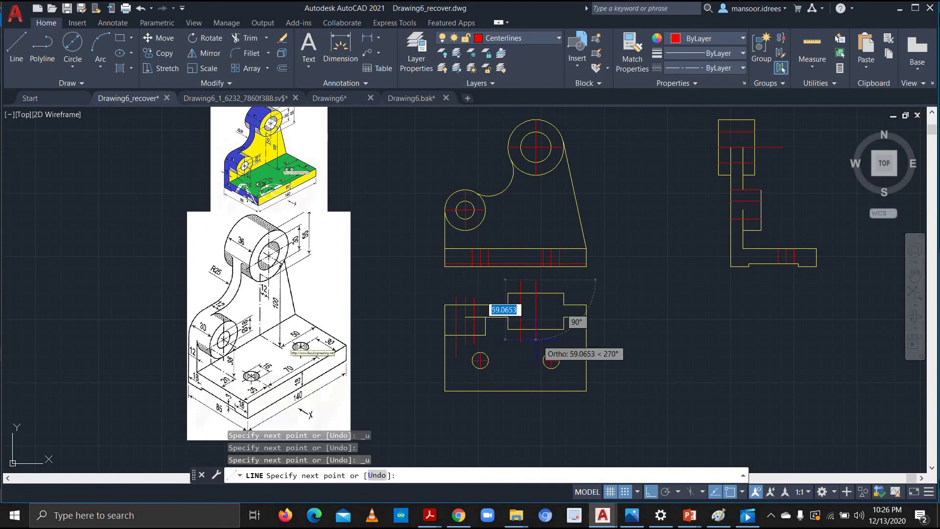
key(Escape)
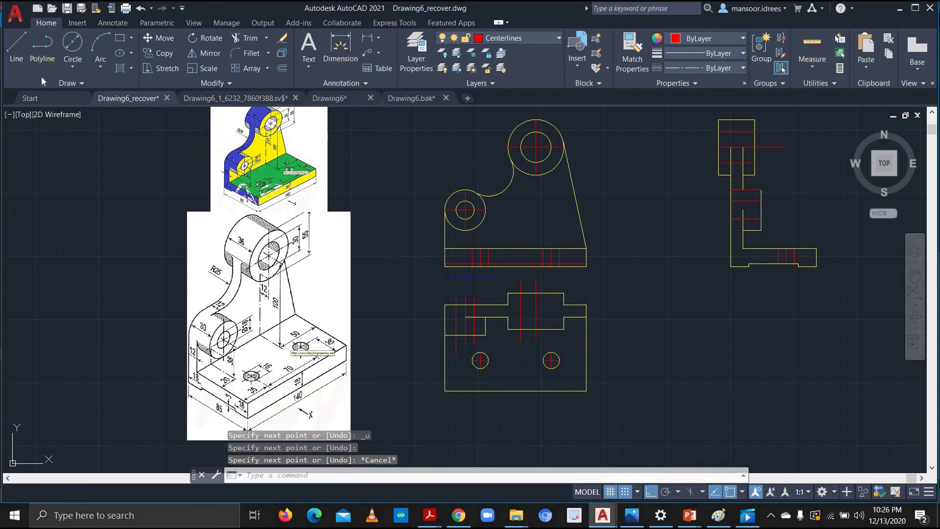
Draw a vertical line through the top view's large boss, aligned with the right edge of the front view's large hole
click(10, 53)
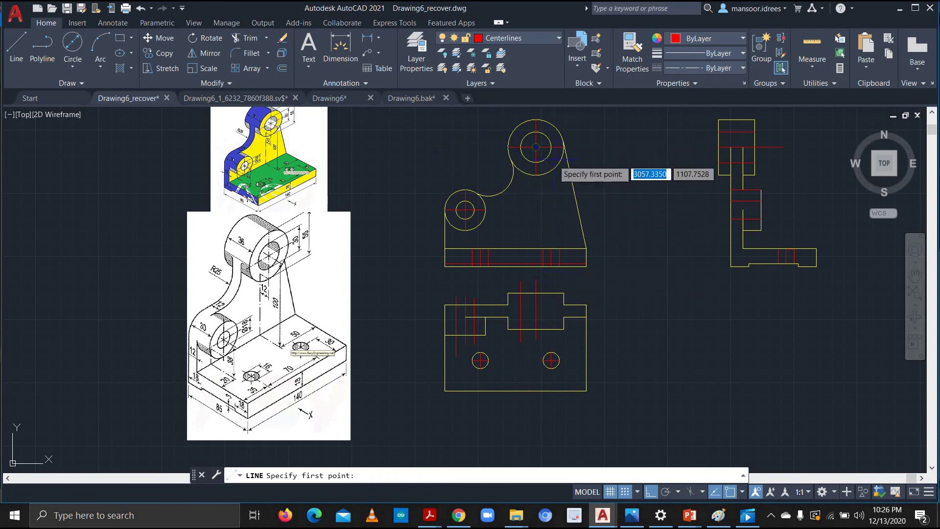
click(551, 288)
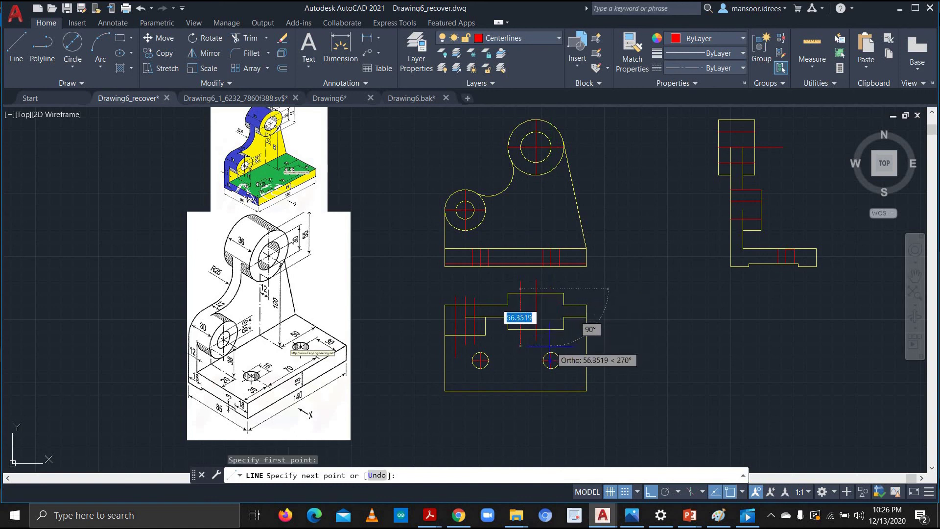
click(551, 341)
key(Escape)
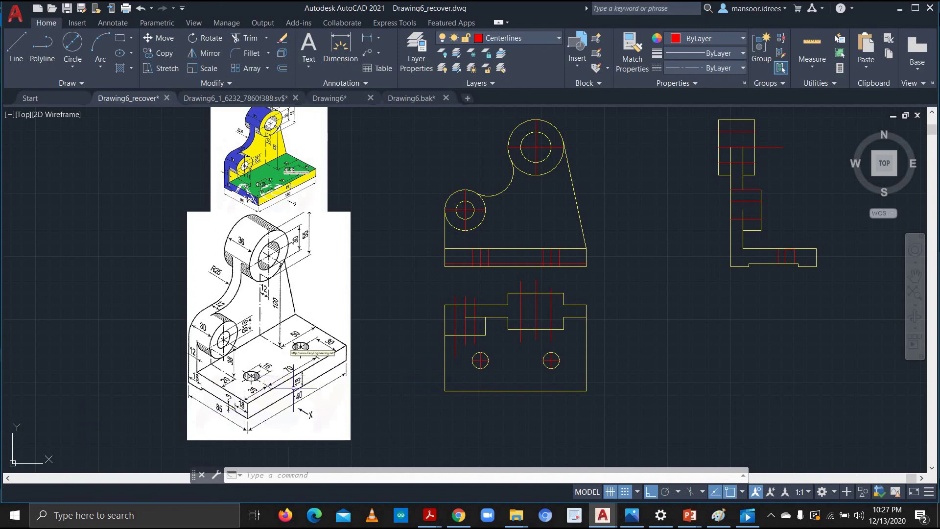
Draw a line 18 units up the top view's left edge from its lower corner and continue it horizontally past the right edge
click(16, 47)
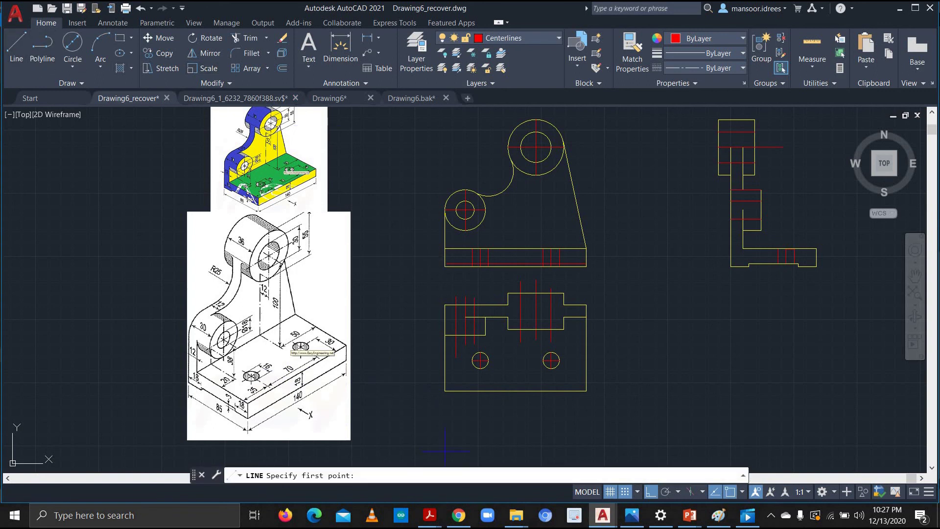
click(445, 390)
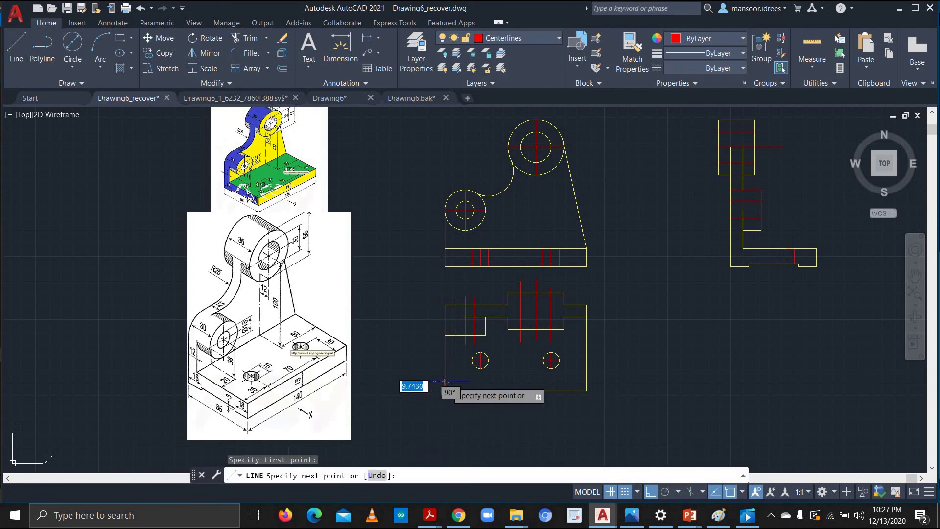
key(Return)
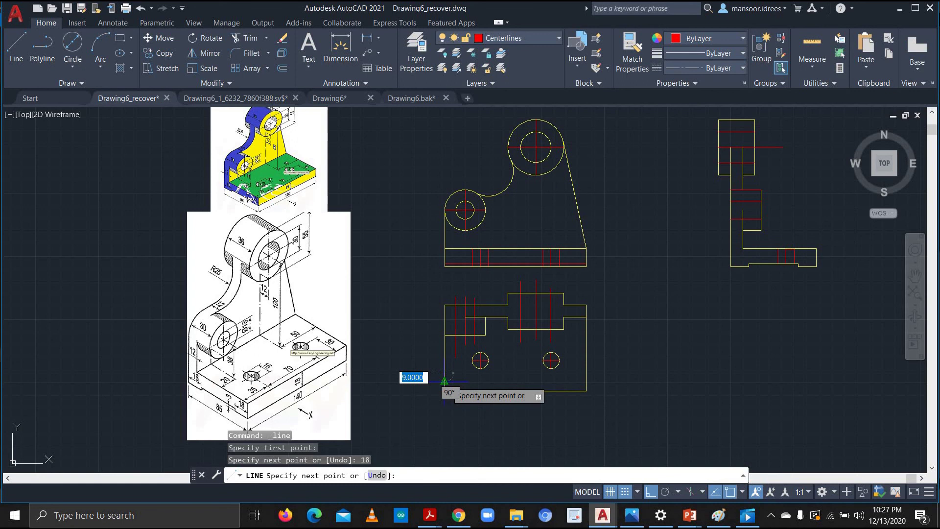
click(587, 390)
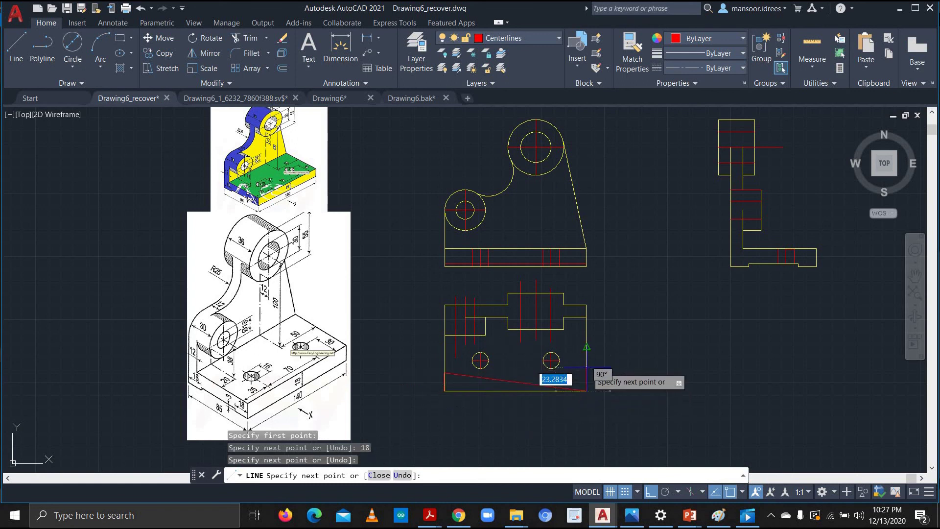
key(ctrl+z)
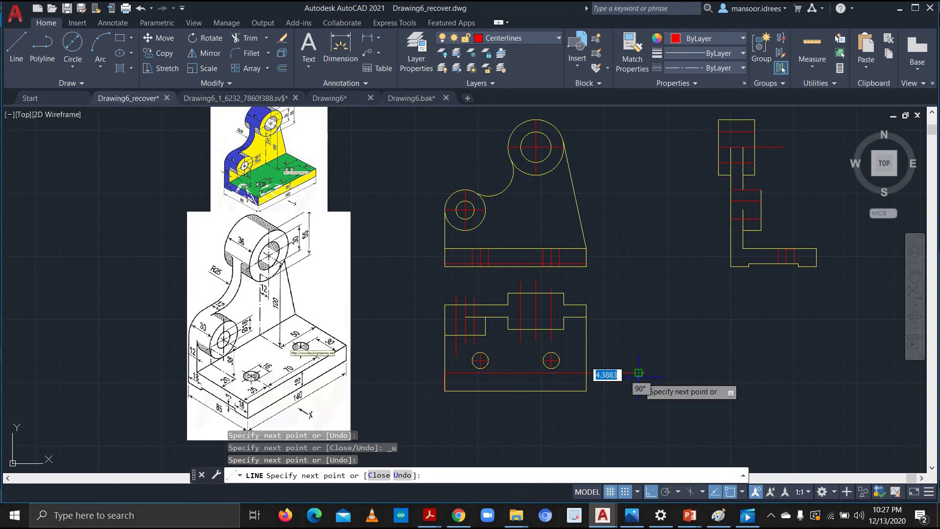
key(Escape)
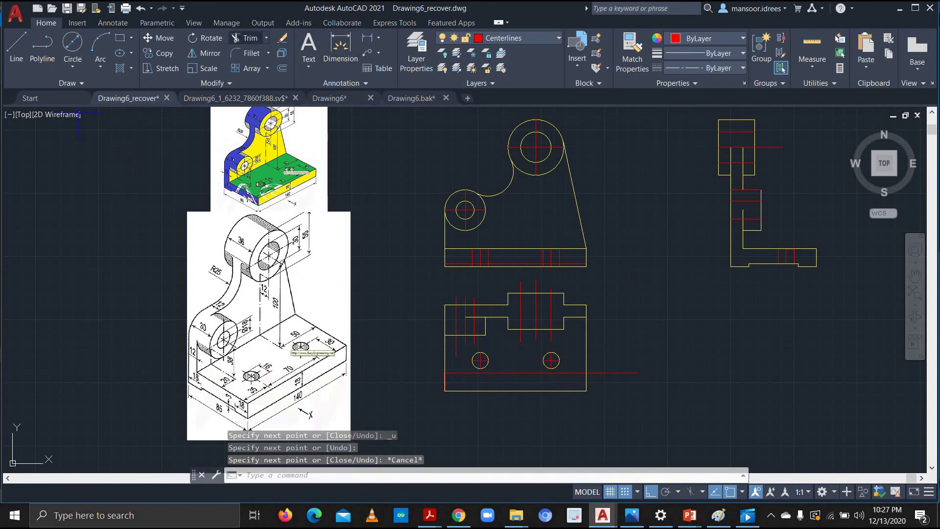
Trim the new horizontal line where it extends past the top view's right edge
text(tr)
key(Return)
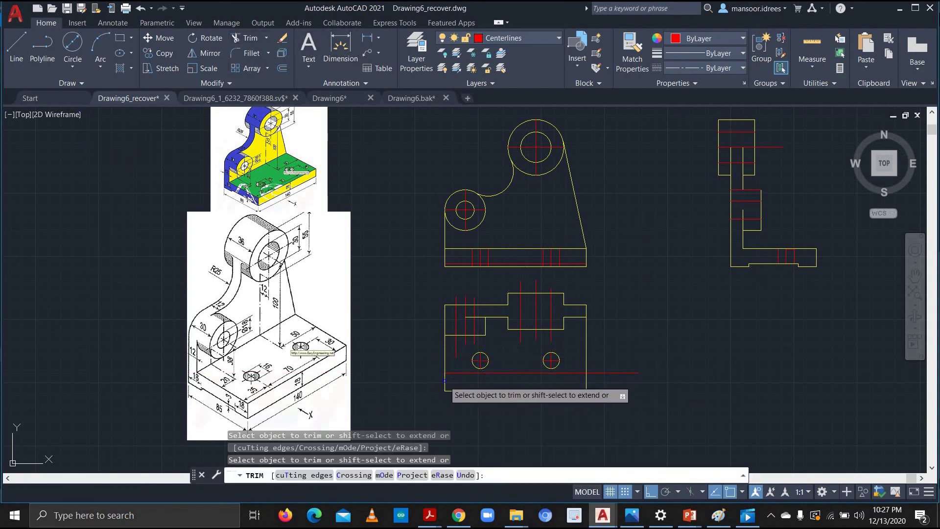
click(603, 373)
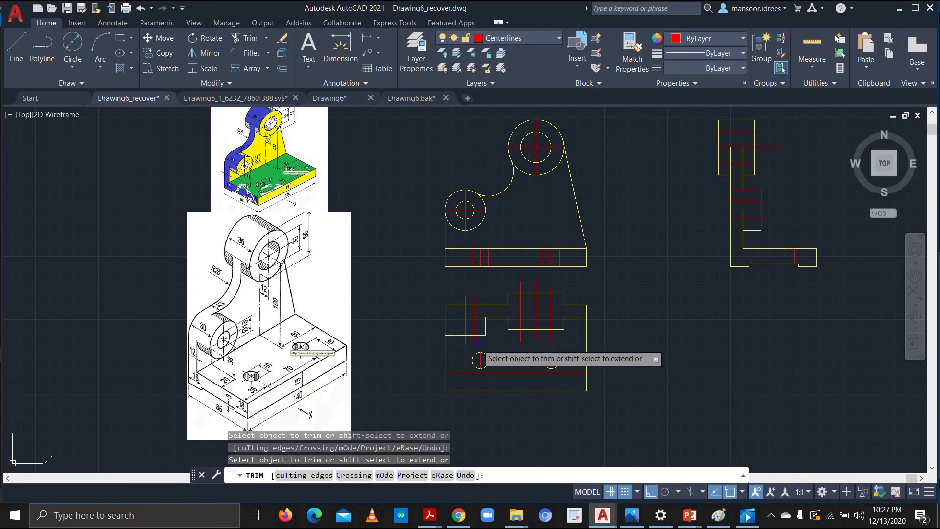
Trim the vertical hole lines where they extend above and below the top view's small boss
click(466, 341)
click(457, 346)
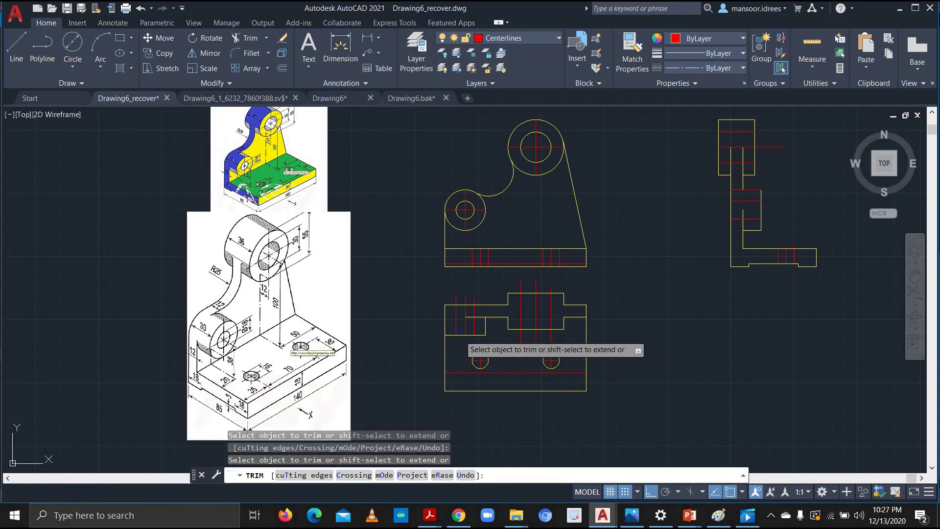
drag(460, 299, 468, 299)
click(474, 299)
click(456, 299)
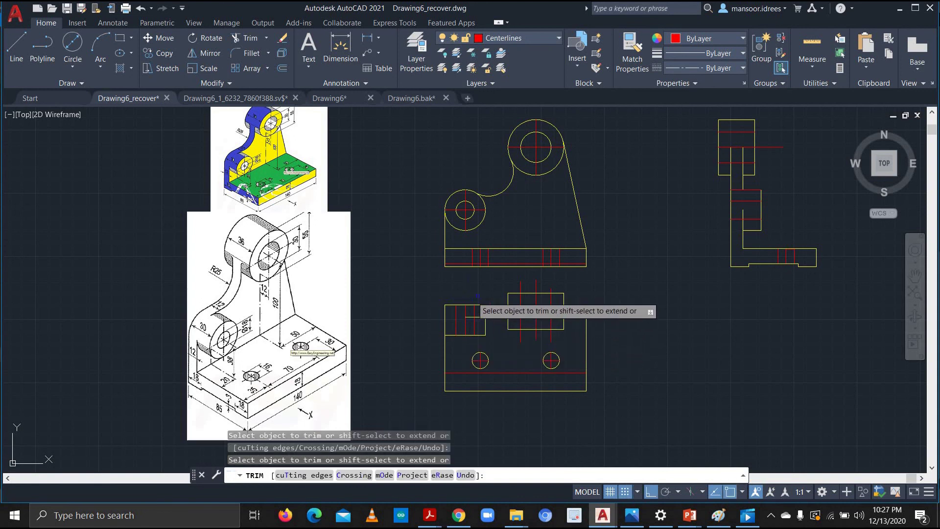
Trim the vertical hole lines where they extend above and below the top view's large boss
drag(538, 284, 533, 284)
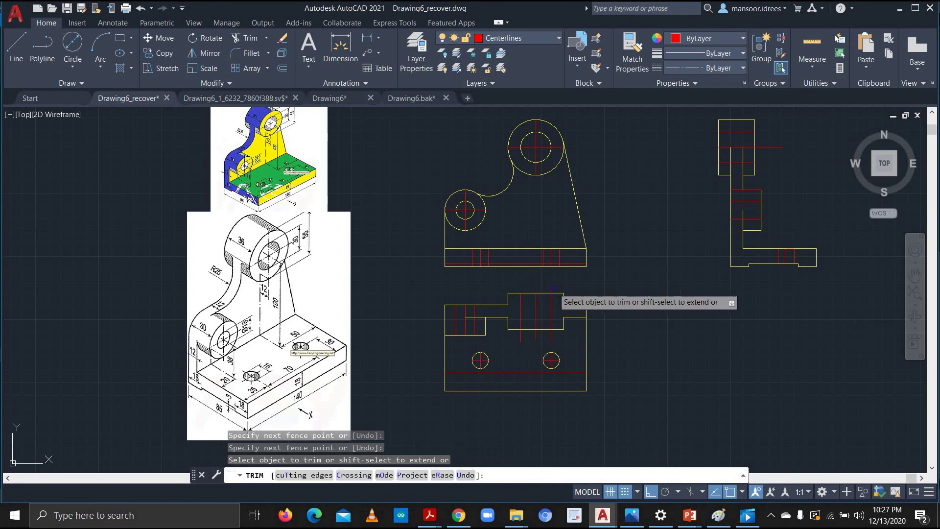
click(551, 288)
click(550, 335)
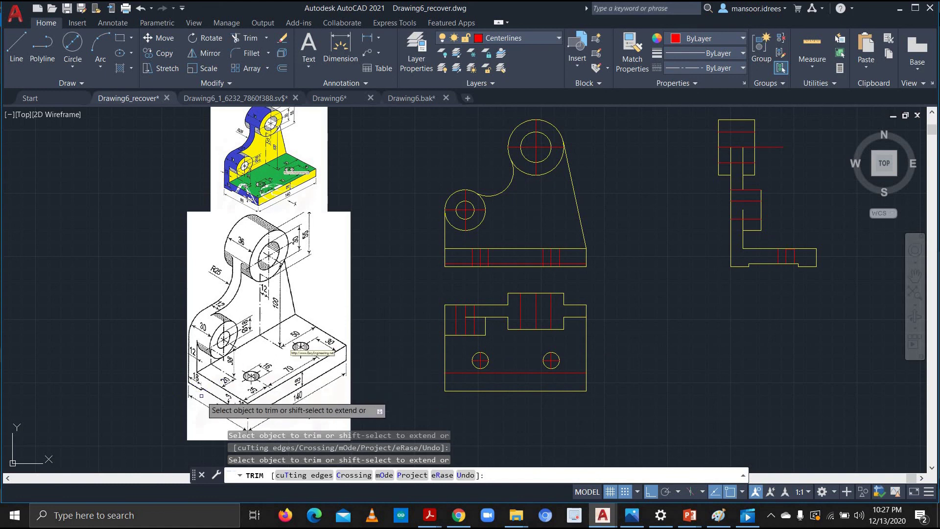
Draw a line 18 units down the top view's left edge from its upper corner and continue it horizontally past the right edge
click(16, 49)
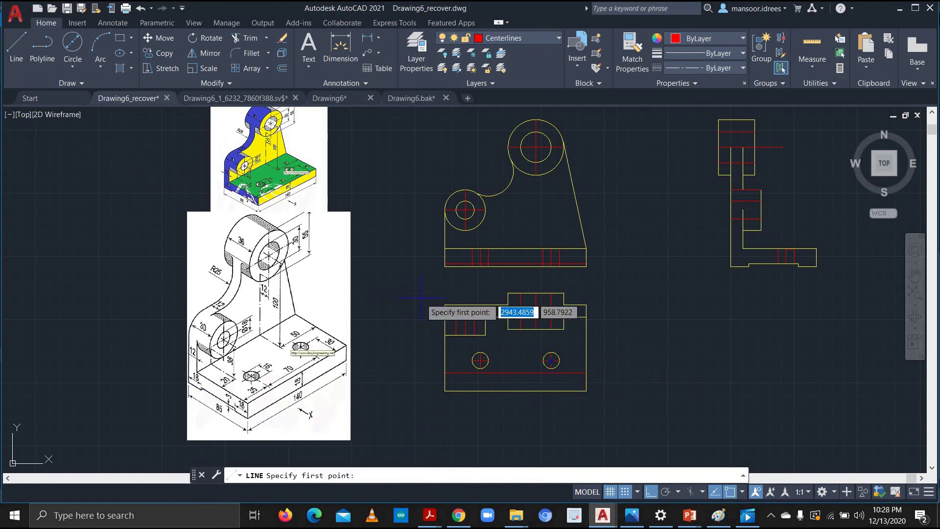
click(444, 304)
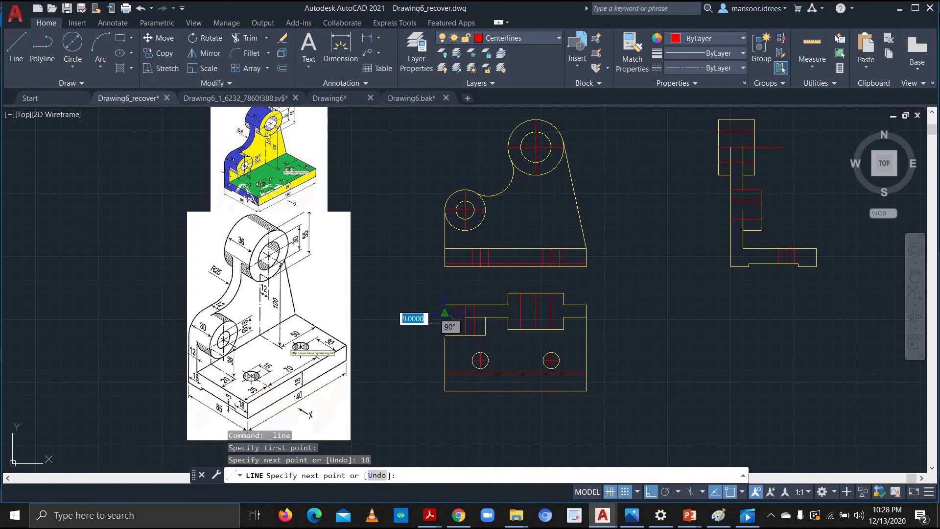
click(445, 314)
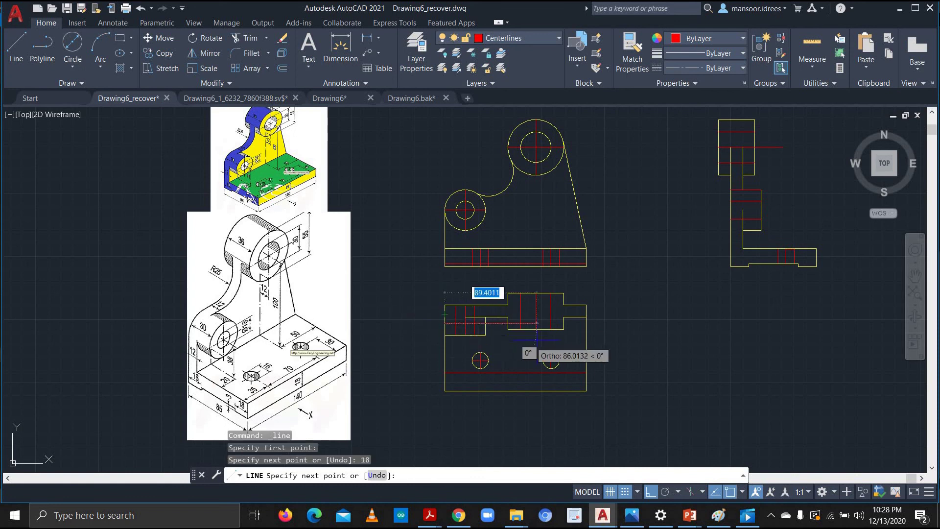
click(601, 323)
key(Escape)
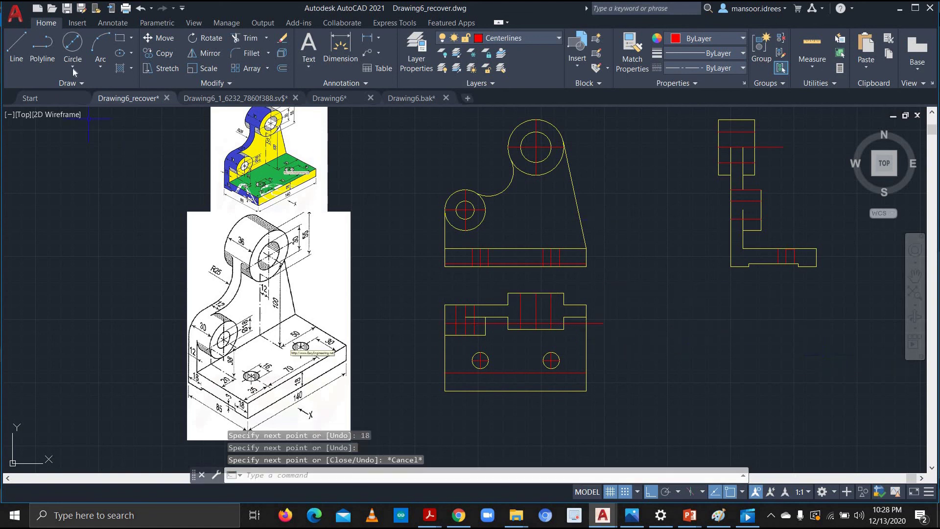
Trim the new upper horizontal line where it extends past the top view's right edge
click(241, 38)
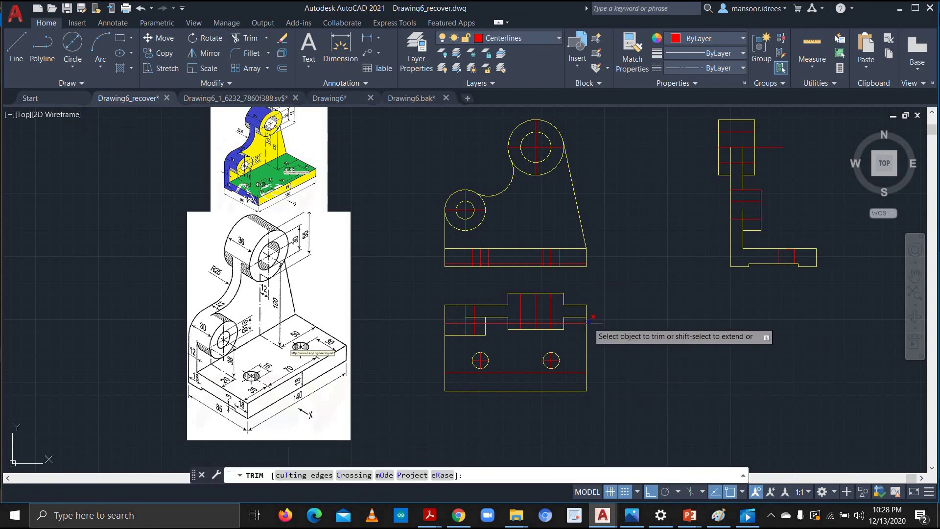
scroll(455, 321, up, 6)
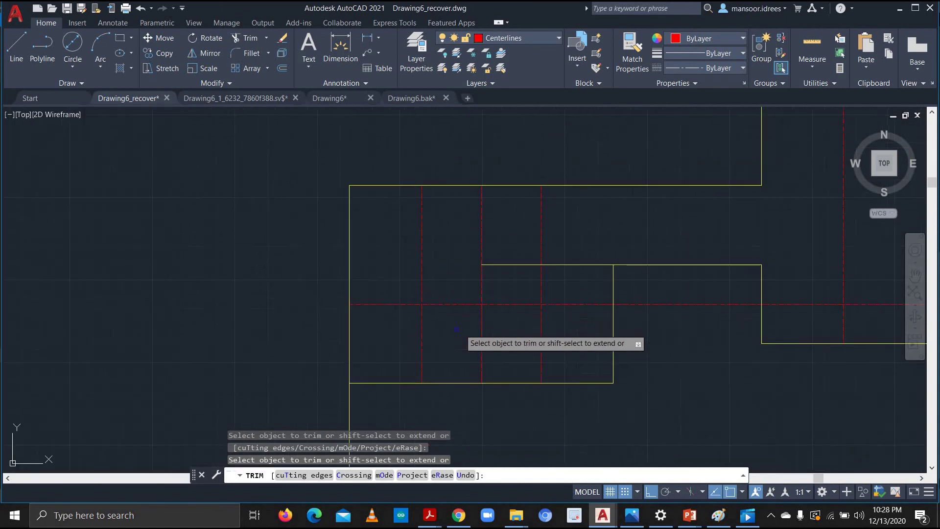
scroll(602, 379, down, 4)
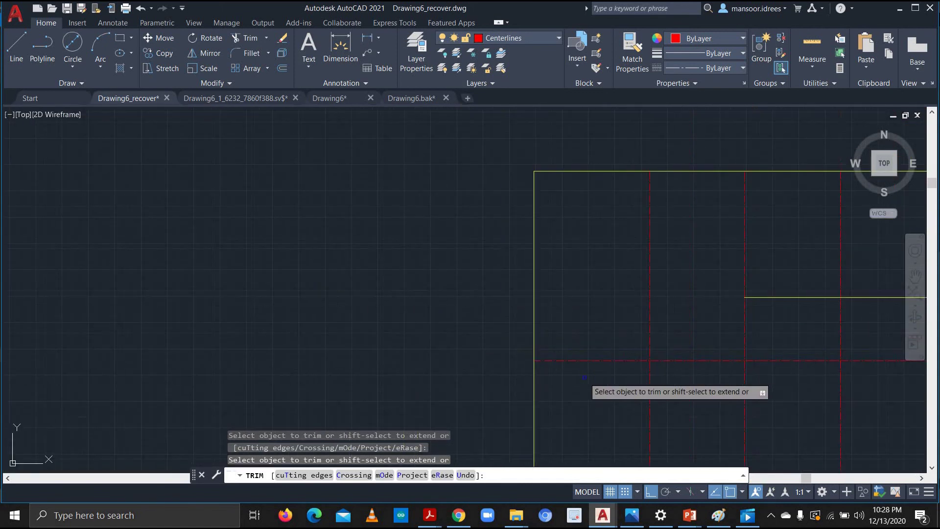
scroll(710, 359, down, 5)
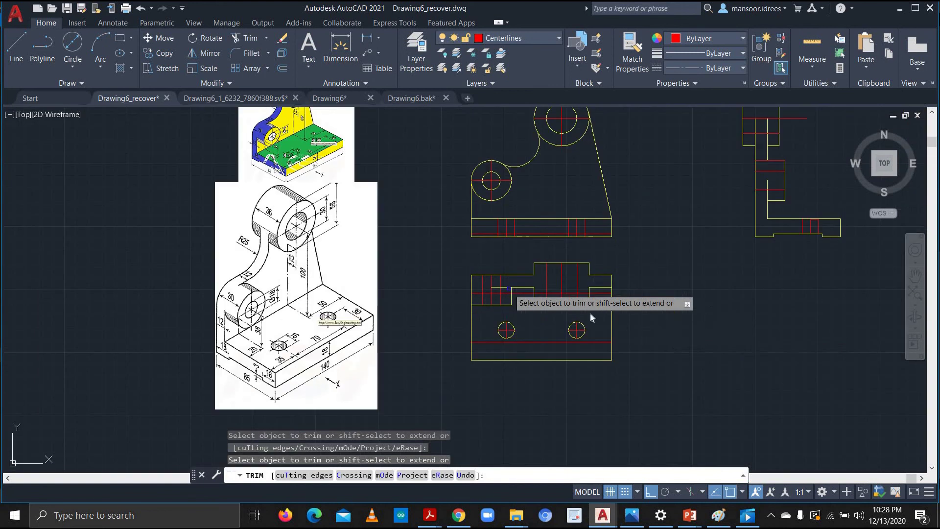
mouse_move(676, 255)
middle_down()
mouse_move(663, 272)
mouse_move(549, 333)
middle_up()
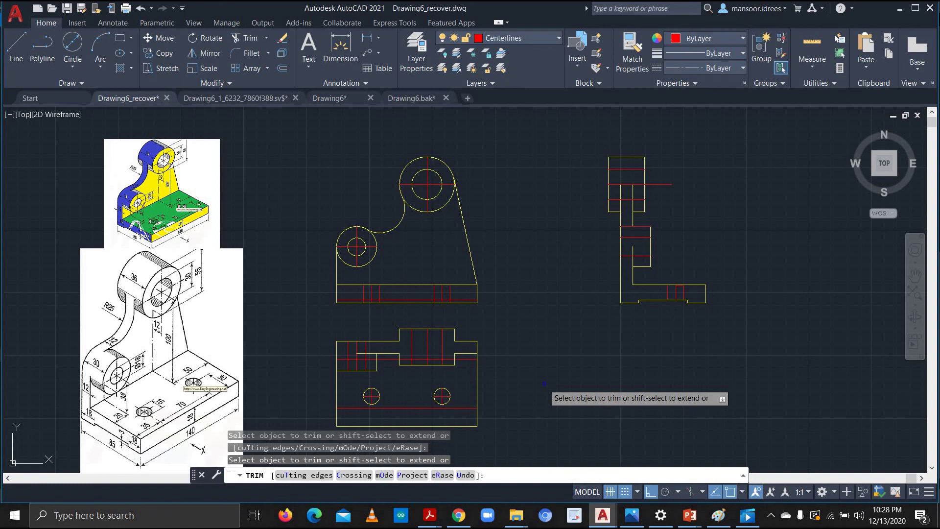
key(Escape)
key(Escape)
key(Escape)
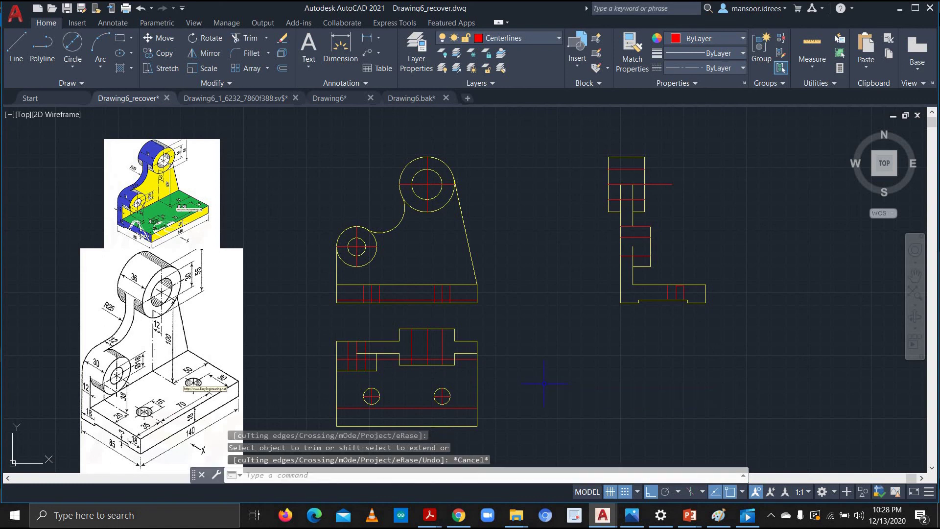